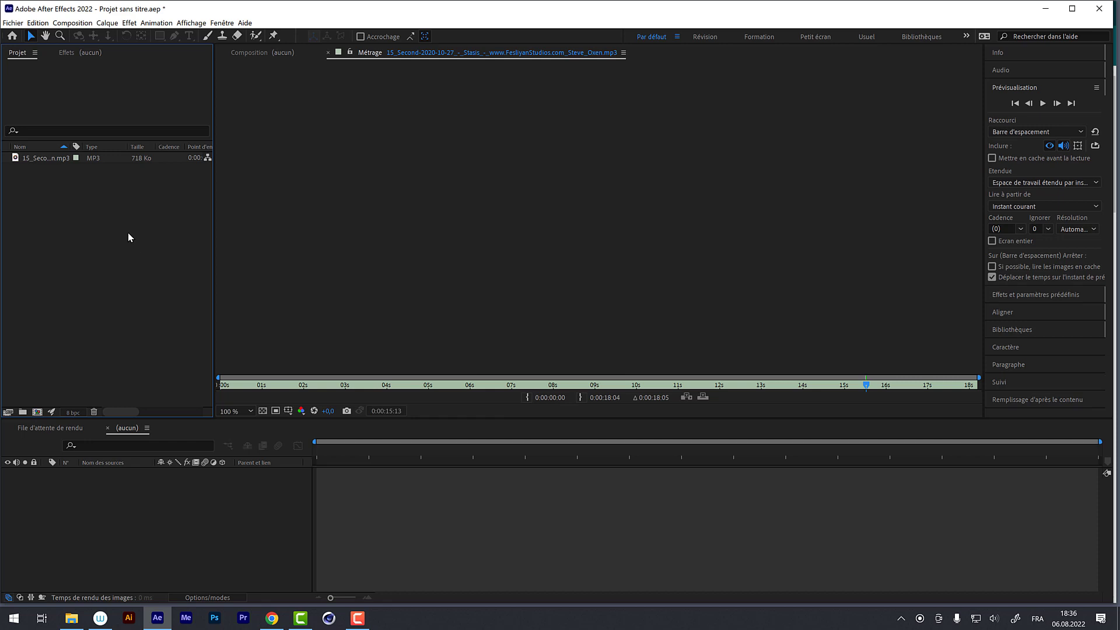
Open the imported MP3 music file in the footage viewer to listen to it
{"action": "left_click", "coordinate": [43, 157]}
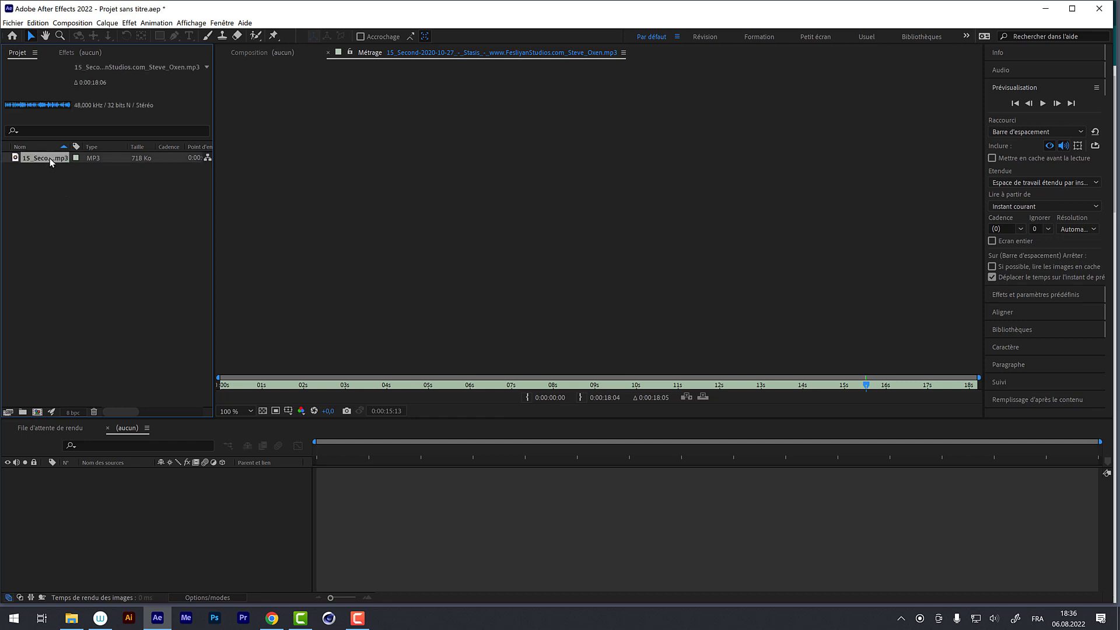
{"action": "double_click", "coordinate": [50, 159]}
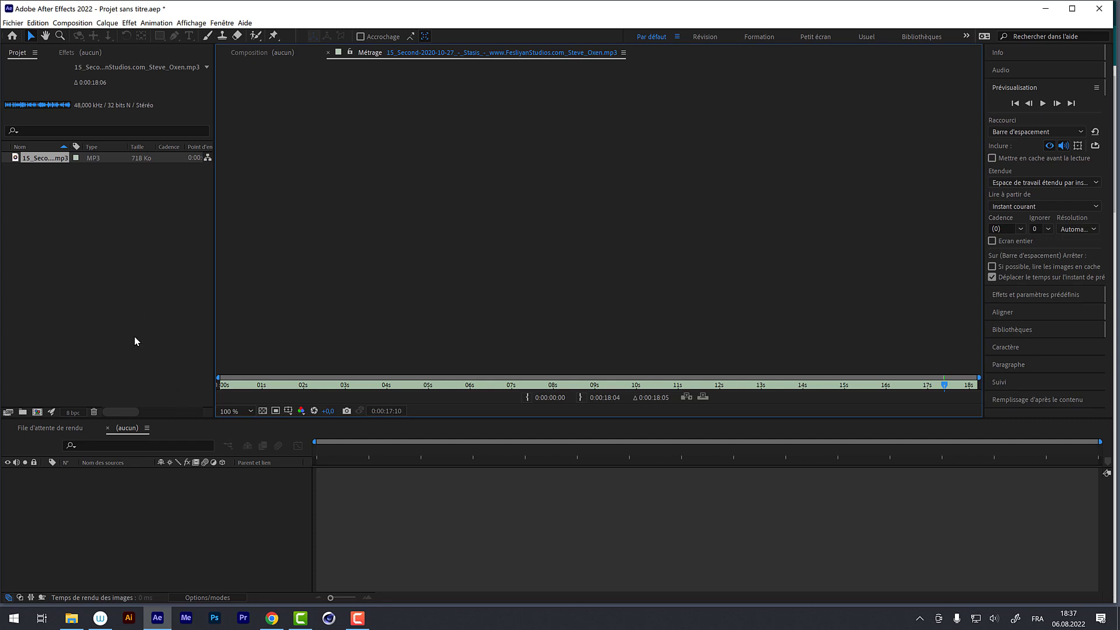
Switch to the Pexels page in Chrome, search for "ink water" and browse the photo results
{"action": "left_click", "coordinate": [272, 619]}
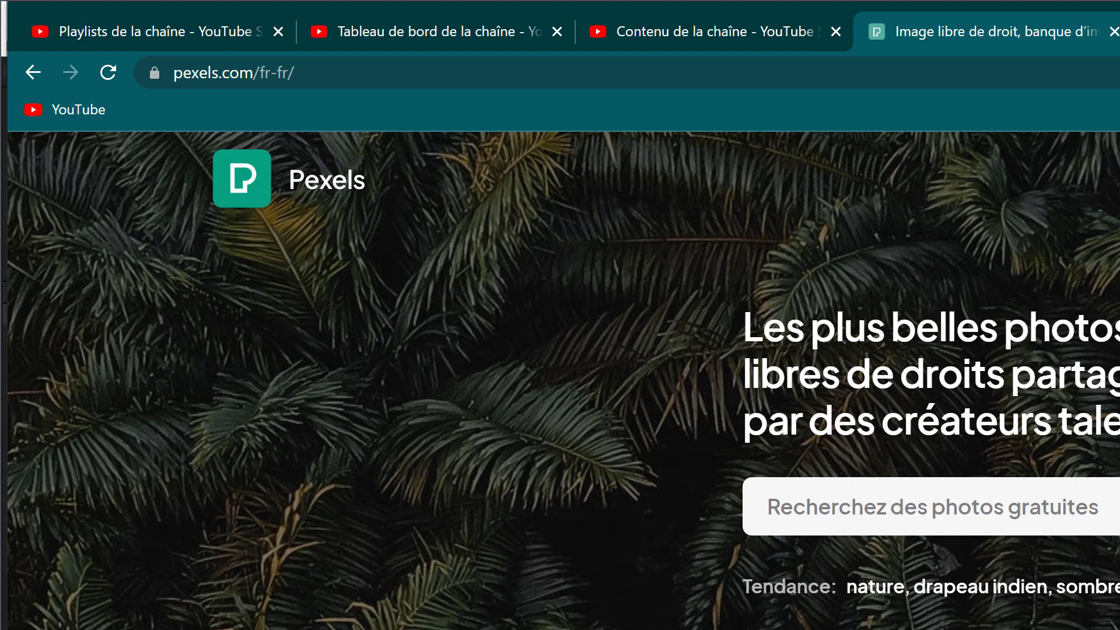
{"action": "left_click", "coordinate": [794, 513]}
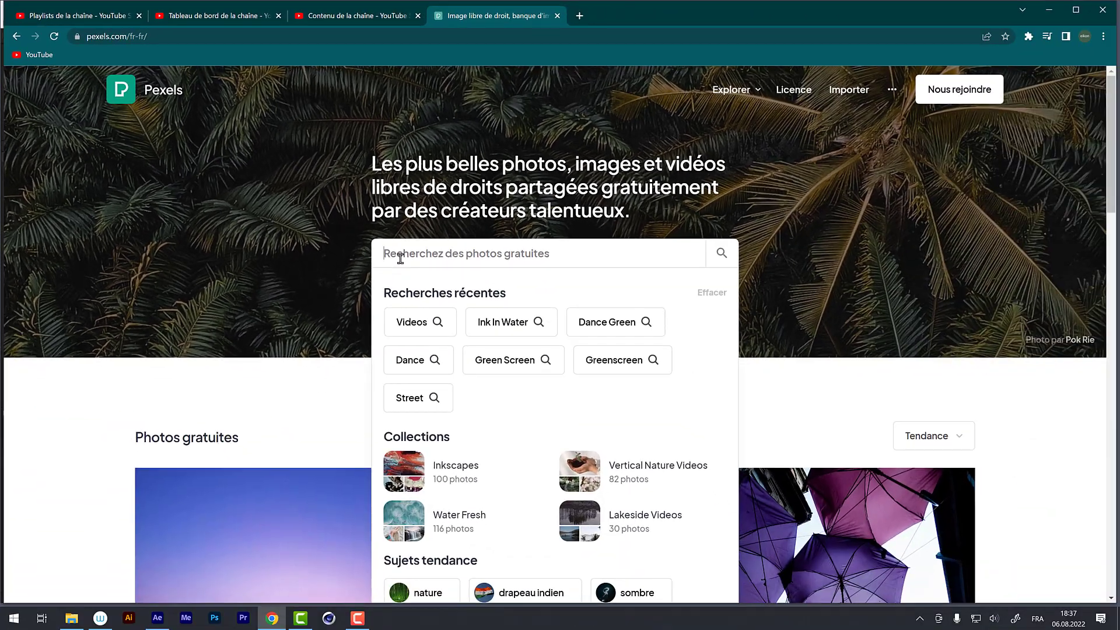
{"action": "type", "text": "ink"}
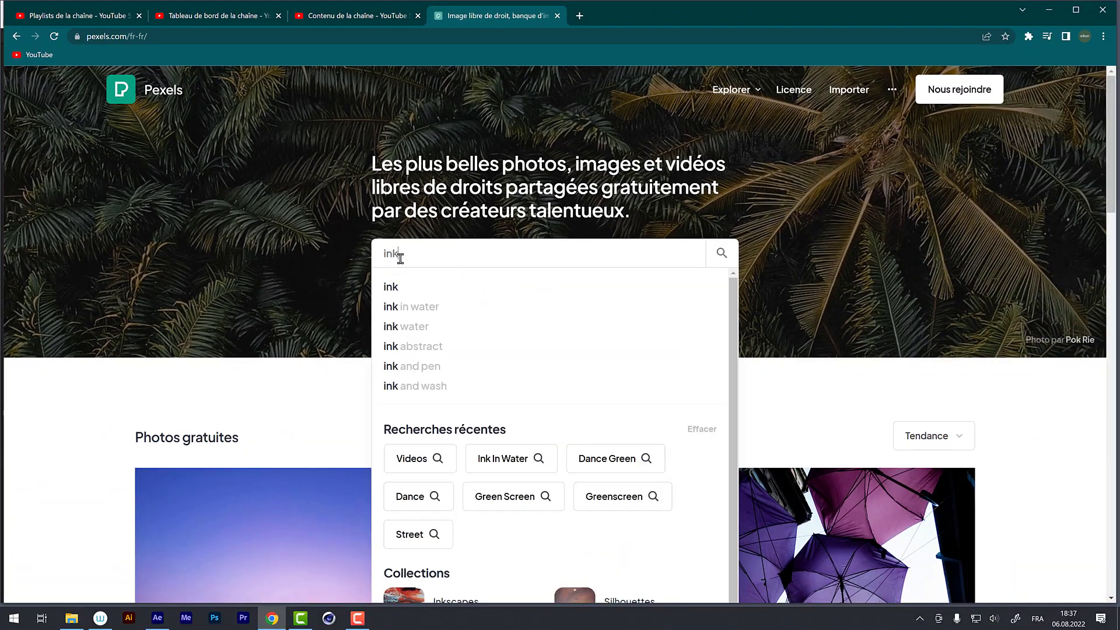
{"action": "type", "text": " water"}
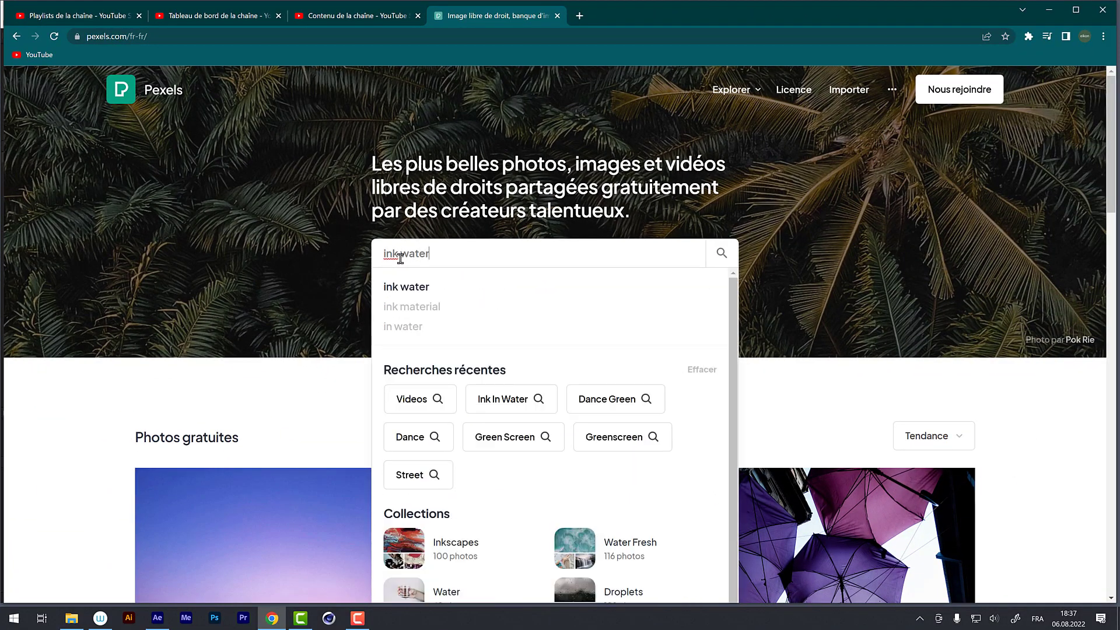
{"action": "left_click", "coordinate": [421, 286]}
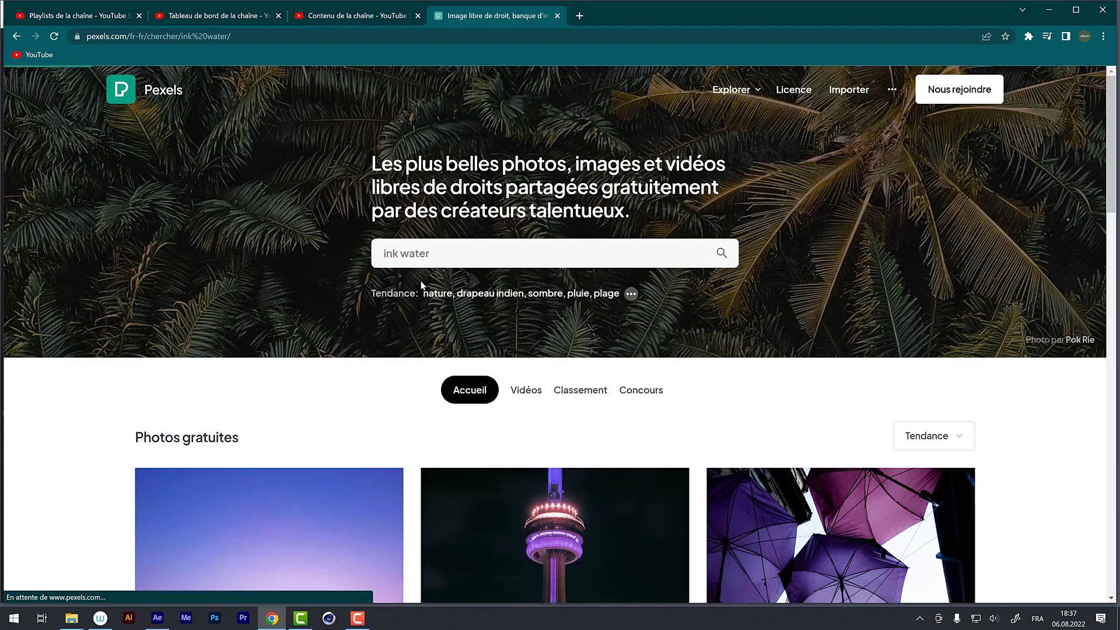
{"action": "scroll", "coordinate": [411, 309], "scroll_direction": "down", "scroll_amount": 3}
{"action": "scroll", "coordinate": [409, 314], "scroll_direction": "down", "scroll_amount": 5}
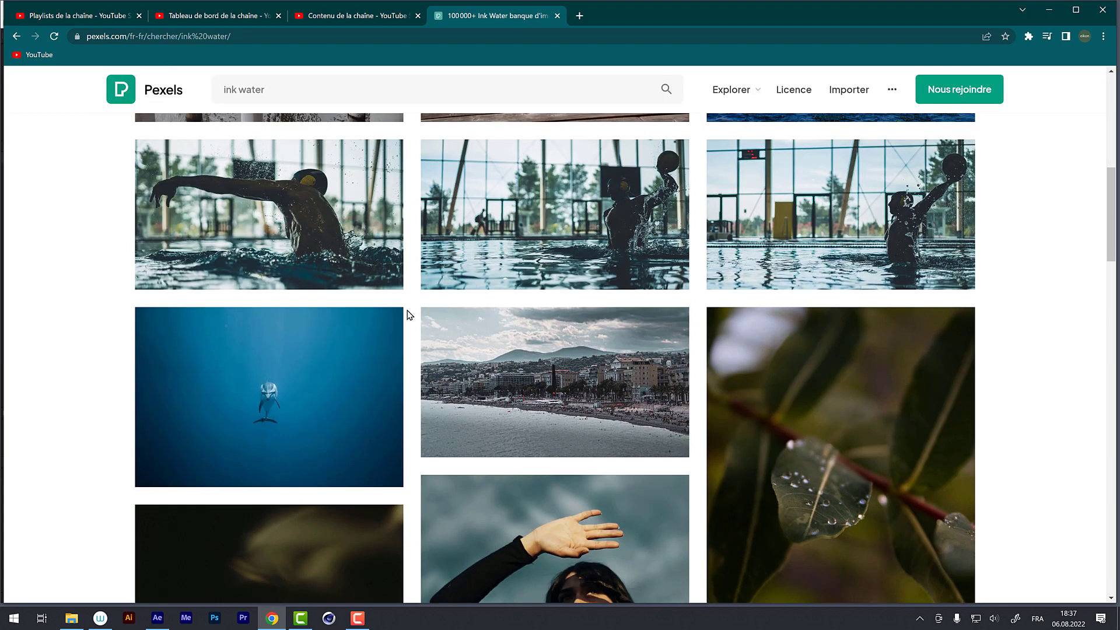
{"action": "scroll", "coordinate": [404, 300], "scroll_direction": "up", "scroll_amount": 7}
Refine the Pexels search to "ink in water", restrict it to videos and browse the clips
{"action": "left_click", "coordinate": [239, 87]}
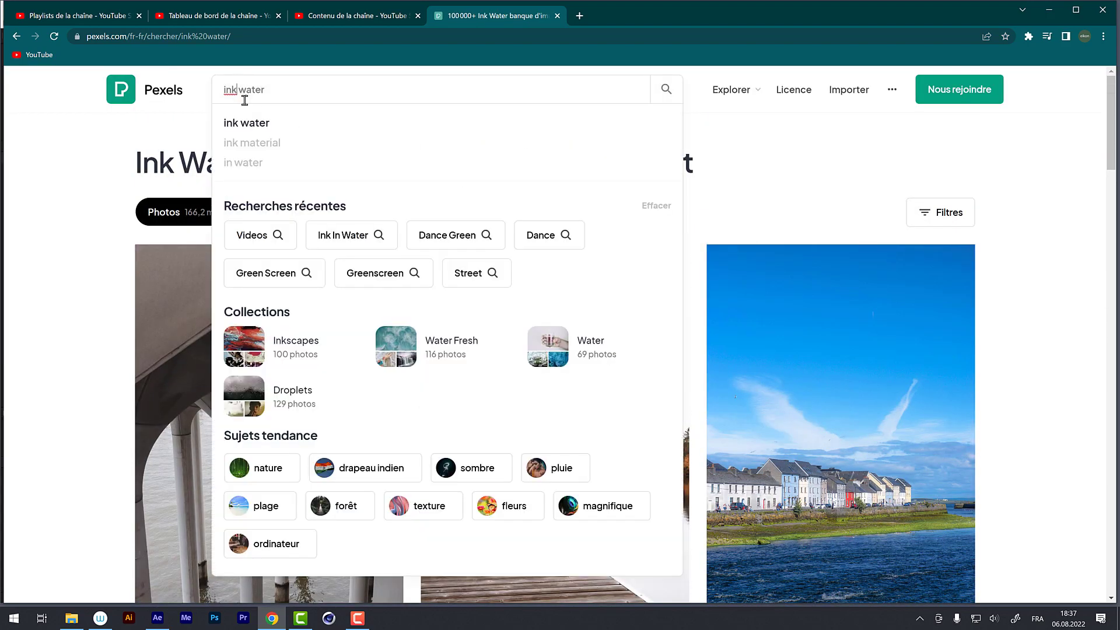
{"action": "type", "text": "in"}
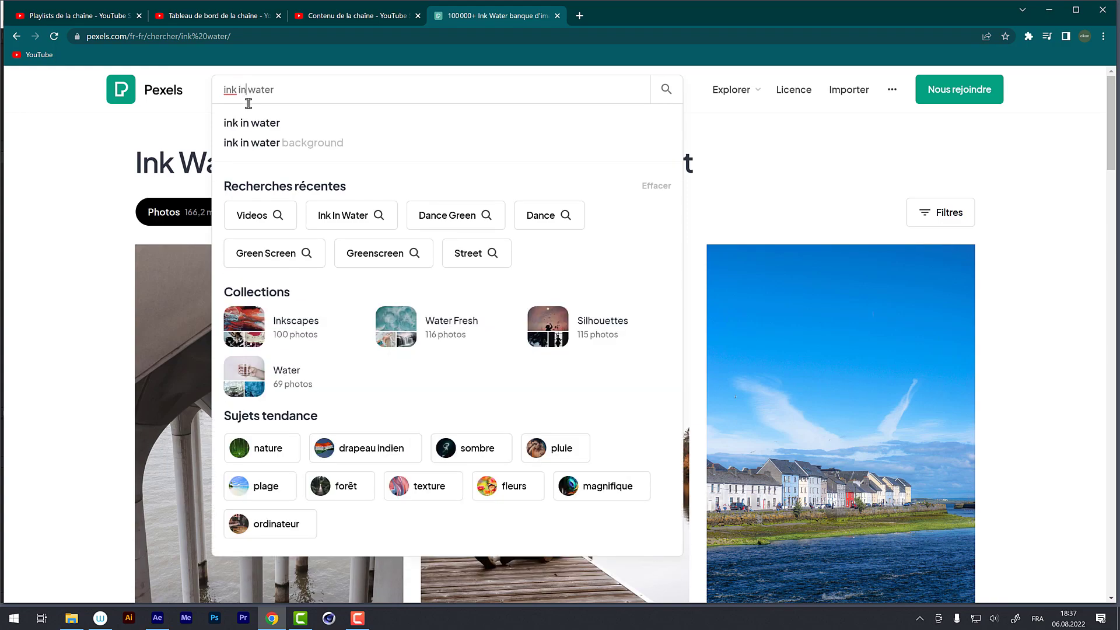
{"action": "left_click", "coordinate": [253, 124]}
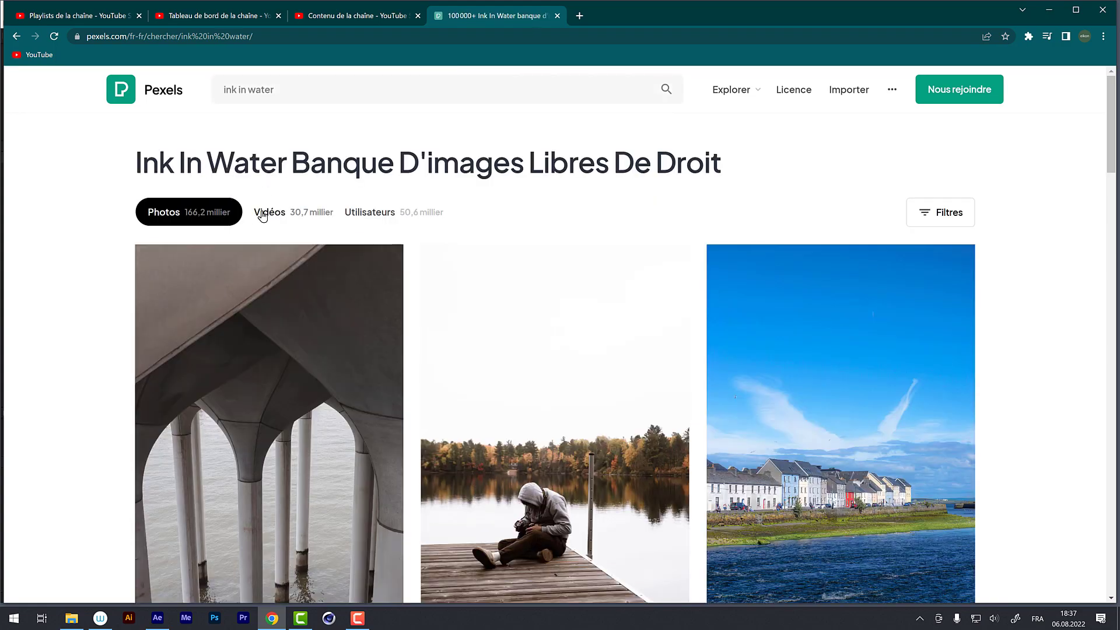
{"action": "left_click", "coordinate": [269, 214]}
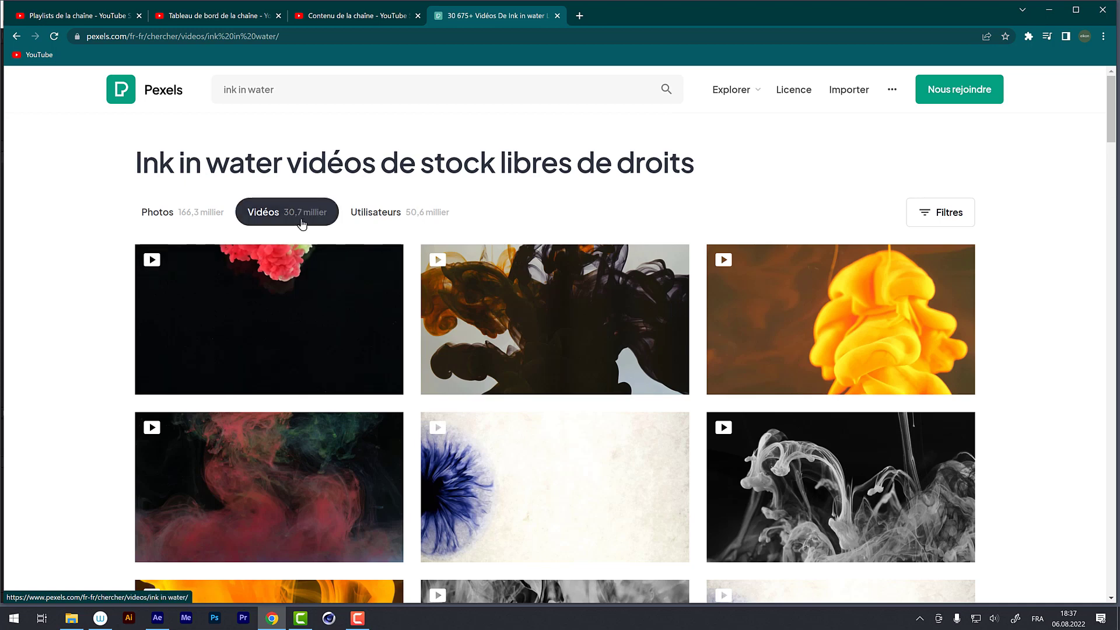
{"action": "scroll", "coordinate": [300, 213], "scroll_direction": "down", "scroll_amount": 3}
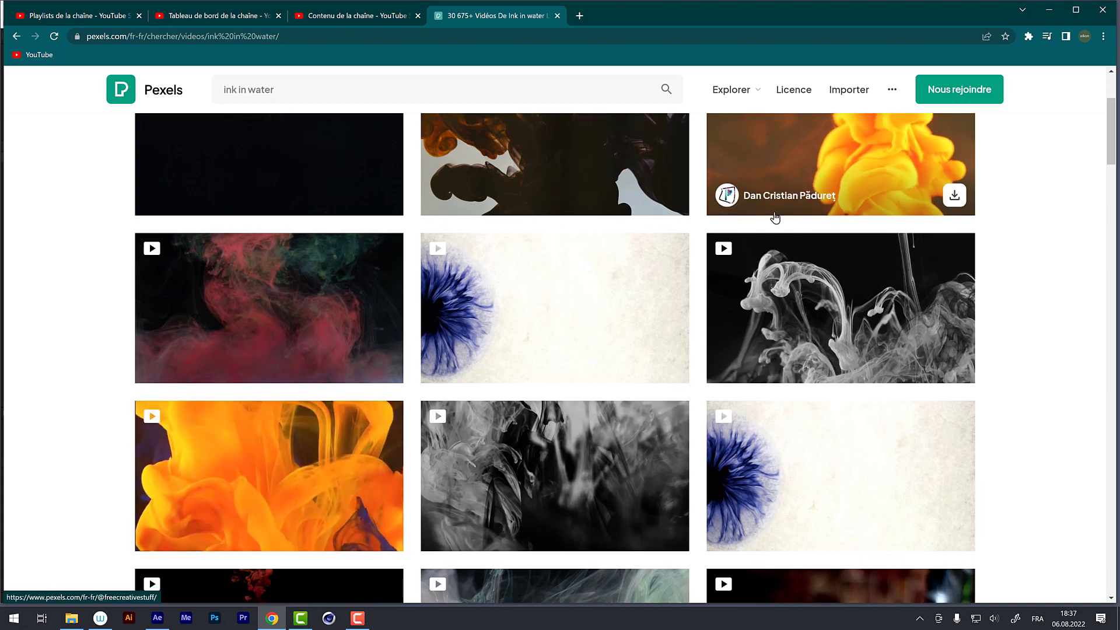
{"action": "scroll", "coordinate": [772, 222], "scroll_direction": "down", "scroll_amount": 5}
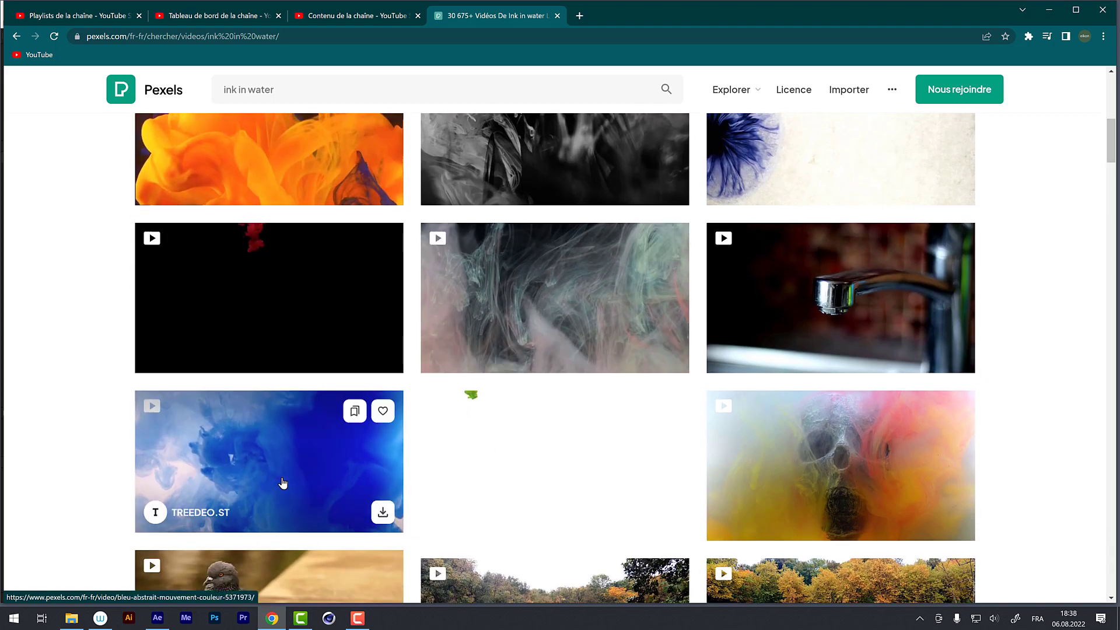
Switch back to After Effects and import Ink in Water Background (720p).mp4 from the videos folder of 00-introduction
{"action": "left_click", "coordinate": [157, 623]}
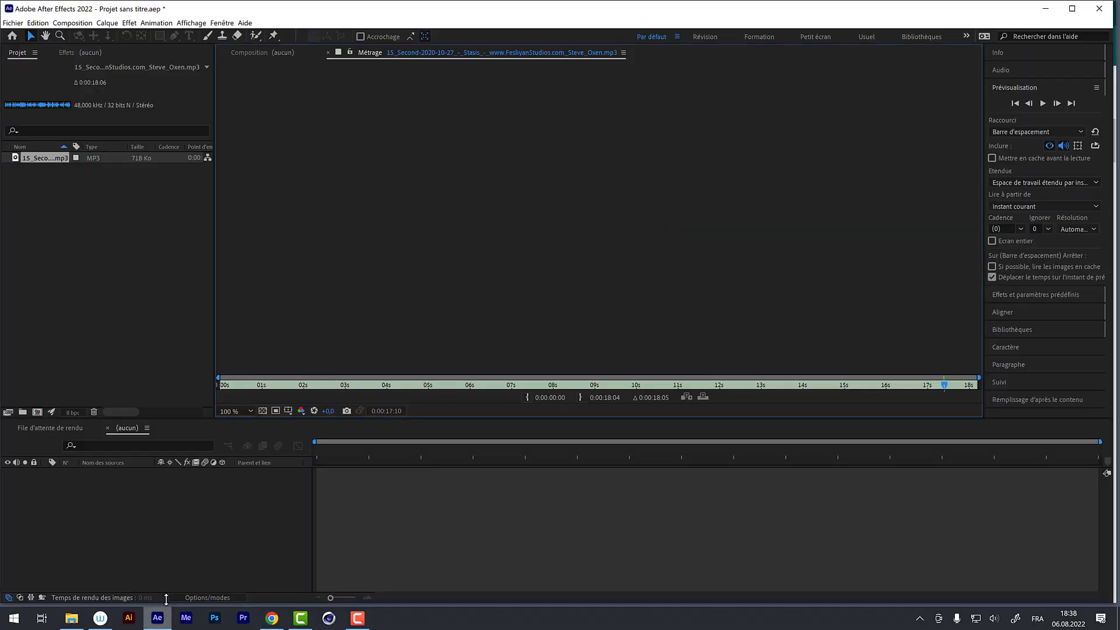
{"action": "double_click", "coordinate": [85, 202]}
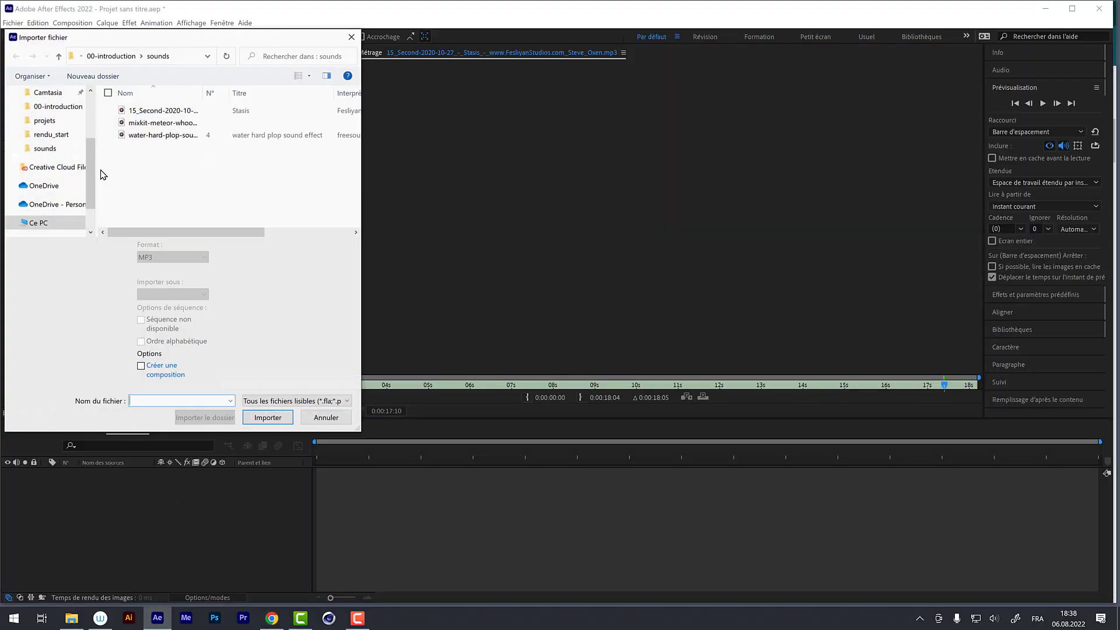
{"action": "left_click", "coordinate": [116, 57]}
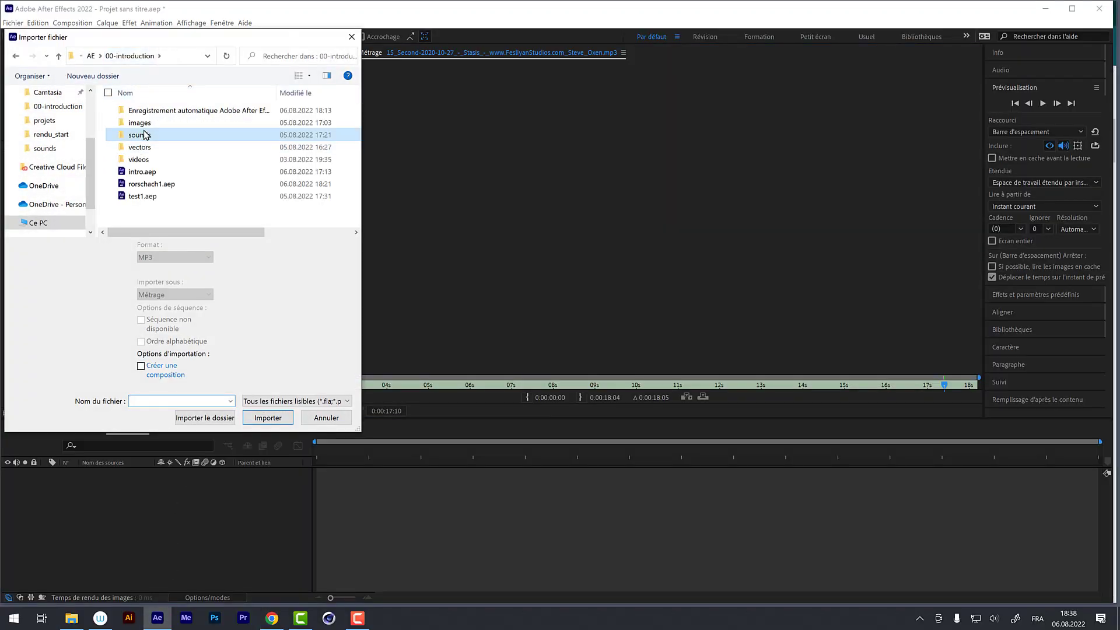
{"action": "double_click", "coordinate": [142, 160]}
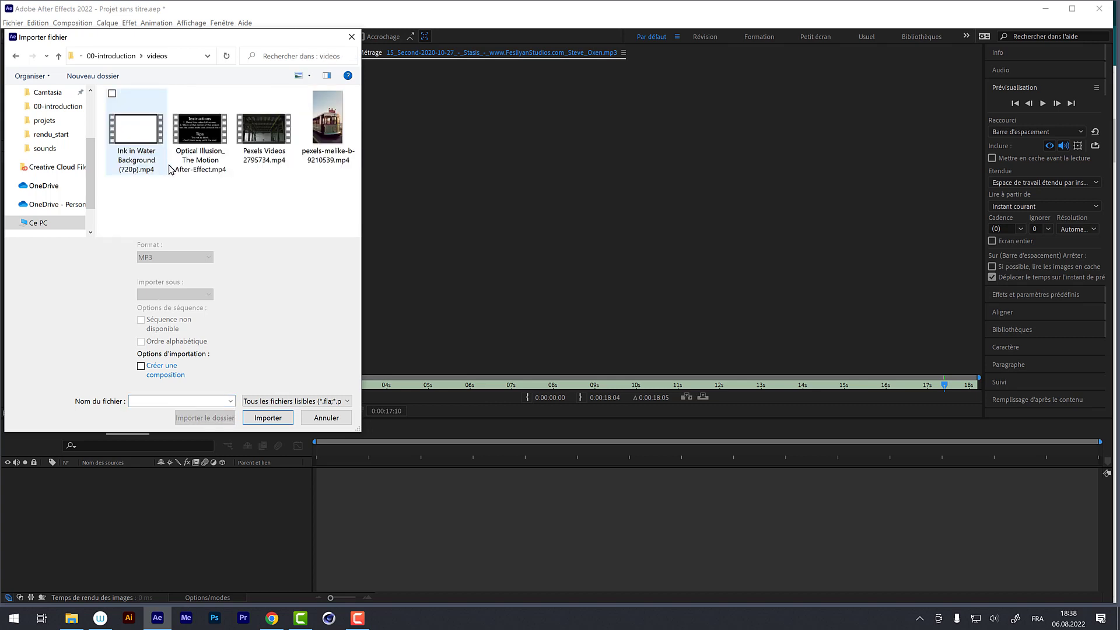
{"action": "double_click", "coordinate": [134, 131]}
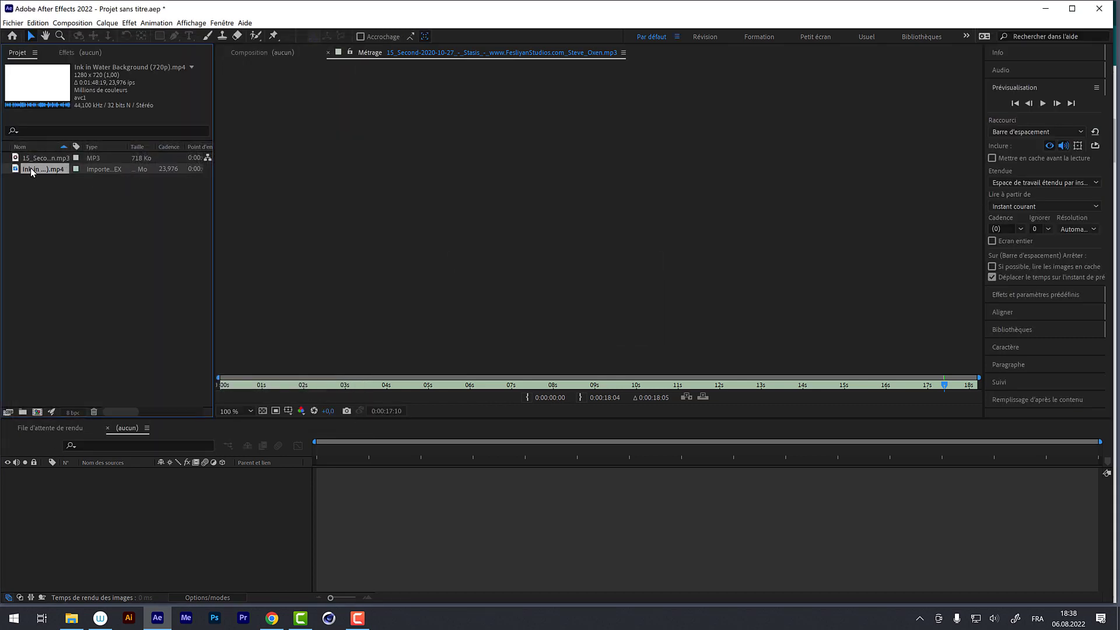
Open the ink footage in the footage viewer and set its in point at 0:01:23:14, just before the green ink appears
{"action": "double_click", "coordinate": [30, 168]}
{"action": "mouse_move", "coordinate": [236, 385]}
{"action": "left_mouse_down"}
{"action": "mouse_move", "coordinate": [434, 397]}
{"action": "mouse_move", "coordinate": [509, 418]}
{"action": "mouse_move", "coordinate": [587, 415]}
{"action": "mouse_move", "coordinate": [737, 445]}
{"action": "mouse_move", "coordinate": [783, 488]}
{"action": "mouse_move", "coordinate": [884, 415]}
{"action": "mouse_move", "coordinate": [729, 426]}
{"action": "mouse_move", "coordinate": [844, 423]}
{"action": "mouse_move", "coordinate": [825, 430]}
{"action": "mouse_move", "coordinate": [834, 430]}
{"action": "left_mouse_up"}
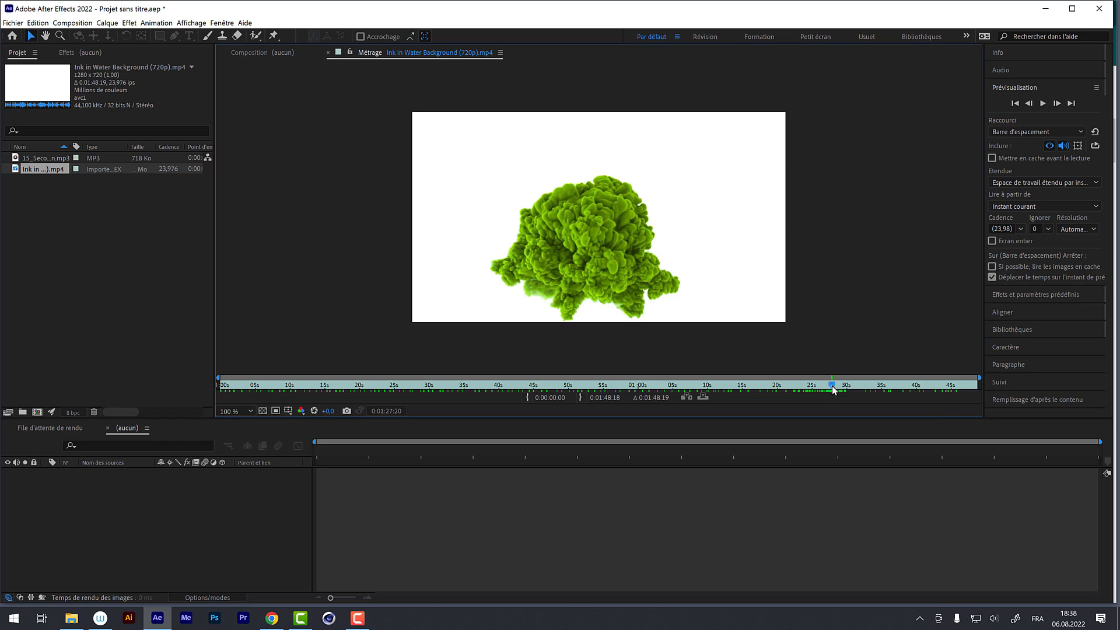
{"action": "left_click_drag", "start_coordinate": [833, 389], "coordinate": [803, 384]}
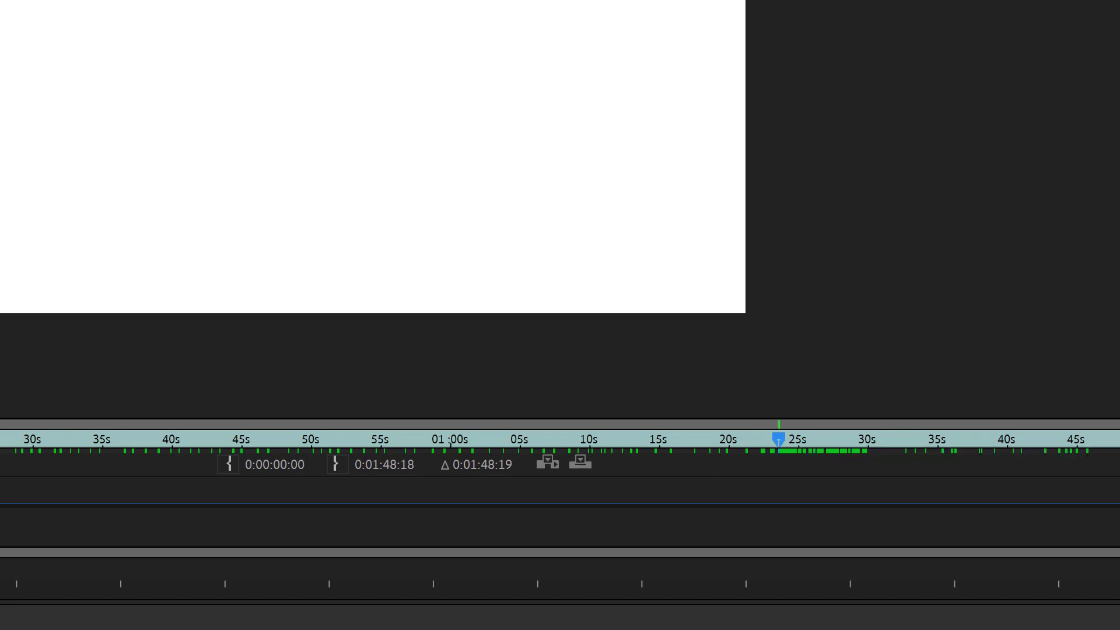
{"action": "left_click", "coordinate": [229, 465]}
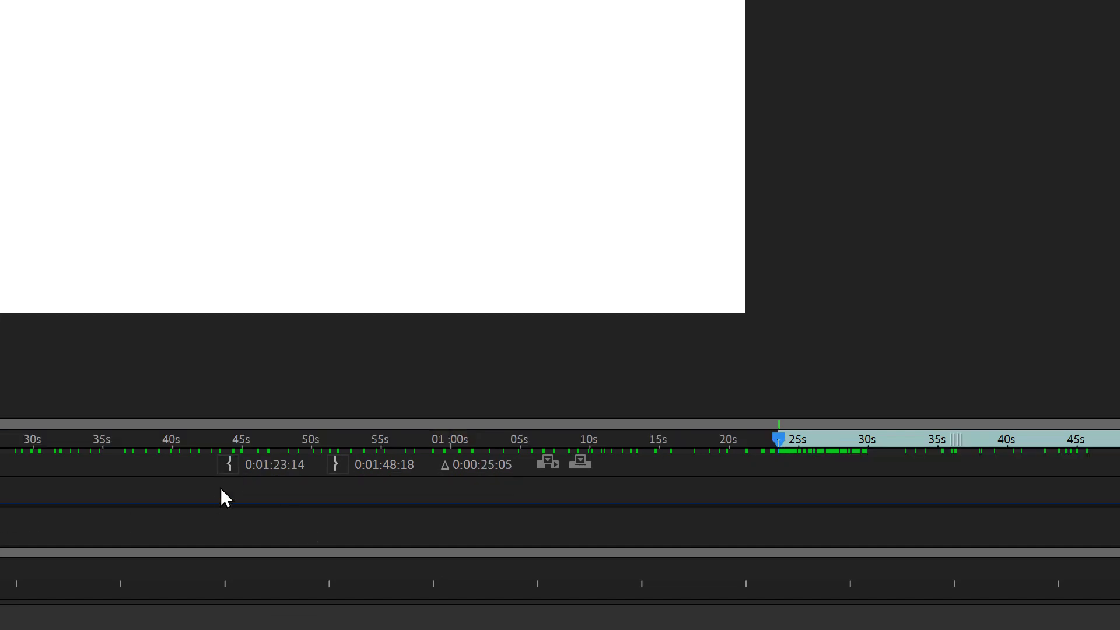
Set the ink footage's out point at 0:01:32:11 and create a composition from the trimmed clip
{"action": "left_click_drag", "start_coordinate": [781, 430], "coordinate": [905, 431]}
{"action": "key", "text": "ctrl+z"}
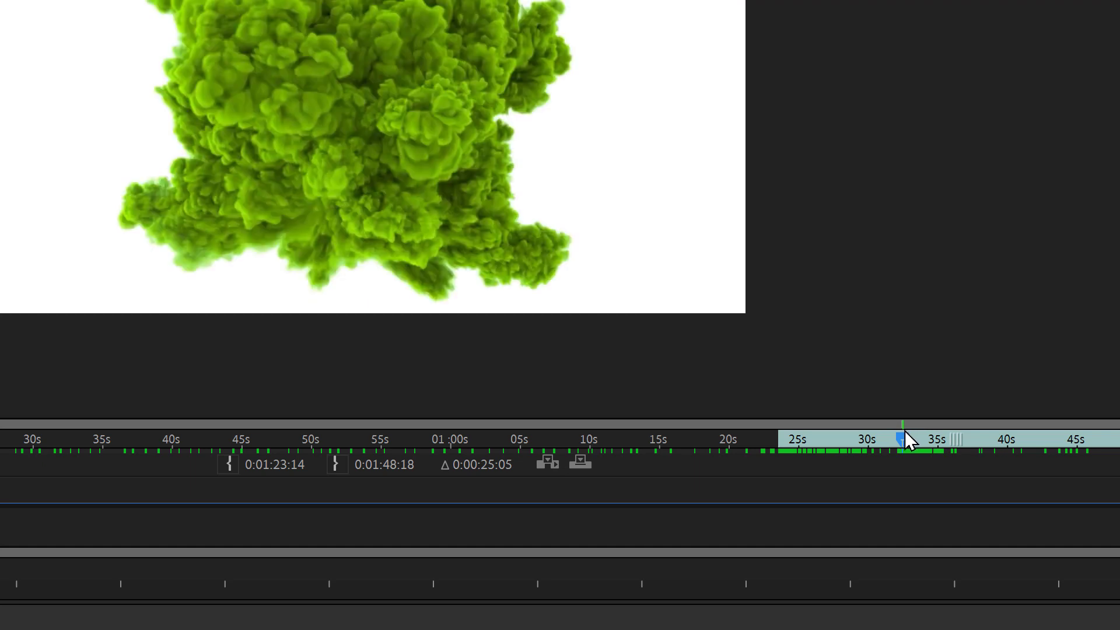
{"action": "left_click", "coordinate": [335, 464]}
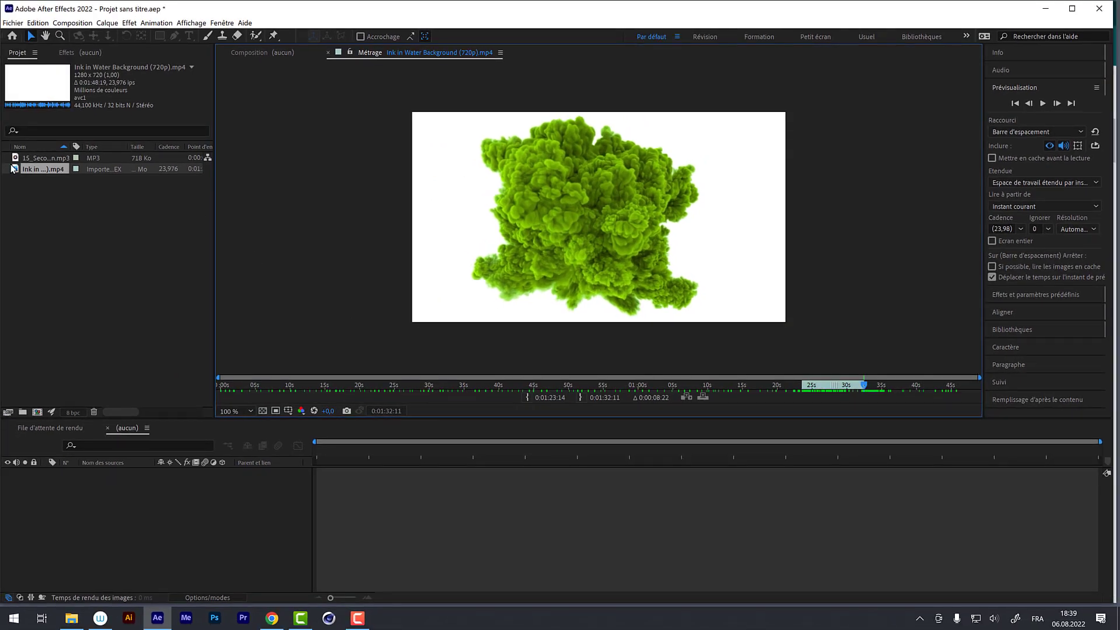
{"action": "mouse_move", "coordinate": [13, 169]}
{"action": "left_mouse_down"}
{"action": "mouse_move", "coordinate": [23, 172]}
{"action": "mouse_move", "coordinate": [61, 355]}
{"action": "mouse_move", "coordinate": [37, 413]}
{"action": "left_mouse_up"}
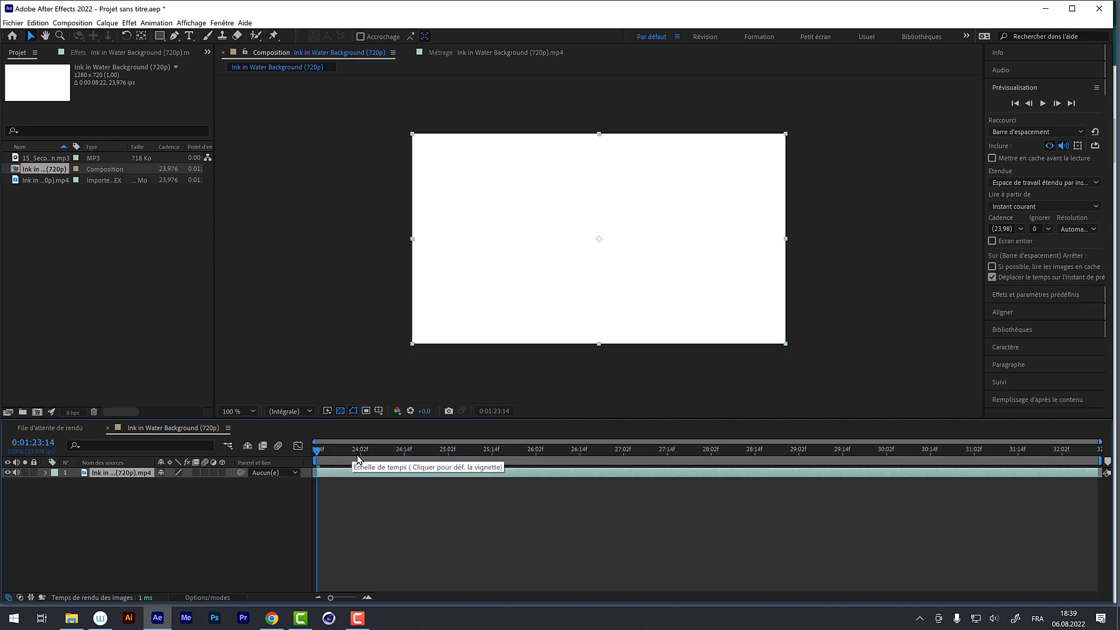
{"action": "left_click", "coordinate": [71, 23]}
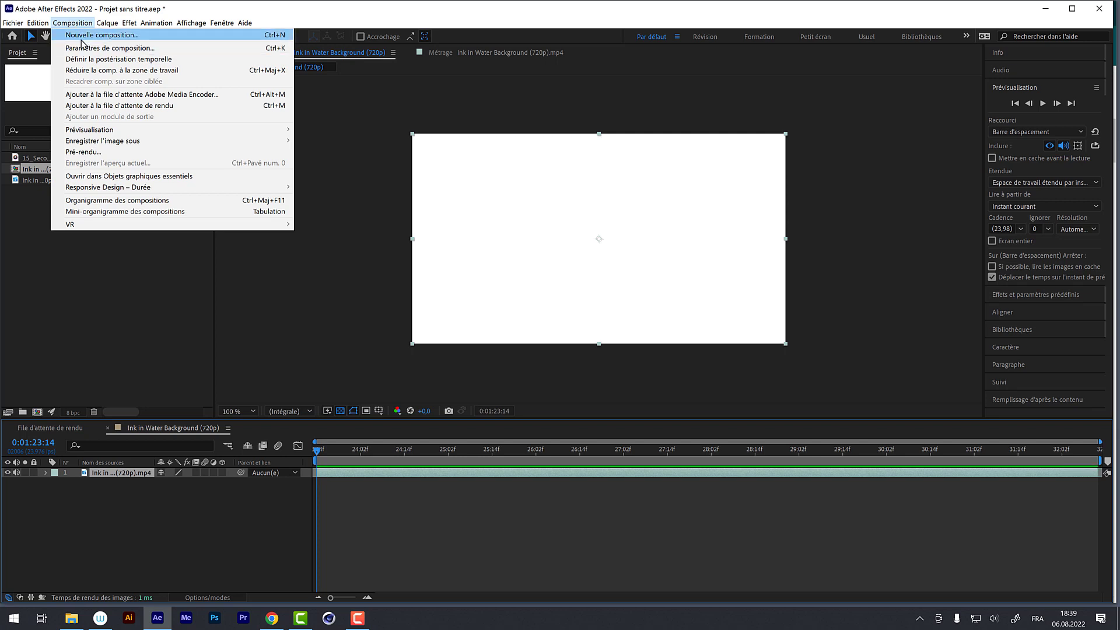
{"action": "left_click", "coordinate": [83, 38]}
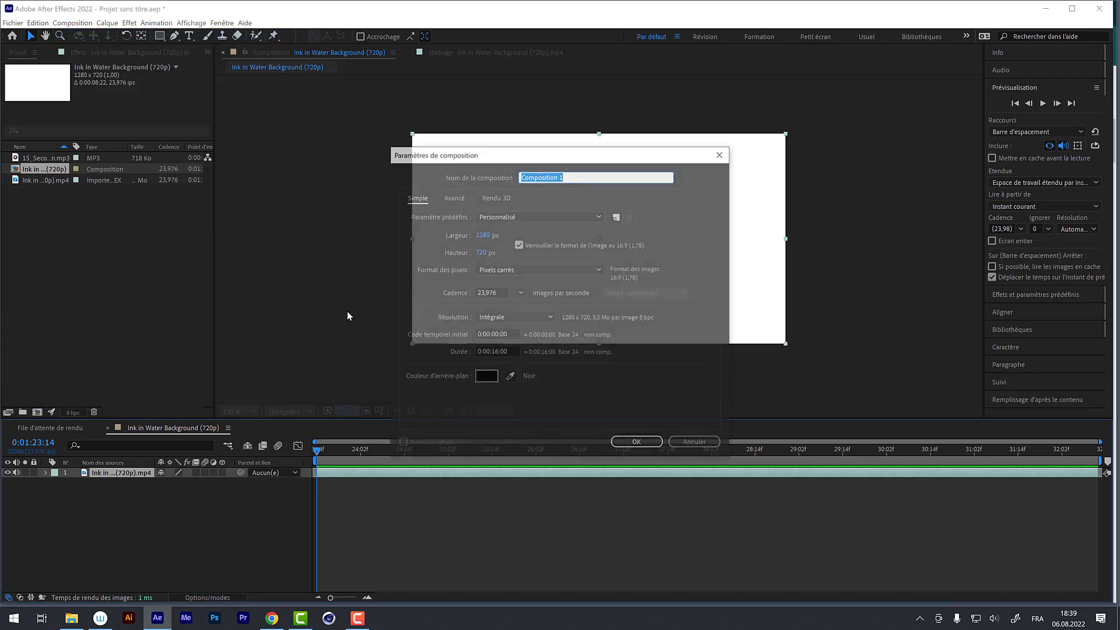
{"action": "left_click", "coordinate": [695, 444]}
{"action": "left_click", "coordinate": [70, 24]}
{"action": "left_click", "coordinate": [66, 23]}
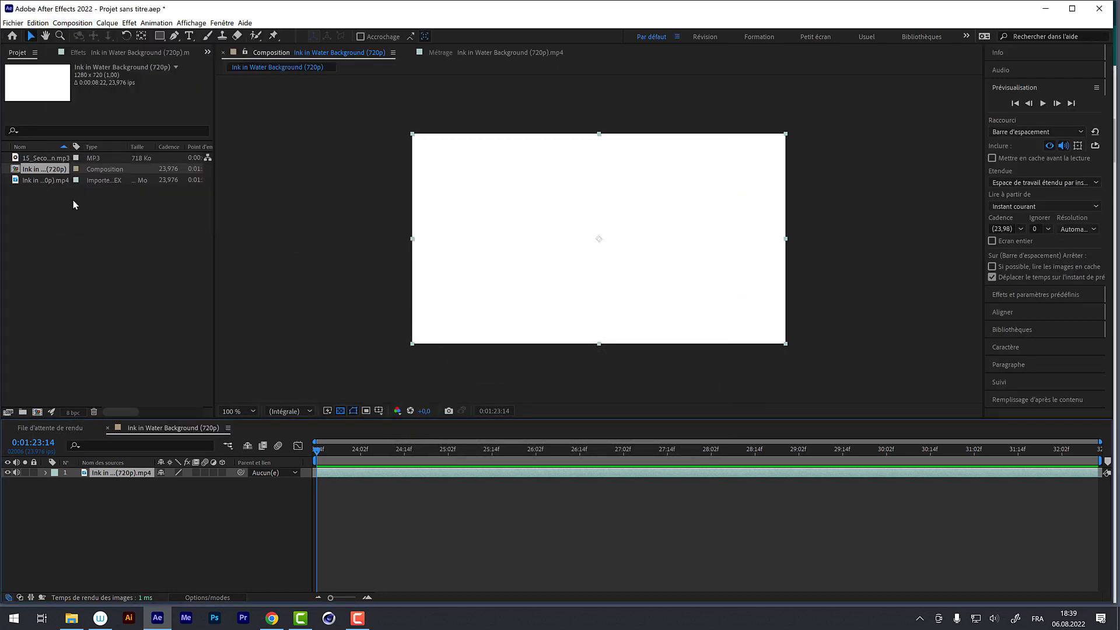
Rename the ink clip's composition as Ink and set its start timecode to 0 in the composition settings
{"action": "left_click", "coordinate": [73, 24]}
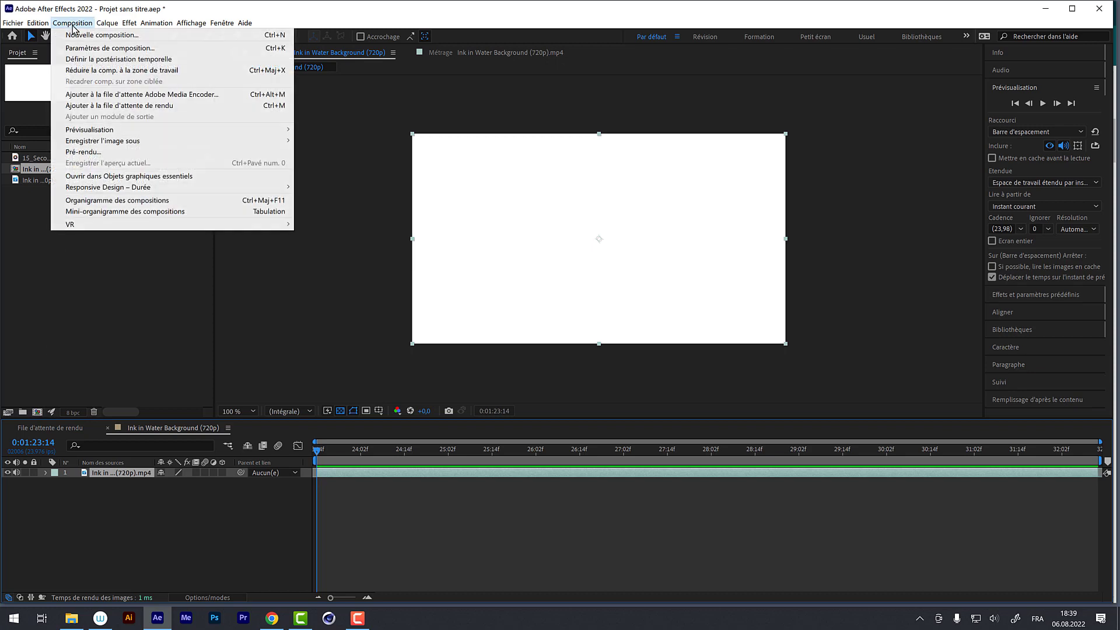
{"action": "left_click", "coordinate": [77, 49]}
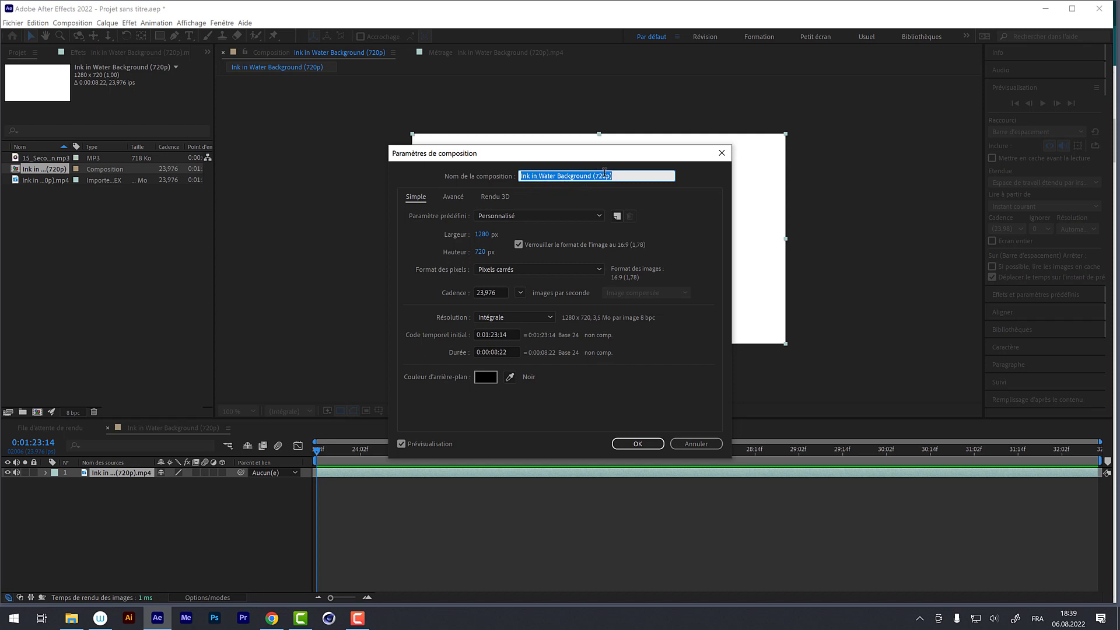
{"action": "type", "text": "Ink"}
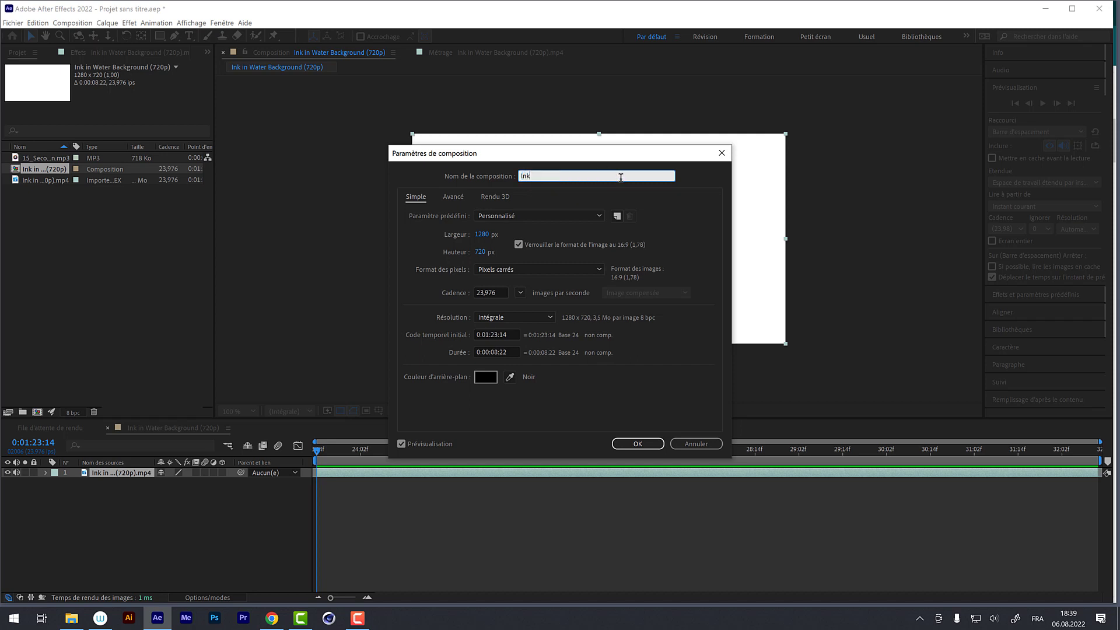
{"action": "left_click", "coordinate": [516, 334]}
{"action": "type", "text": "0"}
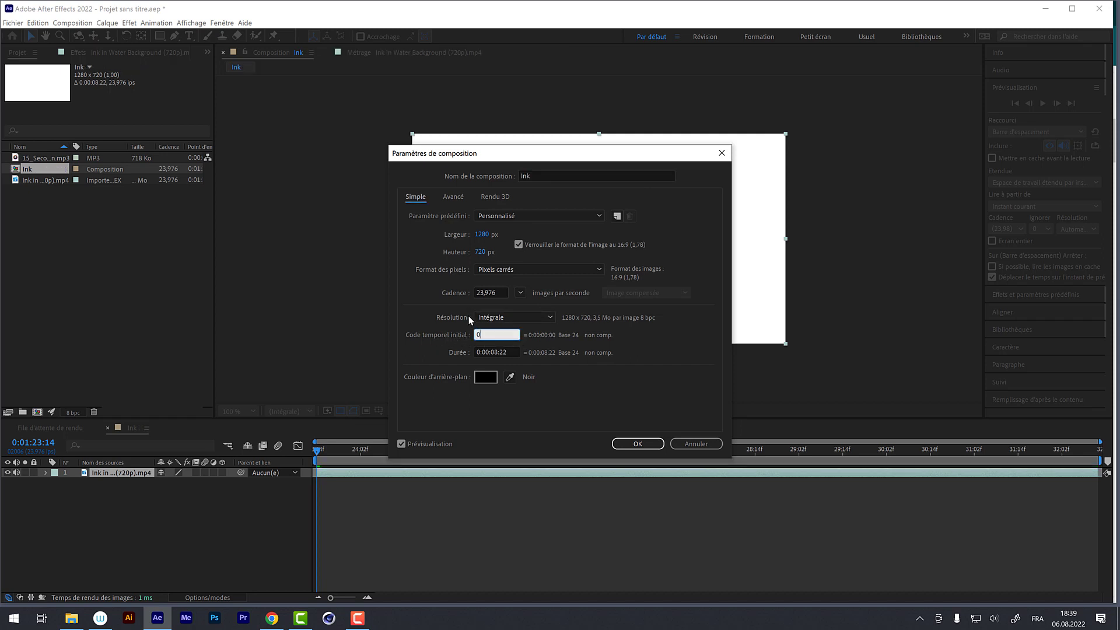
{"action": "left_click", "coordinate": [625, 447]}
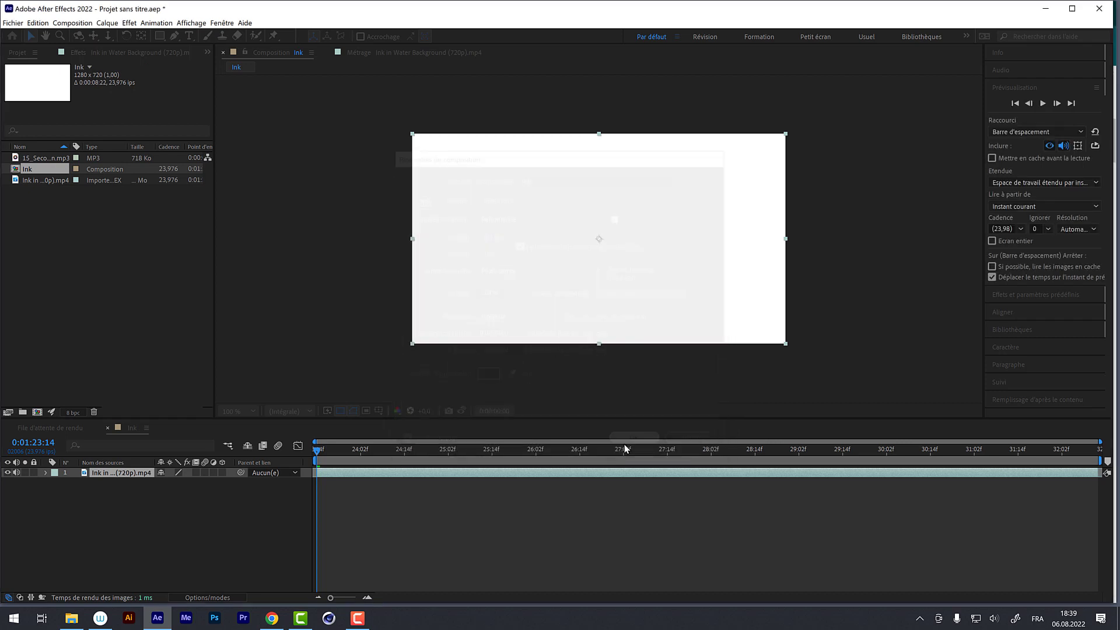
Preview the Ink composition and return the playhead to its start
{"action": "key", "text": "space"}
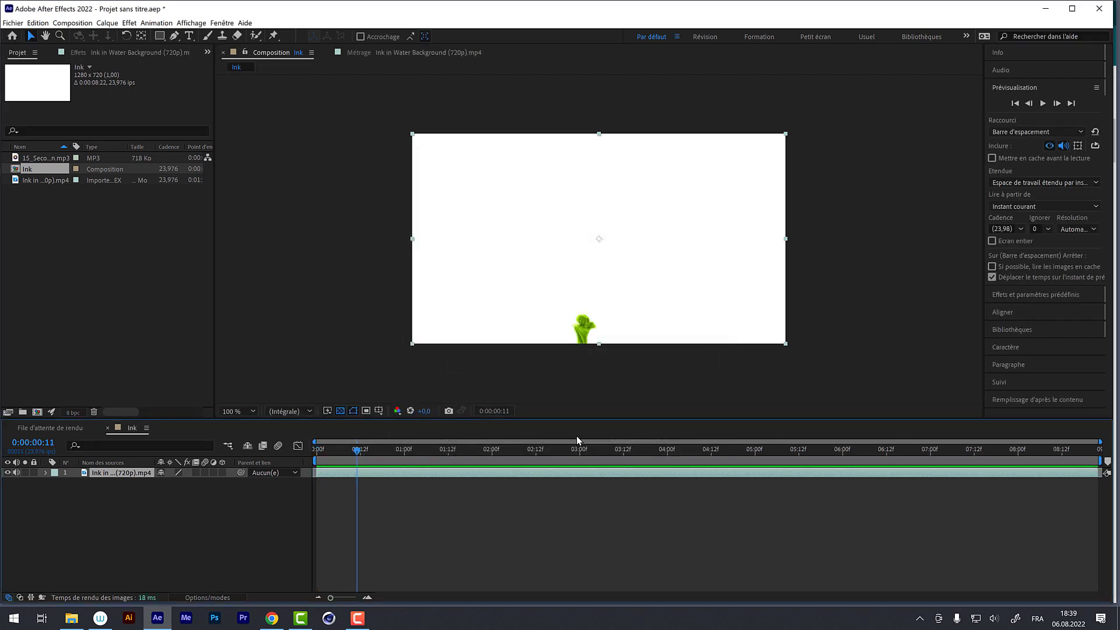
{"action": "mouse_move", "coordinate": [863, 449]}
{"action": "left_mouse_down"}
{"action": "mouse_move", "coordinate": [1115, 426]}
{"action": "mouse_move", "coordinate": [917, 462]}
{"action": "mouse_move", "coordinate": [500, 419]}
{"action": "mouse_move", "coordinate": [350, 449]}
{"action": "mouse_move", "coordinate": [863, 446]}
{"action": "mouse_move", "coordinate": [393, 433]}
{"action": "mouse_move", "coordinate": [304, 461]}
{"action": "left_mouse_up"}
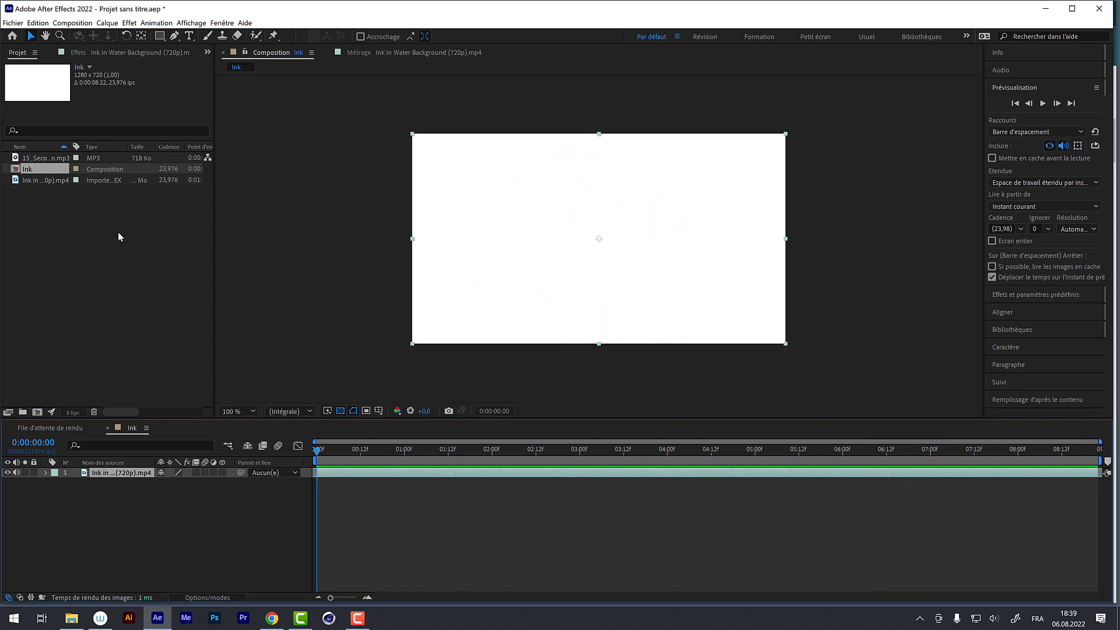
Add the MP3 music track to the Ink composition beneath the ink layer and preview the clip with sound
{"action": "left_click_drag", "start_coordinate": [55, 158], "coordinate": [100, 497]}
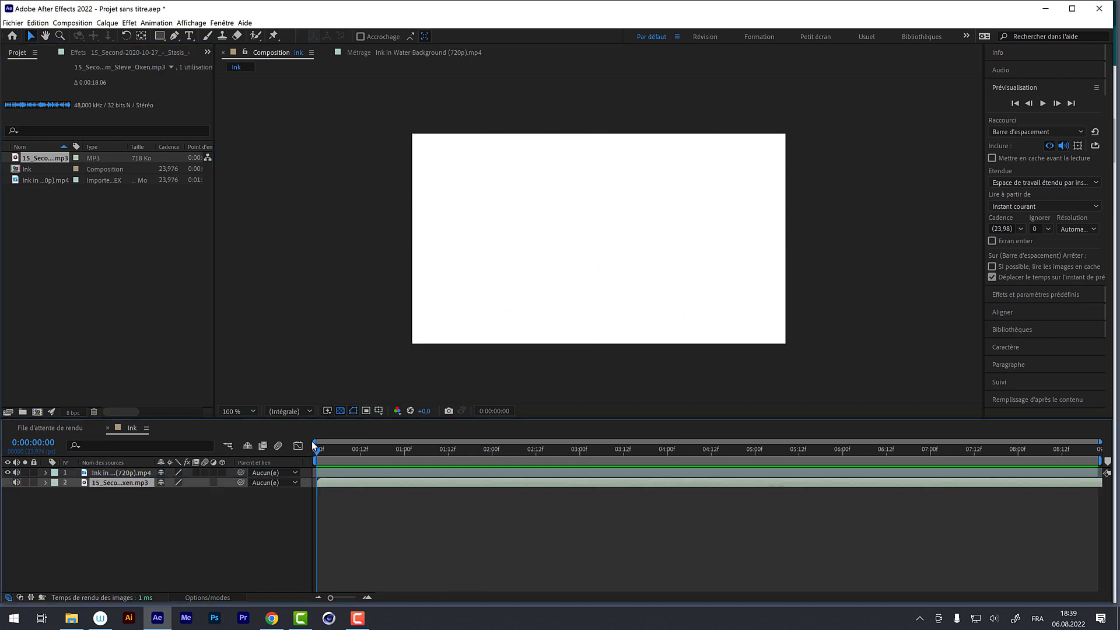
{"action": "key", "text": "space"}
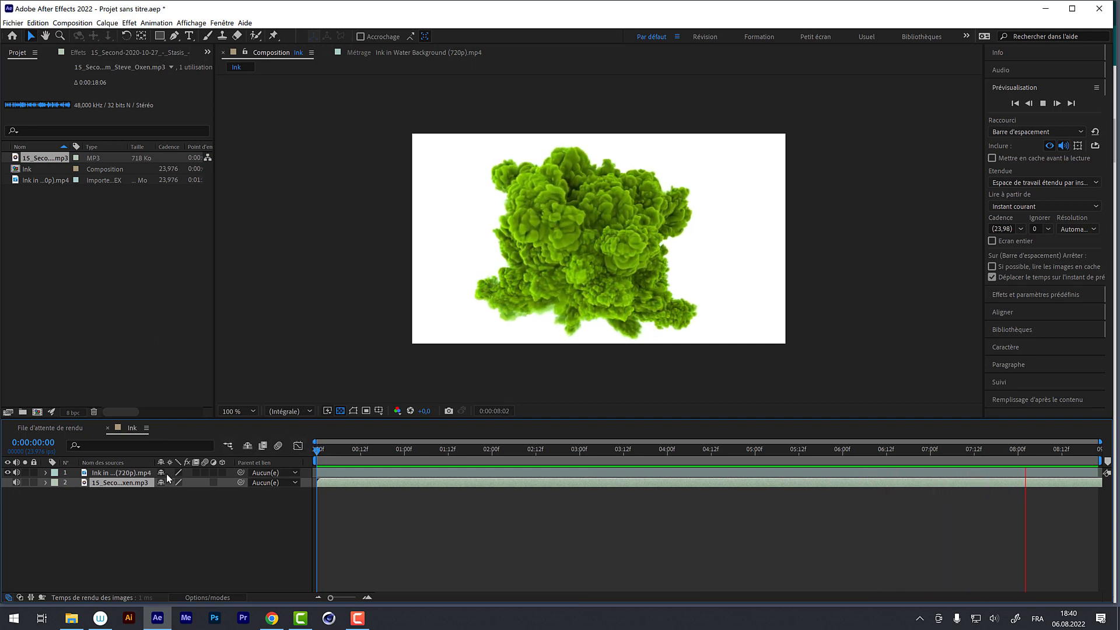
{"action": "left_click", "coordinate": [360, 449]}
{"action": "mouse_move", "coordinate": [393, 450]}
{"action": "left_mouse_down"}
{"action": "mouse_move", "coordinate": [512, 460]}
{"action": "mouse_move", "coordinate": [606, 507]}
{"action": "left_mouse_up"}
{"action": "mouse_move", "coordinate": [623, 453]}
{"action": "left_mouse_down"}
{"action": "mouse_move", "coordinate": [723, 471]}
{"action": "mouse_move", "coordinate": [709, 474]}
{"action": "left_mouse_up"}
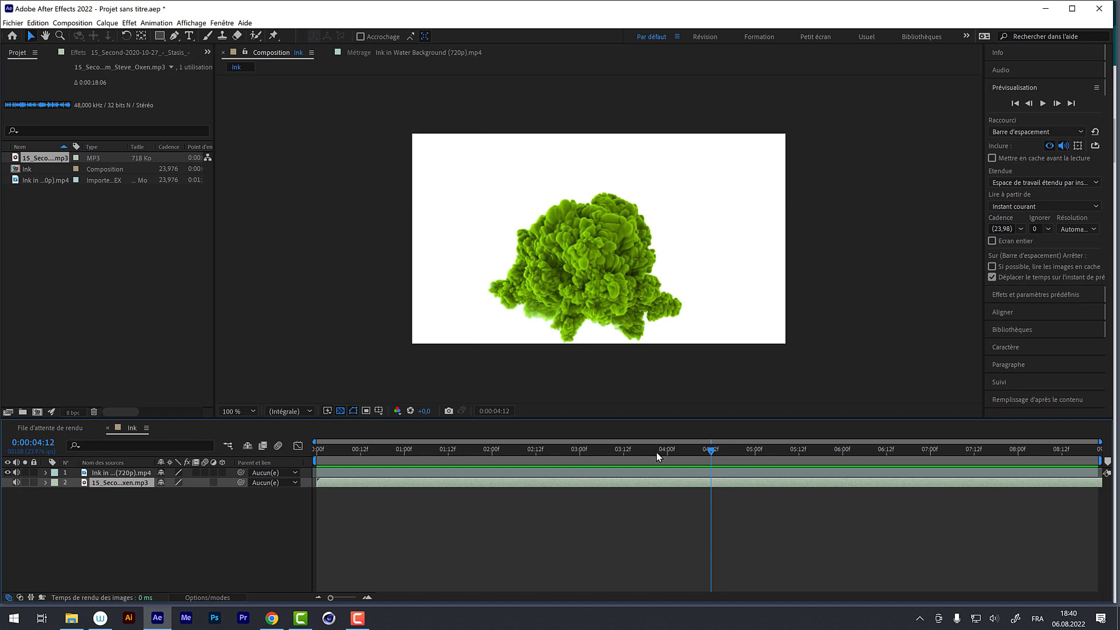
{"action": "left_click_drag", "start_coordinate": [656, 452], "coordinate": [755, 452]}
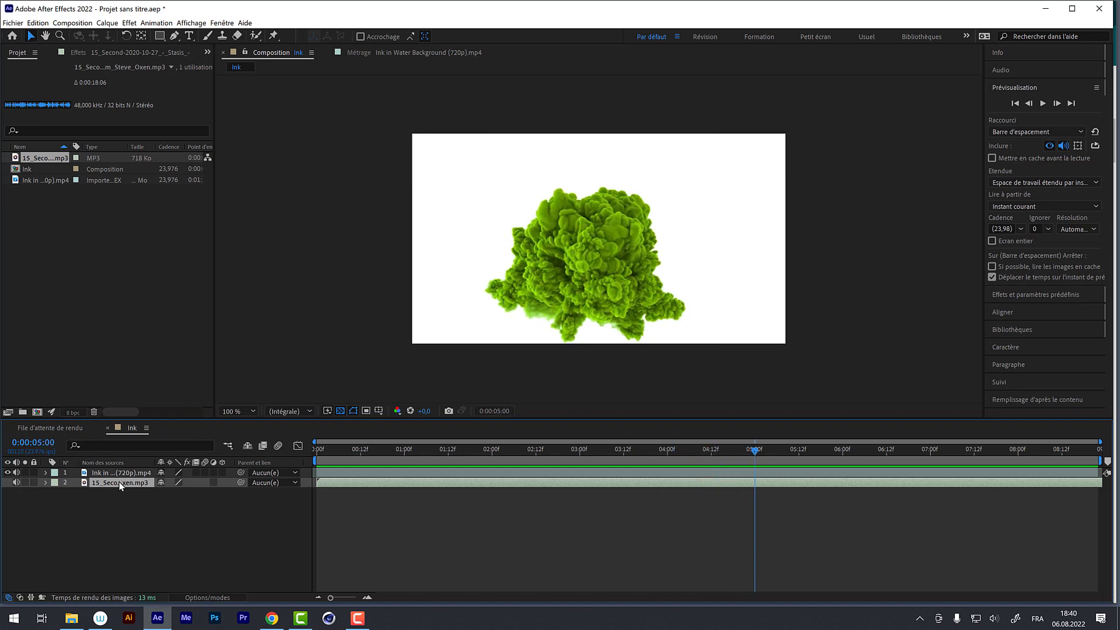
{"action": "left_click", "coordinate": [101, 473]}
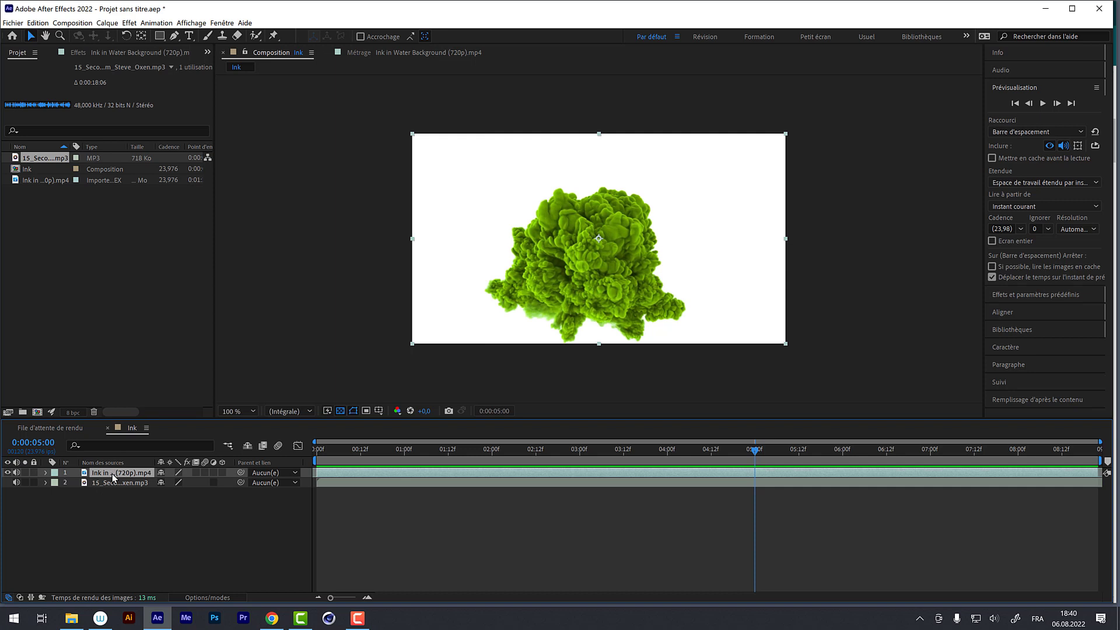
{"action": "left_click", "coordinate": [127, 25]}
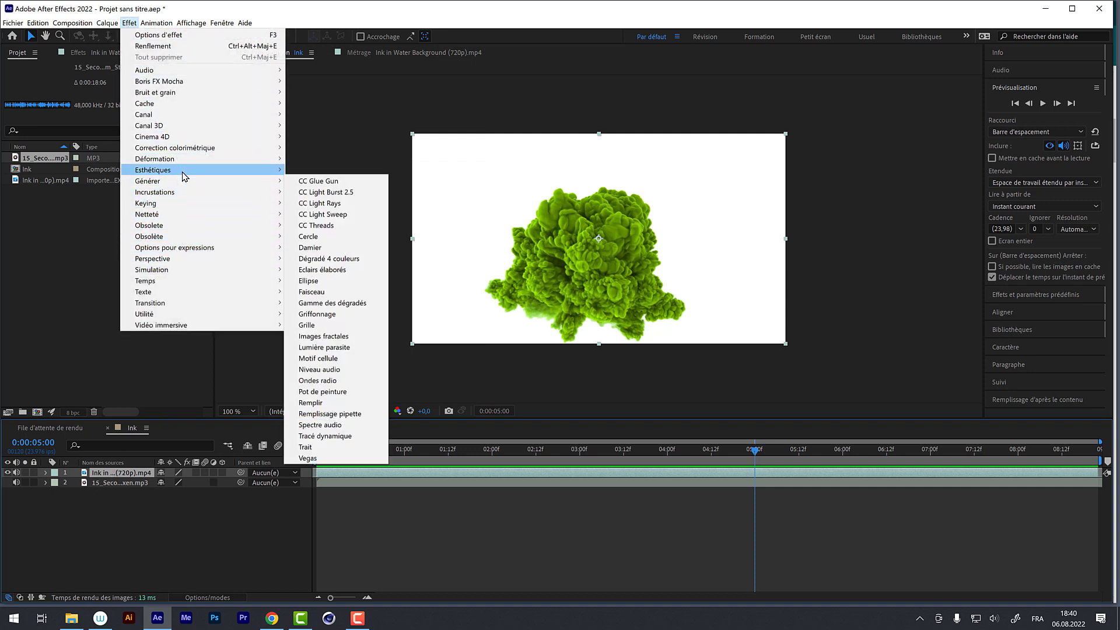
{"action": "mouse_move", "coordinate": [183, 160]}
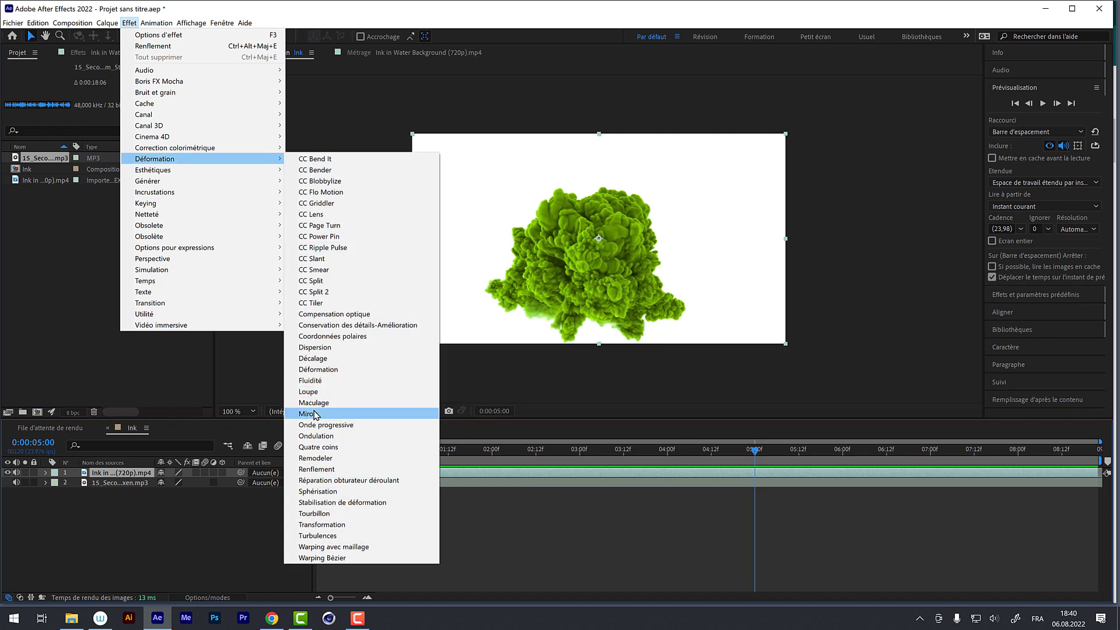
{"action": "left_click", "coordinate": [228, 384]}
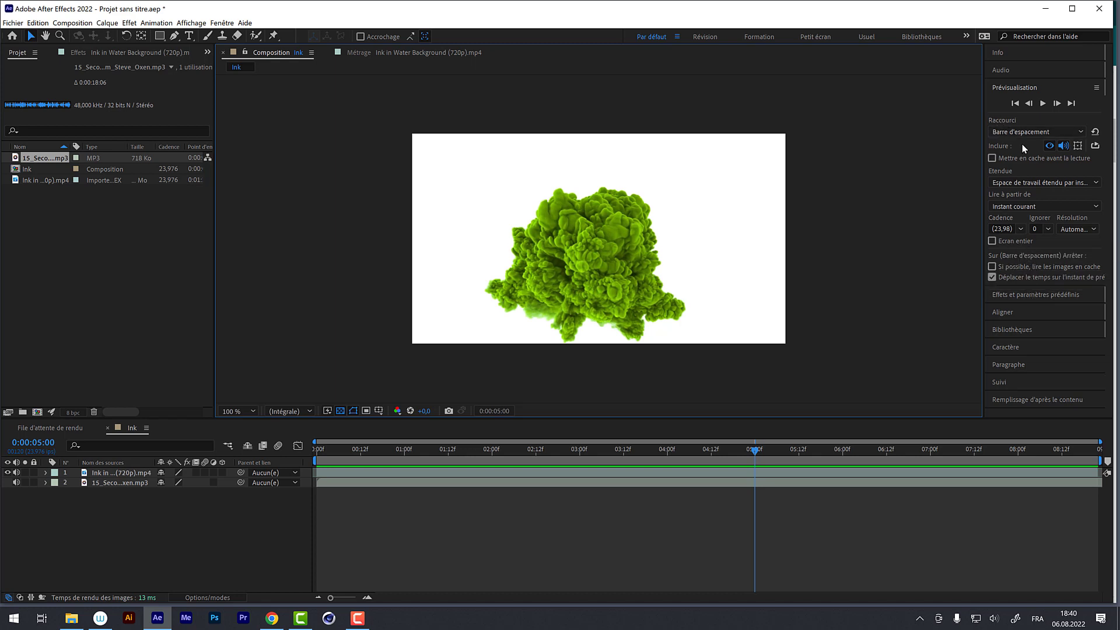
Find the Miroir effect by searching the effects for miroir and apply it to the ink video layer
{"action": "left_click", "coordinate": [1023, 86]}
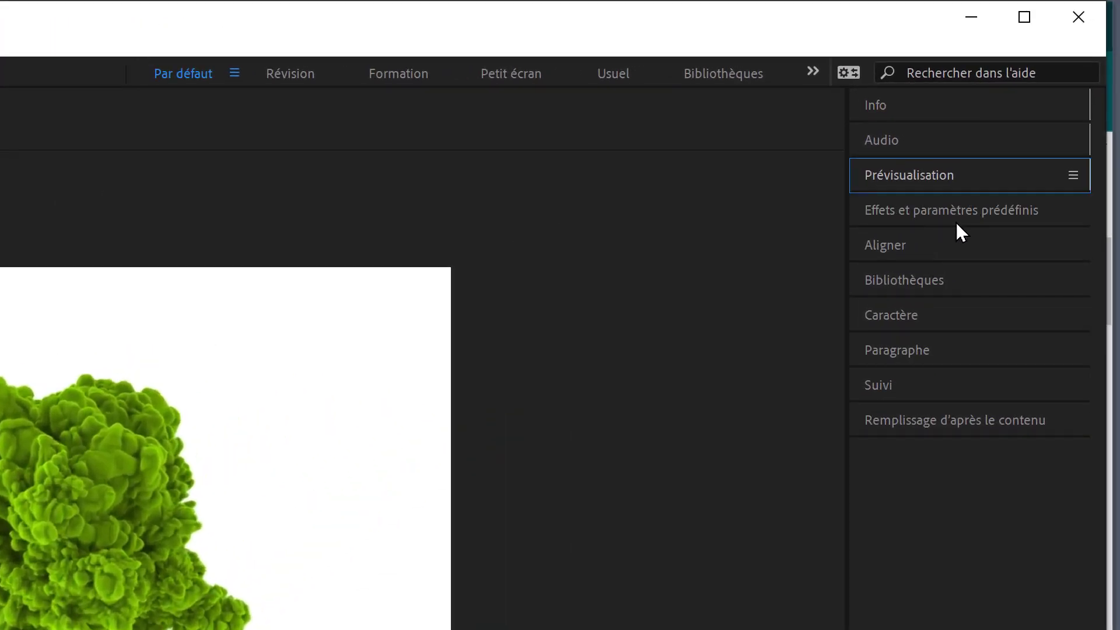
{"action": "left_click", "coordinate": [944, 209]}
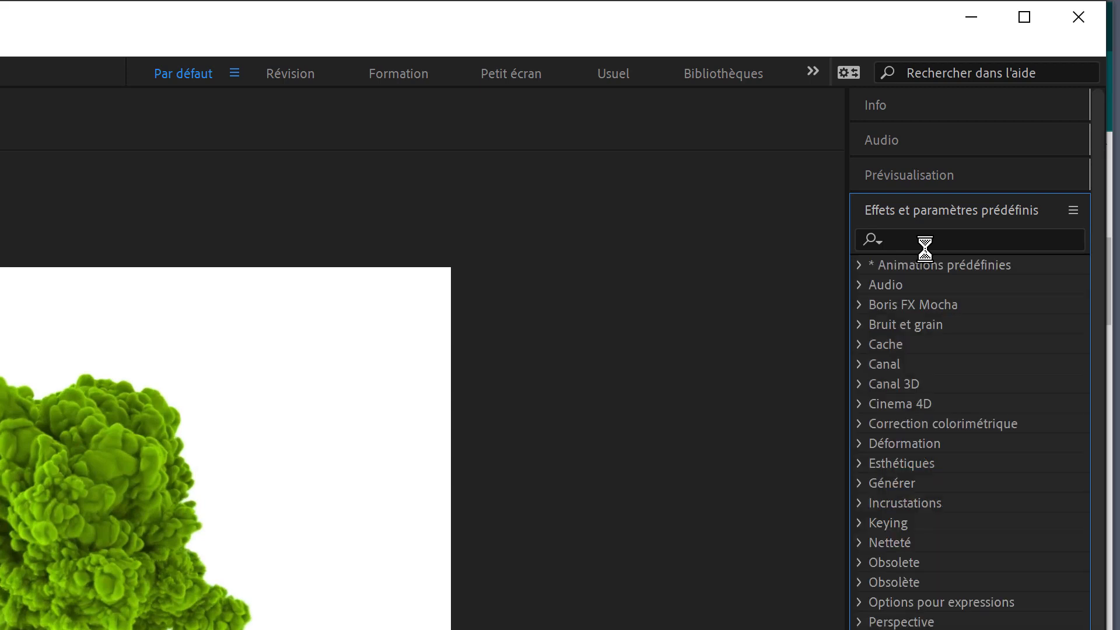
{"action": "left_click", "coordinate": [925, 242]}
{"action": "type", "text": "miroi"}
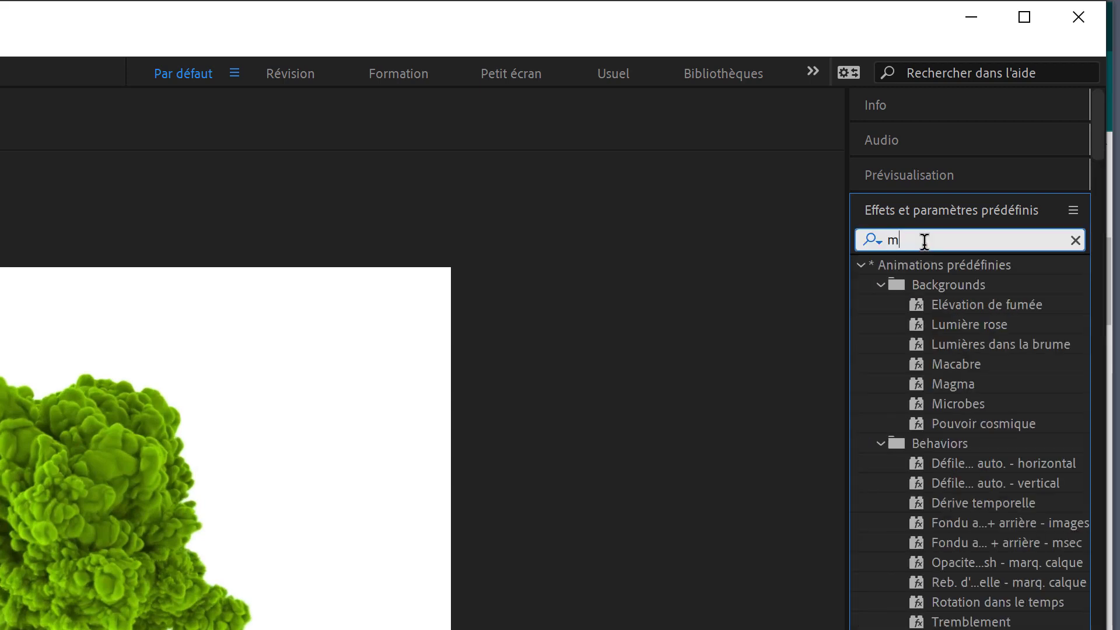
{"action": "type", "text": "r"}
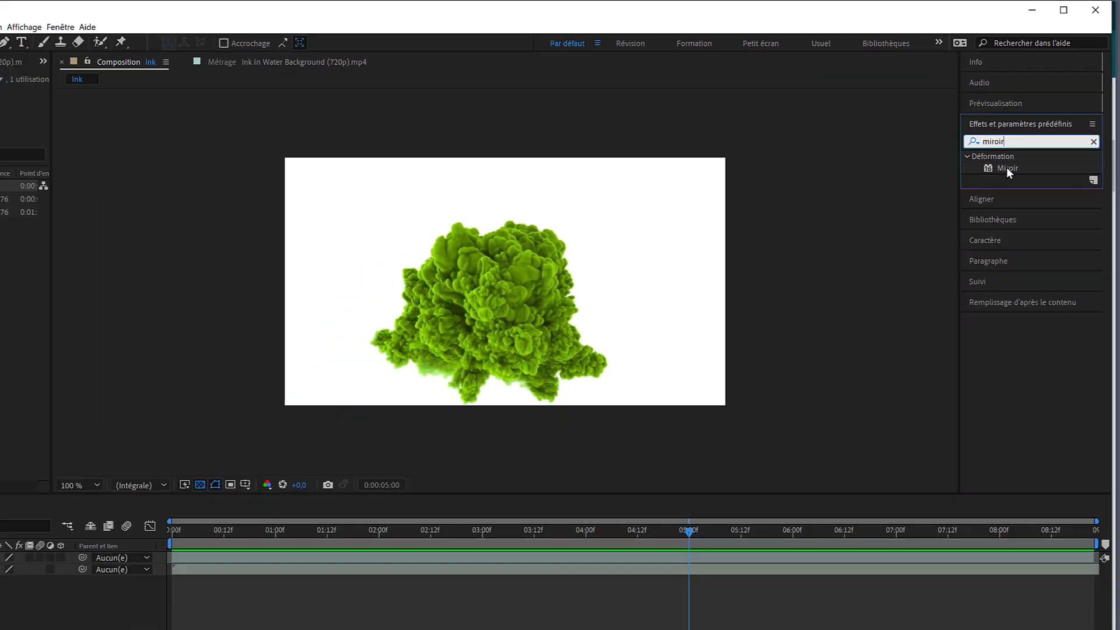
{"action": "left_click", "coordinate": [930, 285]}
{"action": "mouse_move", "coordinate": [723, 257]}
{"action": "left_mouse_down"}
{"action": "mouse_move", "coordinate": [93, 492]}
{"action": "mouse_move", "coordinate": [98, 476]}
{"action": "left_mouse_up"}
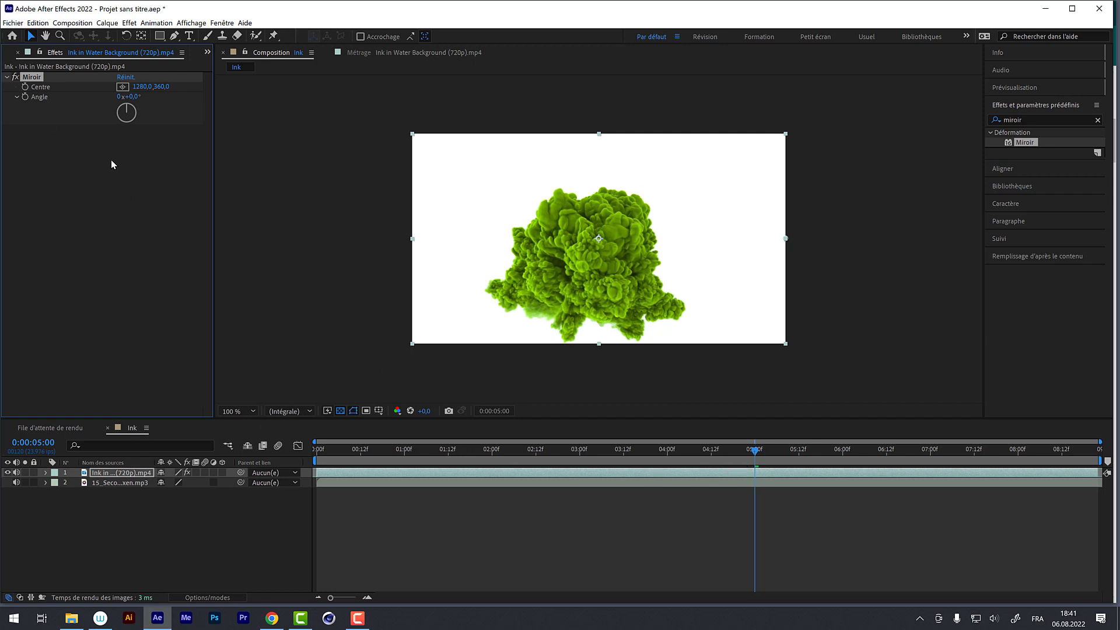
Move the Miroir centre onto the ink cloud at about 513, 366 and turn its angle to about 83°
{"action": "left_click_drag", "start_coordinate": [784, 449], "coordinate": [733, 448]}
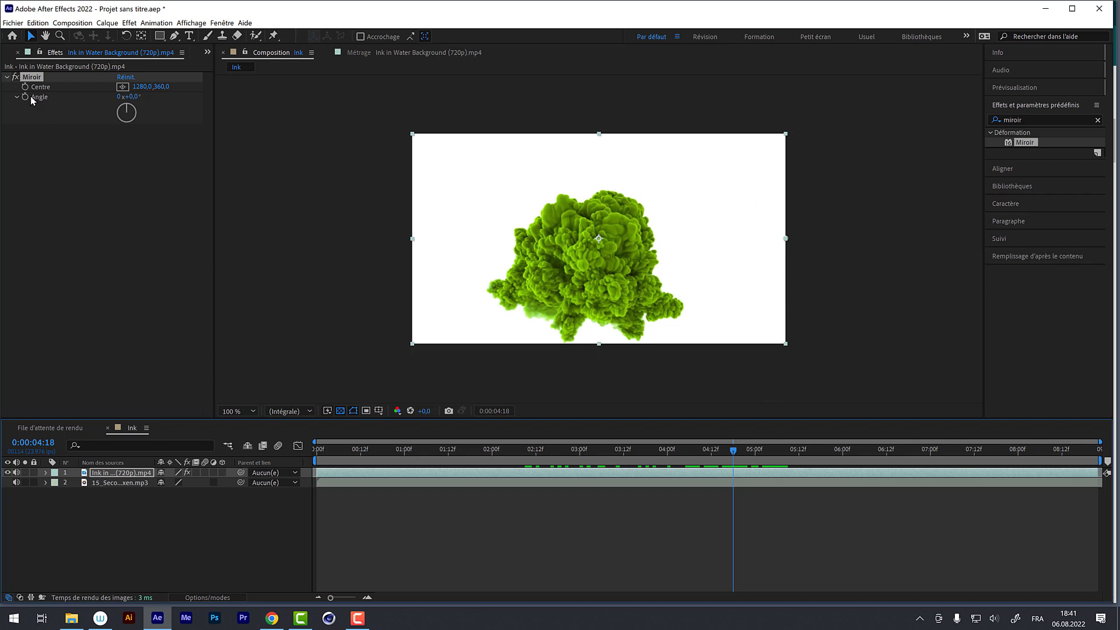
{"action": "left_click", "coordinate": [133, 111]}
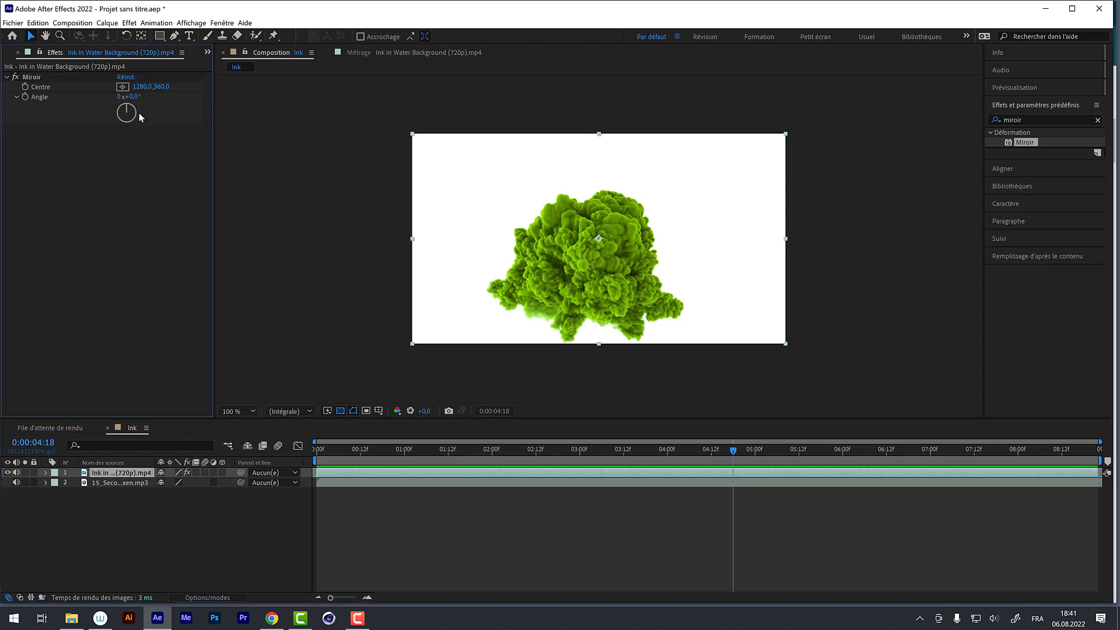
{"action": "left_click_drag", "start_coordinate": [127, 111], "coordinate": [137, 113]}
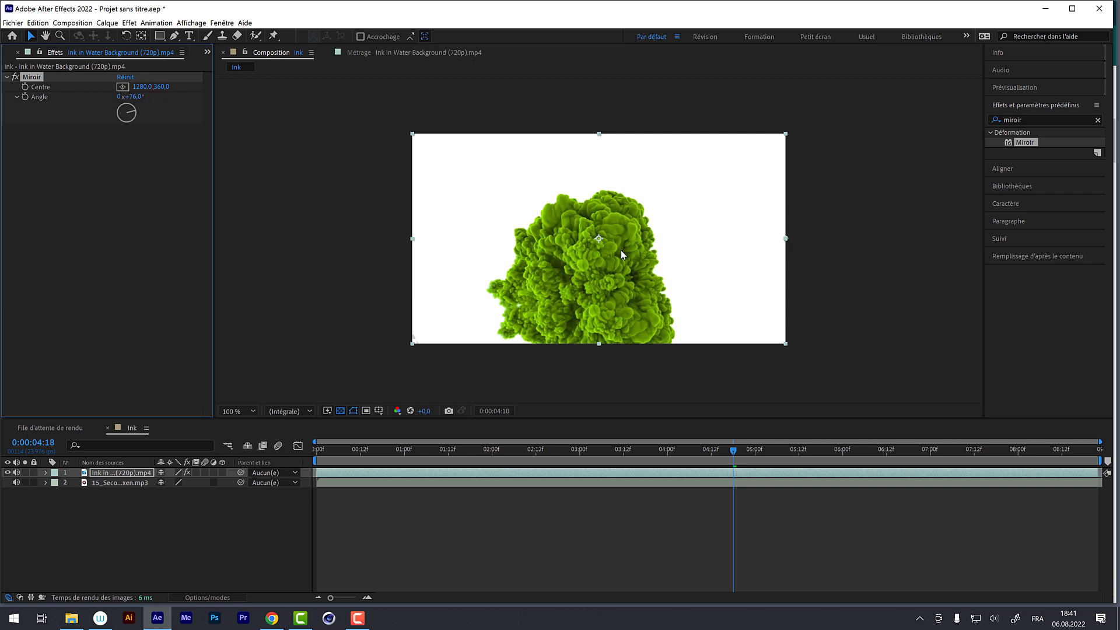
{"action": "left_click_drag", "start_coordinate": [600, 240], "coordinate": [564, 241]}
{"action": "left_click_drag", "start_coordinate": [127, 112], "coordinate": [135, 117]}
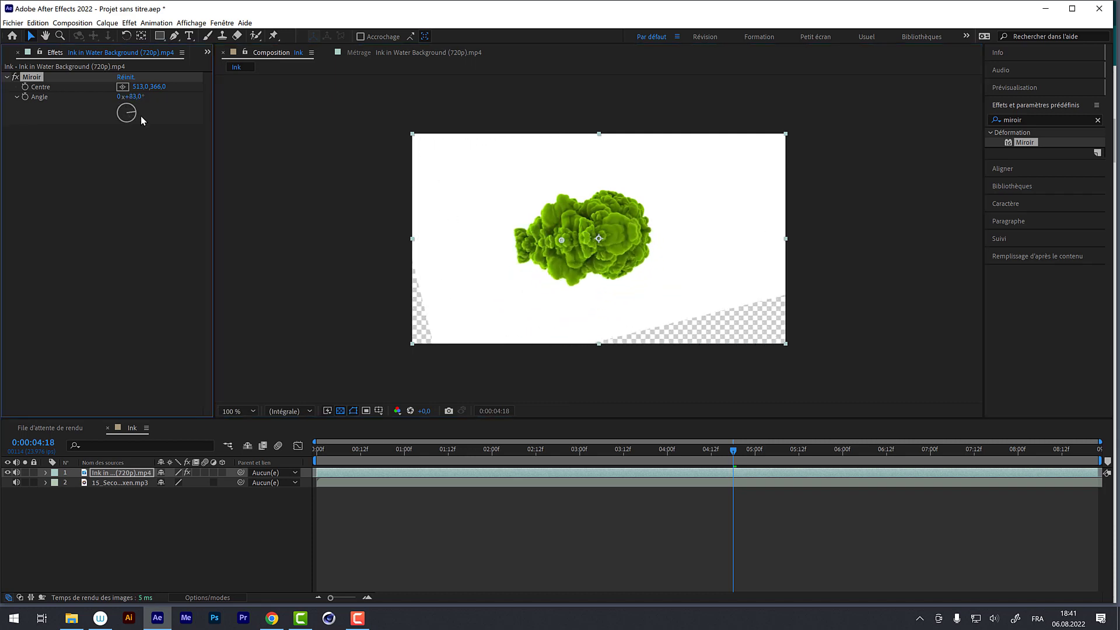
Set the Miroir angle to about 3° so the ink mirrors sideways, and preview the composition from its start
{"action": "key", "text": "space"}
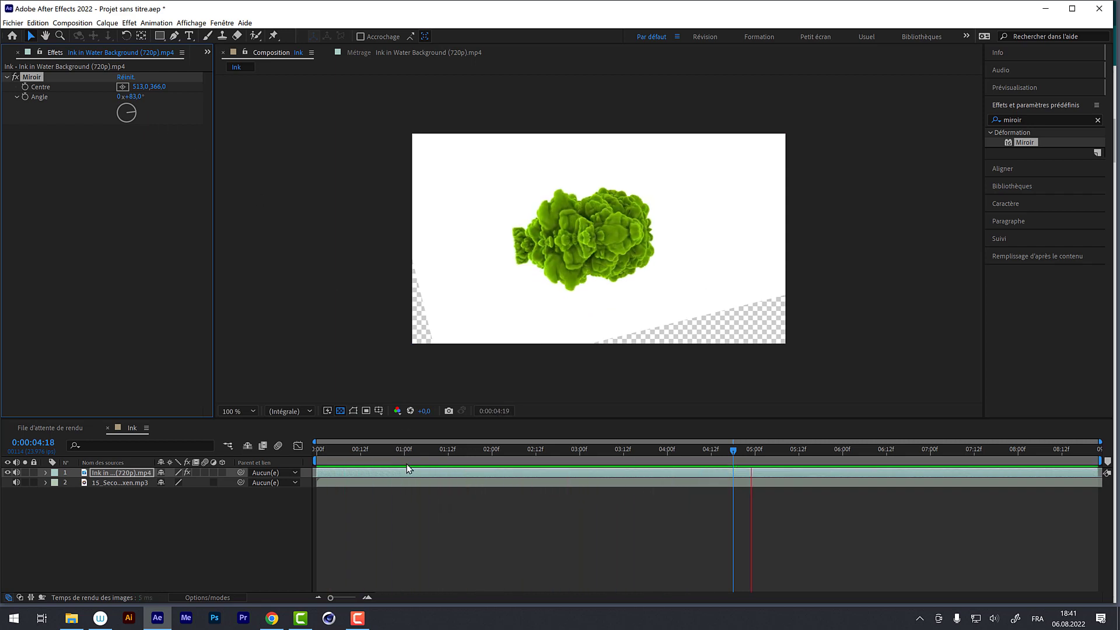
{"action": "left_click", "coordinate": [417, 449]}
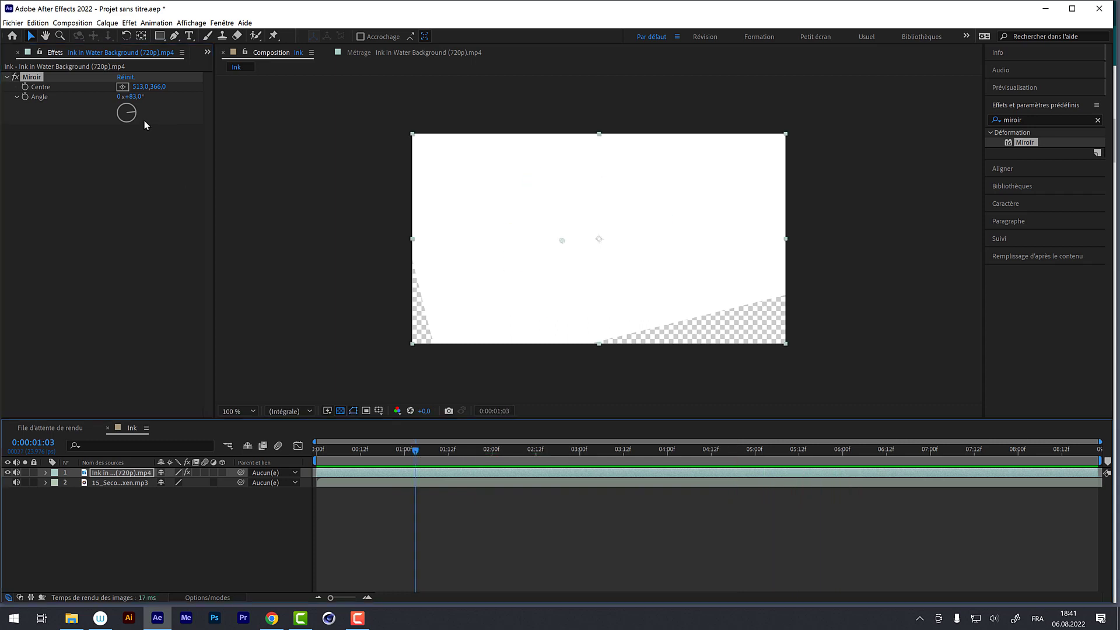
{"action": "left_click_drag", "start_coordinate": [132, 113], "coordinate": [129, 107]}
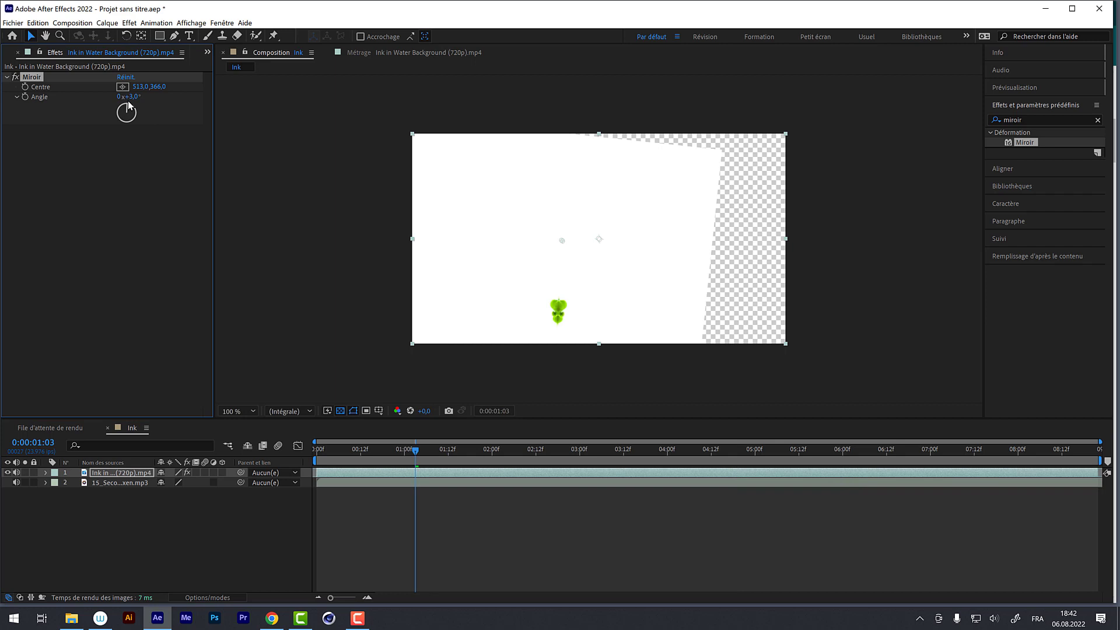
{"action": "key", "text": "Home"}
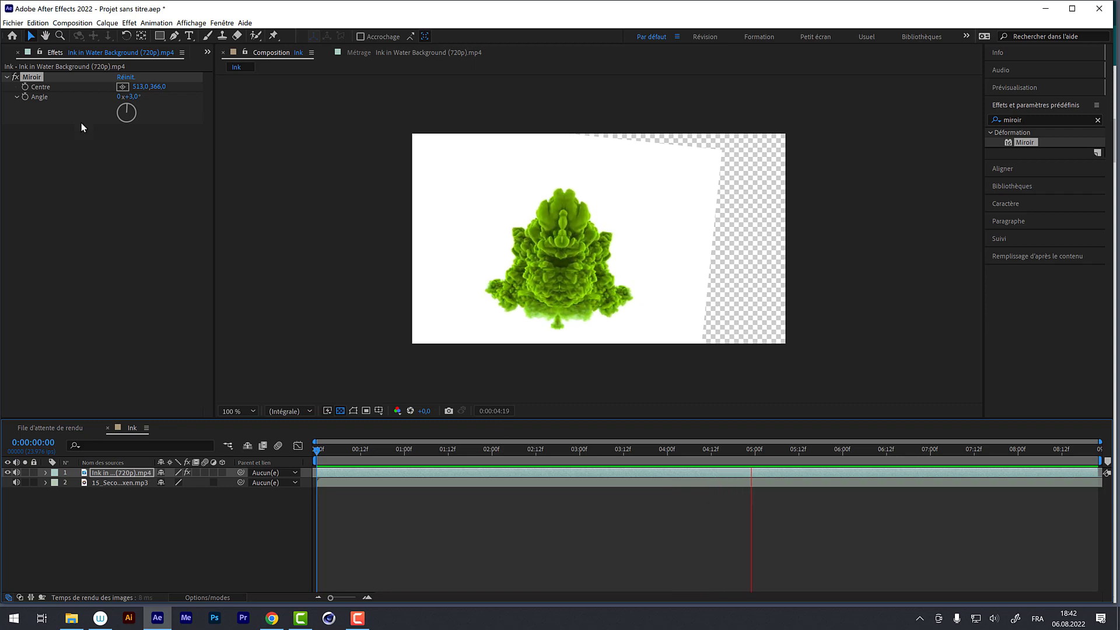
{"action": "key", "text": "space"}
Shift the ink layer to start about 3 frames after the music and preview the timing from the beginning
{"action": "mouse_move", "coordinate": [344, 452]}
{"action": "left_mouse_down"}
{"action": "mouse_move", "coordinate": [506, 452]}
{"action": "mouse_move", "coordinate": [378, 426]}
{"action": "left_mouse_up"}
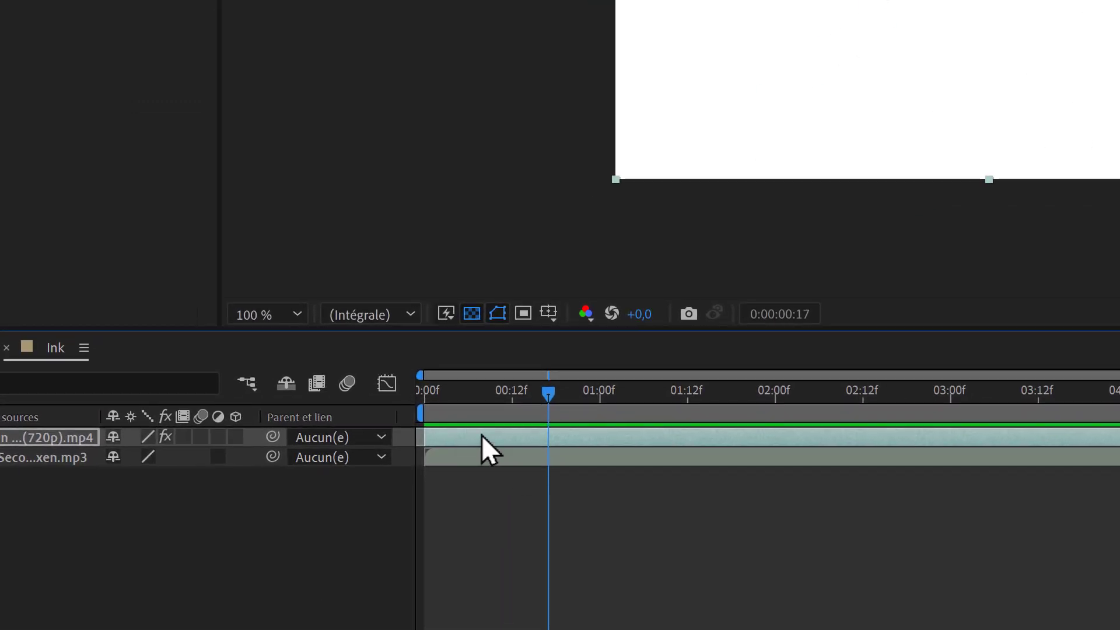
{"action": "left_click_drag", "start_coordinate": [482, 435], "coordinate": [533, 438]}
{"action": "left_click_drag", "start_coordinate": [542, 397], "coordinate": [454, 391]}
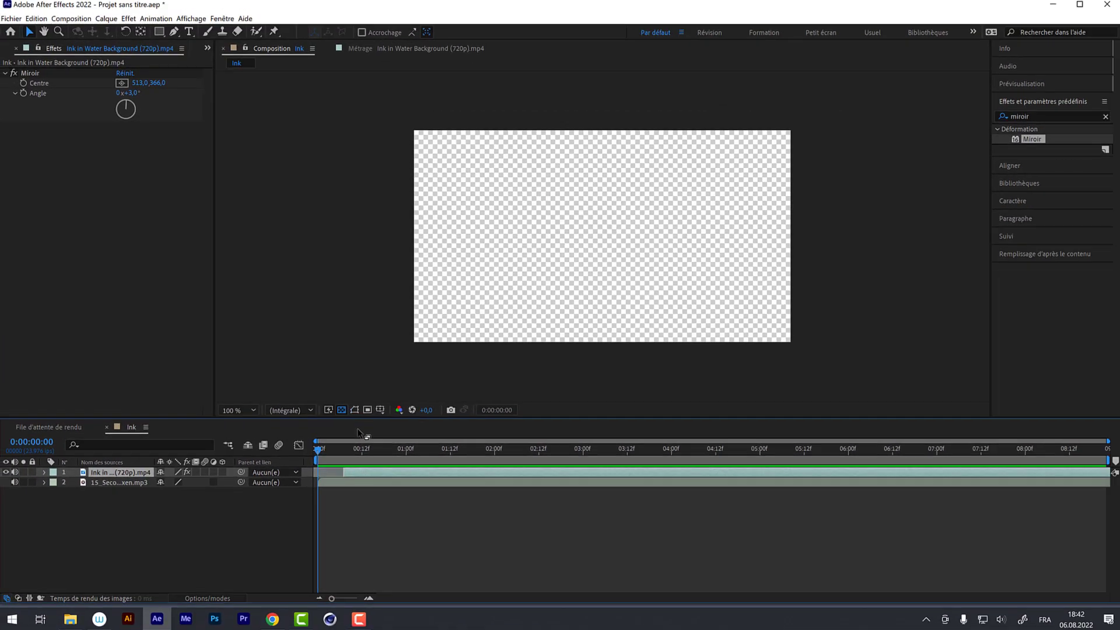
{"action": "key", "text": "space"}
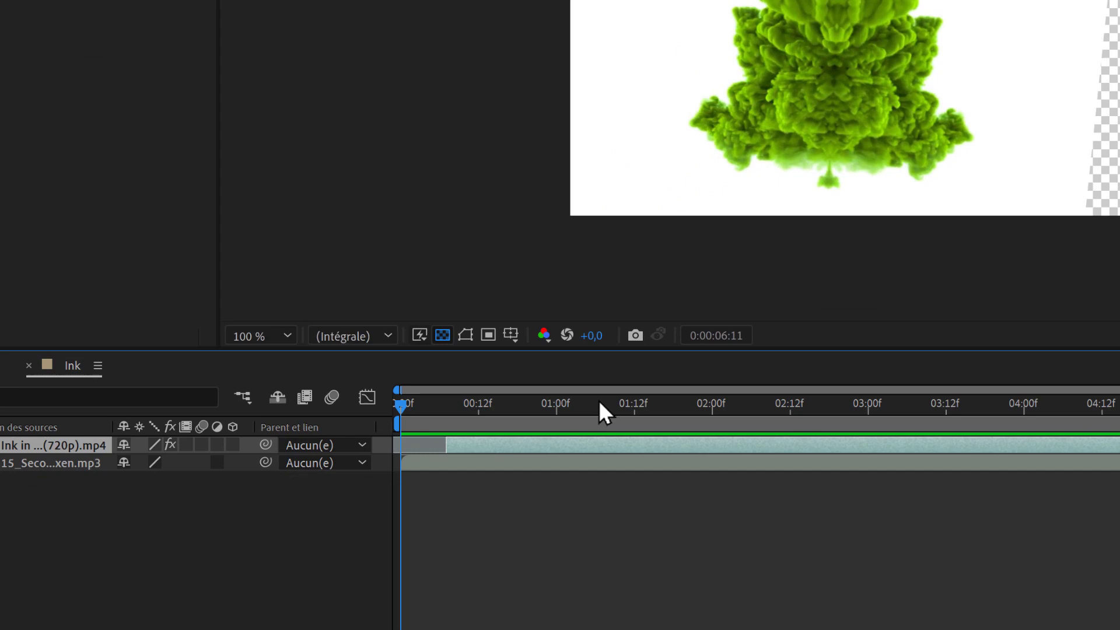
{"action": "left_click", "coordinate": [429, 449]}
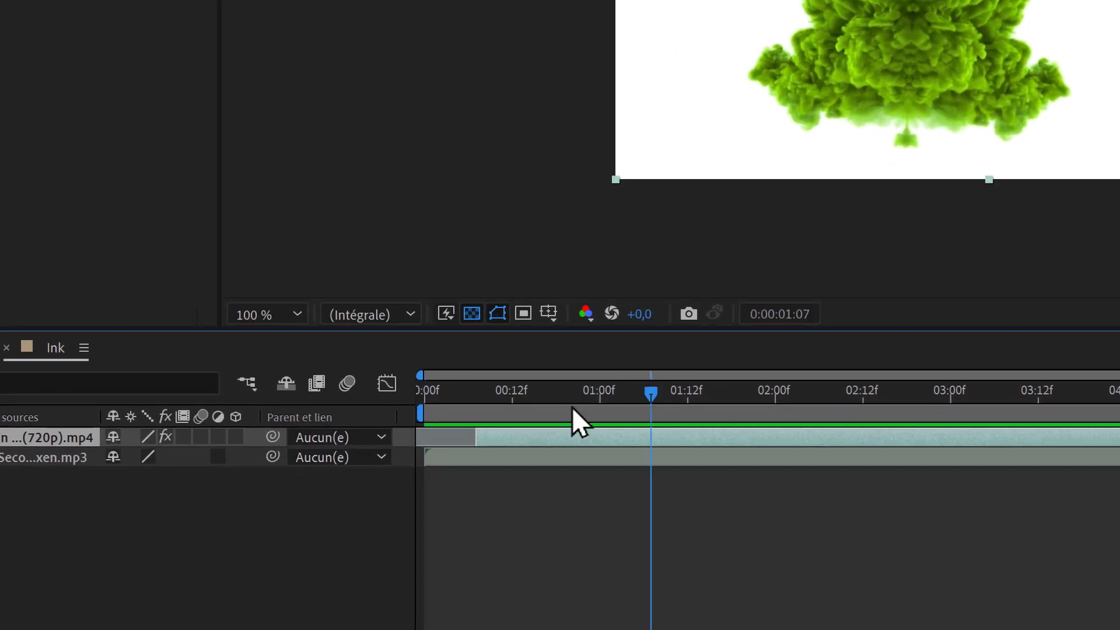
{"action": "left_click_drag", "start_coordinate": [529, 441], "coordinate": [513, 439]}
{"action": "left_click_drag", "start_coordinate": [482, 391], "coordinate": [375, 345]}
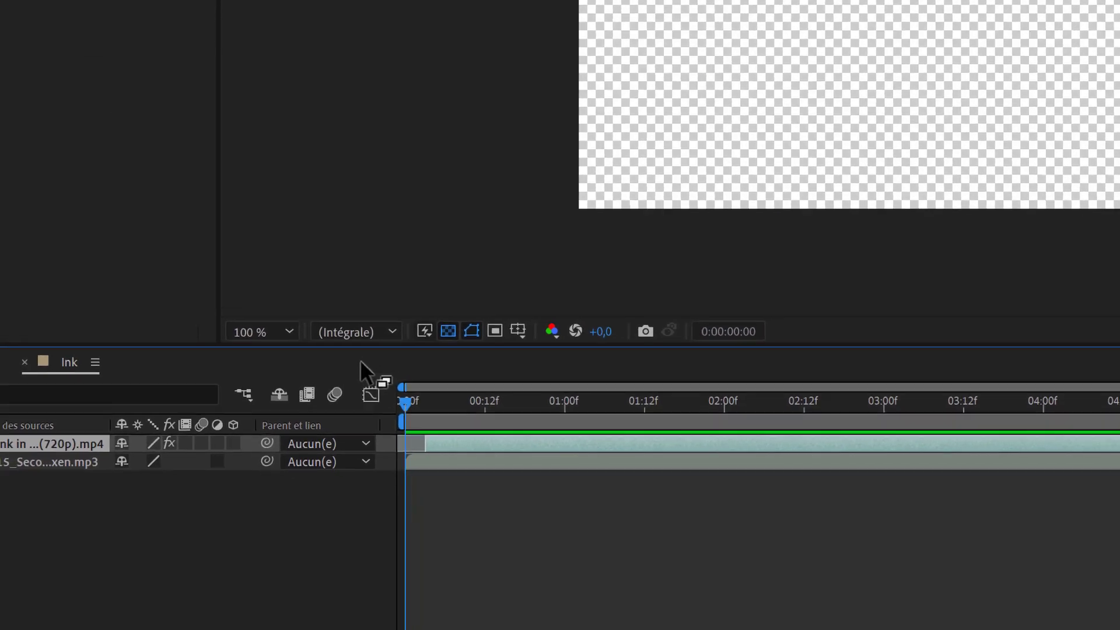
{"action": "key", "text": "space"}
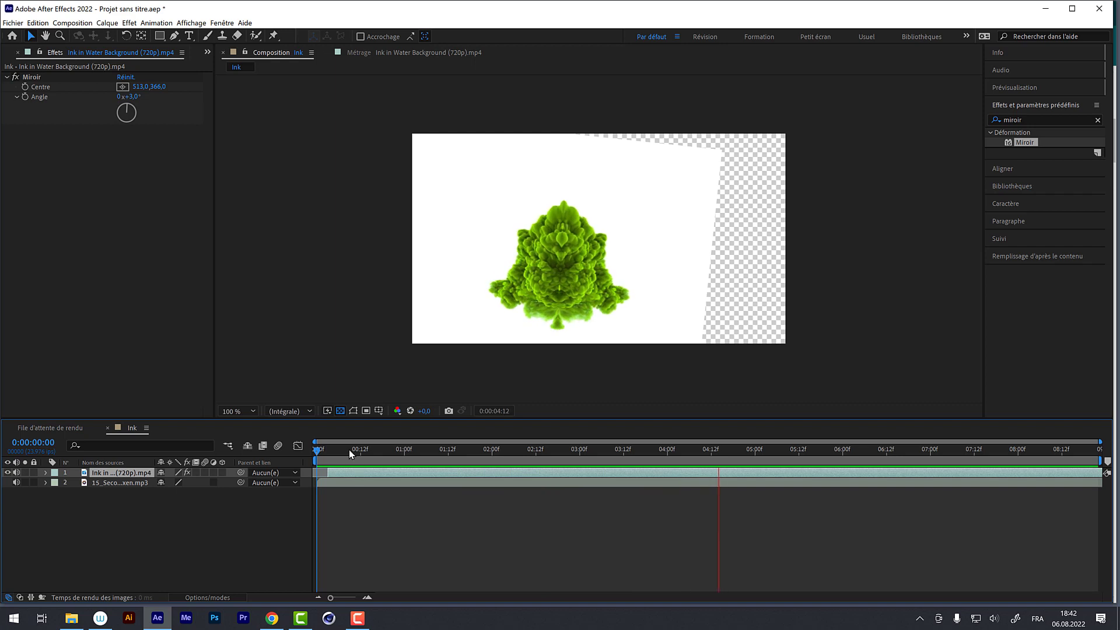
Create a white solid at the composition's size and place it below all other layers to fill the transparent background
{"action": "mouse_move", "coordinate": [347, 449]}
{"action": "left_mouse_down"}
{"action": "mouse_move", "coordinate": [318, 448]}
{"action": "mouse_move", "coordinate": [391, 460]}
{"action": "mouse_move", "coordinate": [444, 451]}
{"action": "left_mouse_up"}
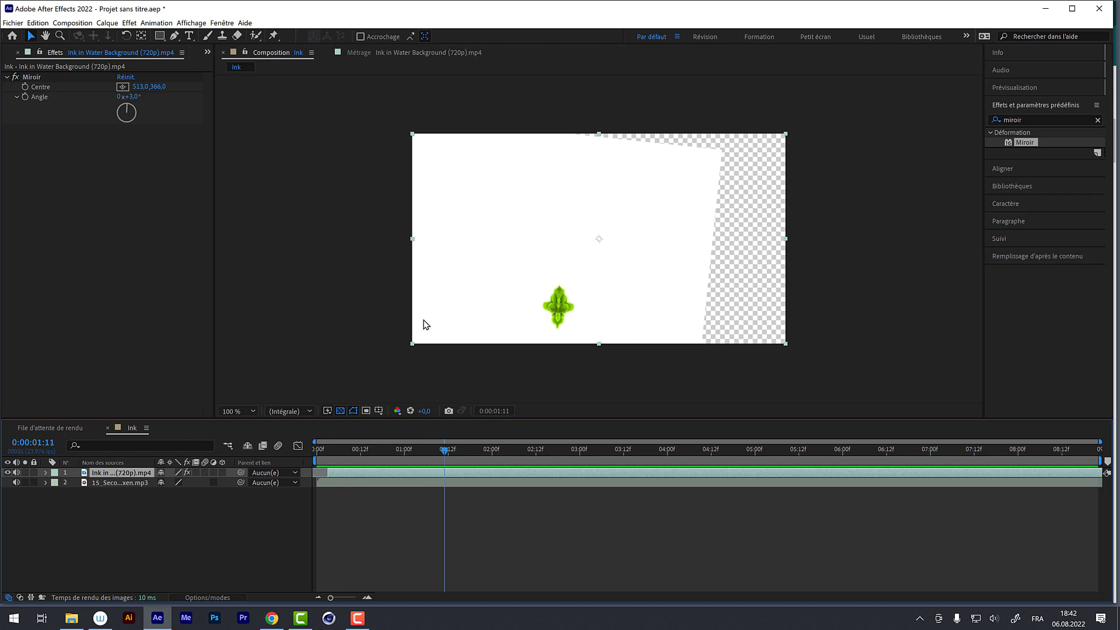
{"action": "left_click", "coordinate": [108, 23]}
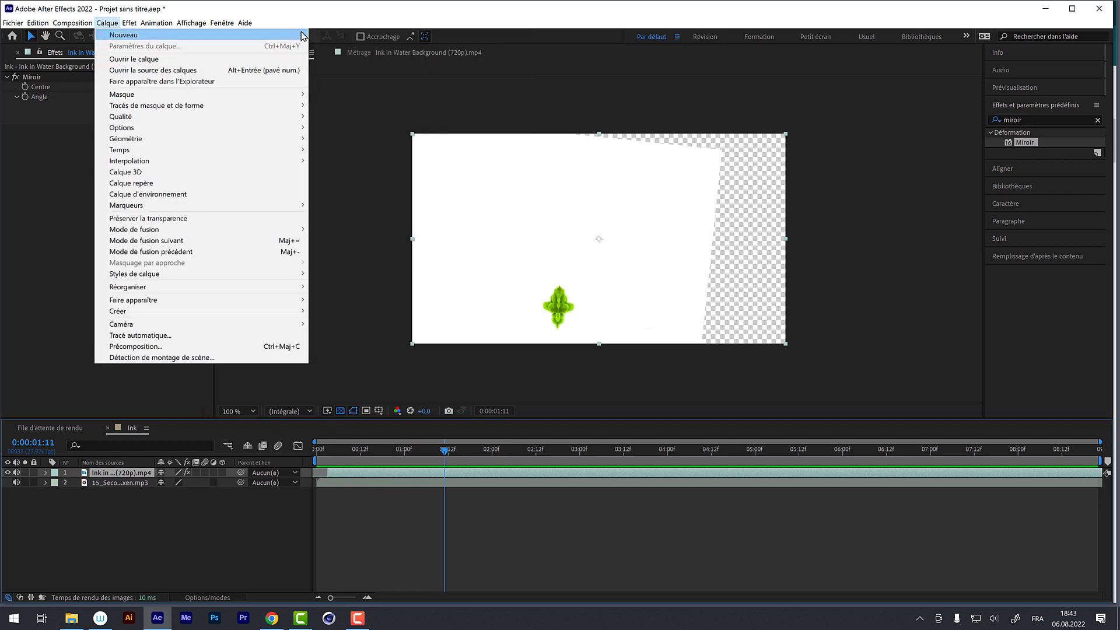
{"action": "left_click", "coordinate": [320, 46]}
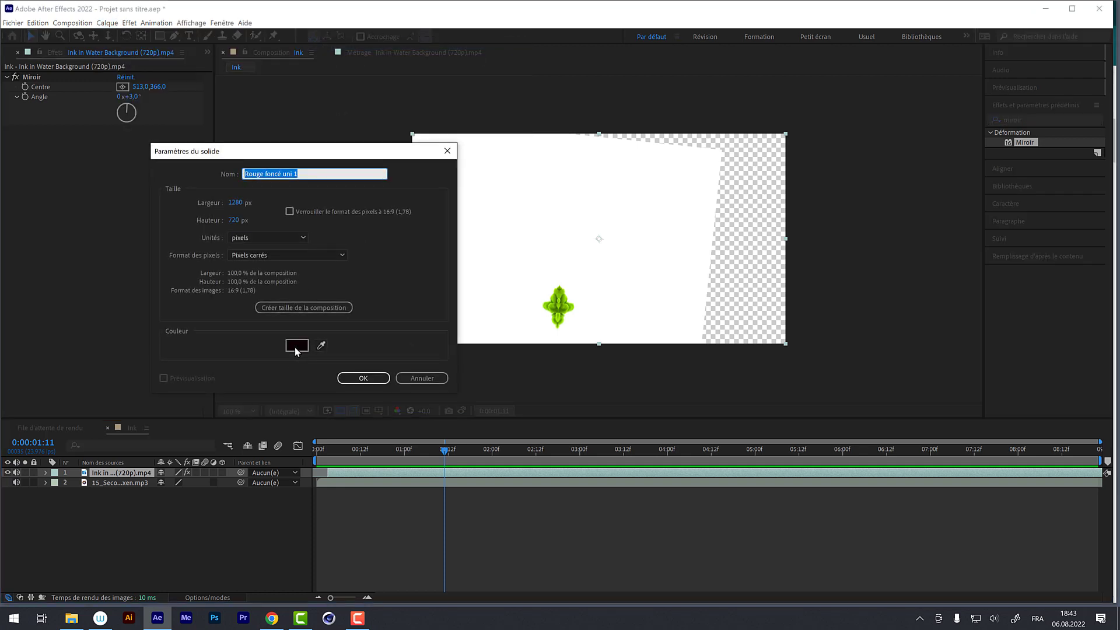
{"action": "left_click", "coordinate": [296, 348]}
{"action": "left_click_drag", "start_coordinate": [182, 216], "coordinate": [127, 147]}
{"action": "left_click", "coordinate": [421, 209]}
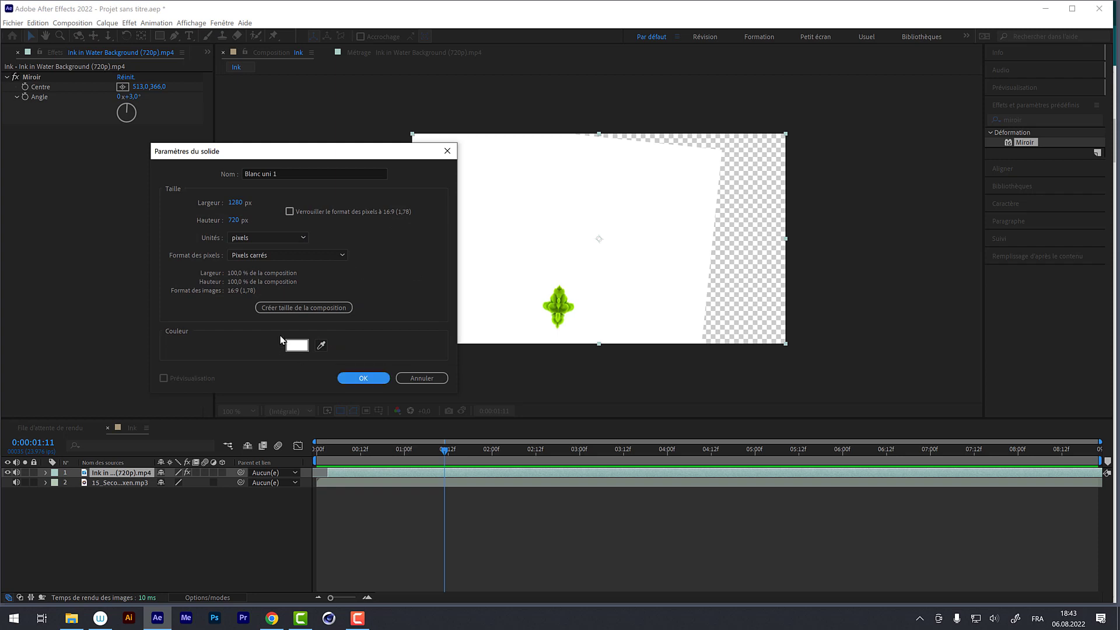
{"action": "left_click", "coordinate": [282, 304]}
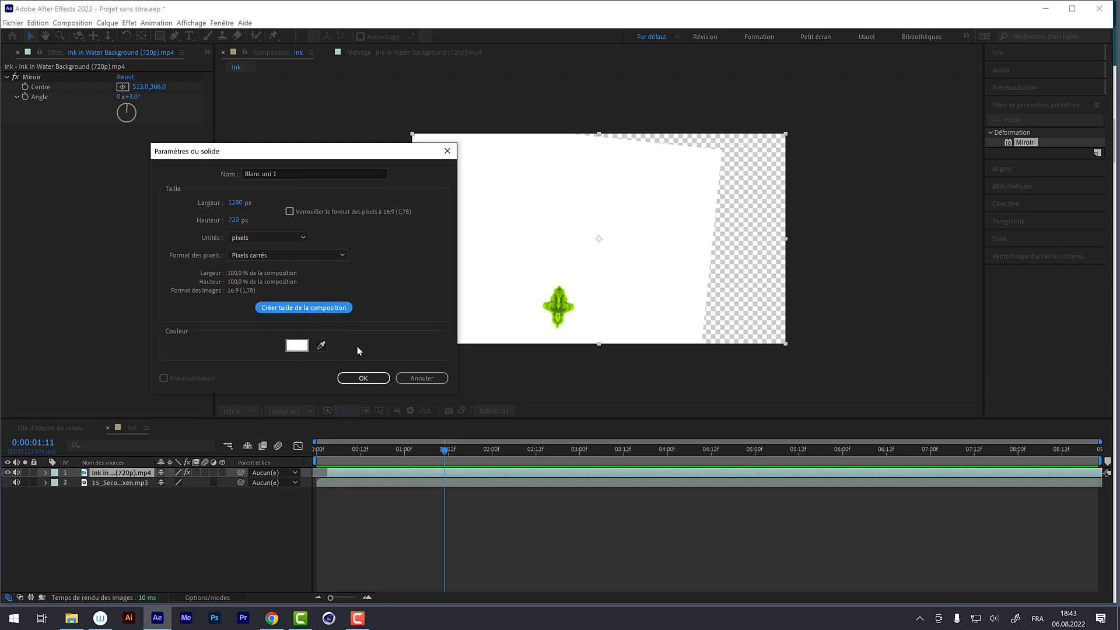
{"action": "left_click", "coordinate": [357, 379]}
{"action": "mouse_move", "coordinate": [108, 478]}
{"action": "left_mouse_down"}
{"action": "mouse_move", "coordinate": [105, 500]}
{"action": "mouse_move", "coordinate": [117, 501]}
{"action": "left_mouse_up"}
{"action": "mouse_move", "coordinate": [432, 459]}
{"action": "left_mouse_down"}
{"action": "mouse_move", "coordinate": [393, 461]}
{"action": "mouse_move", "coordinate": [601, 462]}
{"action": "mouse_move", "coordinate": [676, 474]}
{"action": "mouse_move", "coordinate": [617, 477]}
{"action": "mouse_move", "coordinate": [718, 477]}
{"action": "left_mouse_up"}
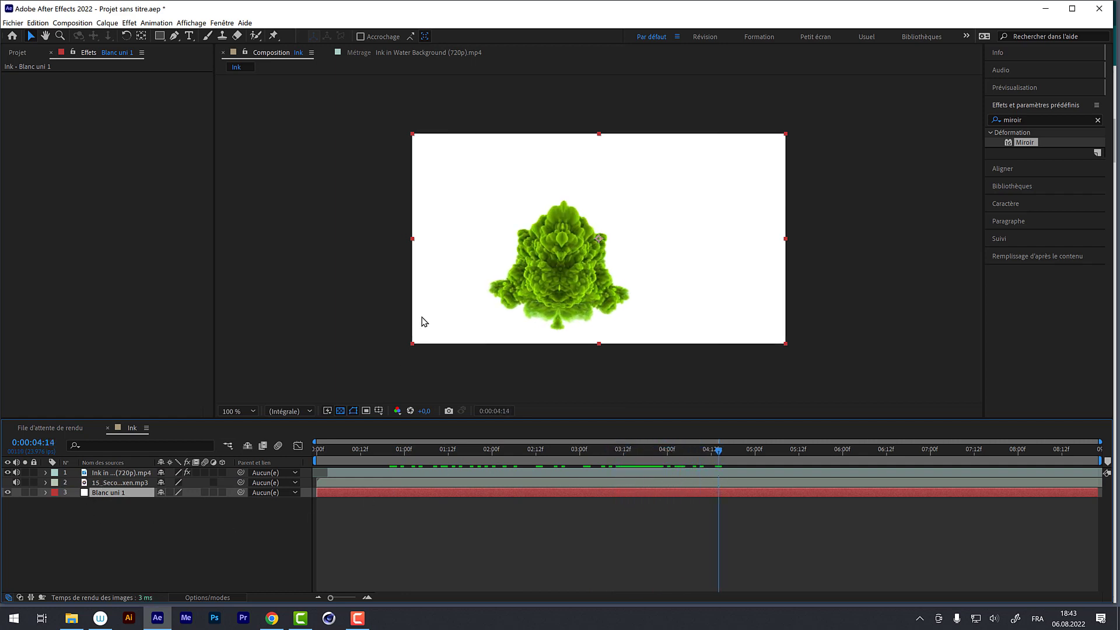
Reveal the ink layer's Rotation property and set it to -1° to straighten the mirrored ink
{"action": "left_click", "coordinate": [110, 474]}
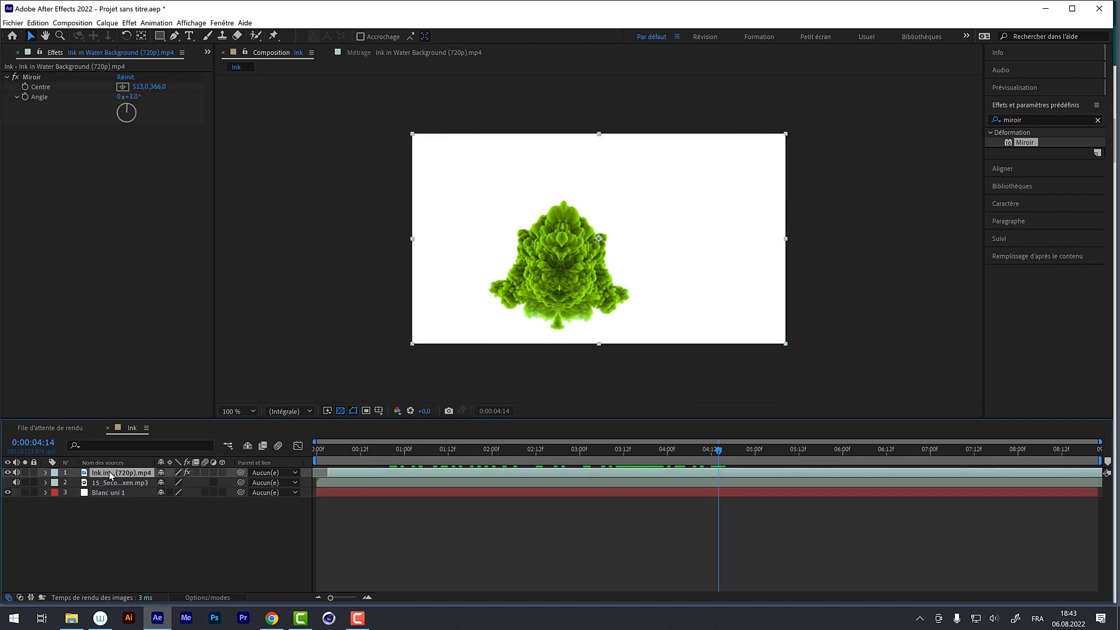
{"action": "key", "text": "r"}
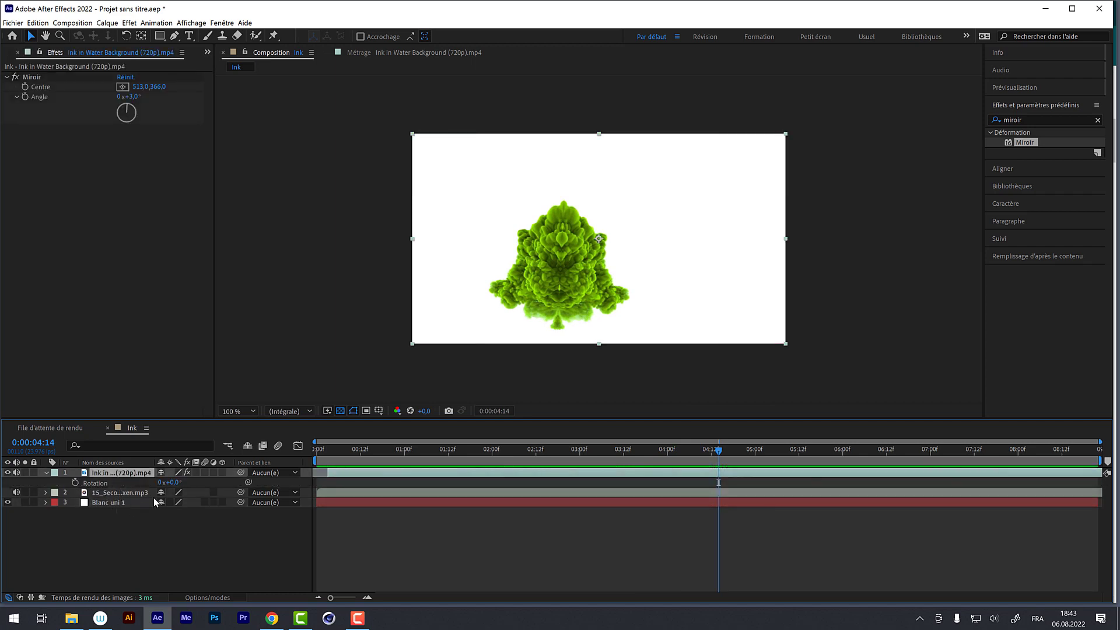
{"action": "left_click_drag", "start_coordinate": [176, 482], "coordinate": [179, 484]}
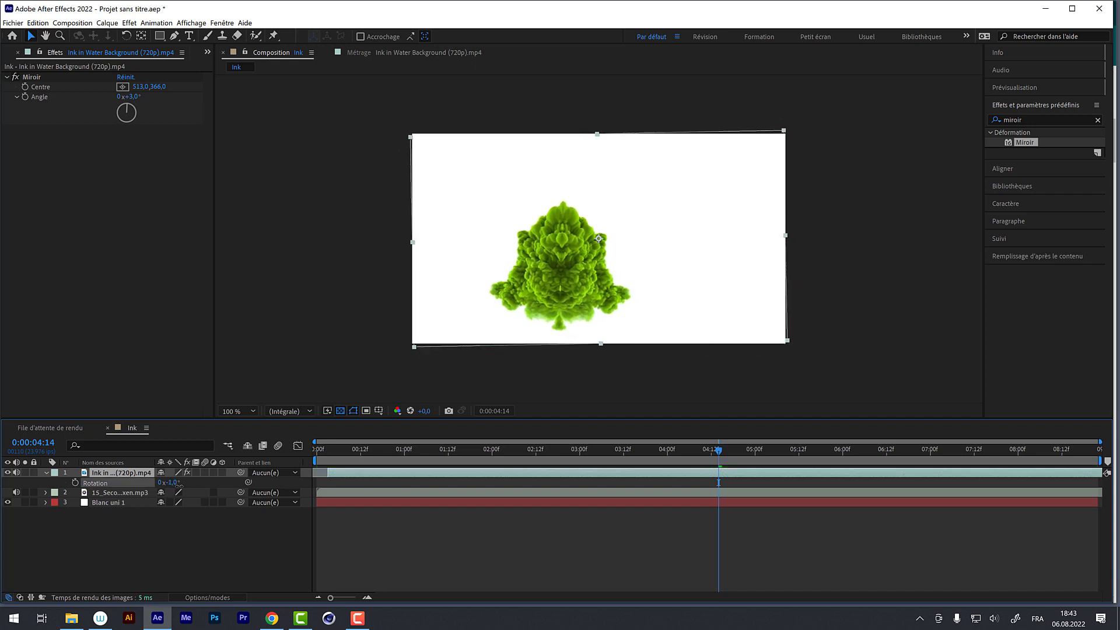
Show the rulers around the composition view and check the frame size in the composition settings, leaving them unchanged
{"action": "left_click", "coordinate": [193, 24]}
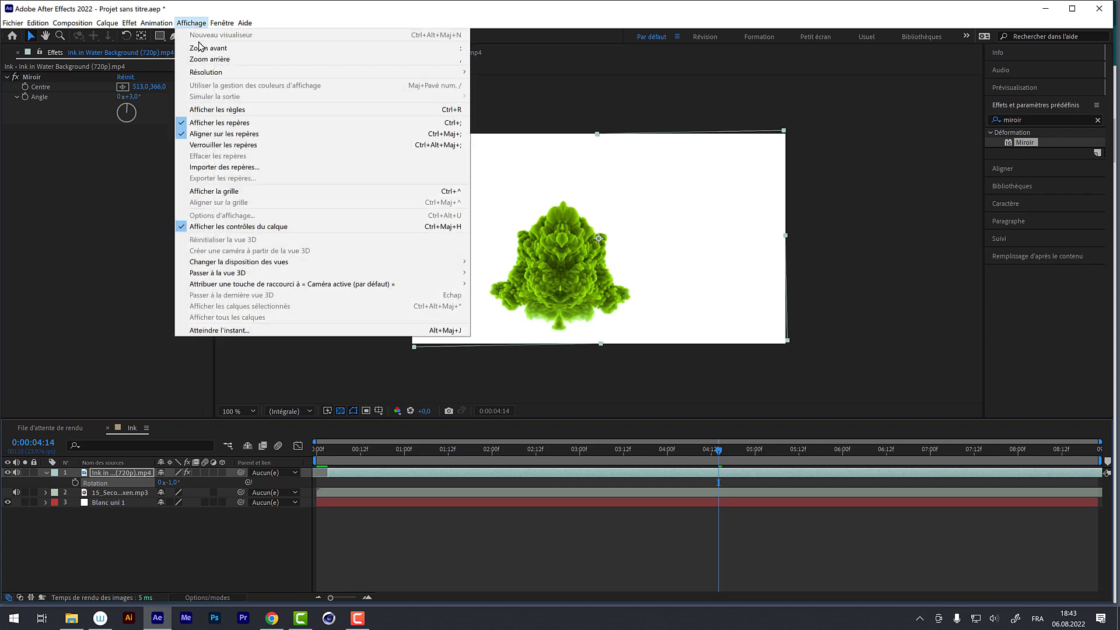
{"action": "left_click", "coordinate": [244, 111]}
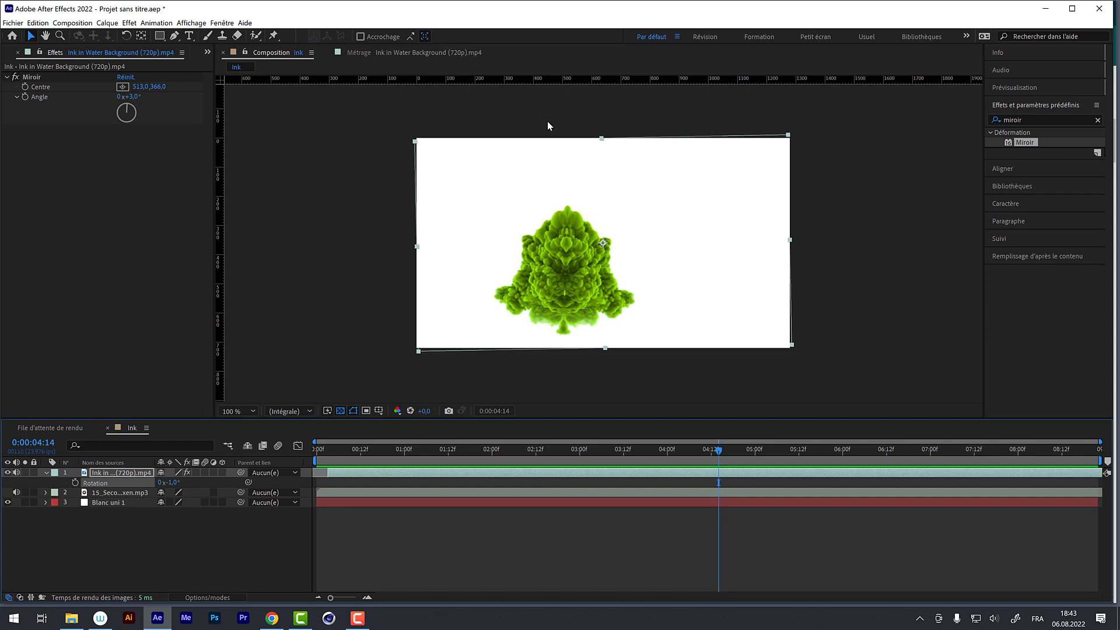
{"action": "left_click", "coordinate": [72, 22]}
{"action": "left_click", "coordinate": [97, 45]}
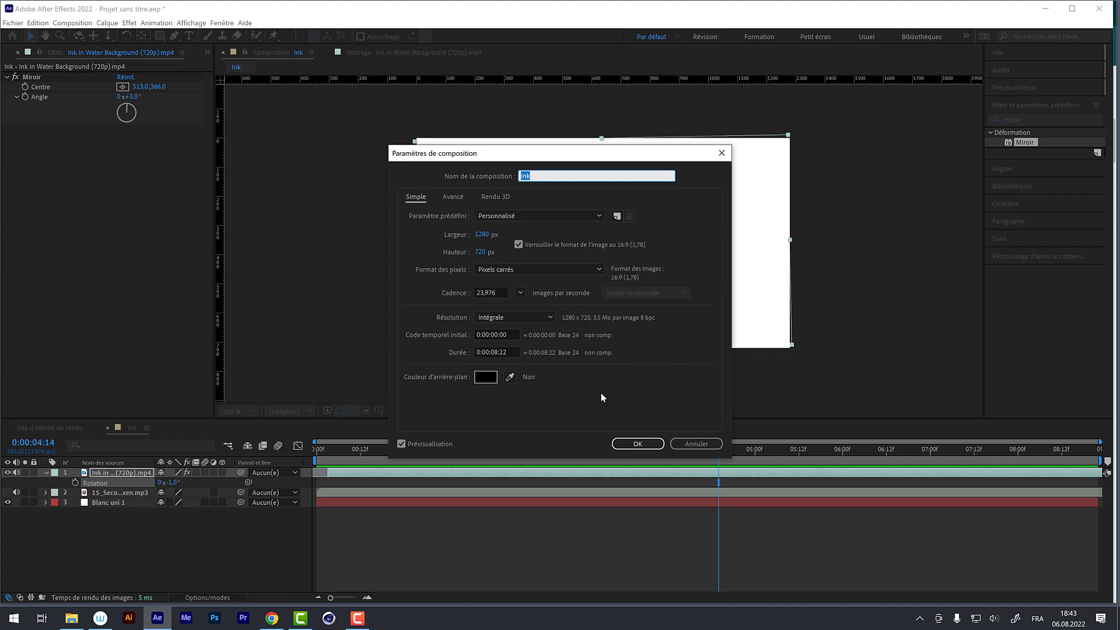
{"action": "left_click", "coordinate": [696, 443]}
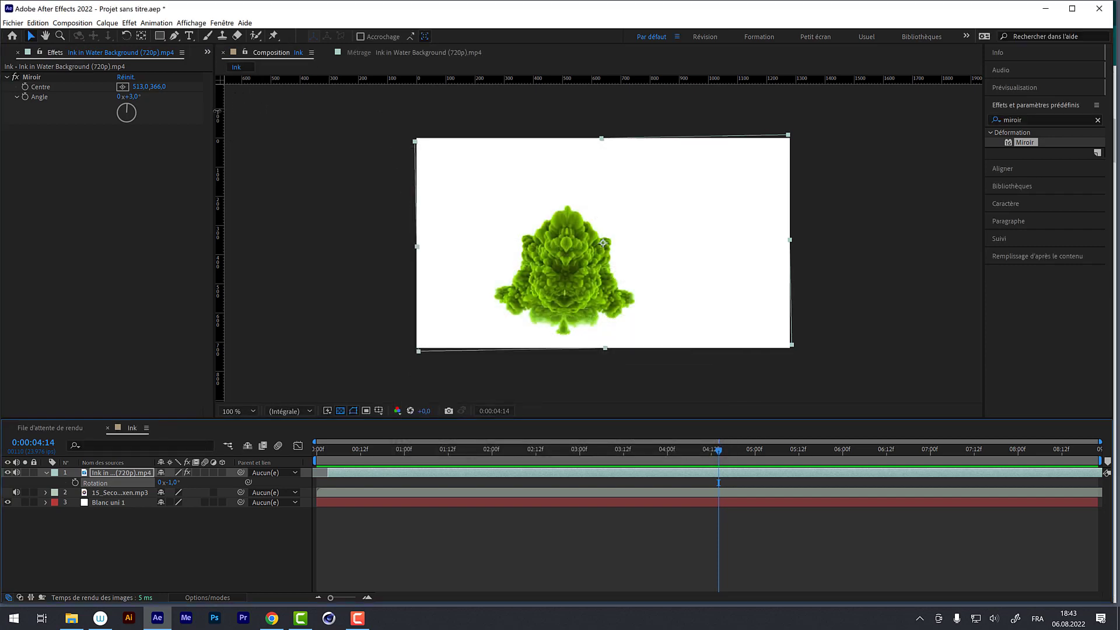
Place a vertical guide near the composition's centre at about 639 px, using the Info read-out
{"action": "left_click_drag", "start_coordinate": [220, 111], "coordinate": [219, 141]}
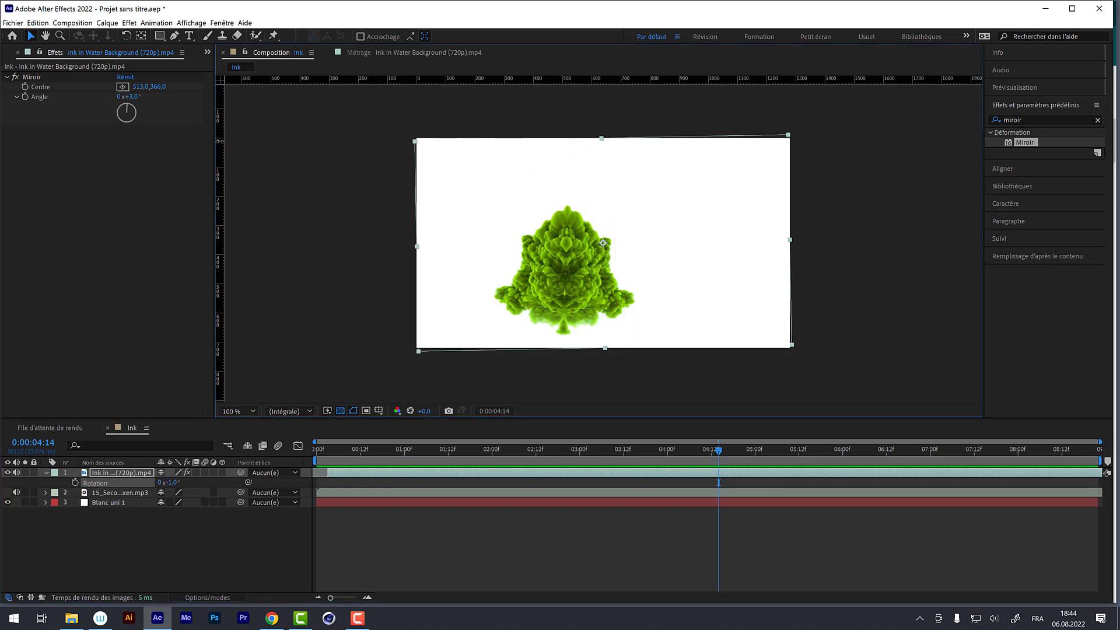
{"action": "left_click", "coordinate": [1033, 54]}
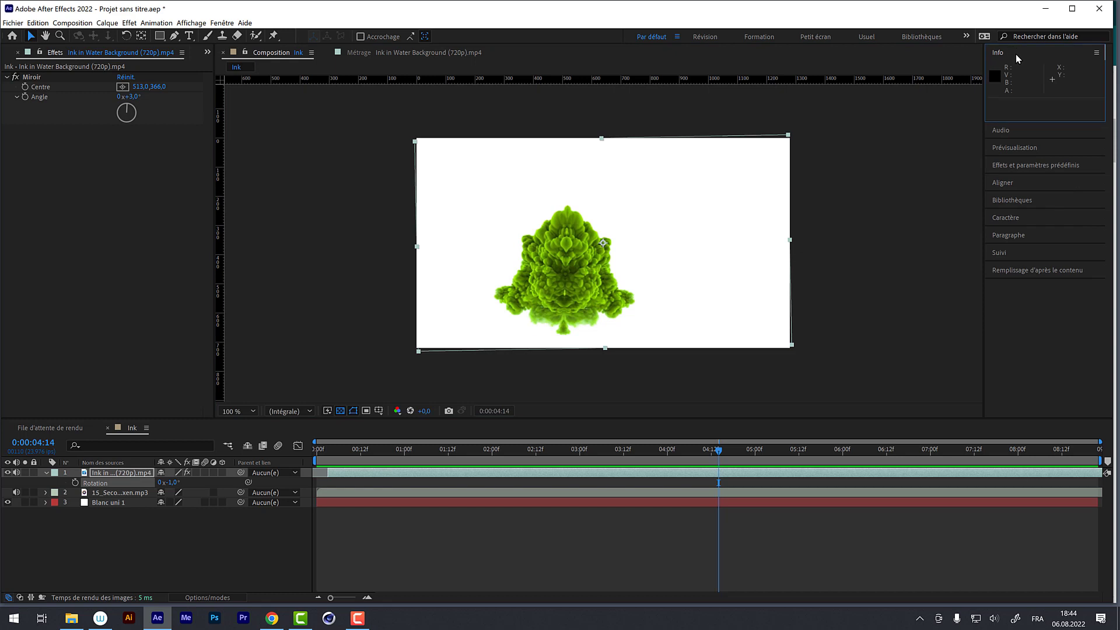
{"action": "left_click_drag", "start_coordinate": [220, 129], "coordinate": [604, 188]}
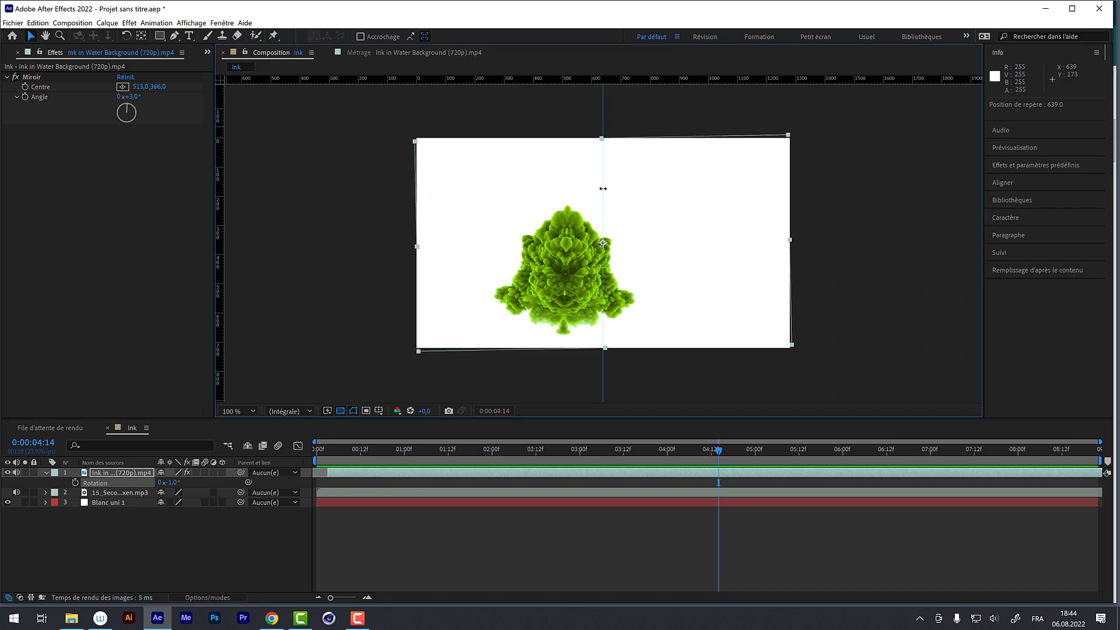
{"action": "left_click_drag", "start_coordinate": [603, 189], "coordinate": [603, 188]}
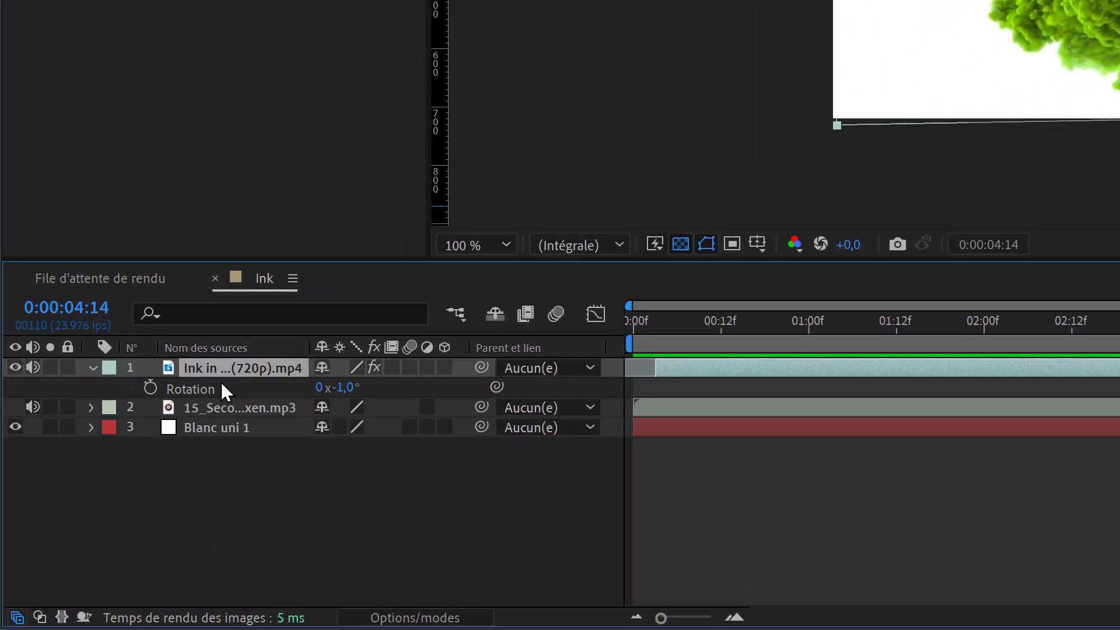
Set the ink layer's position to about 763, 324 and its rotation to -3° to centre it on the guide, and preview
{"action": "key", "text": "shift+p"}
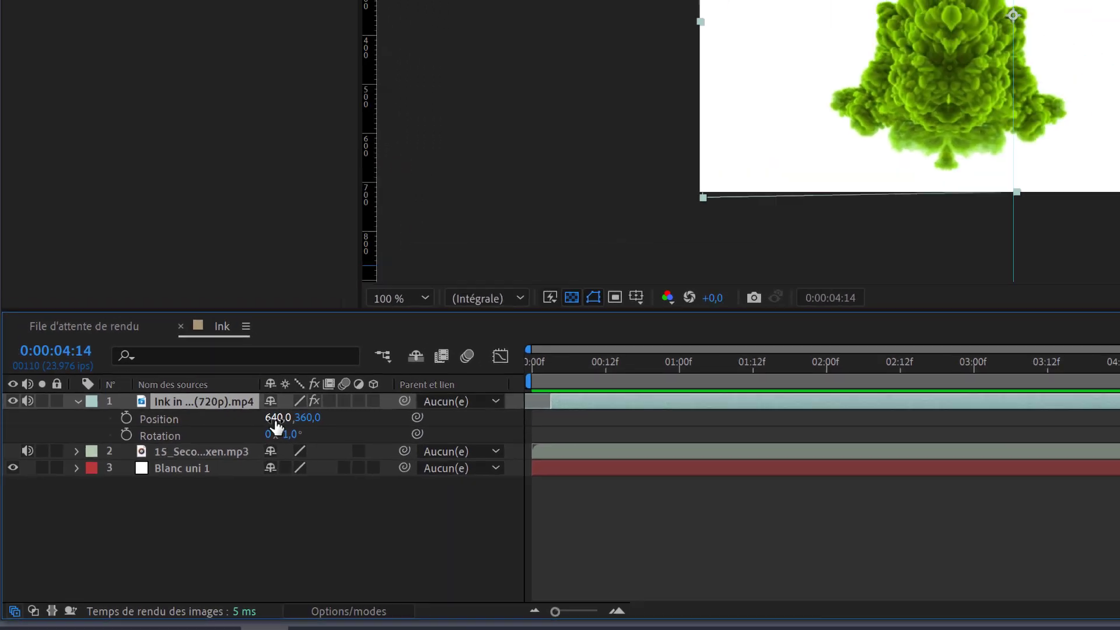
{"action": "left_click_drag", "start_coordinate": [330, 388], "coordinate": [432, 409]}
{"action": "mouse_move", "coordinate": [216, 493]}
{"action": "left_mouse_down"}
{"action": "mouse_move", "coordinate": [246, 492]}
{"action": "mouse_move", "coordinate": [163, 484]}
{"action": "left_mouse_up"}
{"action": "left_click", "coordinate": [217, 521]}
{"action": "key", "text": "space"}
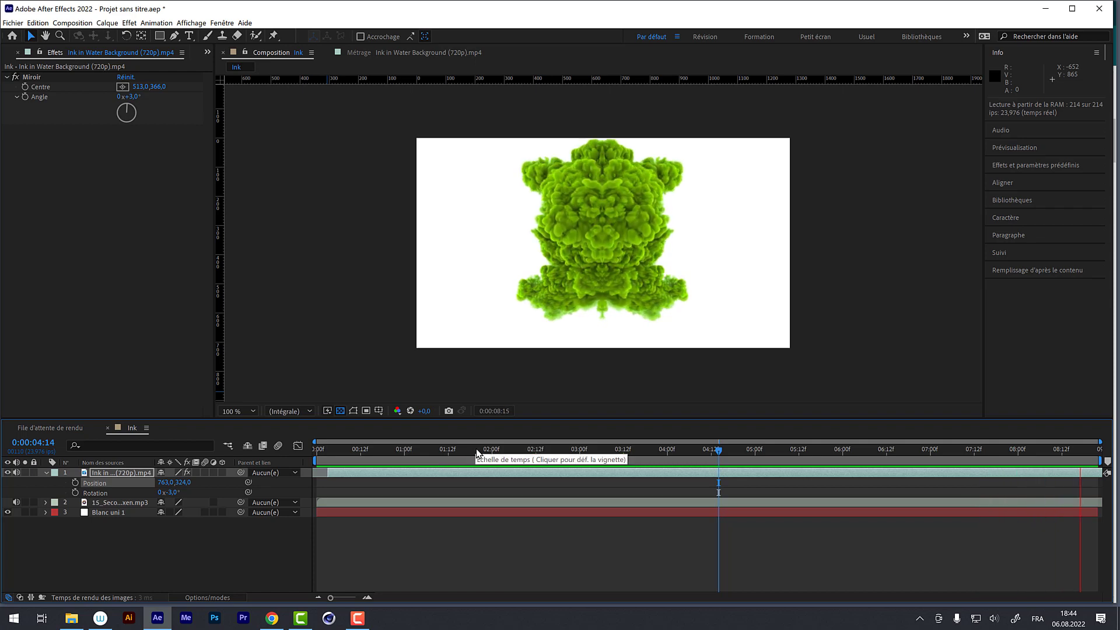
Lower the ink layer to a vertical position of about 358 and check its framing through to the last frame
{"action": "left_click", "coordinate": [737, 450]}
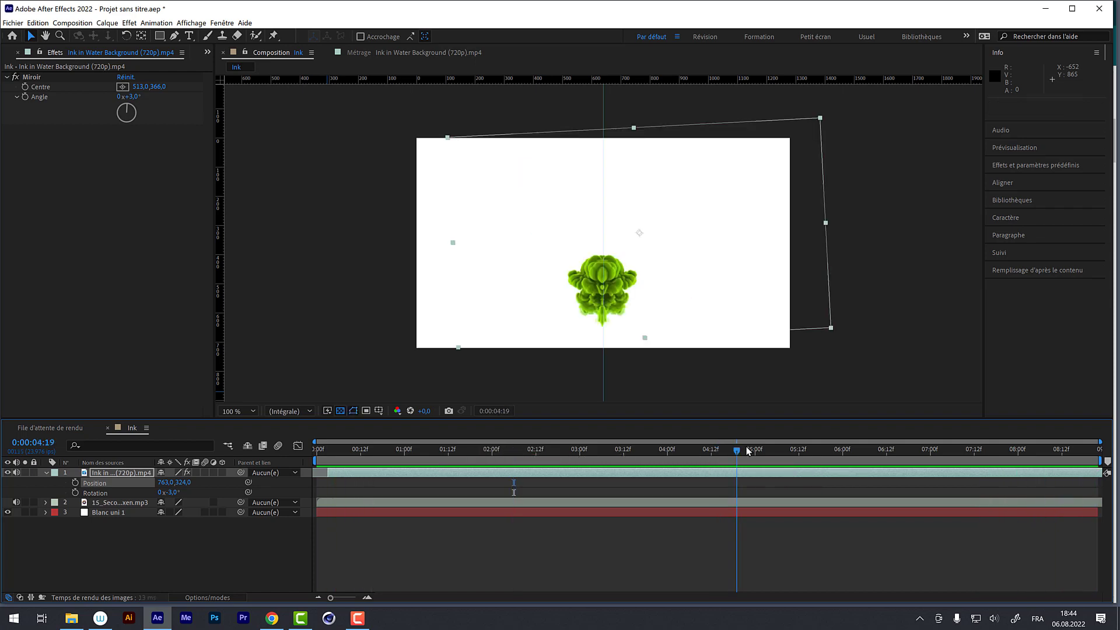
{"action": "left_click_drag", "start_coordinate": [748, 450], "coordinate": [1003, 452]}
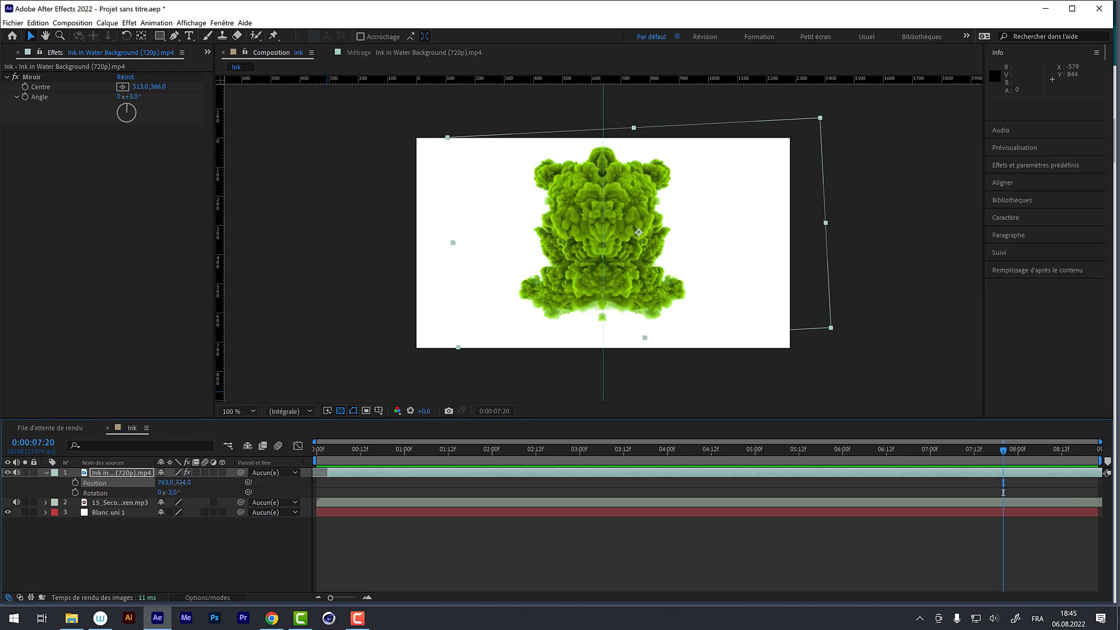
{"action": "mouse_move", "coordinate": [182, 483]}
{"action": "left_mouse_down"}
{"action": "mouse_move", "coordinate": [197, 486]}
{"action": "mouse_move", "coordinate": [192, 502]}
{"action": "left_mouse_up"}
{"action": "mouse_move", "coordinate": [1007, 455]}
{"action": "left_mouse_down"}
{"action": "mouse_move", "coordinate": [956, 442]}
{"action": "mouse_move", "coordinate": [318, 452]}
{"action": "mouse_move", "coordinate": [635, 470]}
{"action": "mouse_move", "coordinate": [817, 502]}
{"action": "mouse_move", "coordinate": [812, 474]}
{"action": "mouse_move", "coordinate": [992, 475]}
{"action": "mouse_move", "coordinate": [1115, 495]}
{"action": "left_mouse_up"}
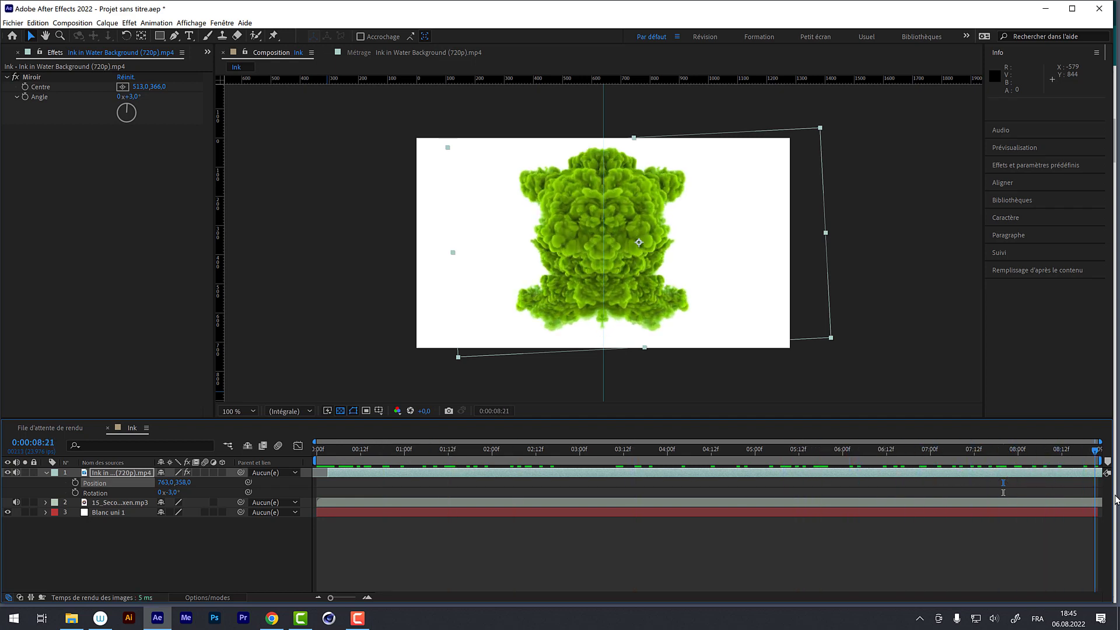
Keyframe the ink layer's opacity from 100% at 0:00:06:07 to 1% at 0:00:08:21 and preview the fade-out
{"action": "mouse_move", "coordinate": [1052, 511]}
{"action": "left_mouse_down"}
{"action": "mouse_move", "coordinate": [838, 479]}
{"action": "mouse_move", "coordinate": [767, 490]}
{"action": "mouse_move", "coordinate": [987, 502]}
{"action": "mouse_move", "coordinate": [872, 483]}
{"action": "left_mouse_up"}
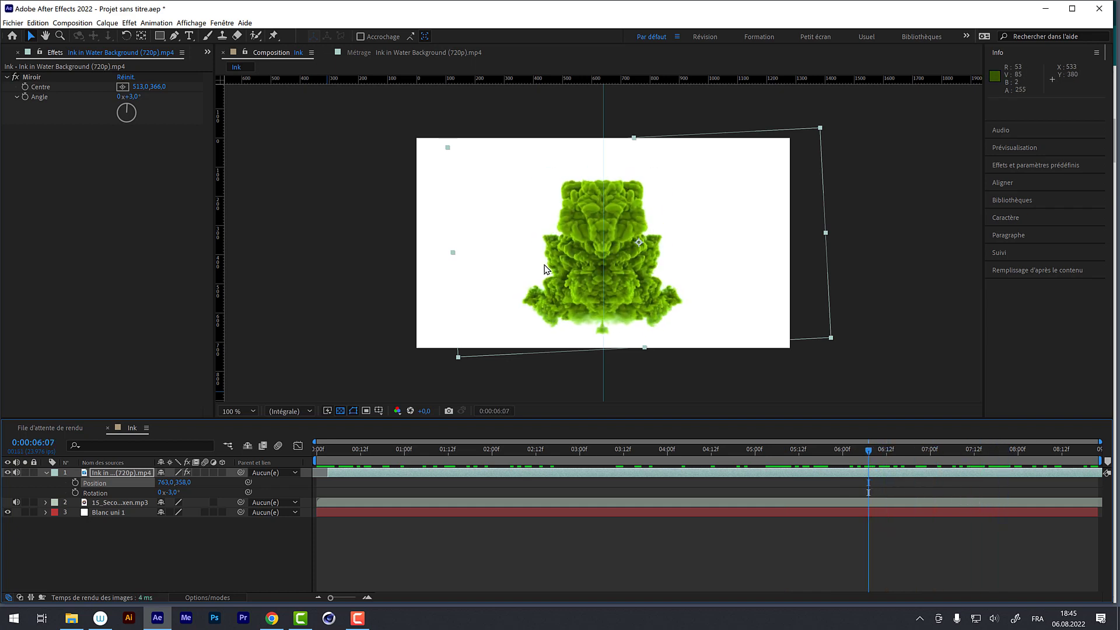
{"action": "left_click", "coordinate": [122, 473]}
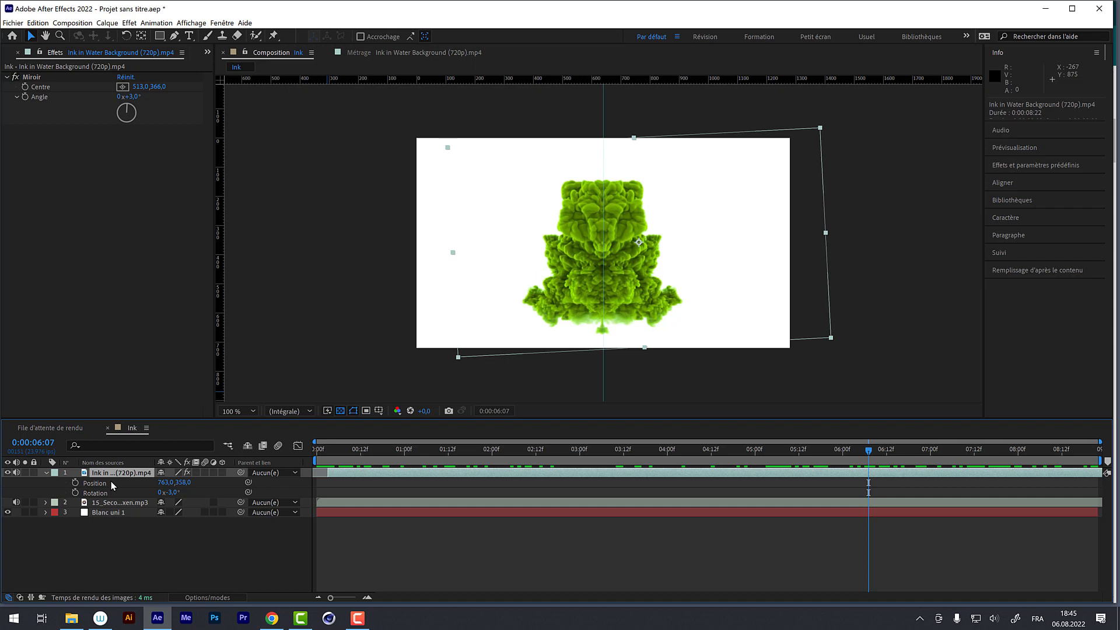
{"action": "key", "text": "shift+t"}
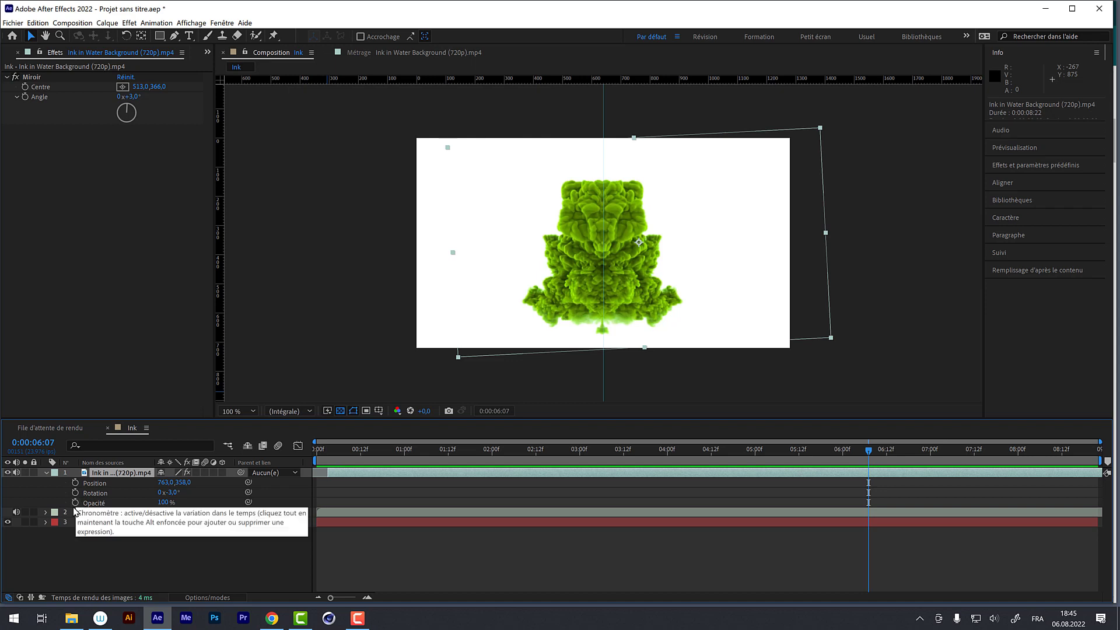
{"action": "left_click", "coordinate": [75, 503]}
{"action": "key", "text": "space"}
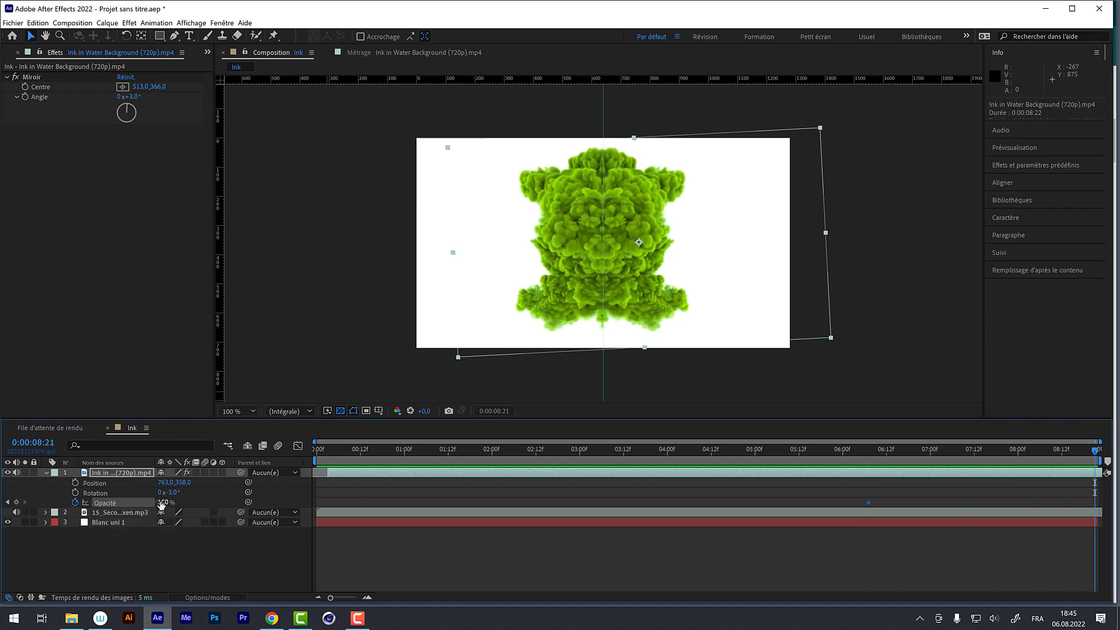
{"action": "left_click_drag", "start_coordinate": [161, 504], "coordinate": [80, 524]}
{"action": "key", "text": "space"}
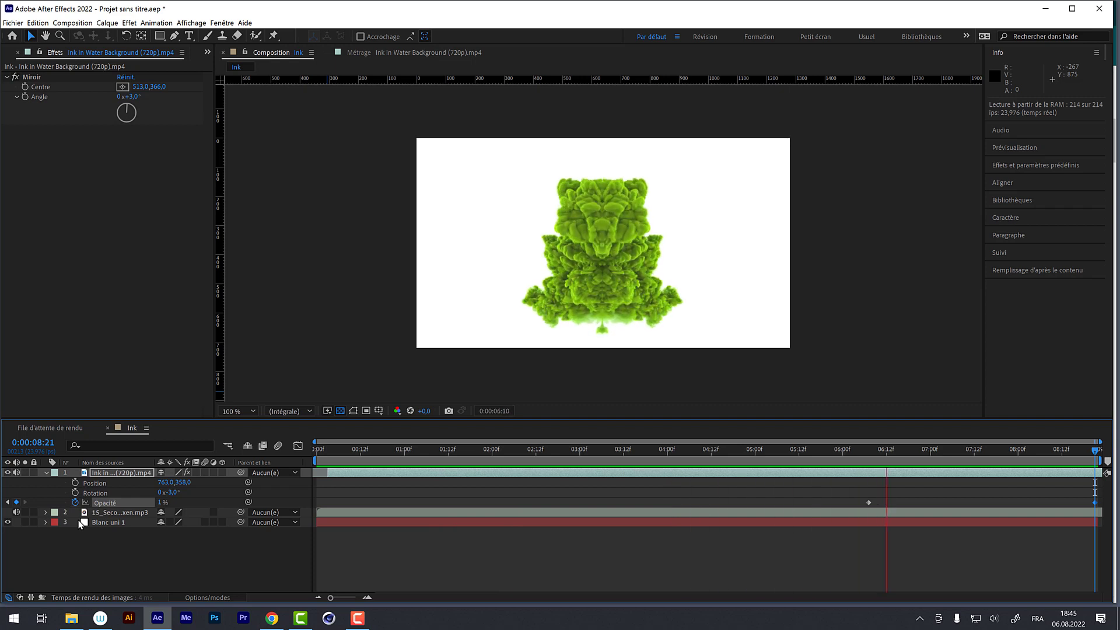
{"action": "left_click", "coordinate": [853, 443]}
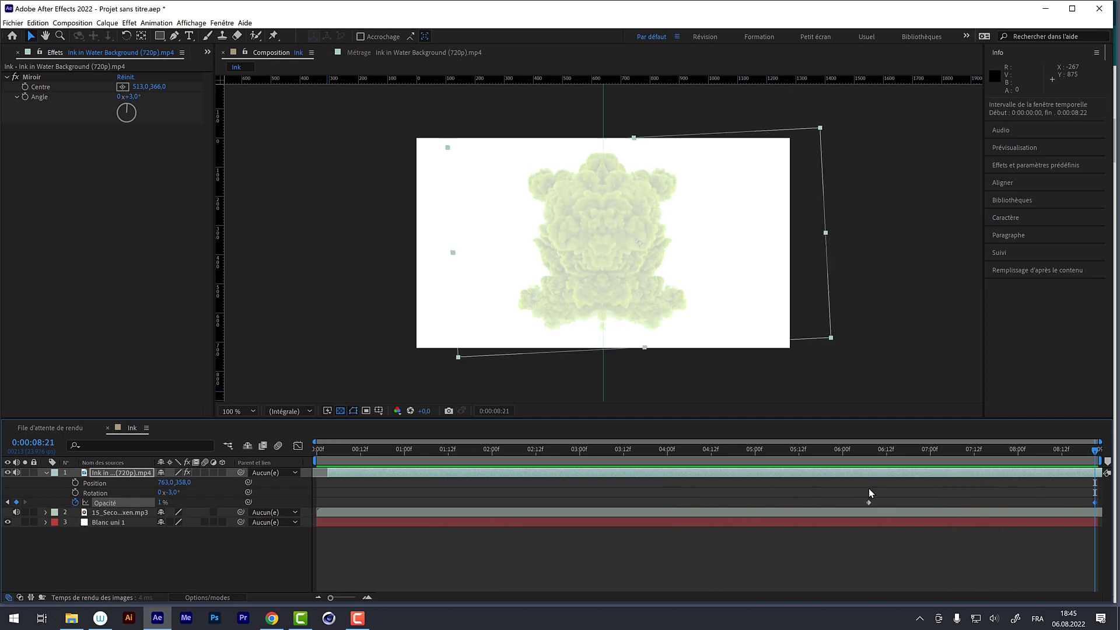
Move the first opacity keyframe to 0:00:04:17 to start the fade earlier, and preview it
{"action": "left_click_drag", "start_coordinate": [869, 502], "coordinate": [730, 503]}
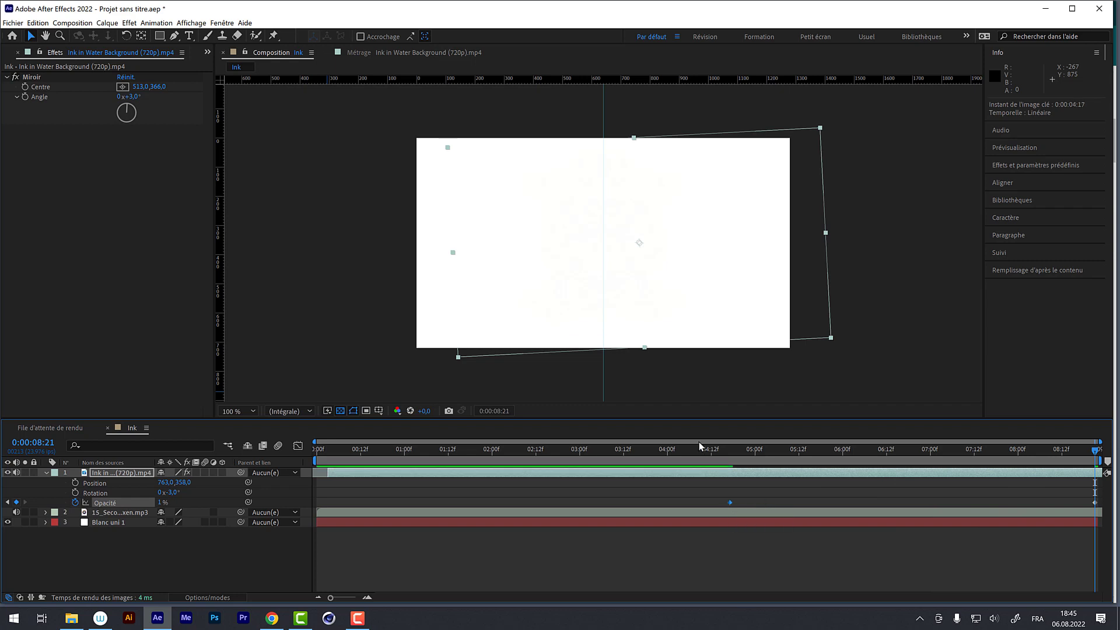
{"action": "key", "text": "space"}
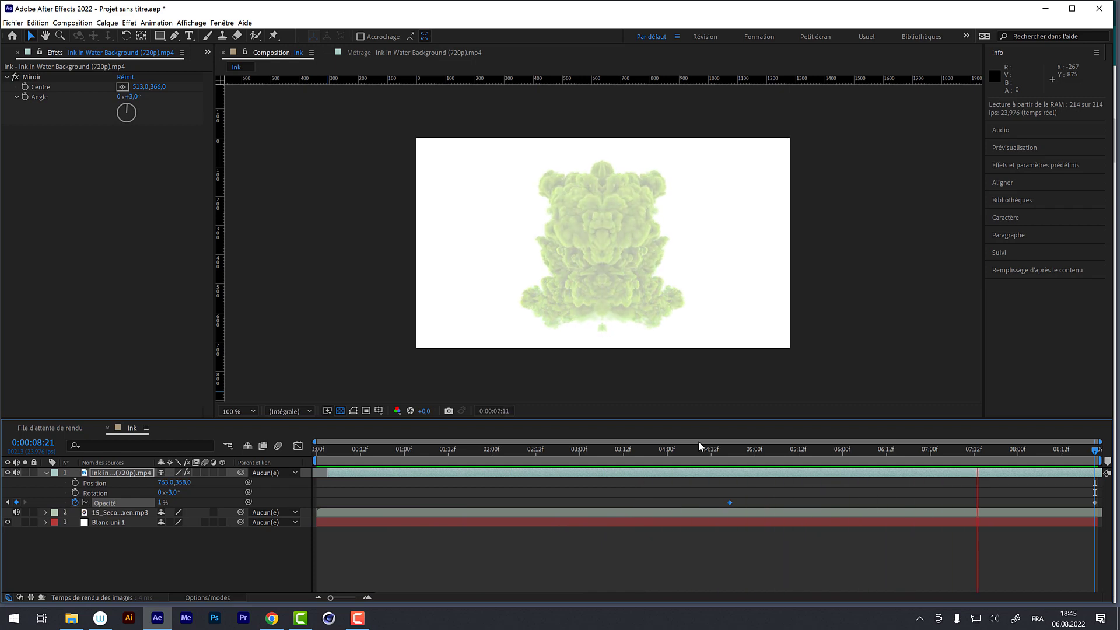
{"action": "mouse_move", "coordinate": [698, 447]}
{"action": "left_mouse_down"}
{"action": "mouse_move", "coordinate": [711, 449]}
{"action": "mouse_move", "coordinate": [694, 451]}
{"action": "left_mouse_up"}
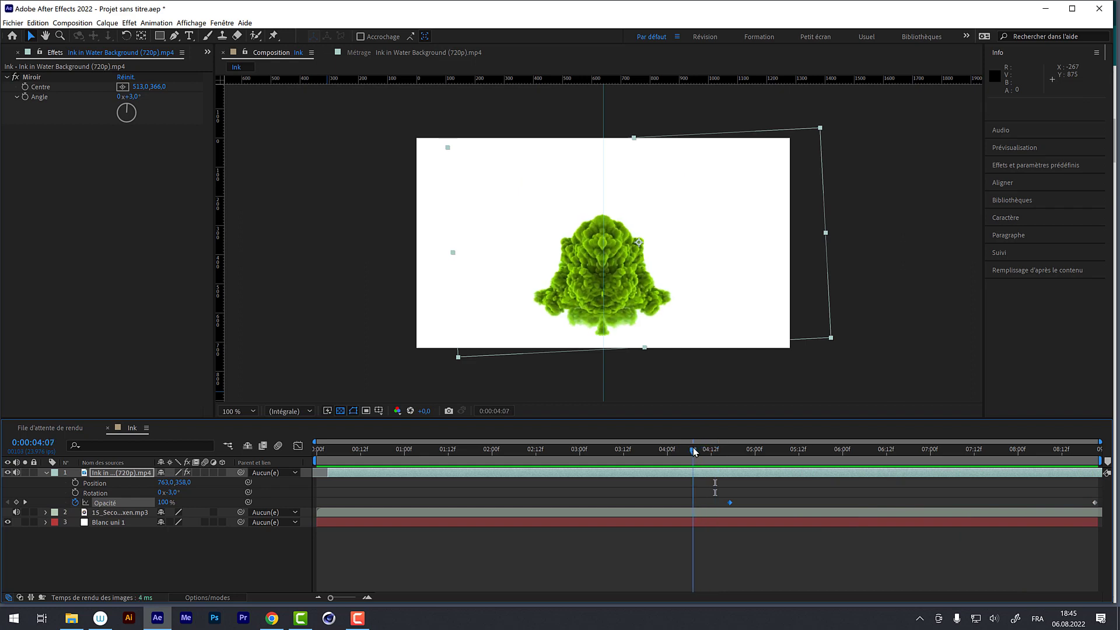
Display the audio waveform of the music layer in the timeline
{"action": "left_click", "coordinate": [112, 524]}
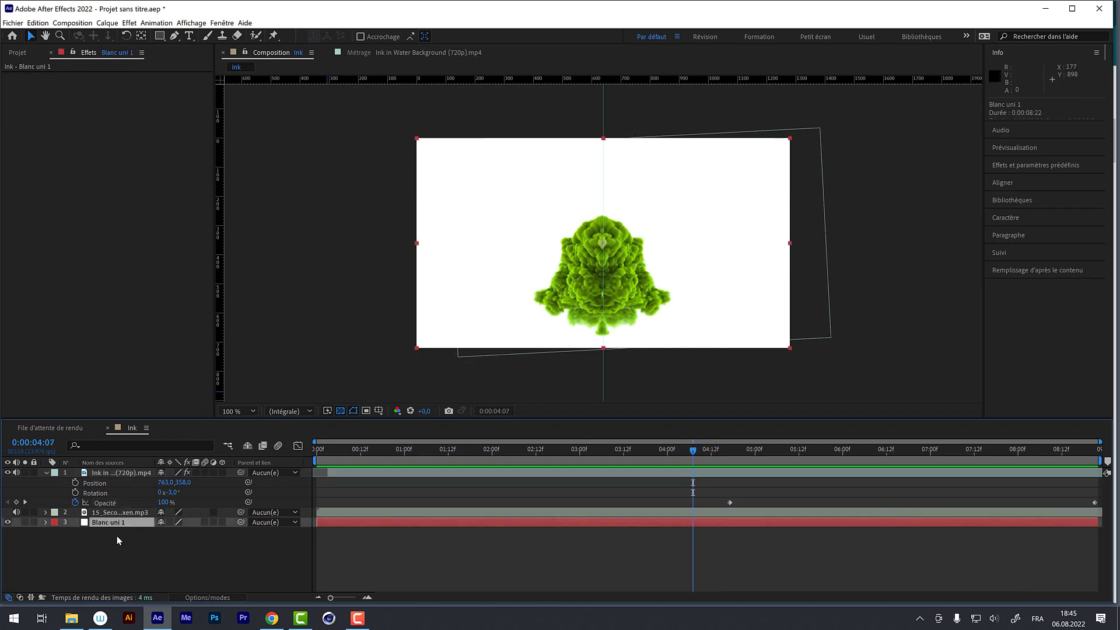
{"action": "left_click", "coordinate": [151, 512]}
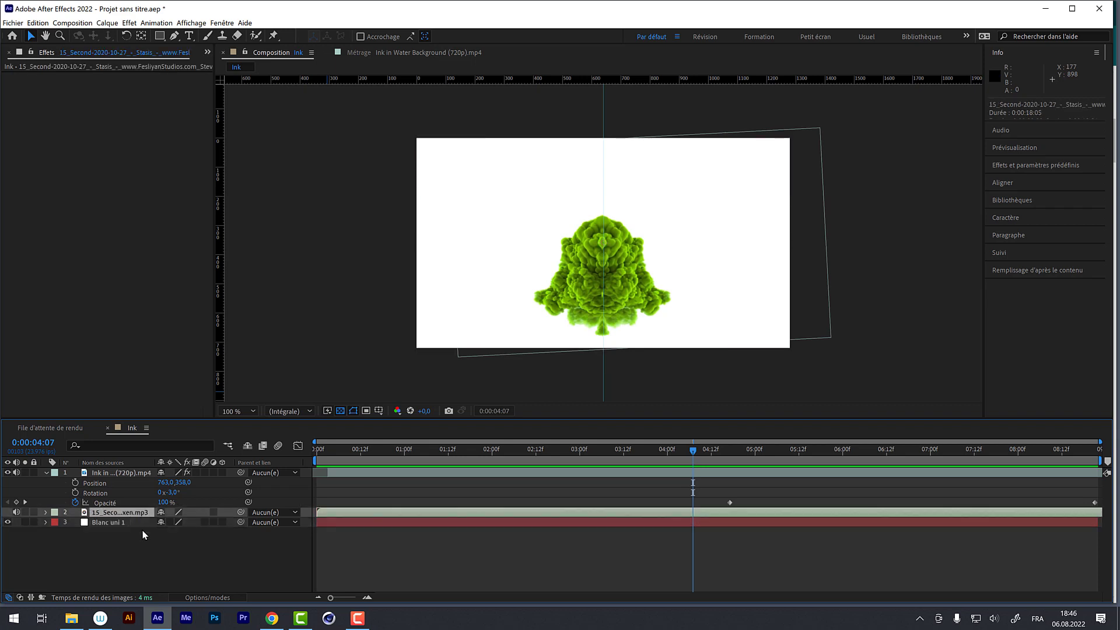
{"action": "key", "text": "l"}
{"action": "key", "text": "l"}
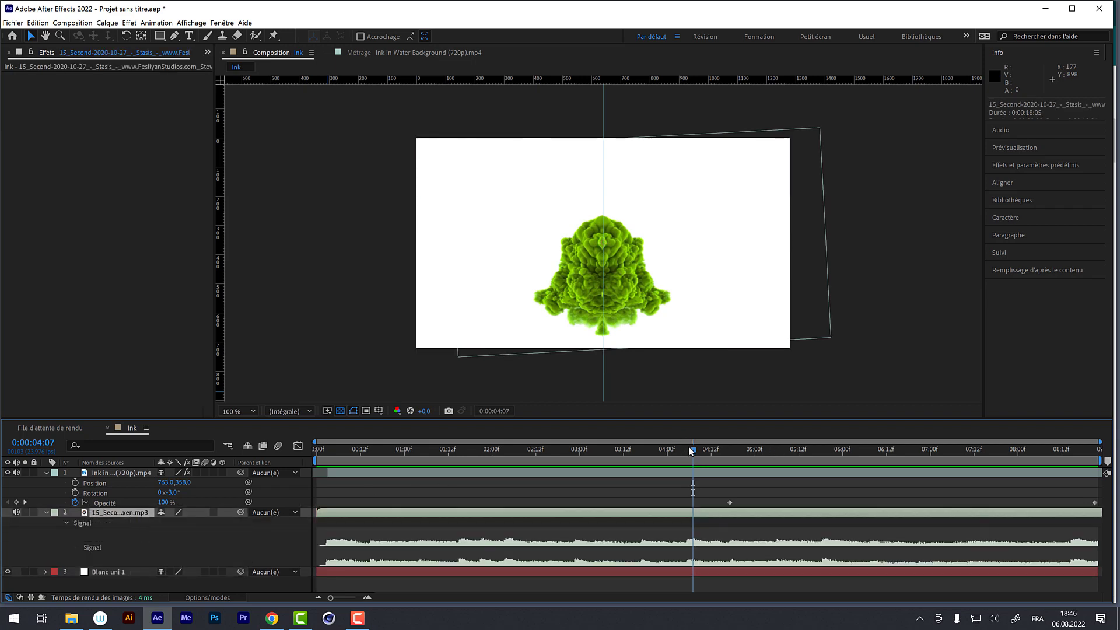
Move the first opacity keyframe to 0:00:04:05 to match the music's waveform, and preview from the start
{"action": "left_click_drag", "start_coordinate": [692, 450], "coordinate": [653, 453]}
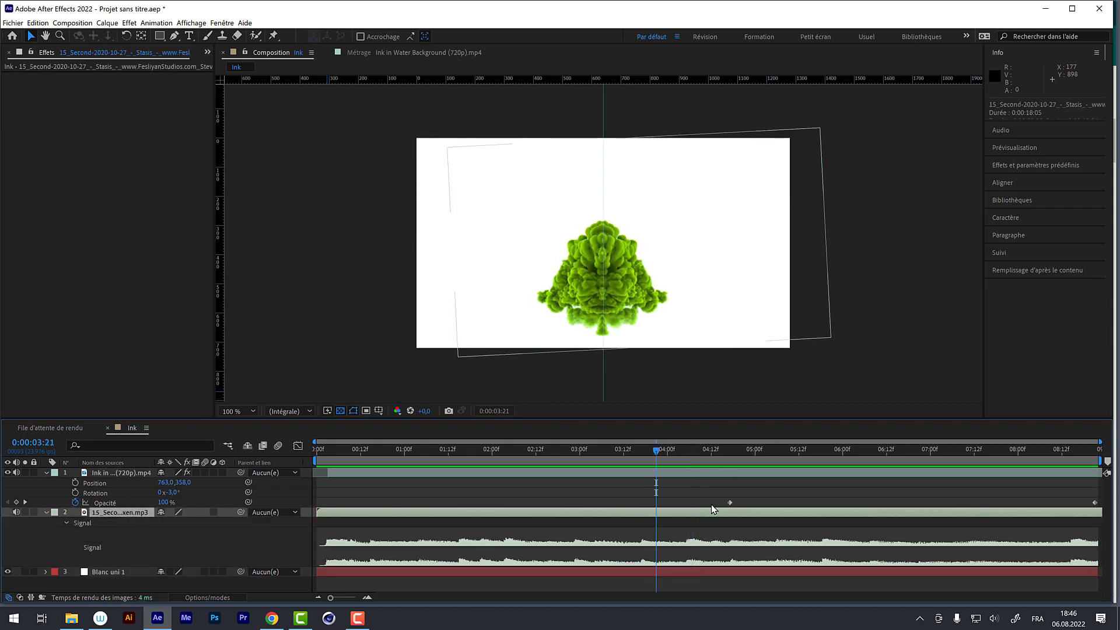
{"action": "left_click_drag", "start_coordinate": [729, 502], "coordinate": [688, 502]}
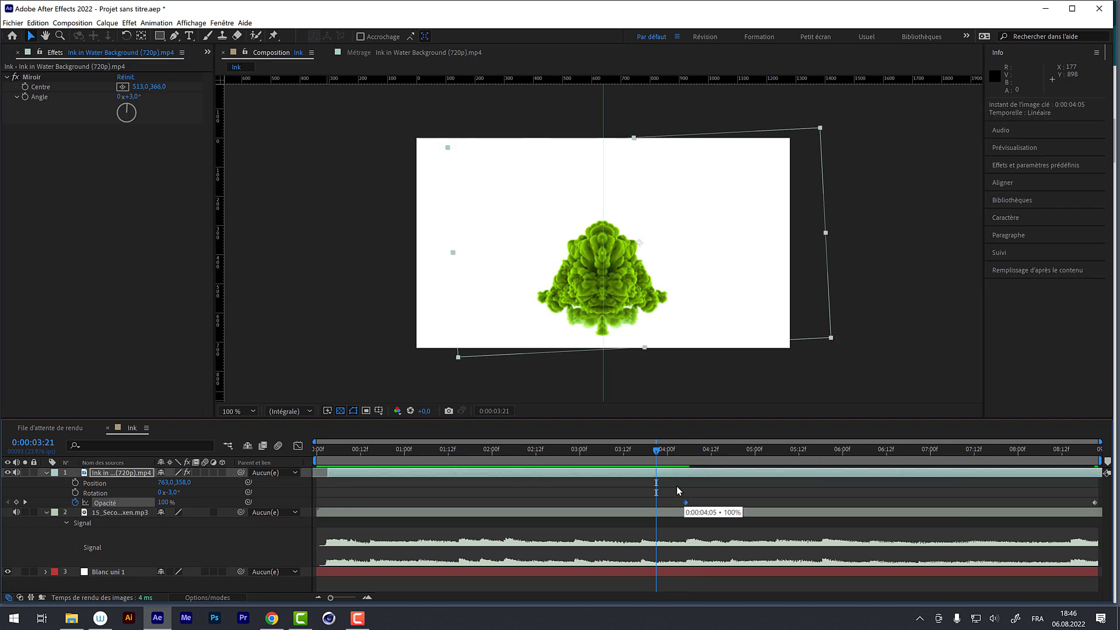
{"action": "left_click_drag", "start_coordinate": [641, 450], "coordinate": [281, 460]}
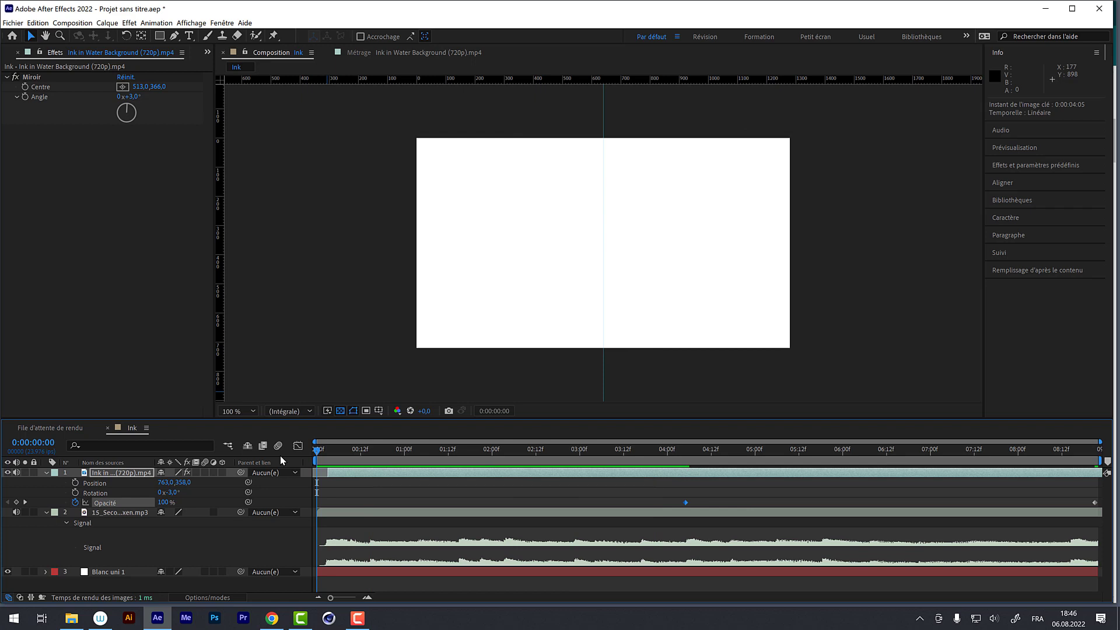
{"action": "key", "text": "space"}
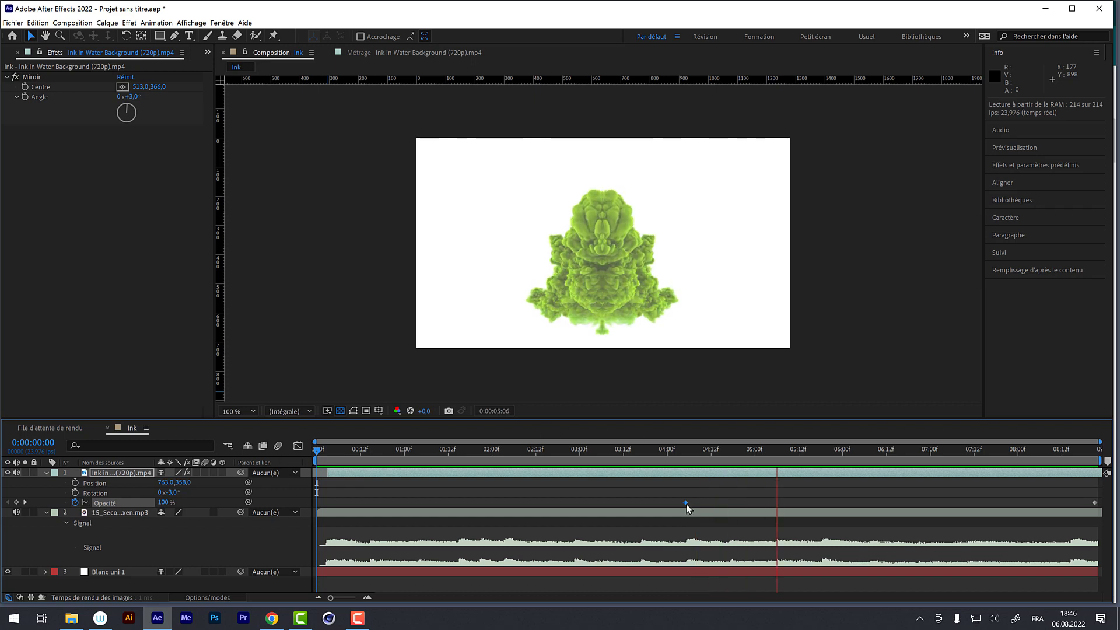
Move the first opacity keyframe to about 0:00:03:17 and check the longer fade through to the composition's end
{"action": "left_click_drag", "start_coordinate": [686, 503], "coordinate": [642, 505]}
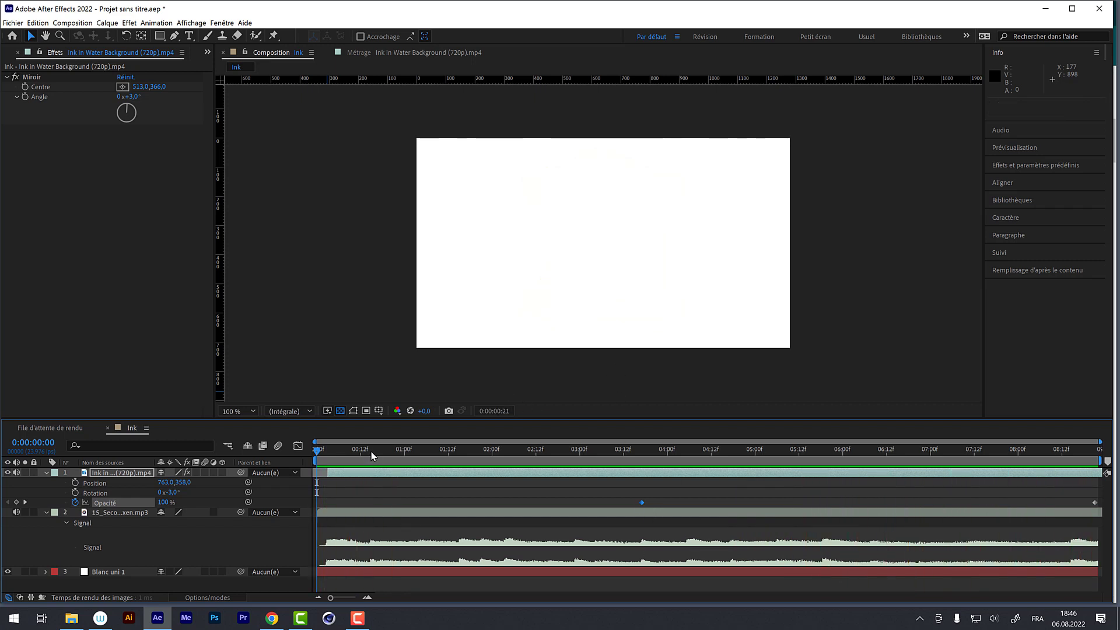
{"action": "left_click", "coordinate": [481, 449]}
{"action": "left_click_drag", "start_coordinate": [640, 450], "coordinate": [976, 478]}
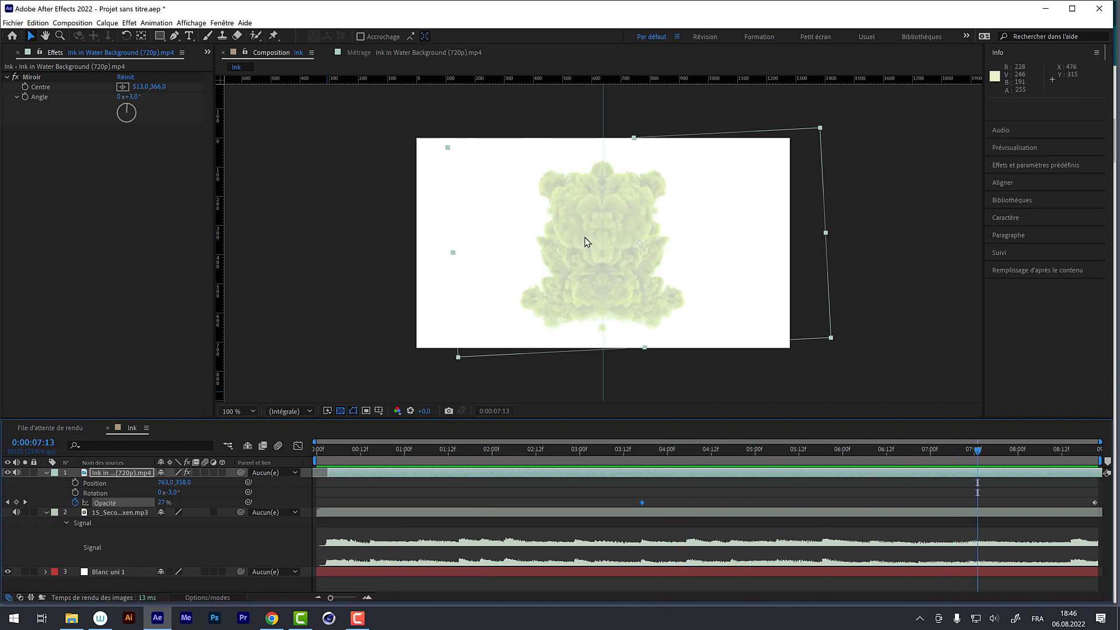
{"action": "left_click", "coordinate": [1028, 450]}
{"action": "mouse_move", "coordinate": [1041, 460]}
{"action": "left_mouse_down"}
{"action": "mouse_move", "coordinate": [985, 454]}
{"action": "mouse_move", "coordinate": [1083, 461]}
{"action": "left_mouse_up"}
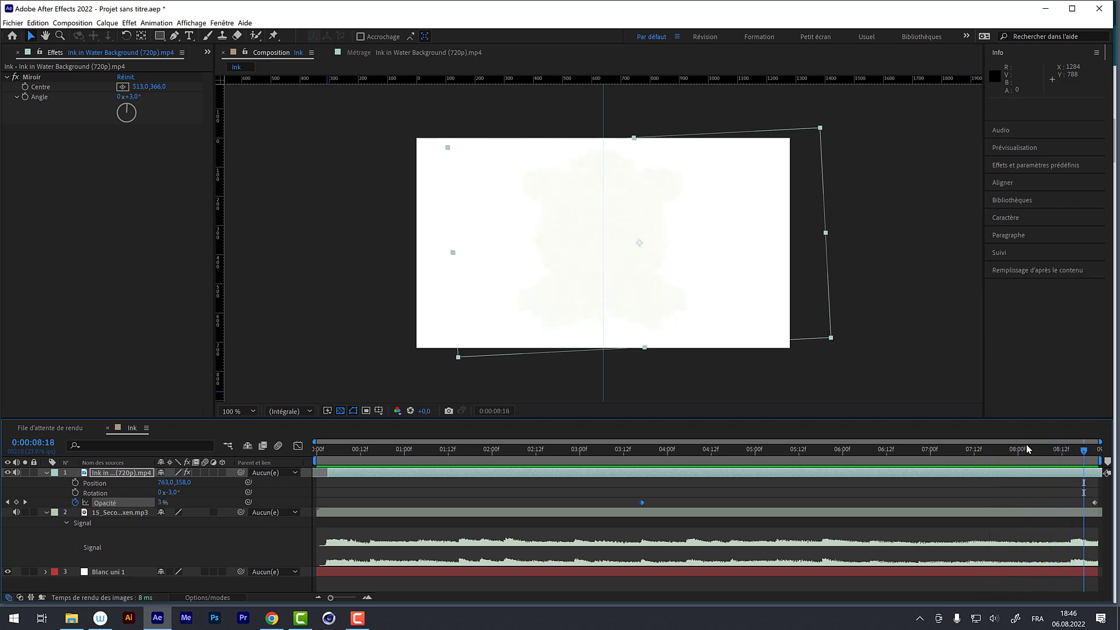
Set the Ink composition's duration to 0:00:18:00
{"action": "left_click", "coordinate": [63, 24]}
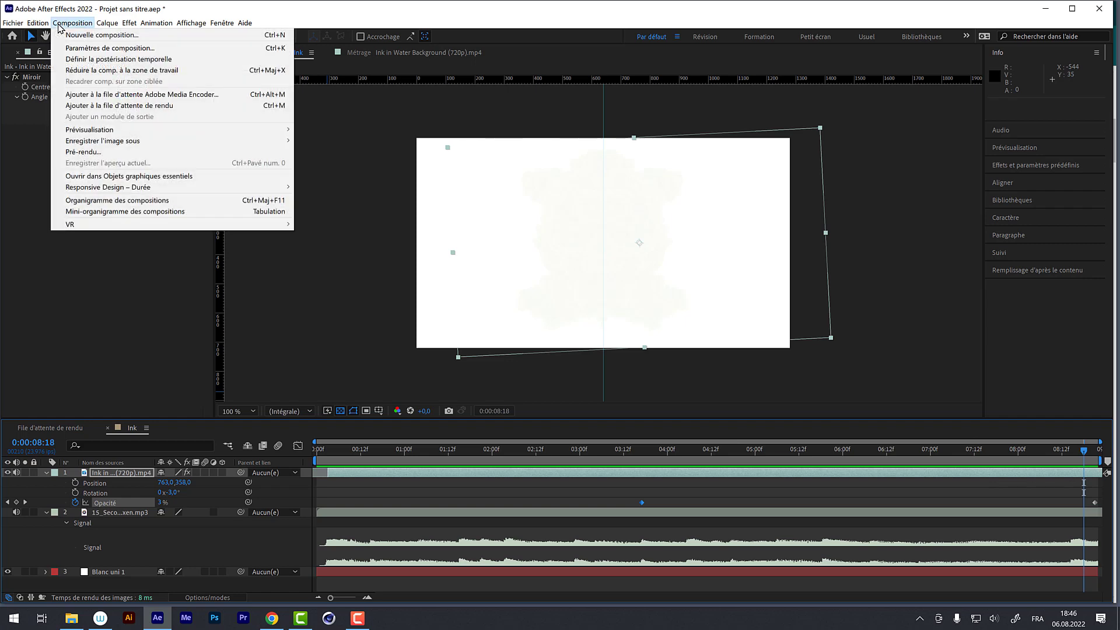
{"action": "left_click", "coordinate": [83, 48]}
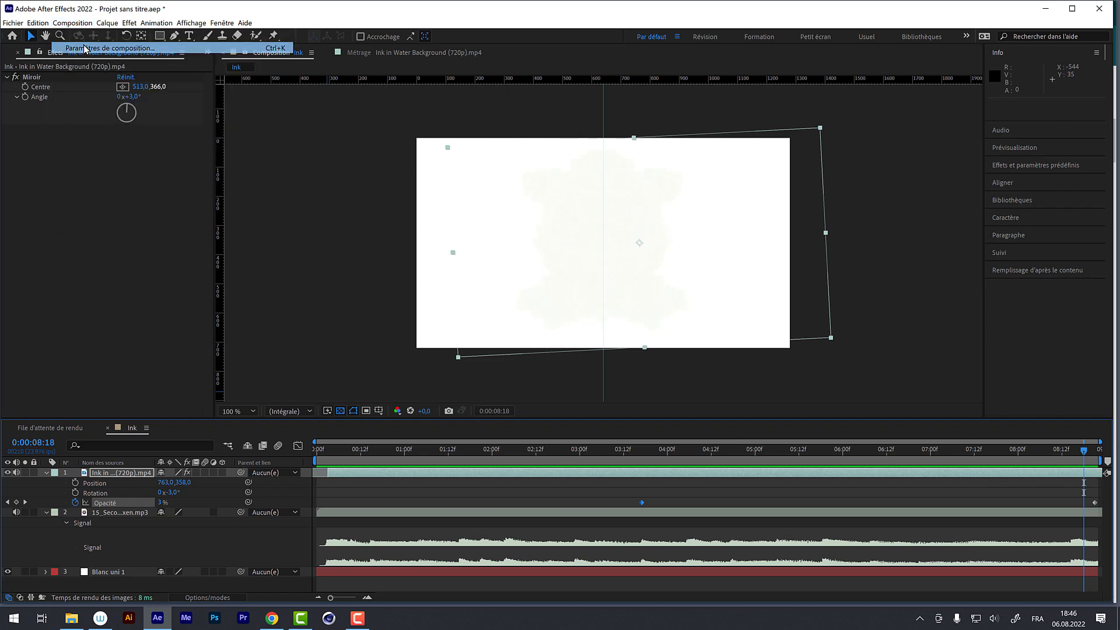
{"action": "left_click", "coordinate": [497, 353]}
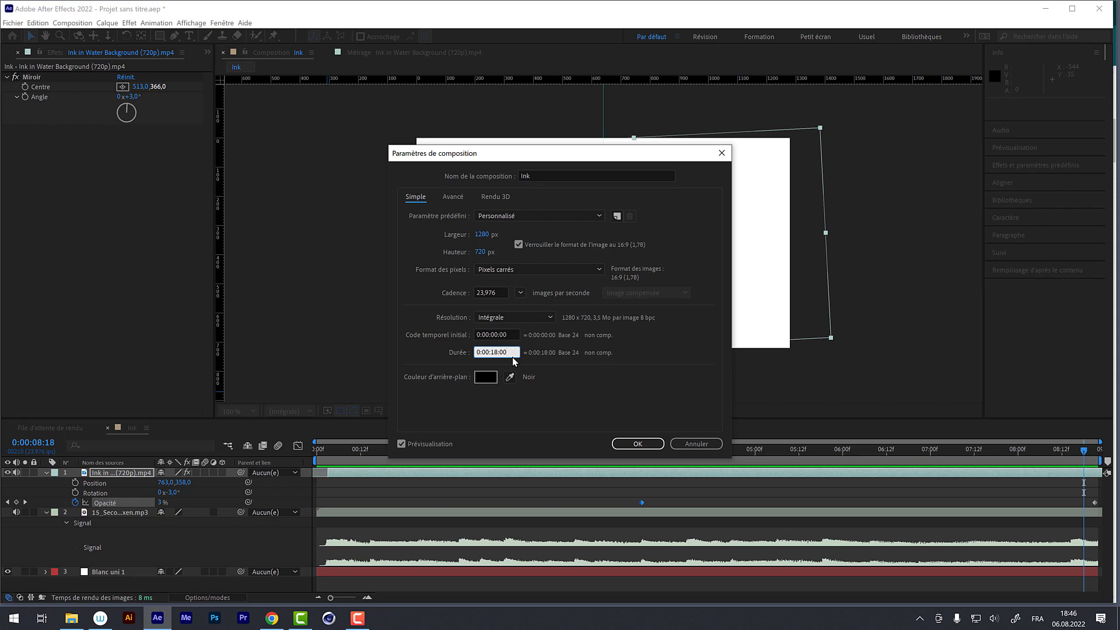
{"action": "left_click", "coordinate": [638, 444]}
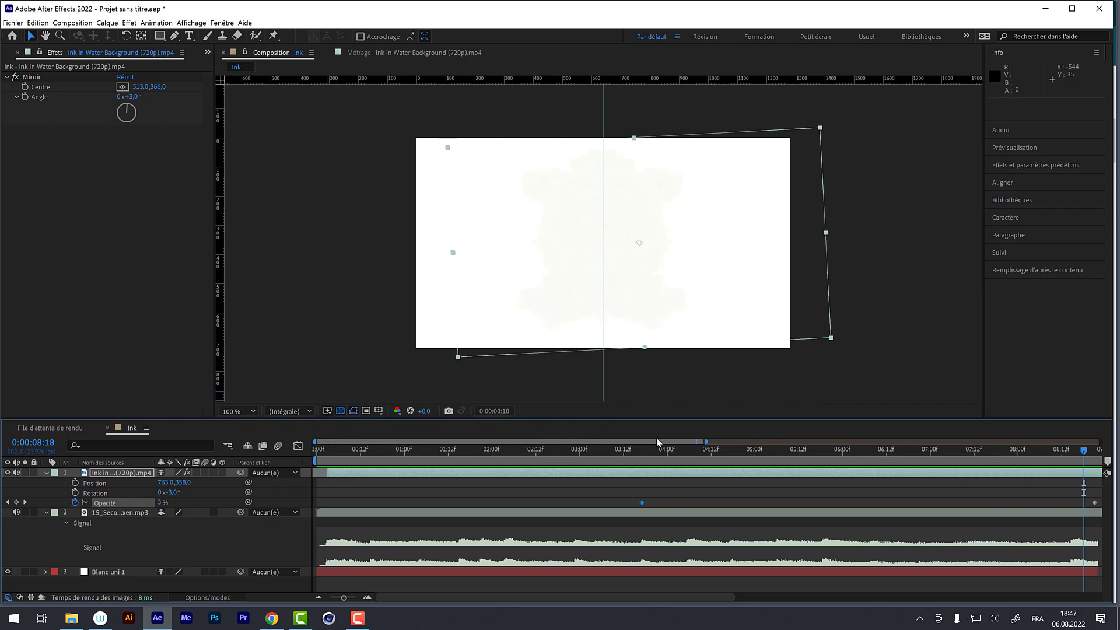
Extend the white solid layer to the end of the 18-second composition, and scrub from the start to check it
{"action": "left_click_drag", "start_coordinate": [705, 442], "coordinate": [866, 443]}
{"action": "left_click_drag", "start_coordinate": [804, 450], "coordinate": [884, 462]}
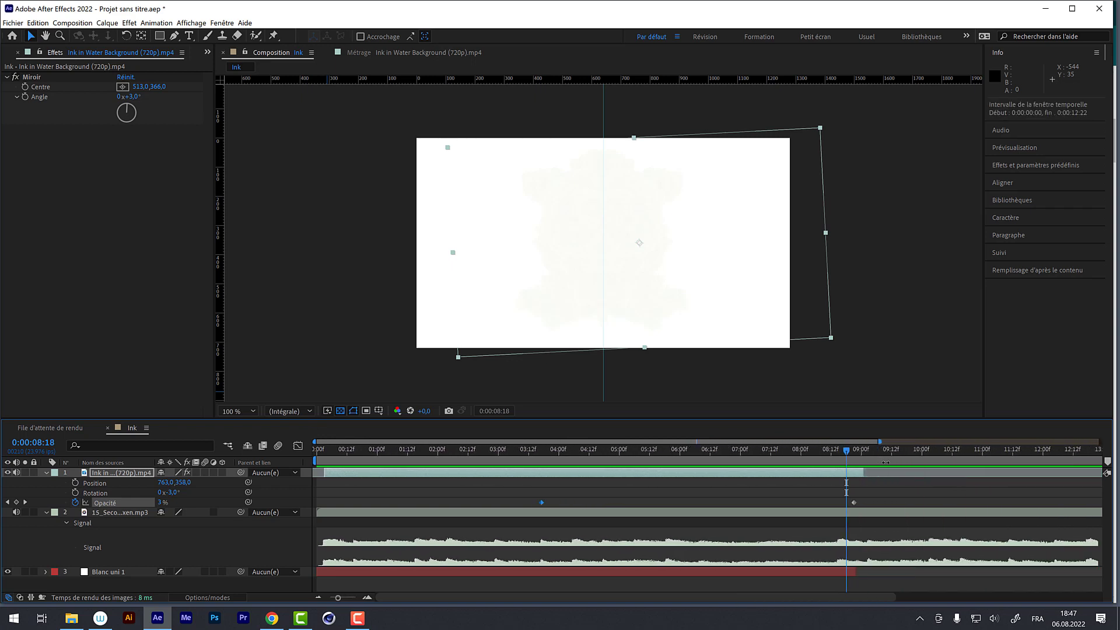
{"action": "left_click_drag", "start_coordinate": [338, 598], "coordinate": [337, 599]}
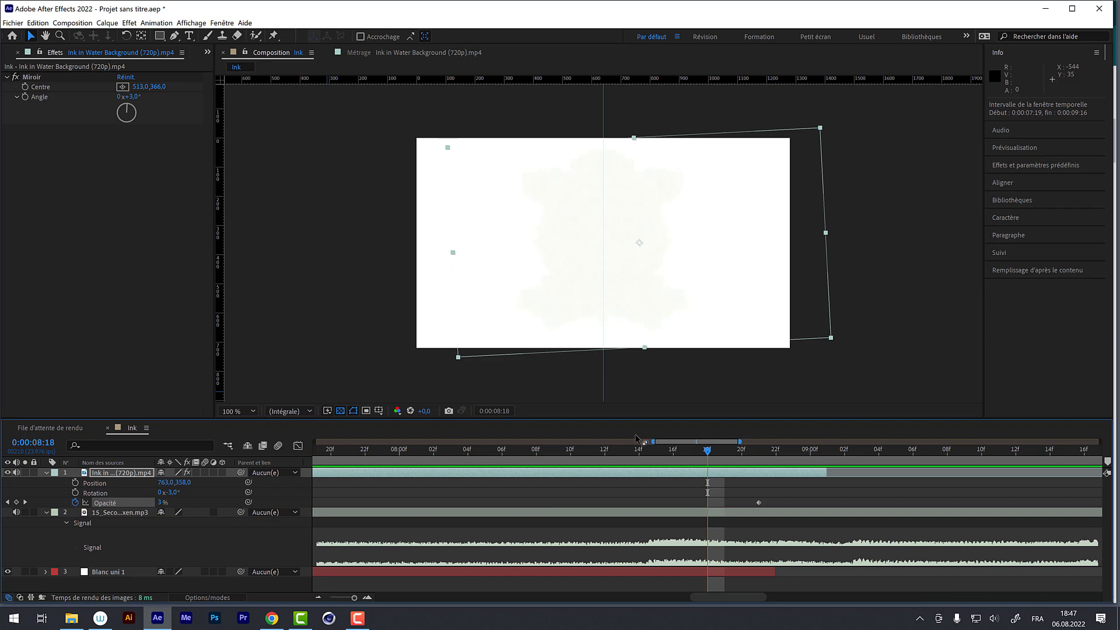
{"action": "left_click_drag", "start_coordinate": [652, 442], "coordinate": [273, 454]}
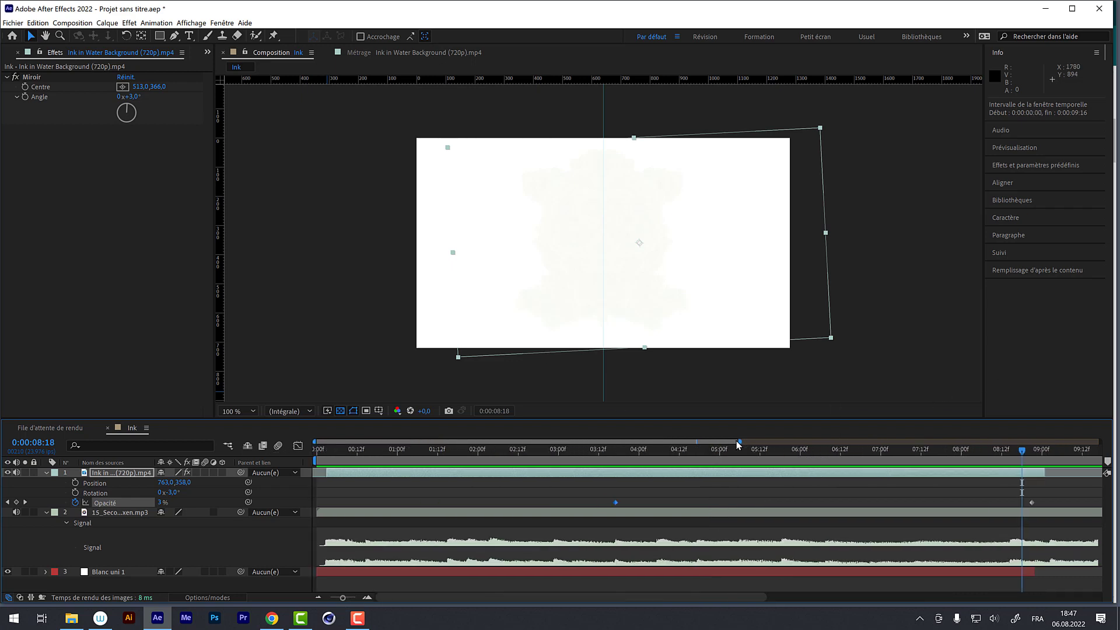
{"action": "left_click_drag", "start_coordinate": [740, 442], "coordinate": [1101, 442]}
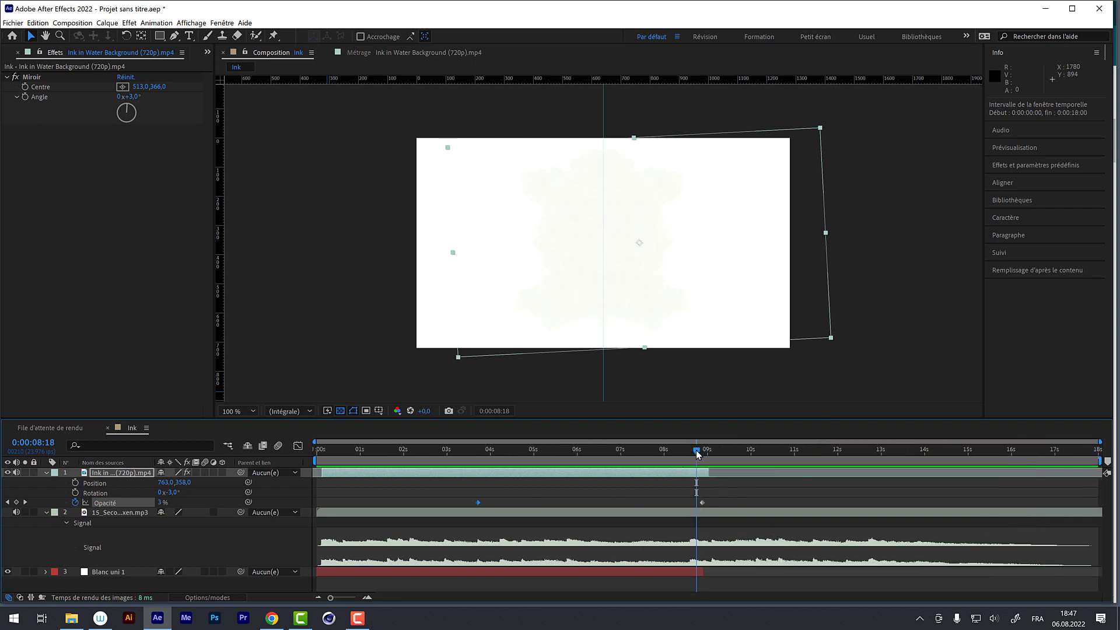
{"action": "left_click_drag", "start_coordinate": [688, 457], "coordinate": [916, 461]}
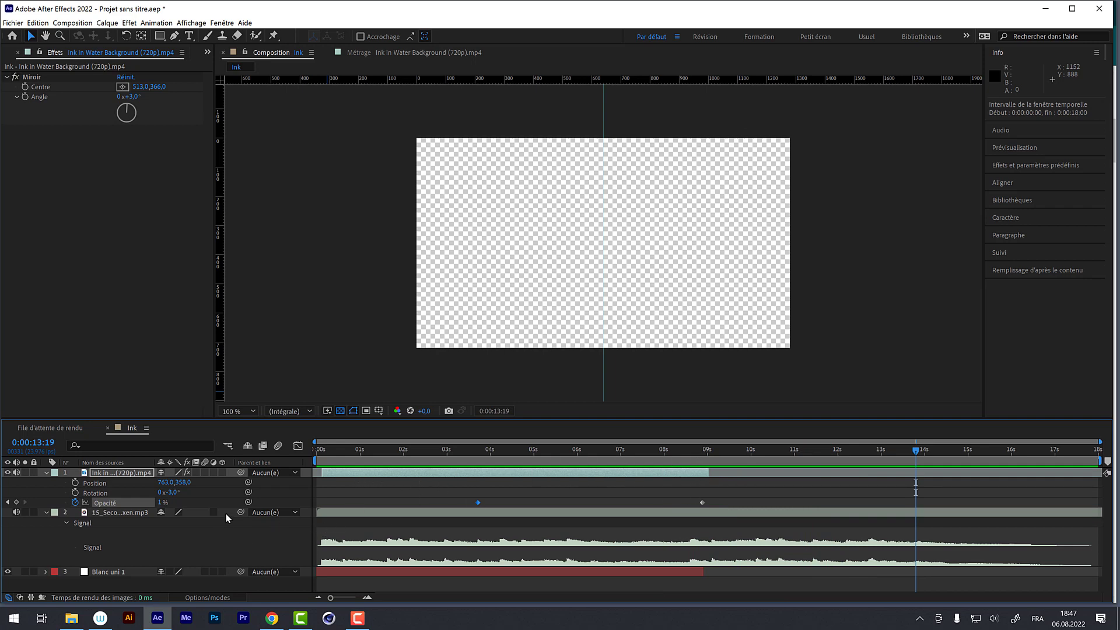
{"action": "left_click", "coordinate": [124, 572]}
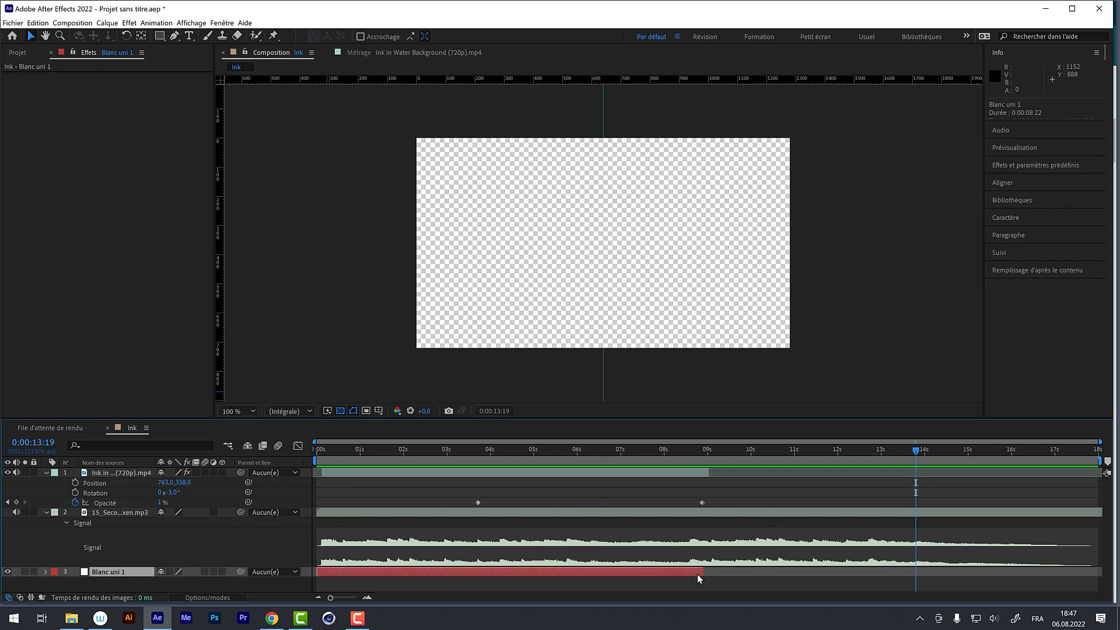
{"action": "left_click_drag", "start_coordinate": [734, 572], "coordinate": [1098, 573]}
{"action": "mouse_move", "coordinate": [916, 452]}
{"action": "left_mouse_down"}
{"action": "mouse_move", "coordinate": [689, 463]}
{"action": "mouse_move", "coordinate": [1052, 477]}
{"action": "mouse_move", "coordinate": [302, 502]}
{"action": "mouse_move", "coordinate": [440, 484]}
{"action": "mouse_move", "coordinate": [917, 528]}
{"action": "mouse_move", "coordinate": [314, 523]}
{"action": "left_mouse_up"}
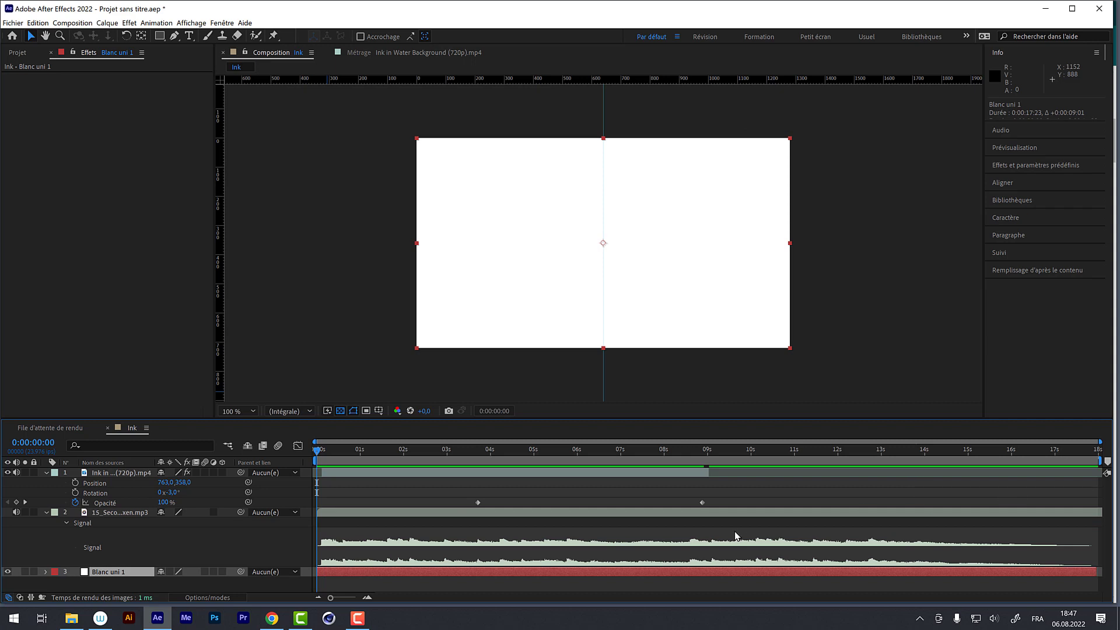
{"action": "left_click_drag", "start_coordinate": [403, 449], "coordinate": [448, 461]}
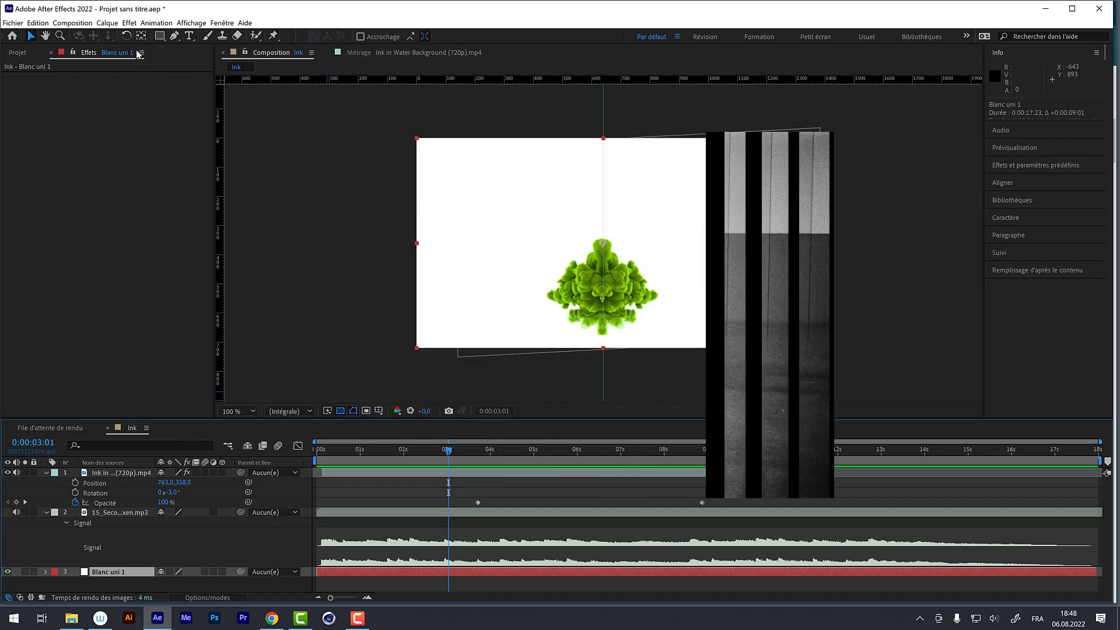
Create a new black solid layer at the composition's size, 1280 × 720 px
{"action": "left_click", "coordinate": [108, 23]}
{"action": "mouse_move", "coordinate": [147, 36]}
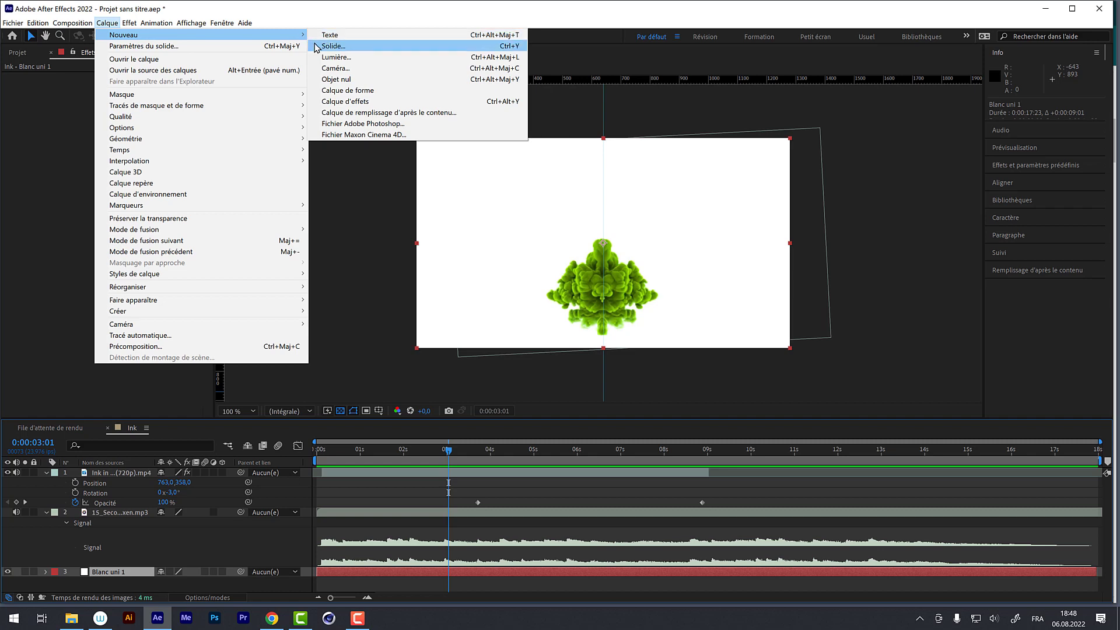
{"action": "left_click", "coordinate": [333, 45]}
{"action": "left_click", "coordinate": [293, 348]}
{"action": "left_click", "coordinate": [310, 350]}
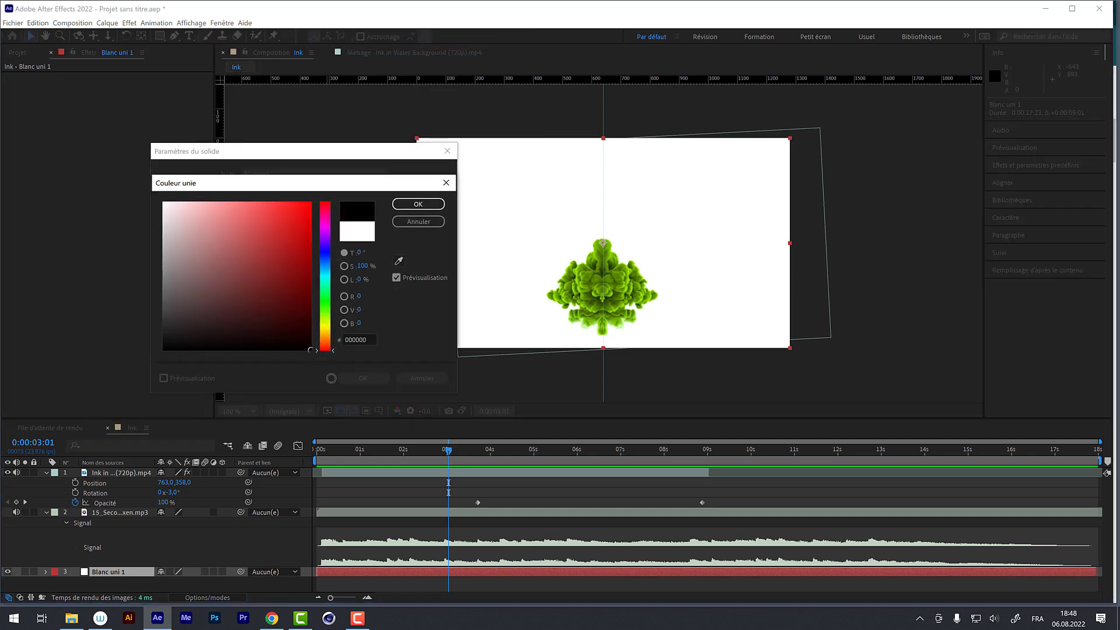
{"action": "left_click", "coordinate": [407, 206]}
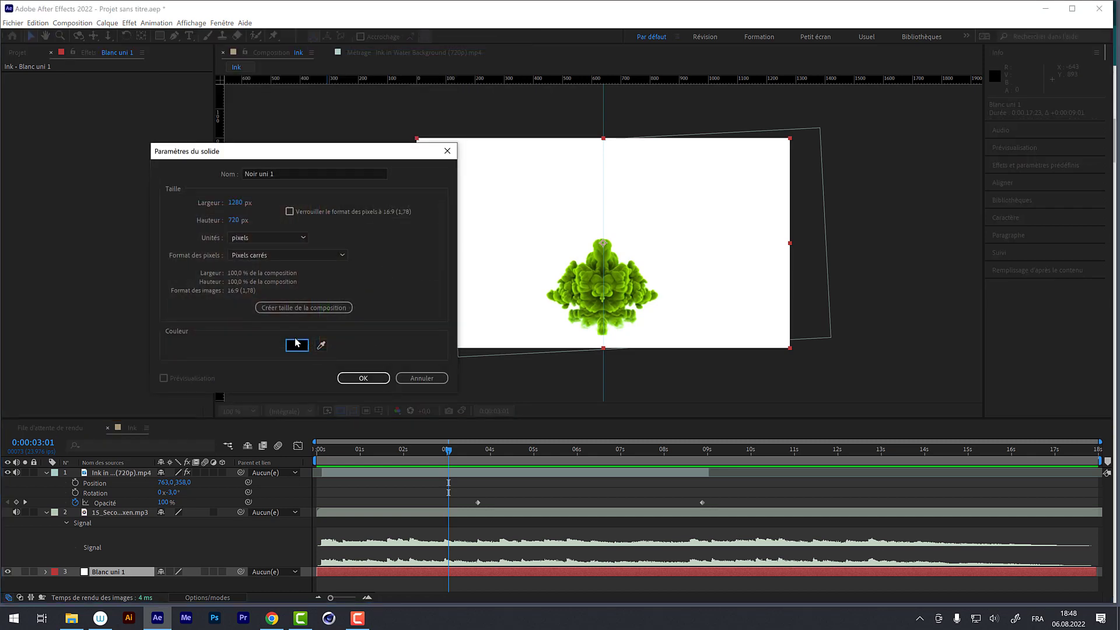
{"action": "left_click", "coordinate": [362, 378]}
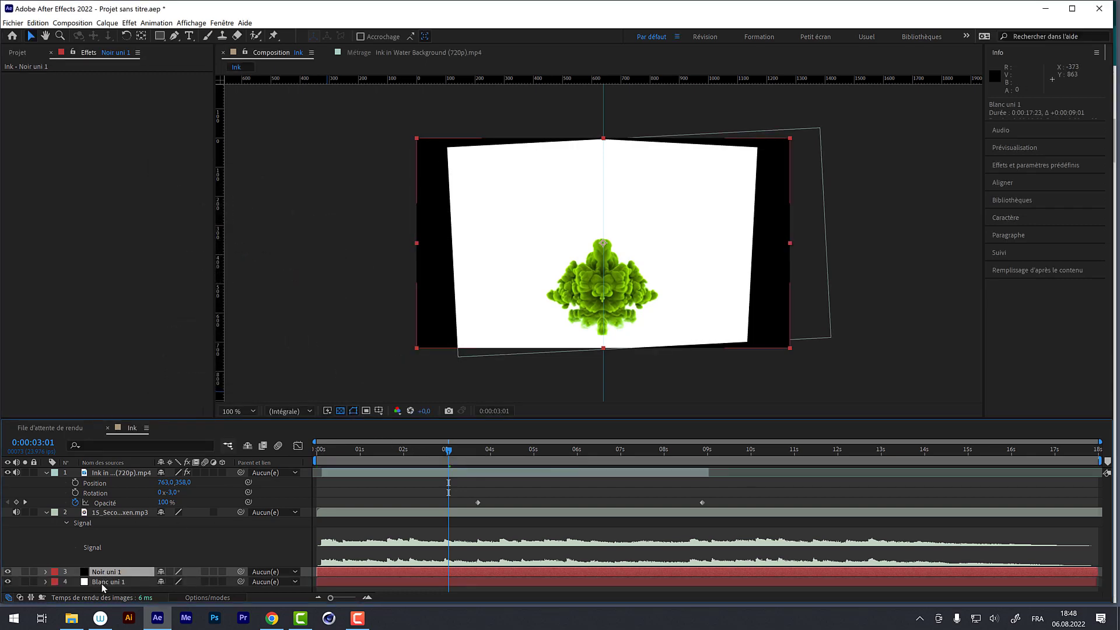
Move the black solid above all other layers and rename it vignetage
{"action": "left_click_drag", "start_coordinate": [102, 575], "coordinate": [106, 471]}
{"action": "left_click", "coordinate": [107, 471]}
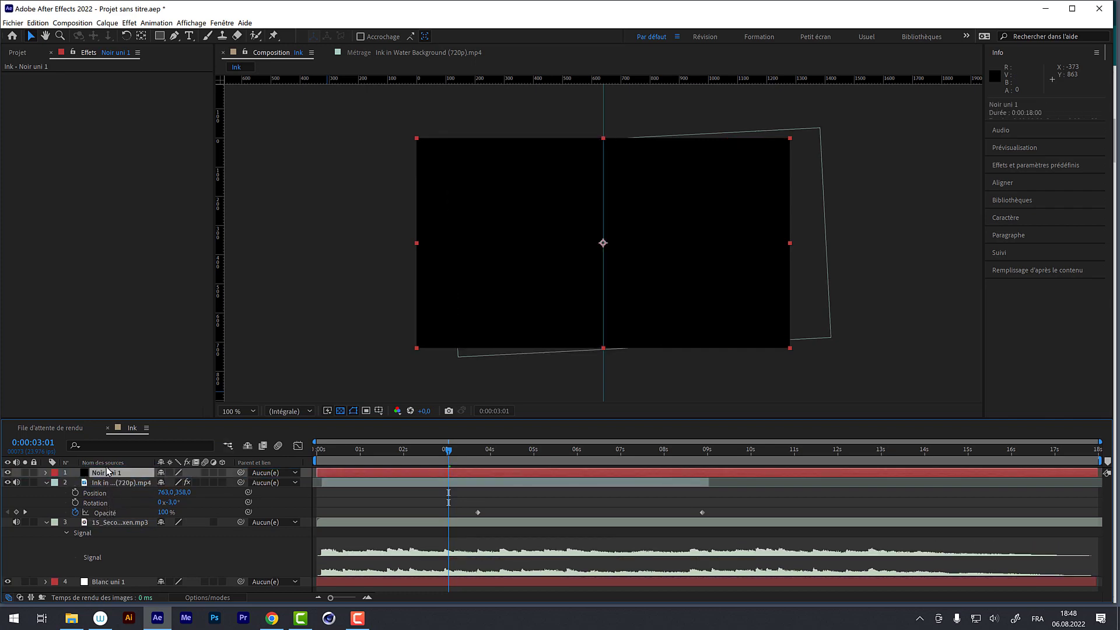
{"action": "key", "text": "Return"}
{"action": "type", "text": "v"}
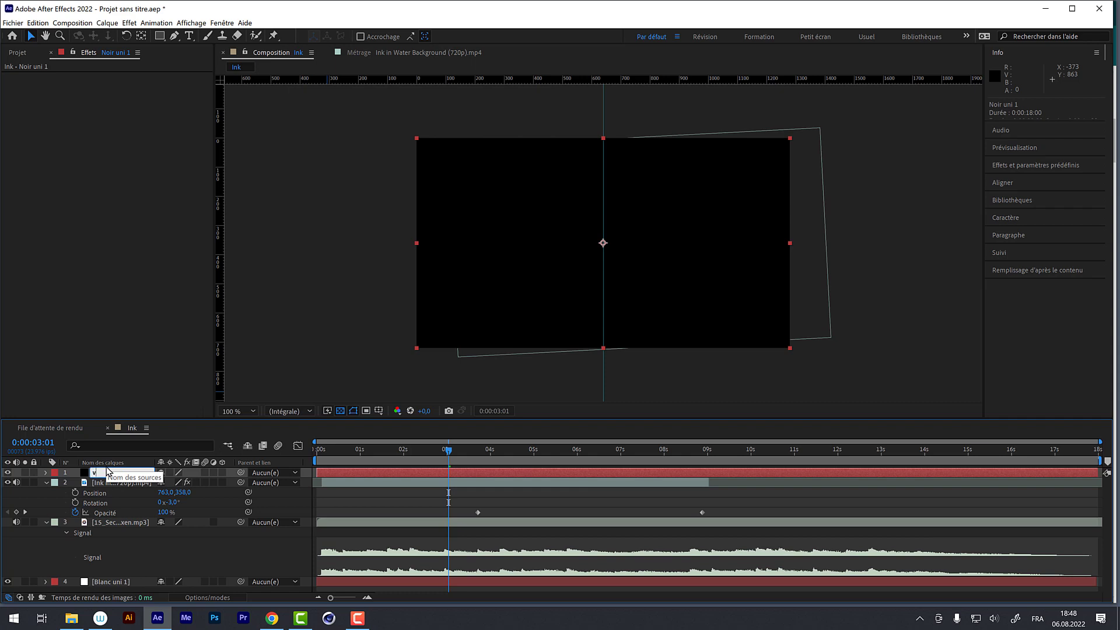
{"action": "type", "text": "ignetage"}
{"action": "key", "text": "Return"}
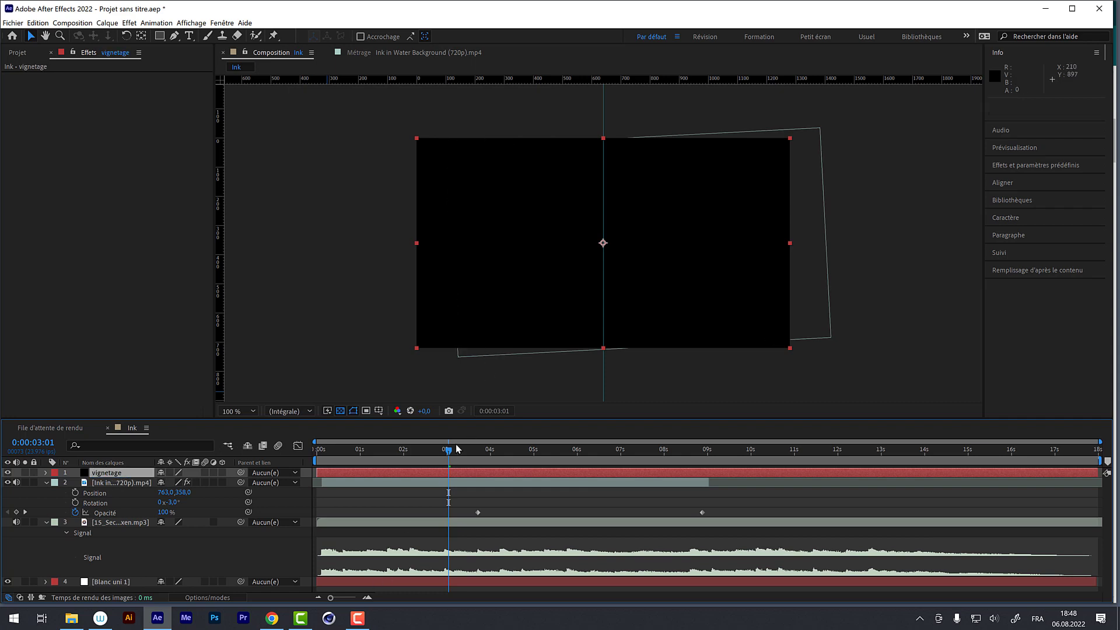
Rename the Ink in Water video layer as ink
{"action": "left_click_drag", "start_coordinate": [452, 455], "coordinate": [458, 456]}
{"action": "left_click", "coordinate": [119, 483]}
{"action": "key", "text": "Return"}
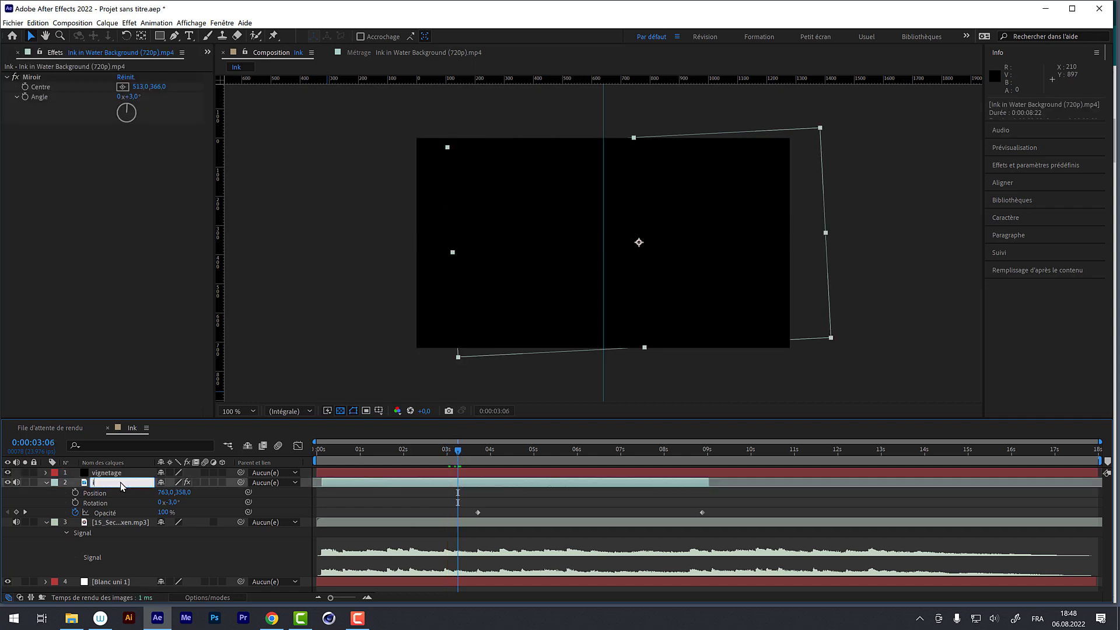
{"action": "type", "text": "ink"}
{"action": "key", "text": "Return"}
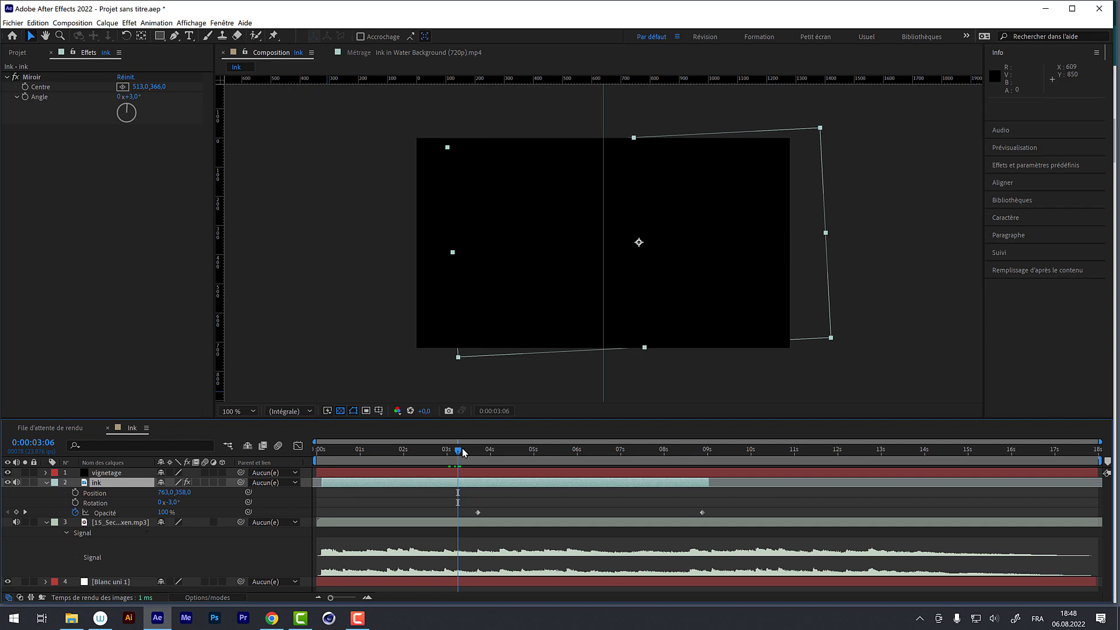
{"action": "left_click_drag", "start_coordinate": [464, 452], "coordinate": [564, 452]}
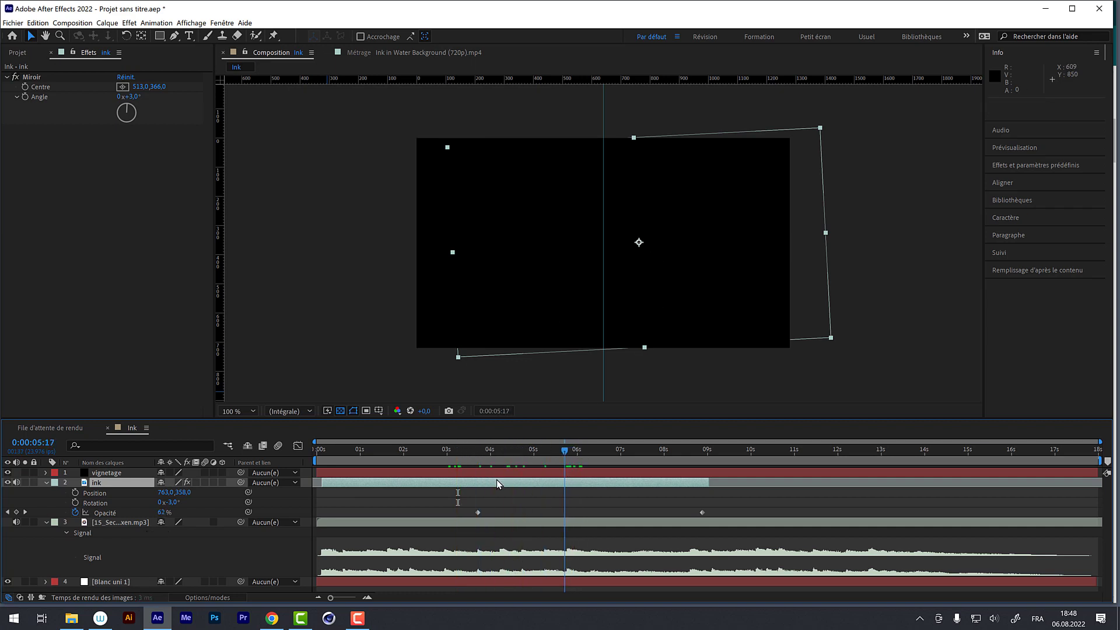
Draw a closed freeform mask with curved edges on the vignetage layer using the Pen tool
{"action": "left_click", "coordinate": [106, 474]}
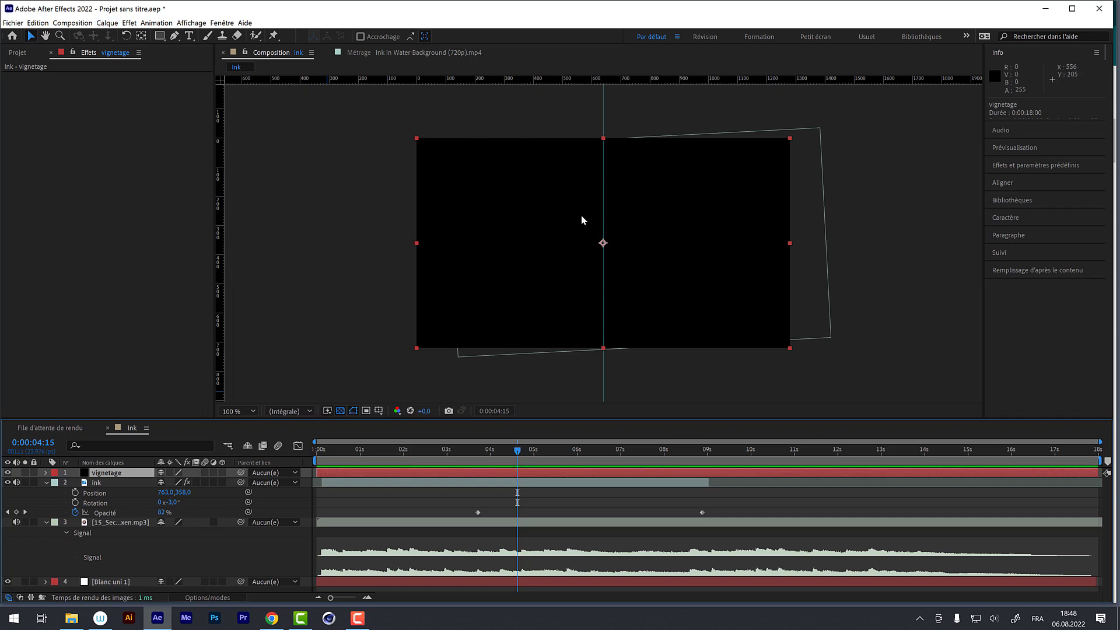
{"action": "left_click", "coordinate": [174, 37]}
{"action": "left_click_drag", "start_coordinate": [479, 189], "coordinate": [468, 213]}
{"action": "left_click_drag", "start_coordinate": [499, 284], "coordinate": [544, 274]}
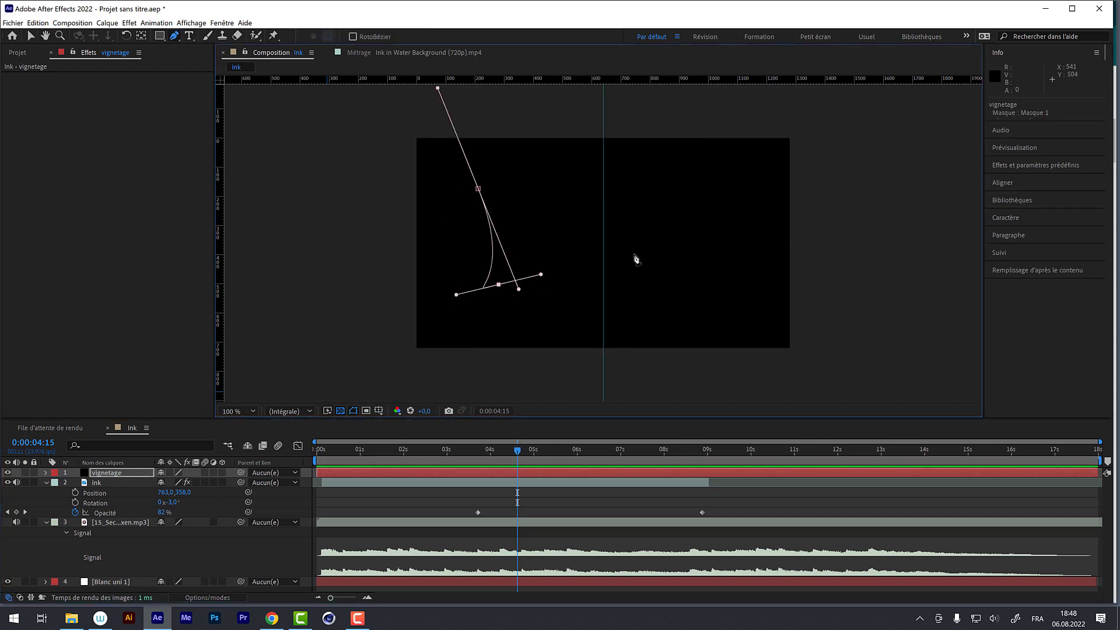
{"action": "left_click", "coordinate": [576, 286]}
{"action": "left_click", "coordinate": [644, 228]}
{"action": "mouse_move", "coordinate": [582, 175]}
{"action": "left_mouse_down"}
{"action": "mouse_move", "coordinate": [503, 192]}
{"action": "mouse_move", "coordinate": [518, 288]}
{"action": "left_mouse_up"}
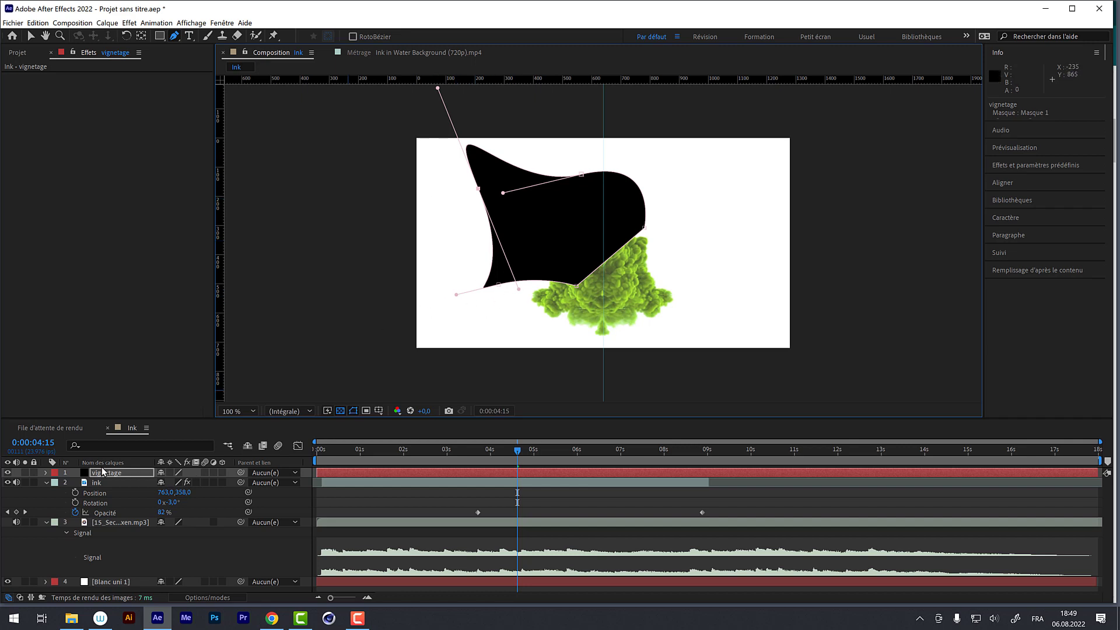
Delete the freeform mask from the vignetage layer
{"action": "left_click", "coordinate": [67, 476]}
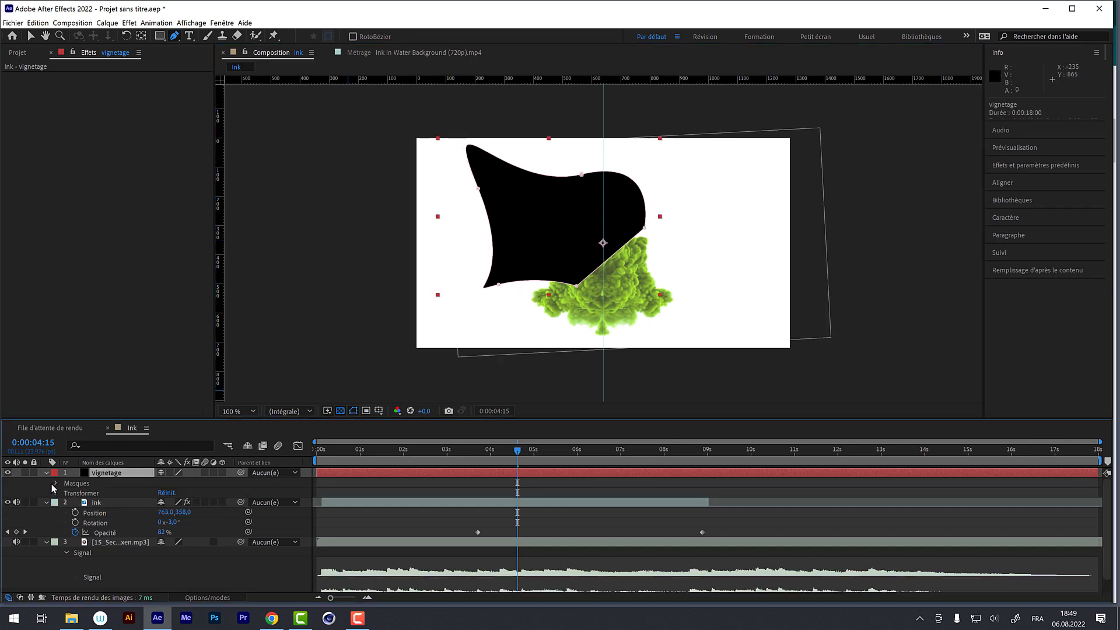
{"action": "left_click", "coordinate": [57, 483]}
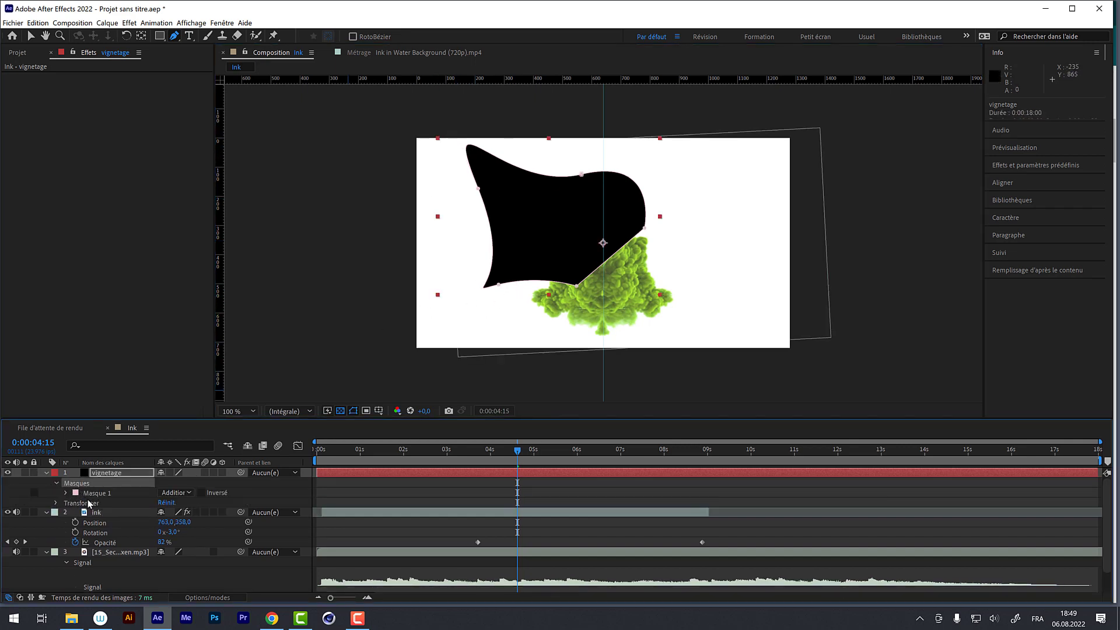
{"action": "left_click", "coordinate": [90, 493]}
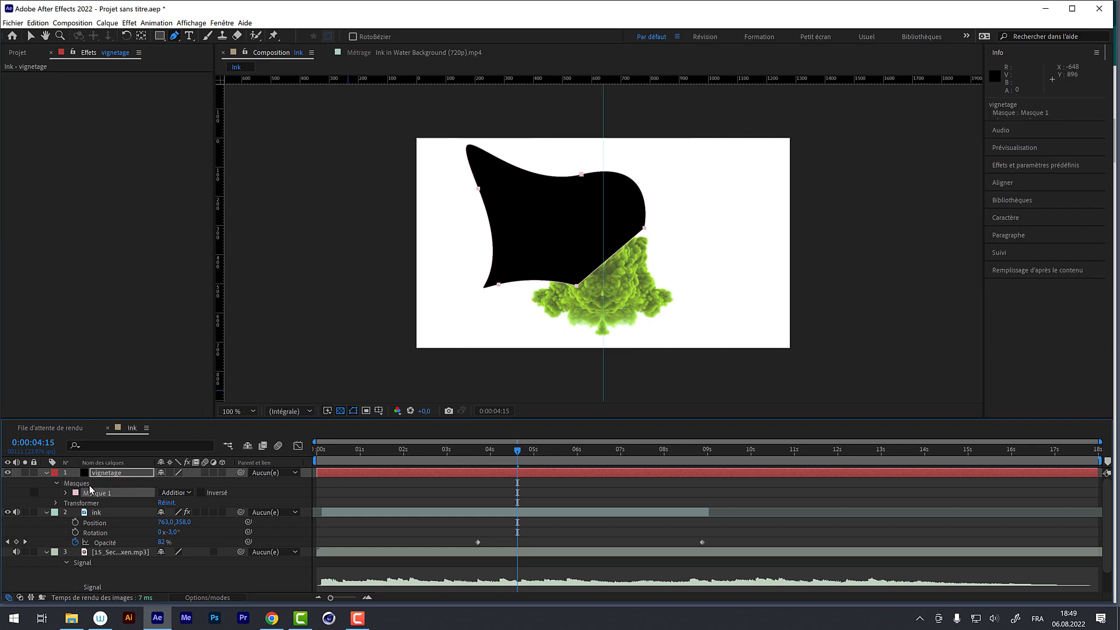
{"action": "key", "text": "Delete"}
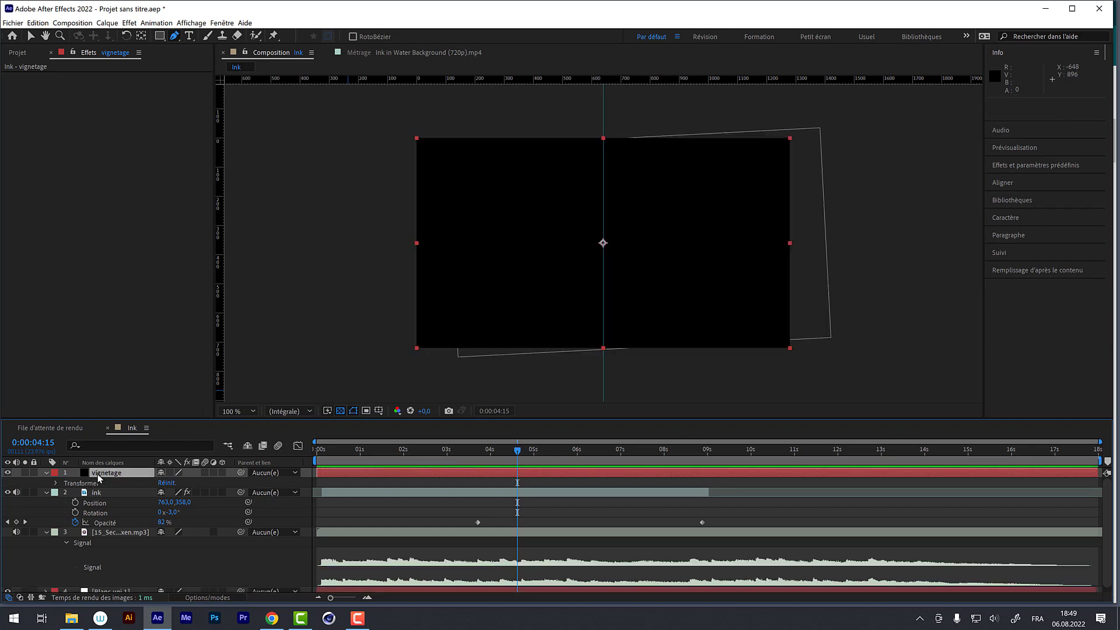
Draw a rectangular mask on the vignetage layer, about 20 px inside the edges of the frame
{"action": "left_click", "coordinate": [101, 473]}
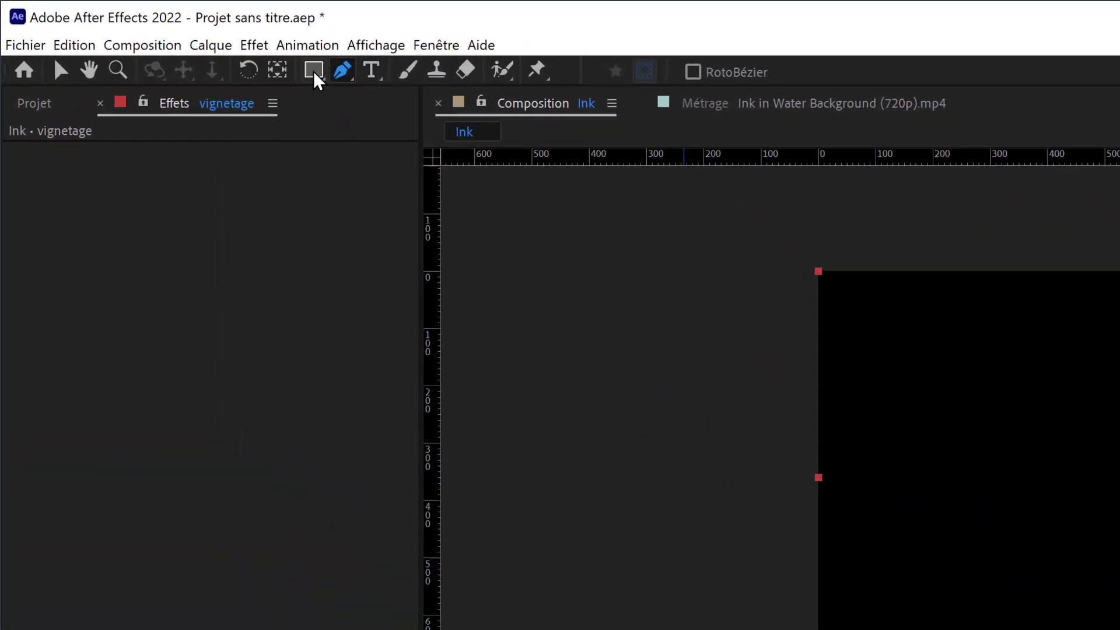
{"action": "left_click", "coordinate": [160, 35]}
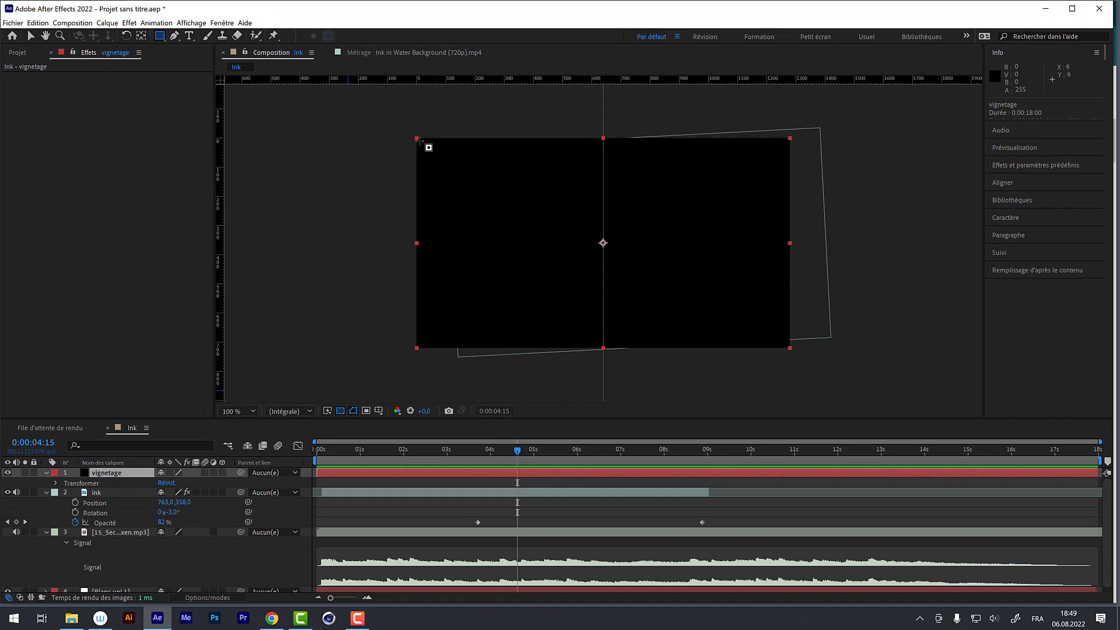
{"action": "mouse_move", "coordinate": [423, 144]}
{"action": "left_mouse_down"}
{"action": "mouse_move", "coordinate": [712, 308]}
{"action": "mouse_move", "coordinate": [753, 352]}
{"action": "mouse_move", "coordinate": [783, 343]}
{"action": "left_mouse_up"}
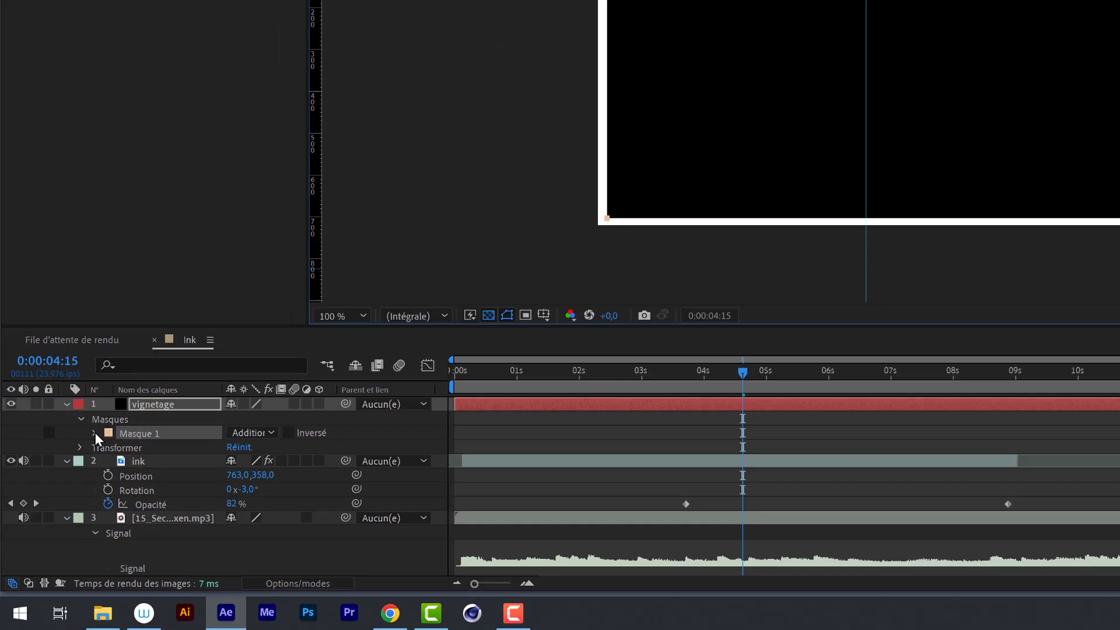
Invert the rectangular mask on the vignetage layer and set its feather to 87 pixels
{"action": "left_click", "coordinate": [64, 493]}
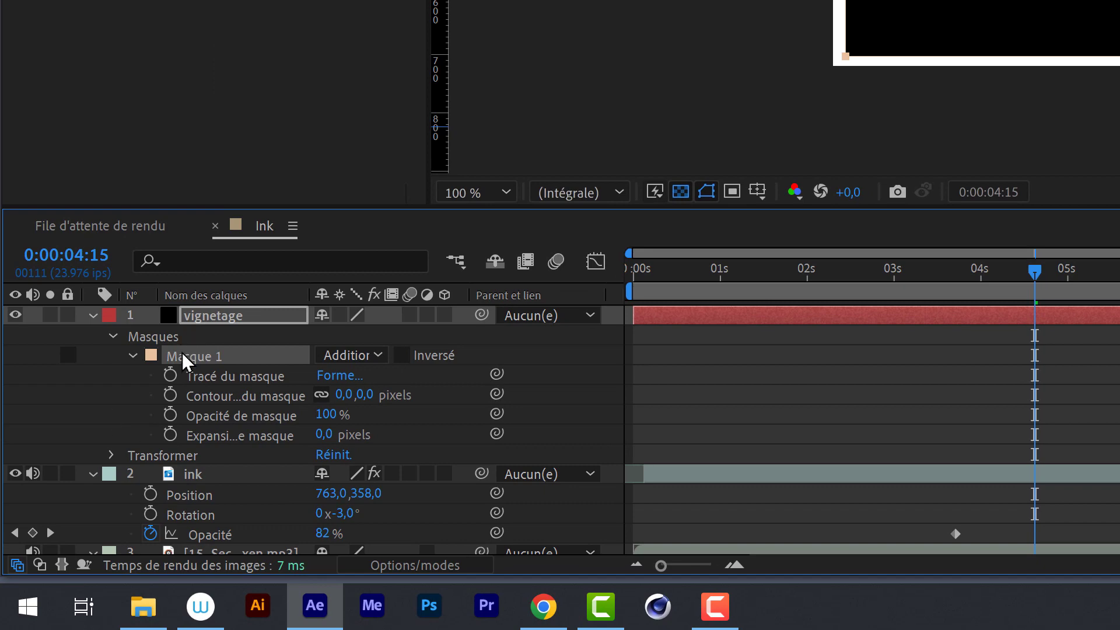
{"action": "left_click", "coordinate": [403, 355]}
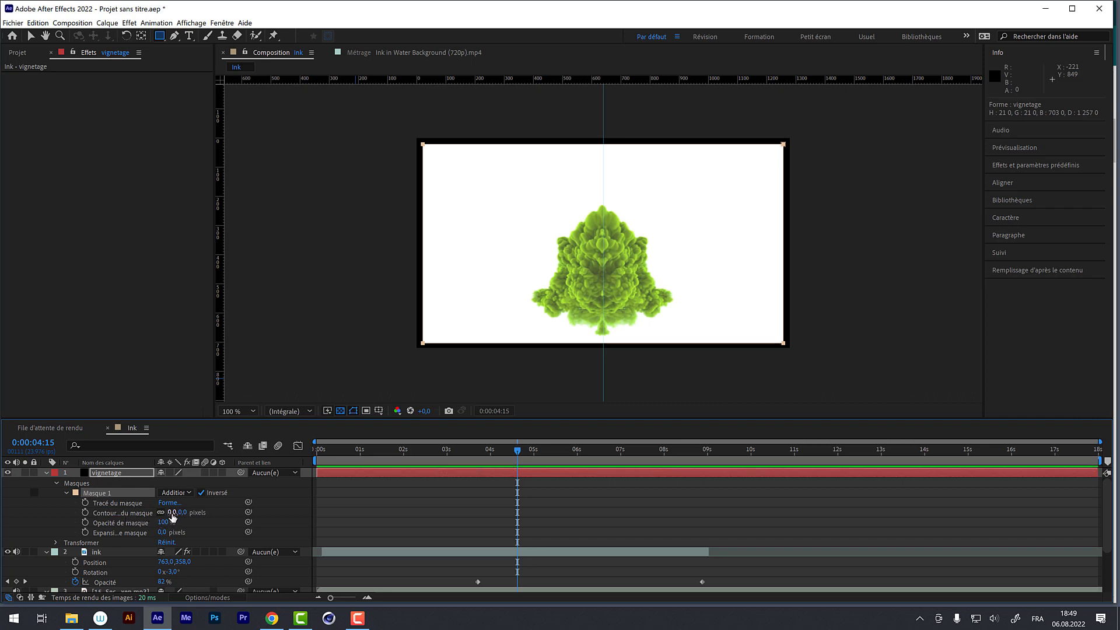
{"action": "left_click_drag", "start_coordinate": [172, 514], "coordinate": [242, 532]}
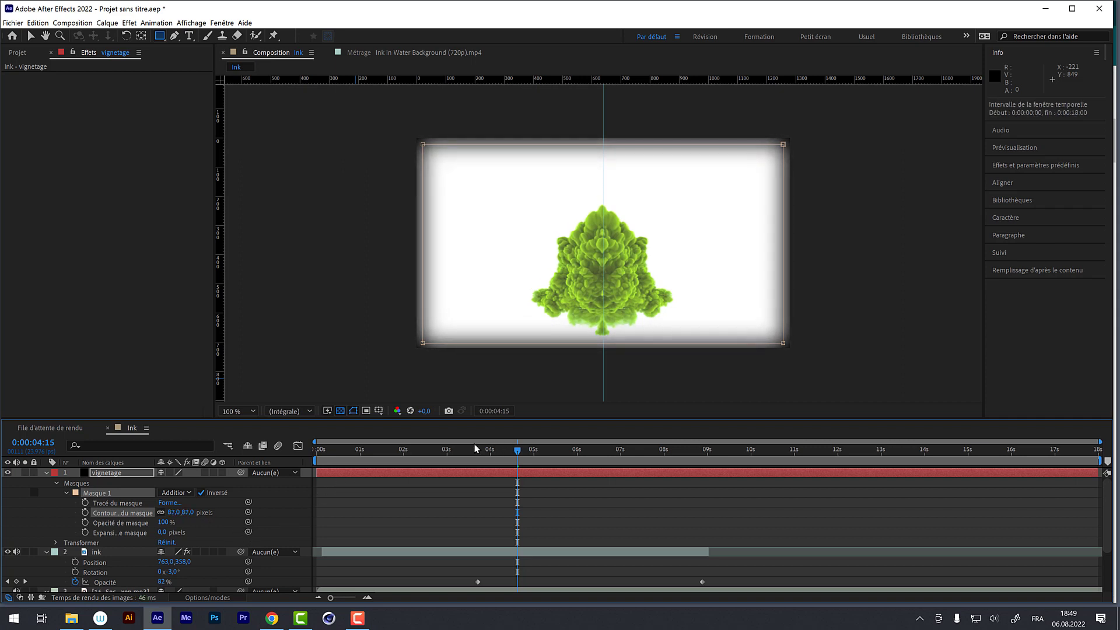
Show only the opacity property of the vignetage layer and scrub through the animation to check the vignette
{"action": "mouse_move", "coordinate": [464, 446]}
{"action": "left_mouse_down"}
{"action": "mouse_move", "coordinate": [400, 452]}
{"action": "mouse_move", "coordinate": [580, 471]}
{"action": "mouse_move", "coordinate": [339, 461]}
{"action": "mouse_move", "coordinate": [540, 478]}
{"action": "left_mouse_up"}
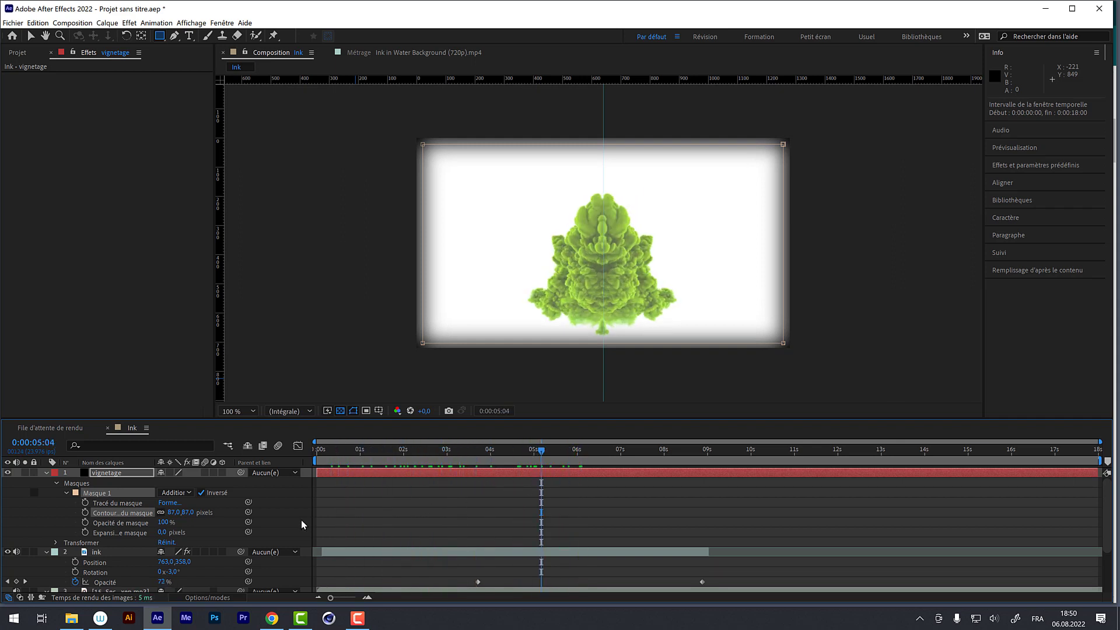
{"action": "left_click", "coordinate": [101, 474]}
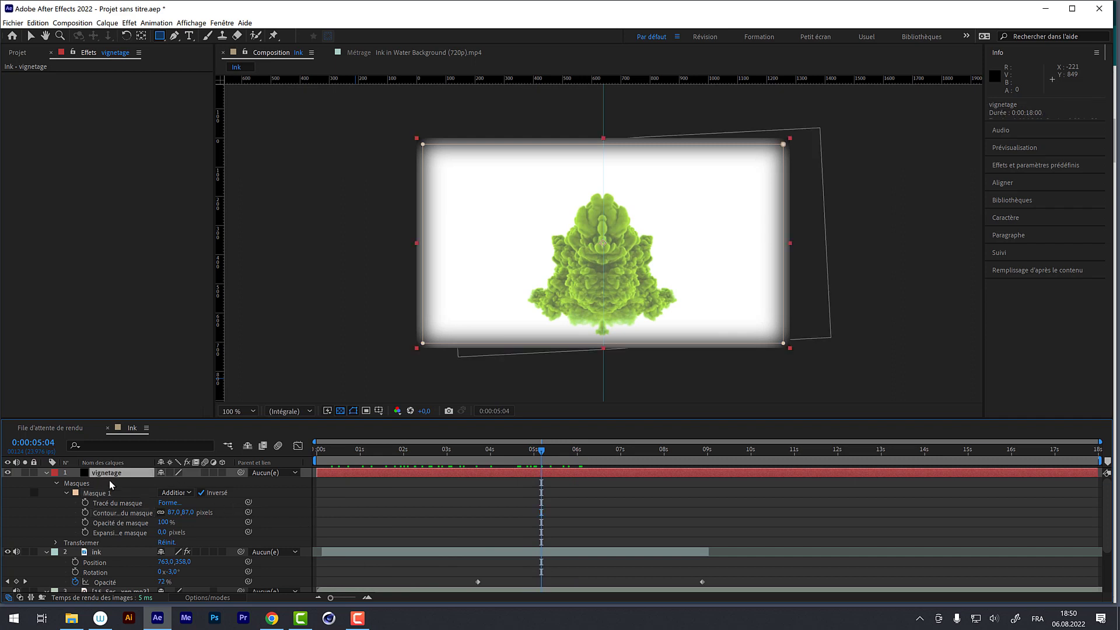
{"action": "left_click", "coordinate": [56, 483]}
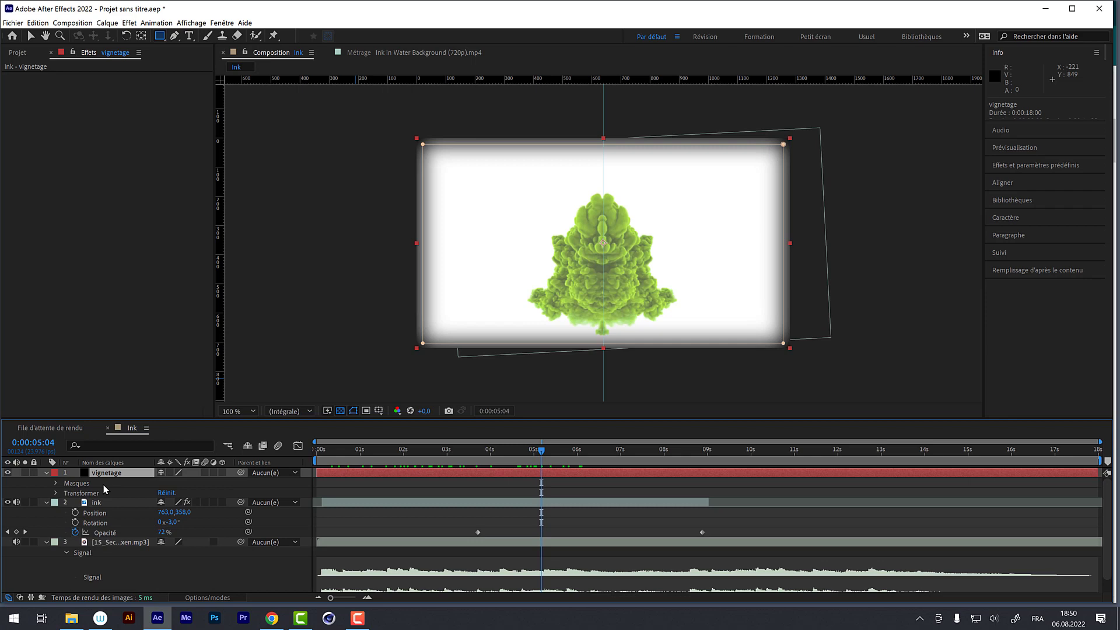
{"action": "key", "text": "t"}
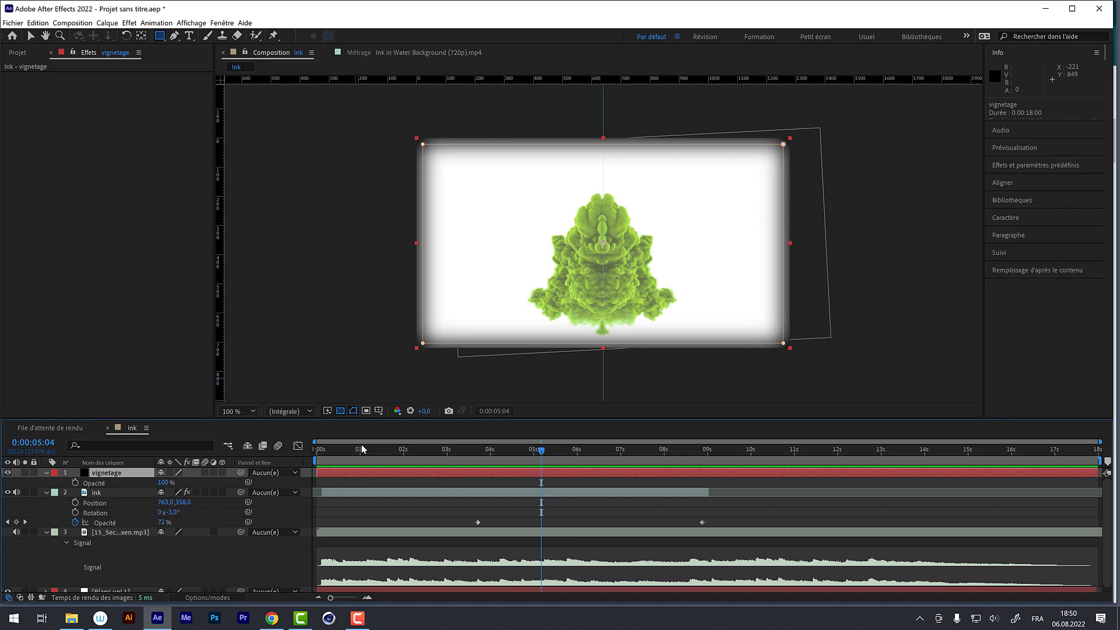
{"action": "left_click_drag", "start_coordinate": [363, 449], "coordinate": [417, 452]}
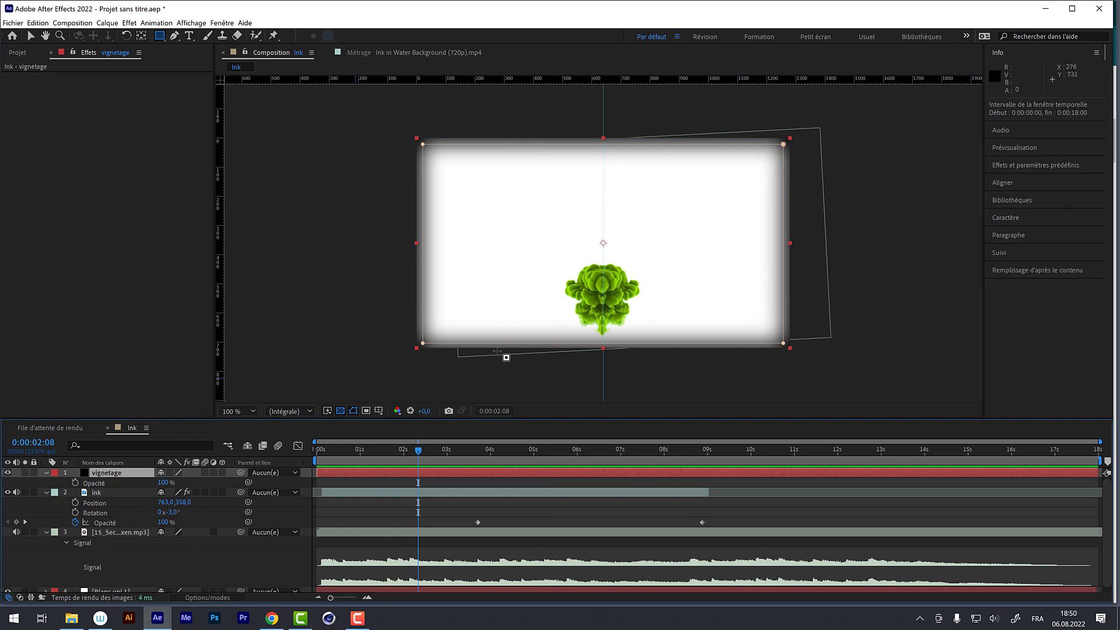
{"action": "mouse_move", "coordinate": [422, 450]}
{"action": "left_mouse_down"}
{"action": "mouse_move", "coordinate": [549, 451]}
{"action": "mouse_move", "coordinate": [426, 468]}
{"action": "mouse_move", "coordinate": [691, 457]}
{"action": "mouse_move", "coordinate": [467, 478]}
{"action": "mouse_move", "coordinate": [419, 499]}
{"action": "mouse_move", "coordinate": [499, 495]}
{"action": "left_mouse_up"}
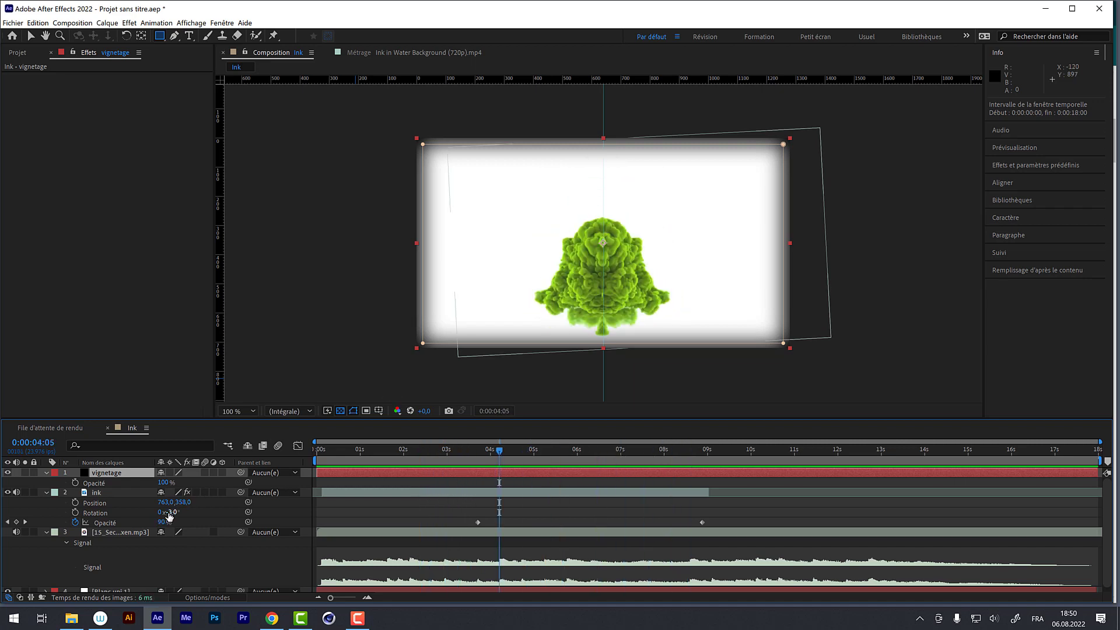
Apply the Balance des couleurs (TLS) colour correction effect to the ink layer
{"action": "left_click", "coordinate": [105, 492]}
{"action": "mouse_move", "coordinate": [484, 454]}
{"action": "left_mouse_down"}
{"action": "mouse_move", "coordinate": [426, 456]}
{"action": "mouse_move", "coordinate": [458, 455]}
{"action": "left_mouse_up"}
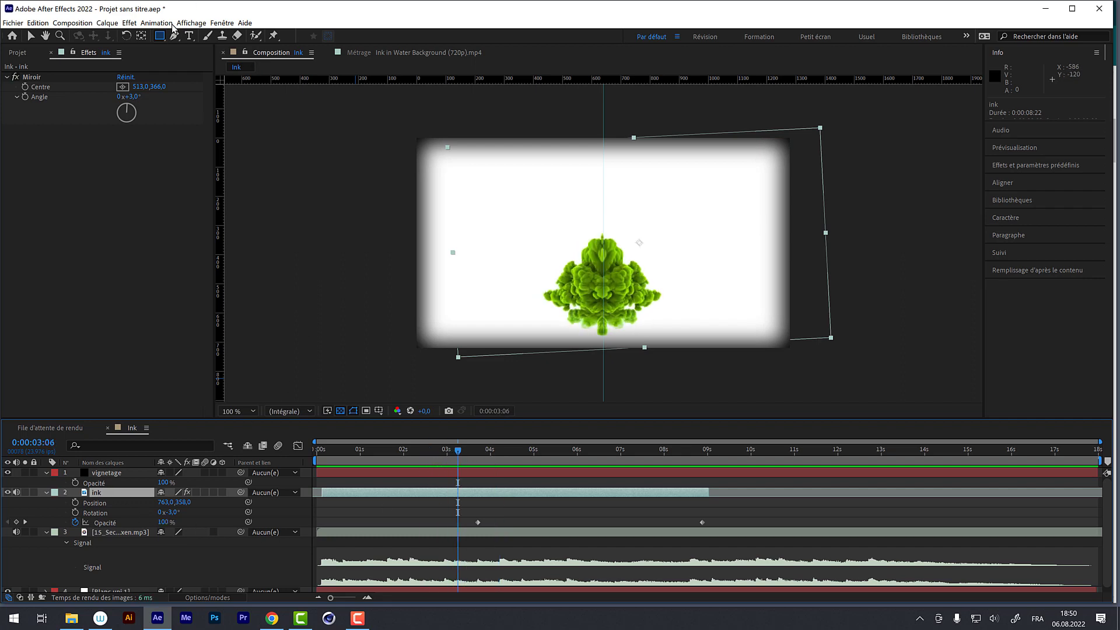
{"action": "left_click", "coordinate": [130, 24]}
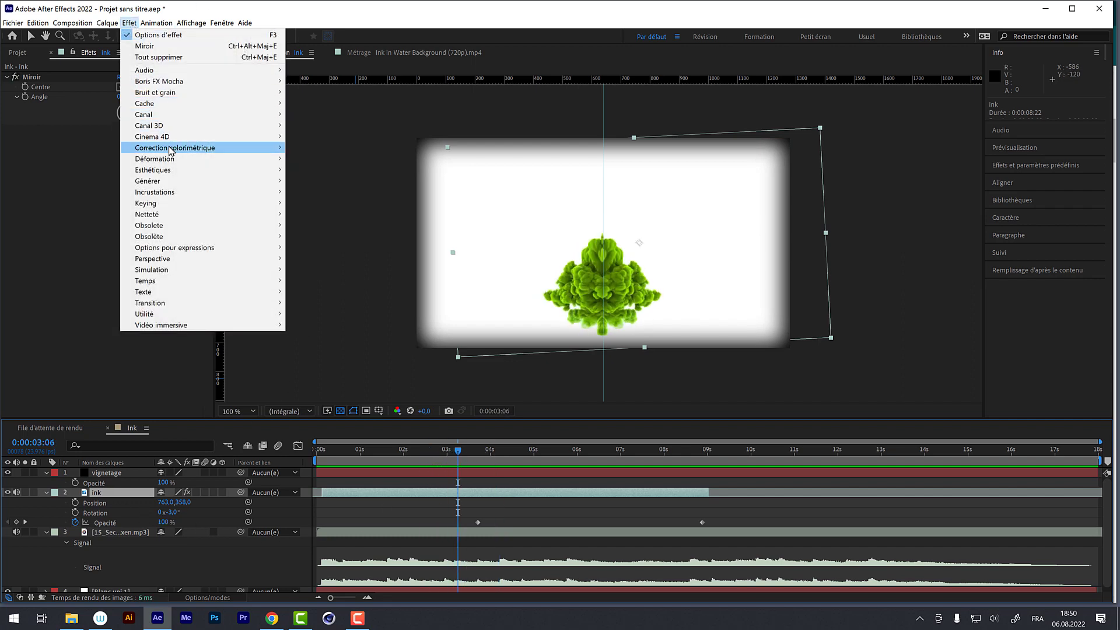
{"action": "mouse_move", "coordinate": [172, 149]}
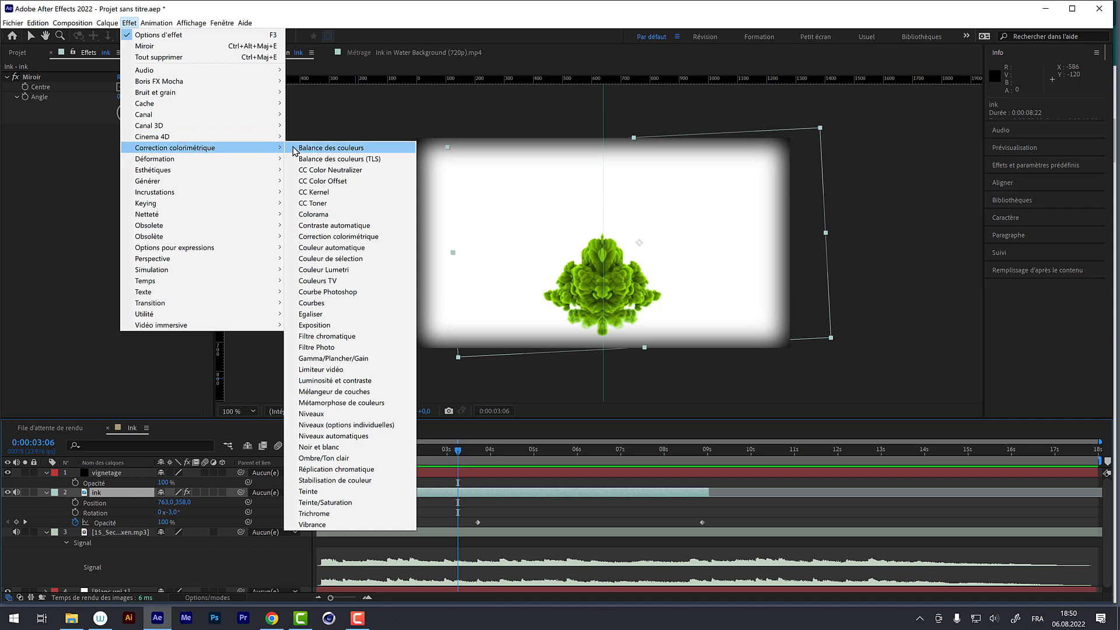
{"action": "left_click", "coordinate": [329, 160]}
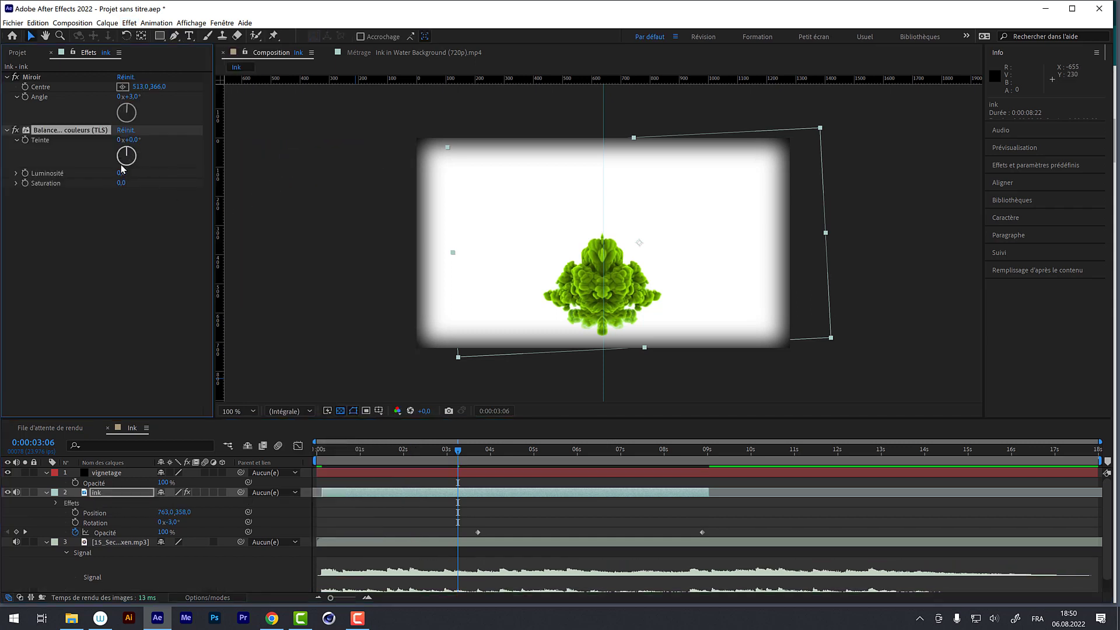
Animate the effect's Teinte on the ink layer with keyframes of 0° at 0:00:00:00 and 124° at 0:00:06:04
{"action": "left_click", "coordinate": [458, 448]}
{"action": "left_click_drag", "start_coordinate": [459, 449], "coordinate": [316, 464]}
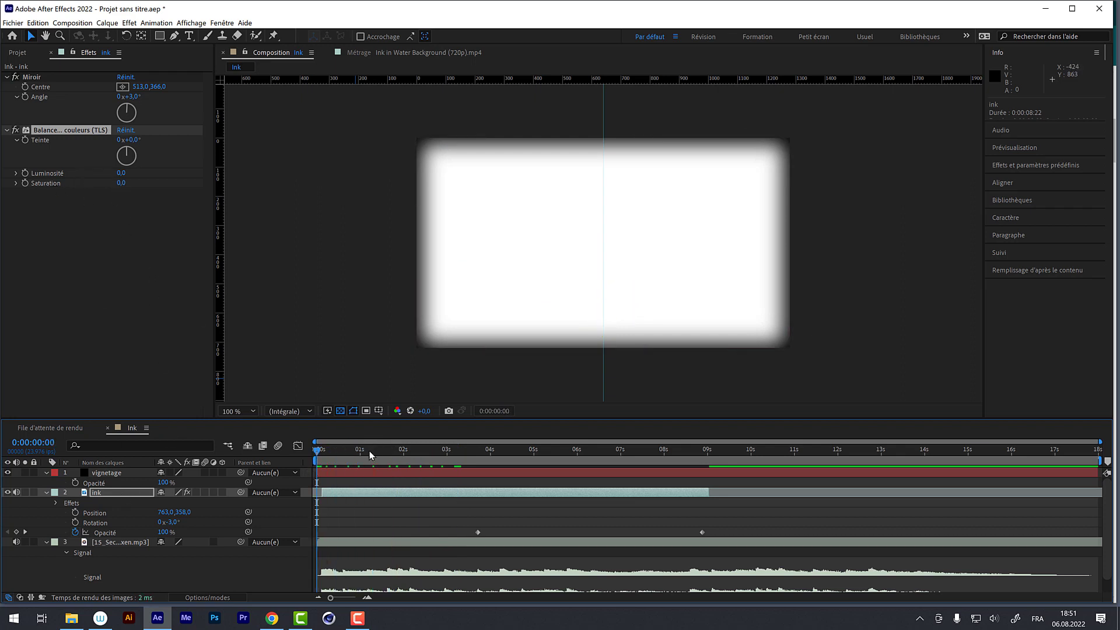
{"action": "left_click", "coordinate": [25, 138]}
{"action": "mouse_move", "coordinate": [320, 455]}
{"action": "left_mouse_down"}
{"action": "mouse_move", "coordinate": [715, 482]}
{"action": "mouse_move", "coordinate": [588, 452]}
{"action": "left_mouse_up"}
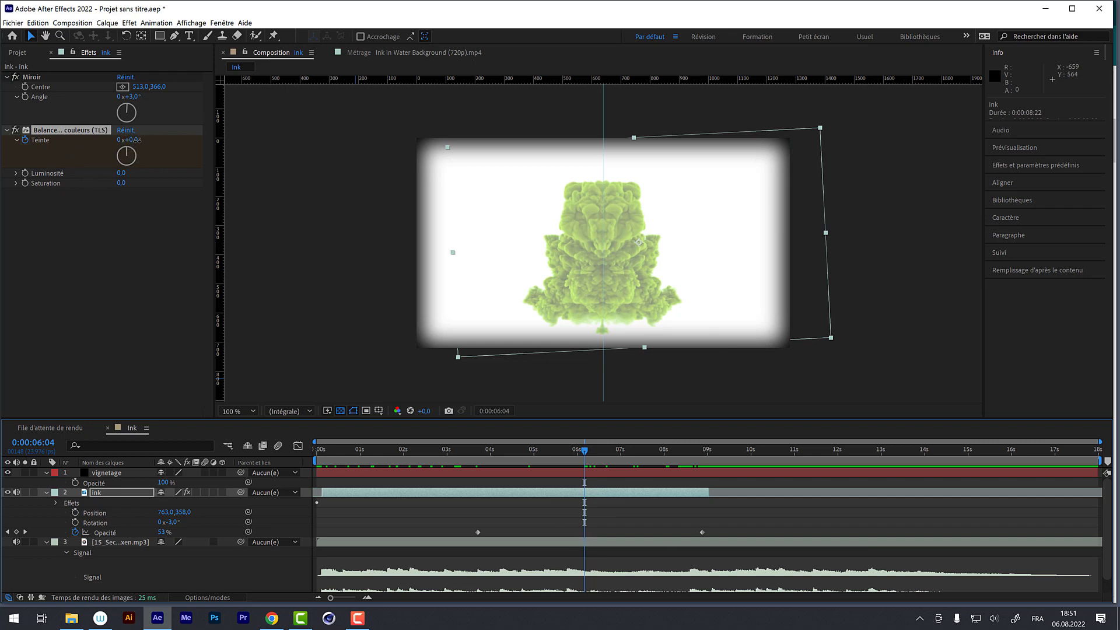
{"action": "mouse_move", "coordinate": [136, 140]}
{"action": "left_mouse_down"}
{"action": "mouse_move", "coordinate": [210, 130]}
{"action": "mouse_move", "coordinate": [196, 135]}
{"action": "left_mouse_up"}
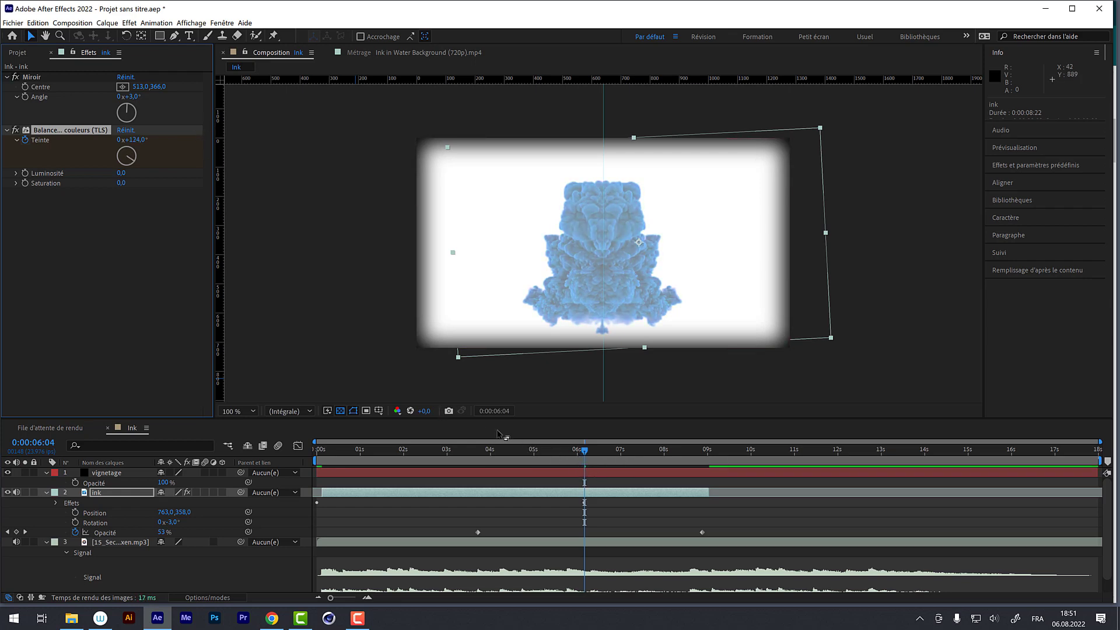
Reveal the Teinte keyframes of the ink layer and move the second one to 0:00:09:01, at the end of the clip
{"action": "left_click_drag", "start_coordinate": [585, 453], "coordinate": [602, 453]}
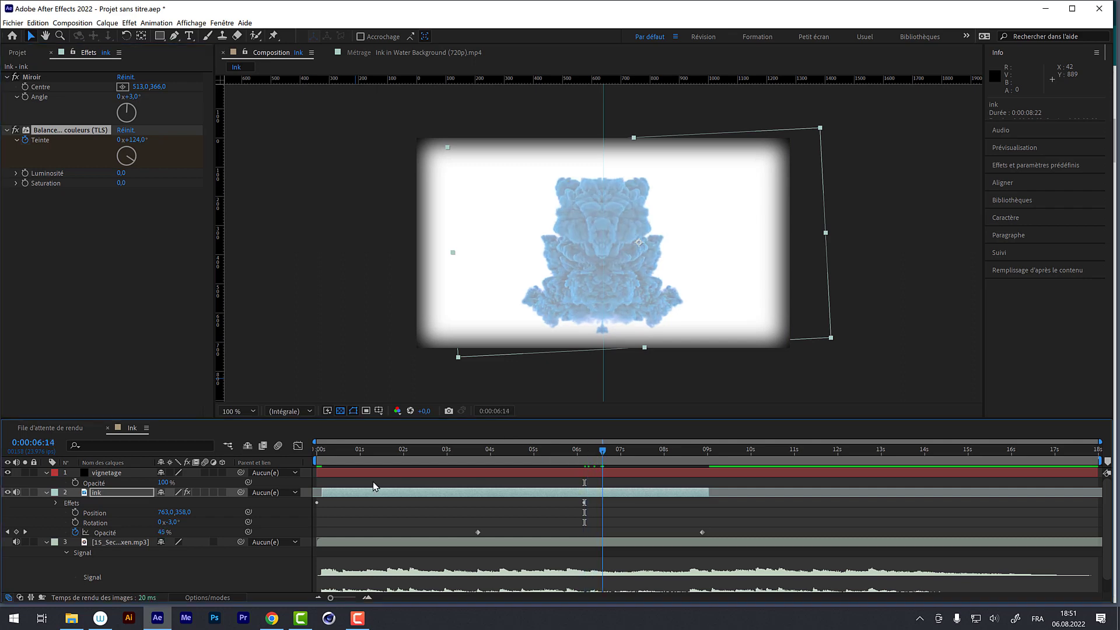
{"action": "left_click", "coordinate": [98, 505]}
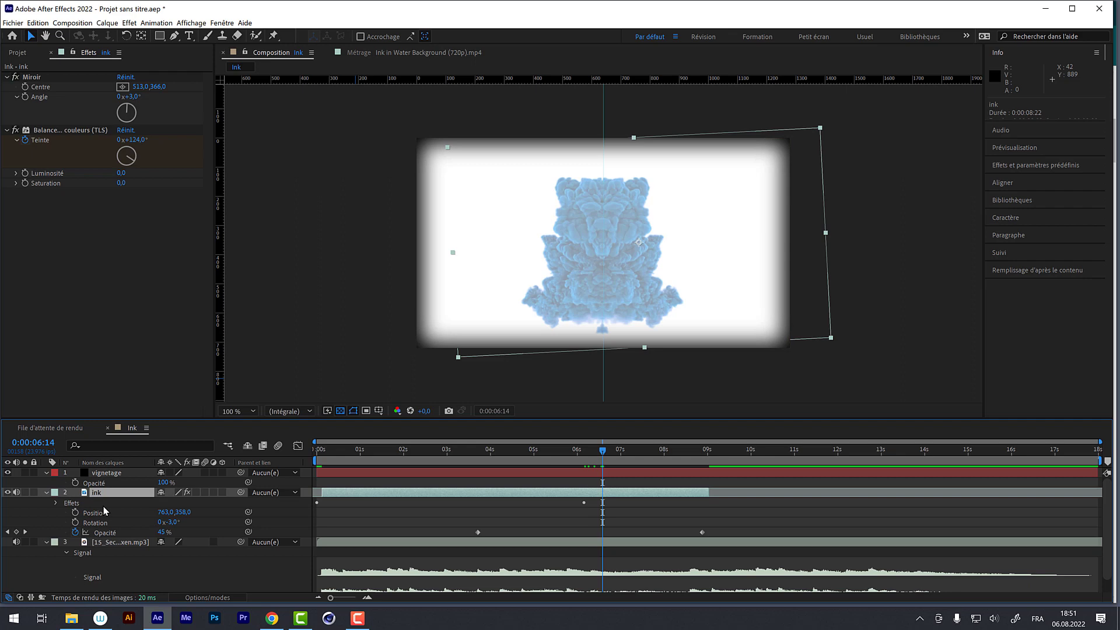
{"action": "key", "text": "e"}
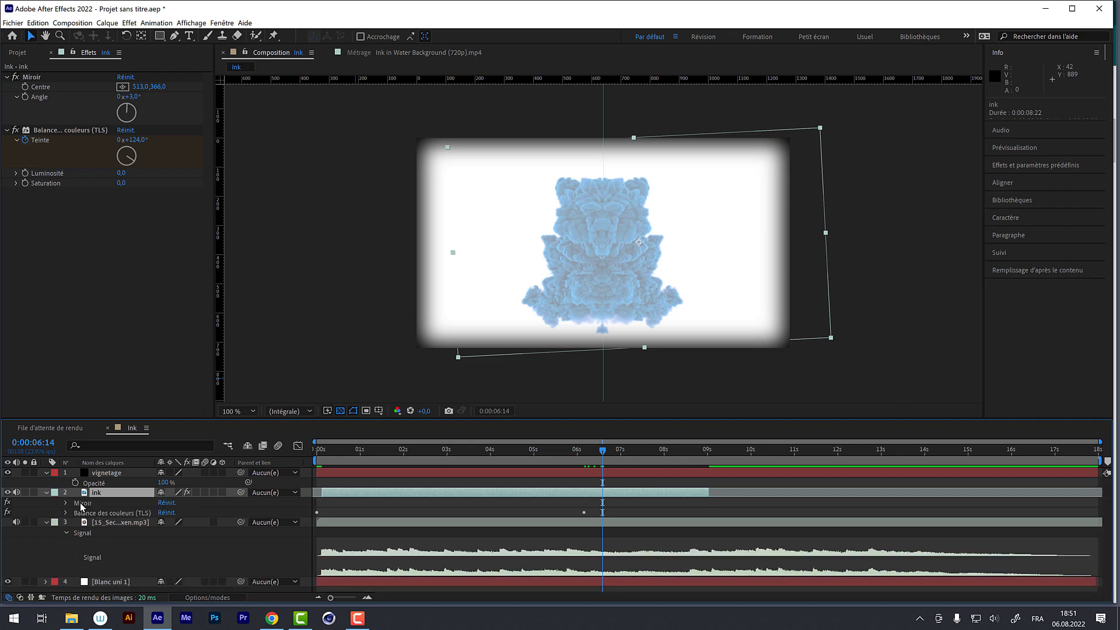
{"action": "left_click", "coordinate": [75, 512]}
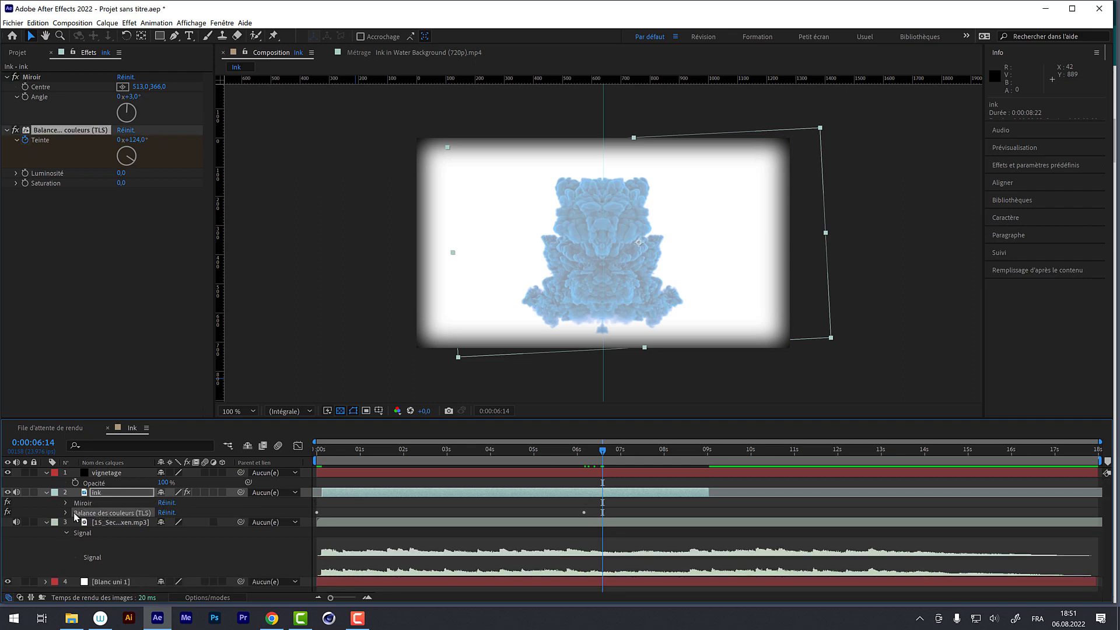
{"action": "left_click", "coordinate": [64, 513]}
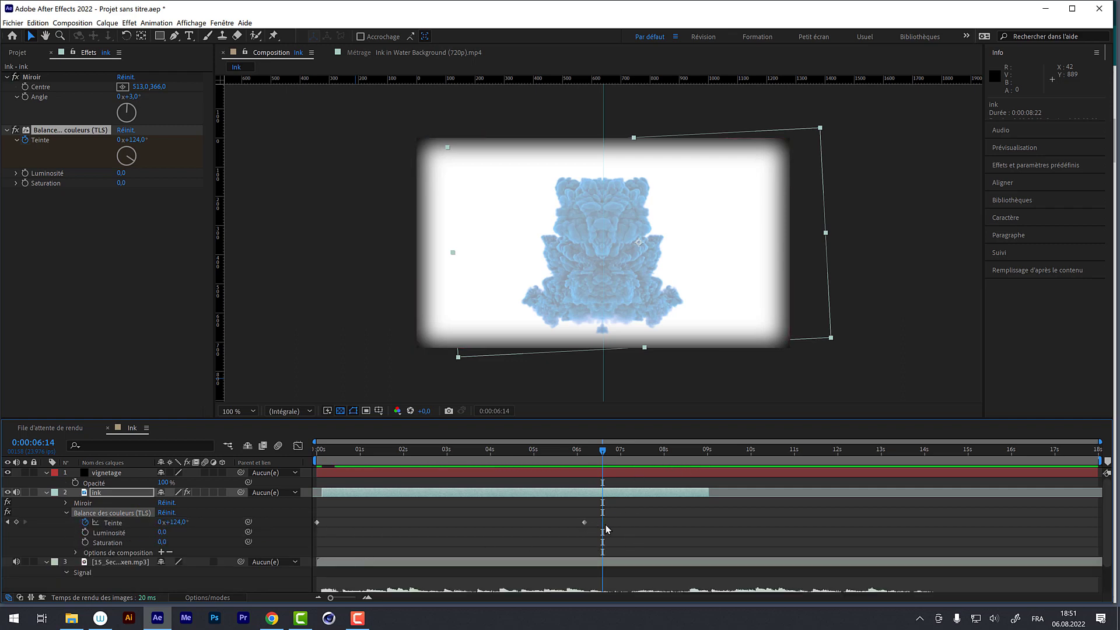
{"action": "left_click_drag", "start_coordinate": [585, 522], "coordinate": [708, 525]}
Play the composition from the start and scrub through it to review the ink's colour change
{"action": "left_click", "coordinate": [700, 451]}
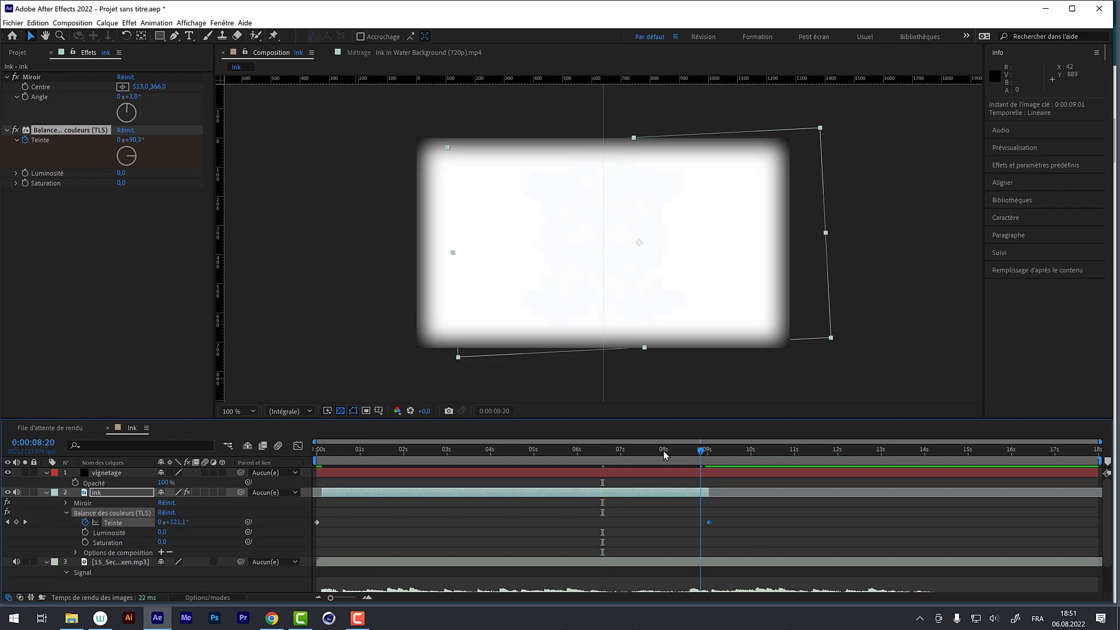
{"action": "key", "text": "Home"}
{"action": "key", "text": "space"}
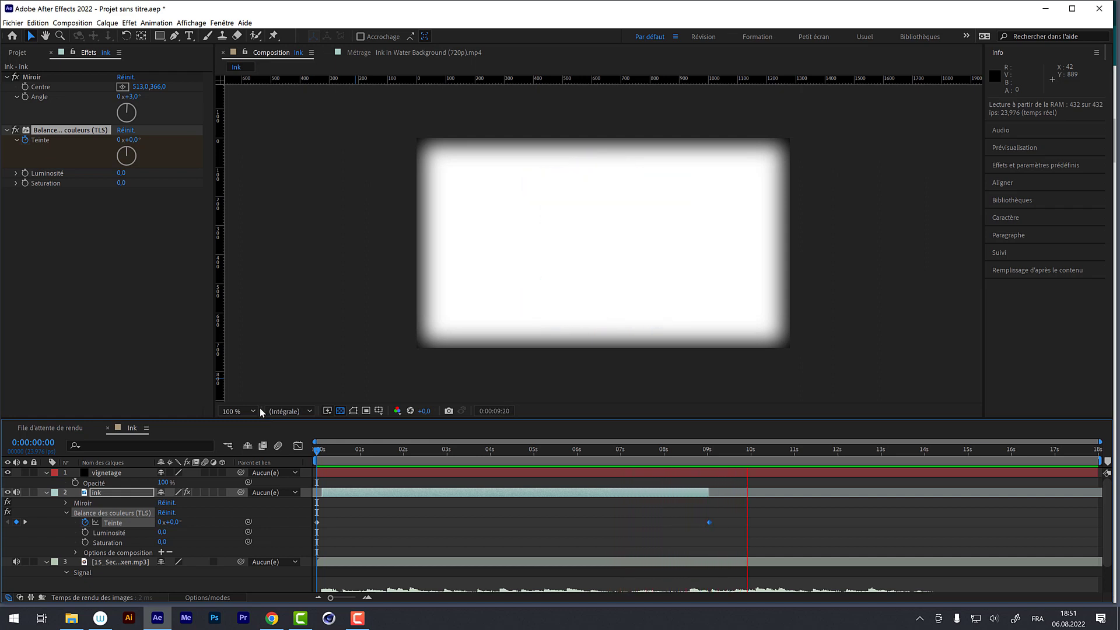
{"action": "mouse_move", "coordinate": [437, 448]}
{"action": "left_mouse_down"}
{"action": "mouse_move", "coordinate": [348, 456]}
{"action": "mouse_move", "coordinate": [539, 464]}
{"action": "left_mouse_up"}
{"action": "mouse_move", "coordinate": [465, 468]}
{"action": "left_mouse_down"}
{"action": "mouse_move", "coordinate": [379, 479]}
{"action": "mouse_move", "coordinate": [692, 489]}
{"action": "mouse_move", "coordinate": [685, 495]}
{"action": "mouse_move", "coordinate": [722, 500]}
{"action": "mouse_move", "coordinate": [687, 519]}
{"action": "mouse_move", "coordinate": [345, 536]}
{"action": "left_mouse_up"}
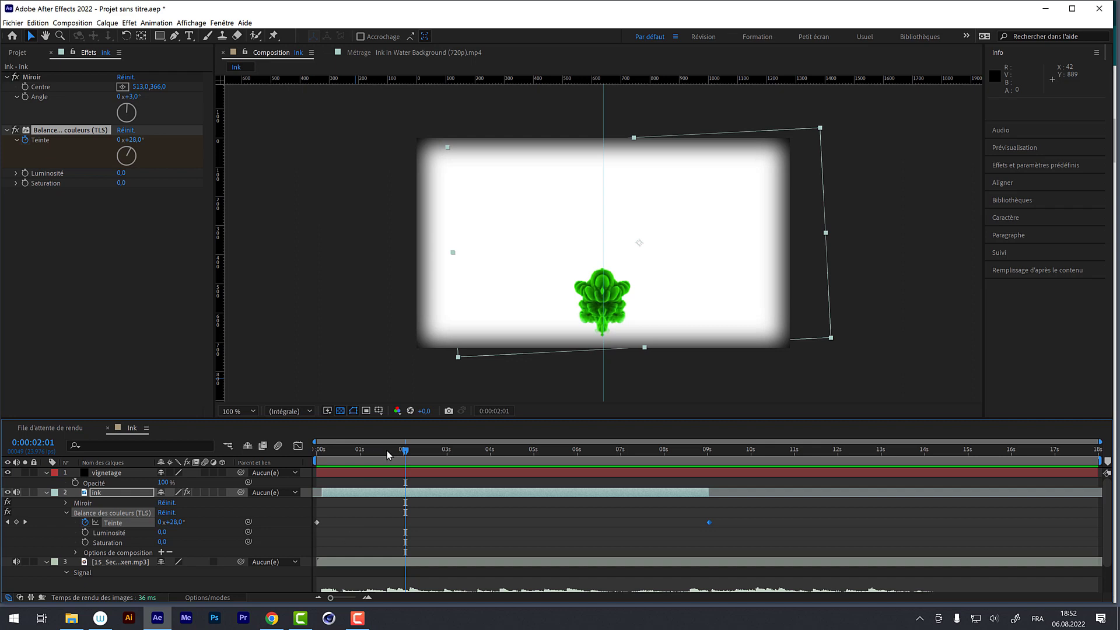
{"action": "mouse_move", "coordinate": [382, 450]}
{"action": "left_mouse_down"}
{"action": "mouse_move", "coordinate": [322, 453]}
{"action": "mouse_move", "coordinate": [393, 462]}
{"action": "mouse_move", "coordinate": [375, 466]}
{"action": "left_mouse_up"}
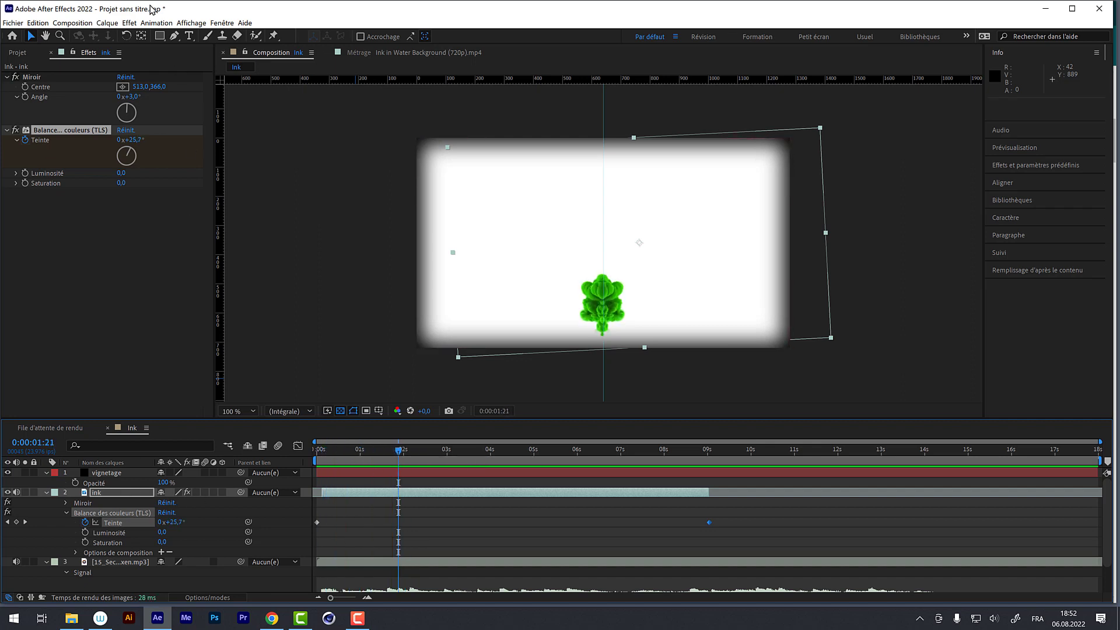
Create a new text layer reading MOTION in the composition
{"action": "left_click", "coordinate": [107, 23]}
{"action": "mouse_move", "coordinate": [221, 22]}
{"action": "mouse_move", "coordinate": [107, 23]}
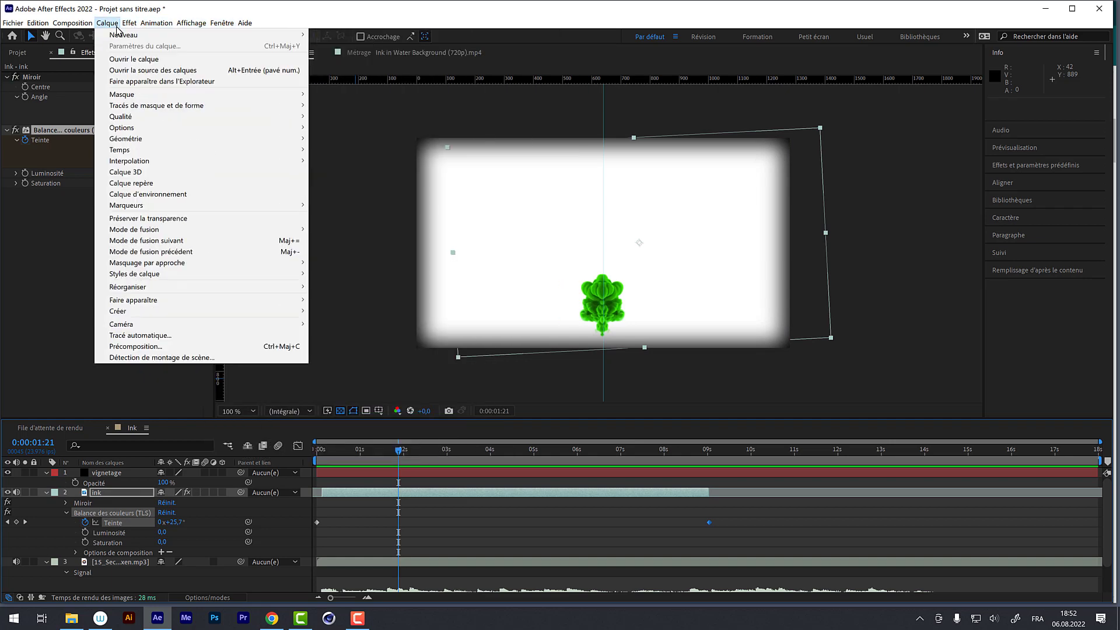
{"action": "left_click", "coordinate": [330, 35]}
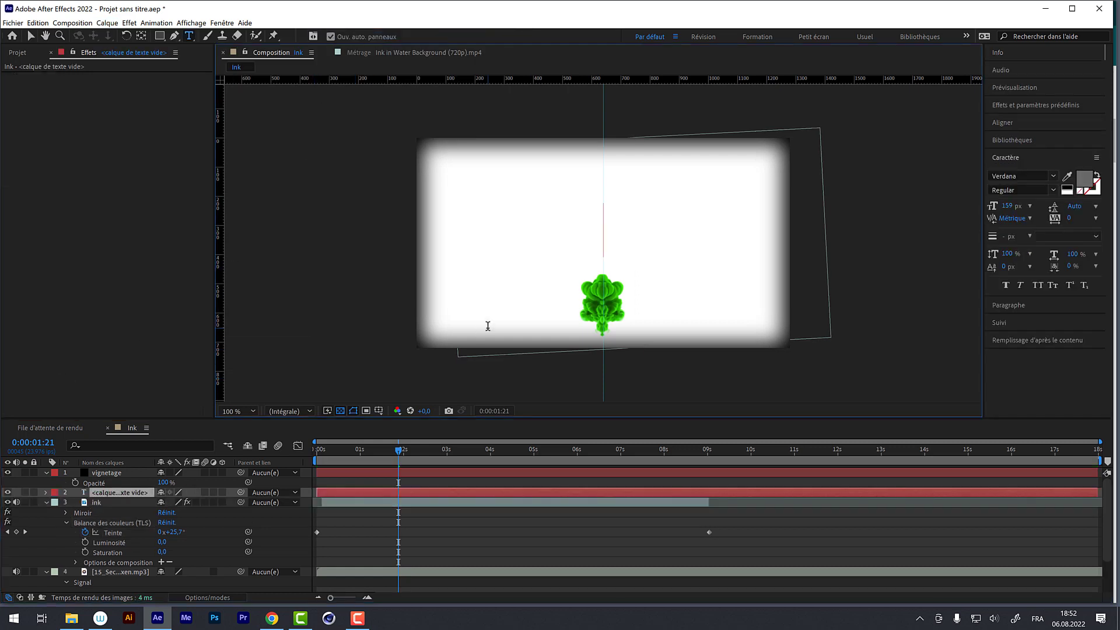
{"action": "type", "text": "MOTION"}
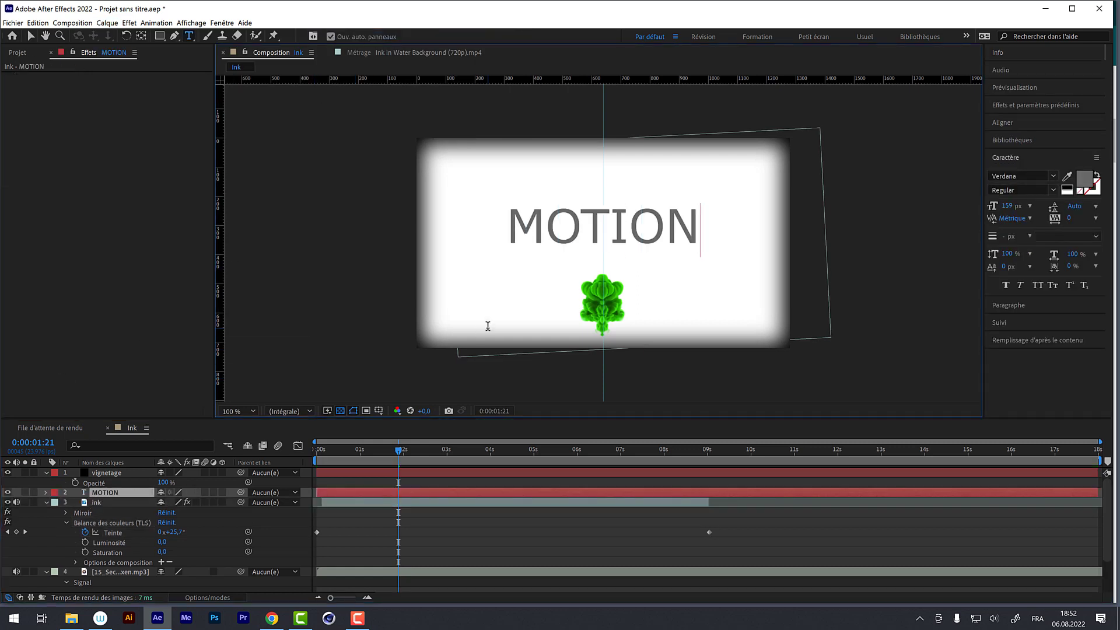
Try to change the MOTION text's fill colour to light grey D9D9D9 without selecting its characters
{"action": "left_click", "coordinate": [1083, 178]}
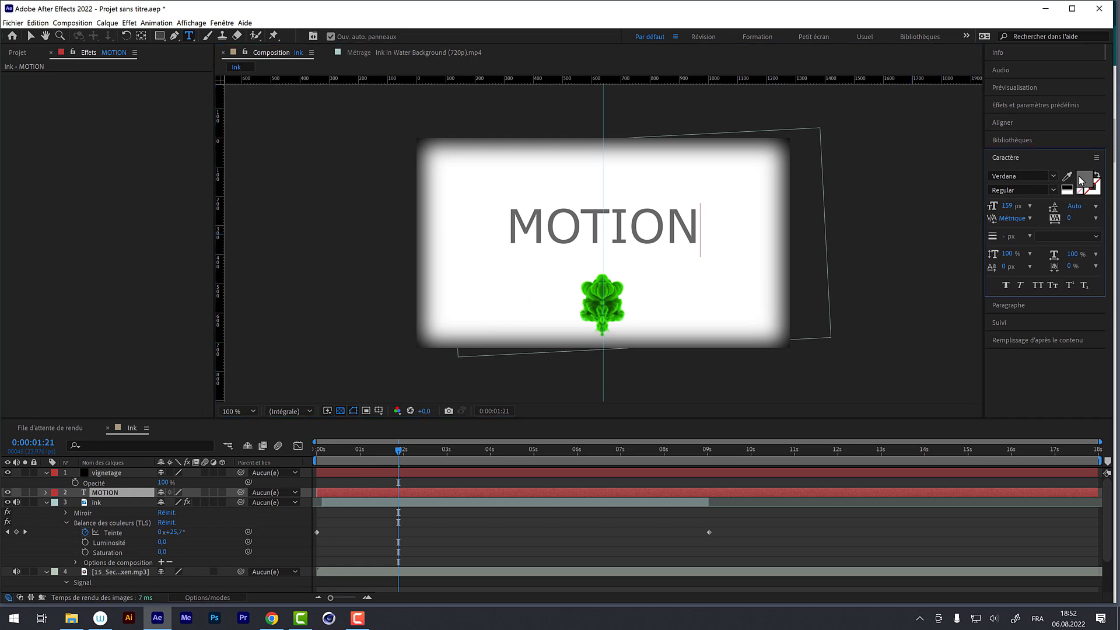
{"action": "left_click_drag", "start_coordinate": [169, 219], "coordinate": [160, 216]}
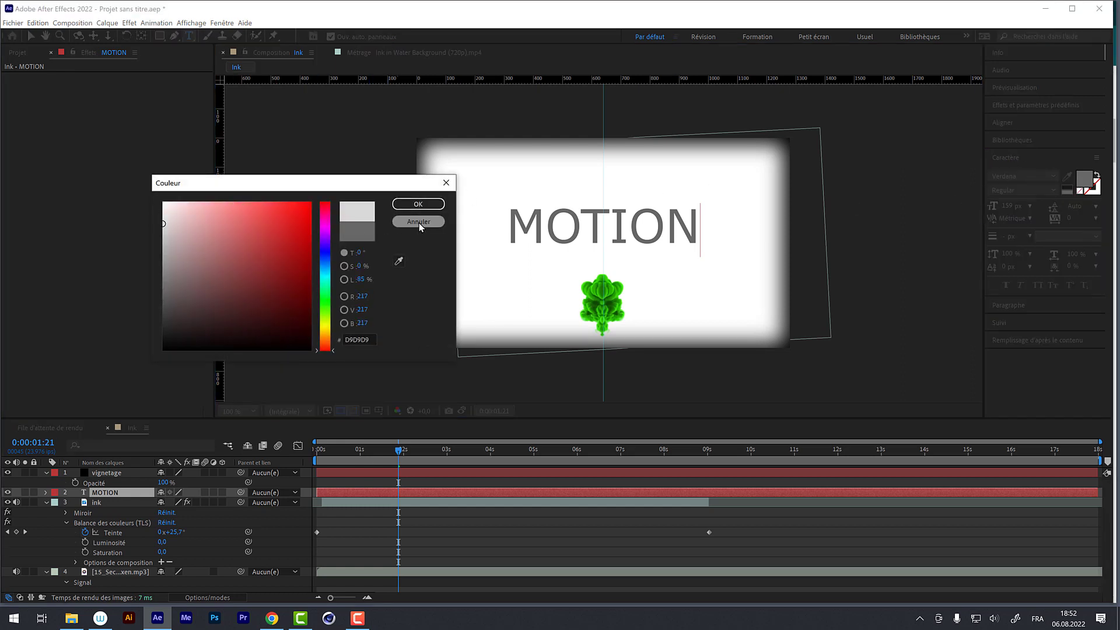
{"action": "left_click", "coordinate": [412, 205]}
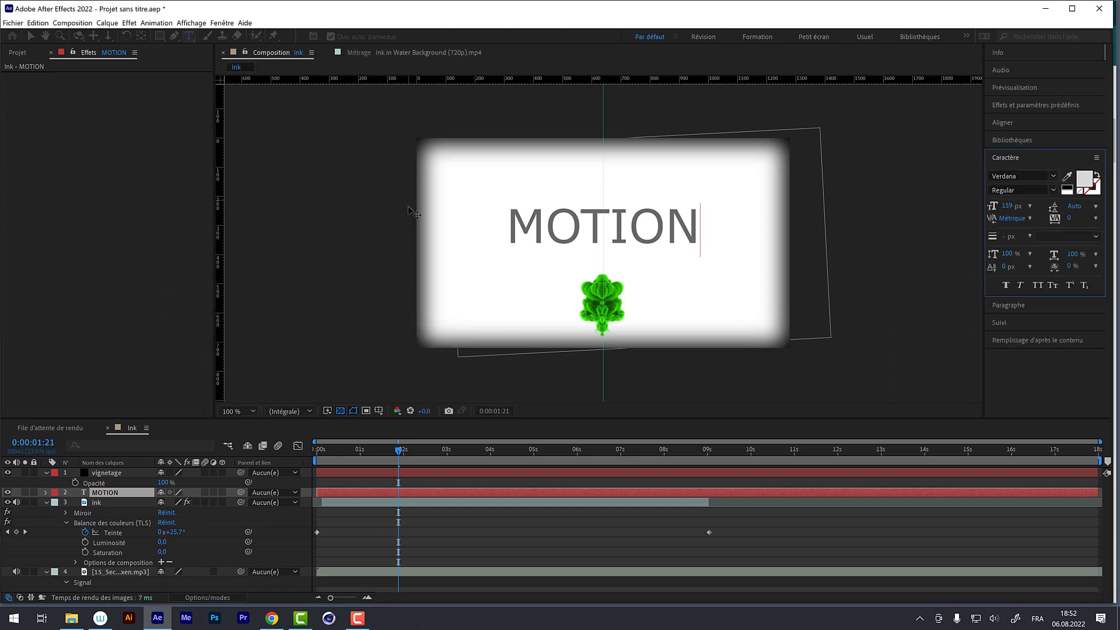
Select the whole word MOTION and set its fill colour to EFEFEF
{"action": "double_click", "coordinate": [683, 222]}
{"action": "left_click", "coordinate": [1089, 184]}
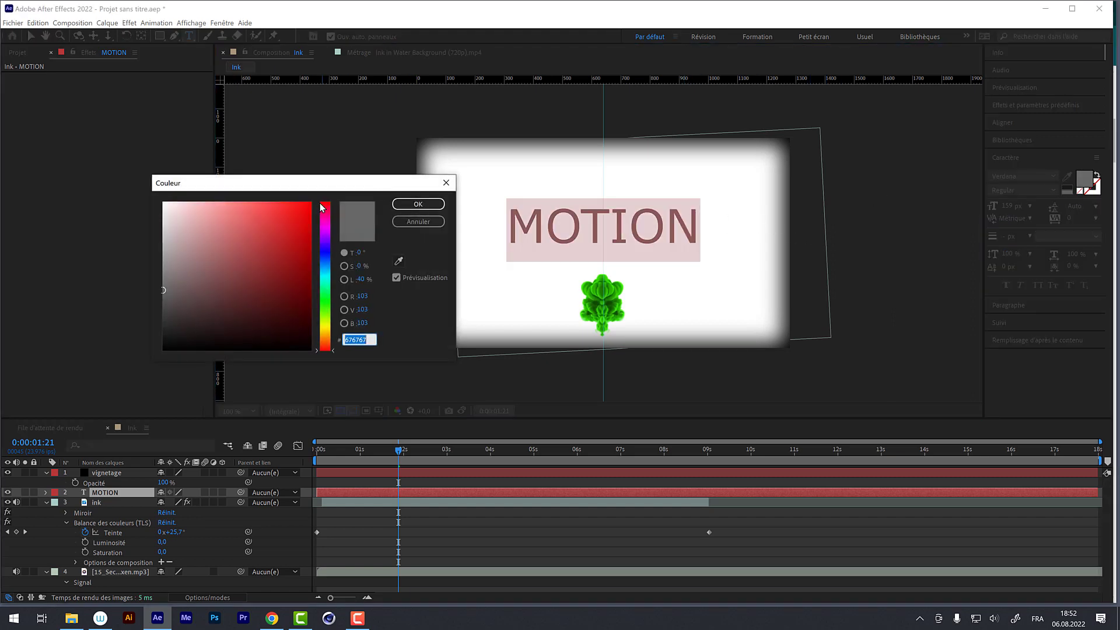
{"action": "left_click_drag", "start_coordinate": [245, 214], "coordinate": [146, 211]}
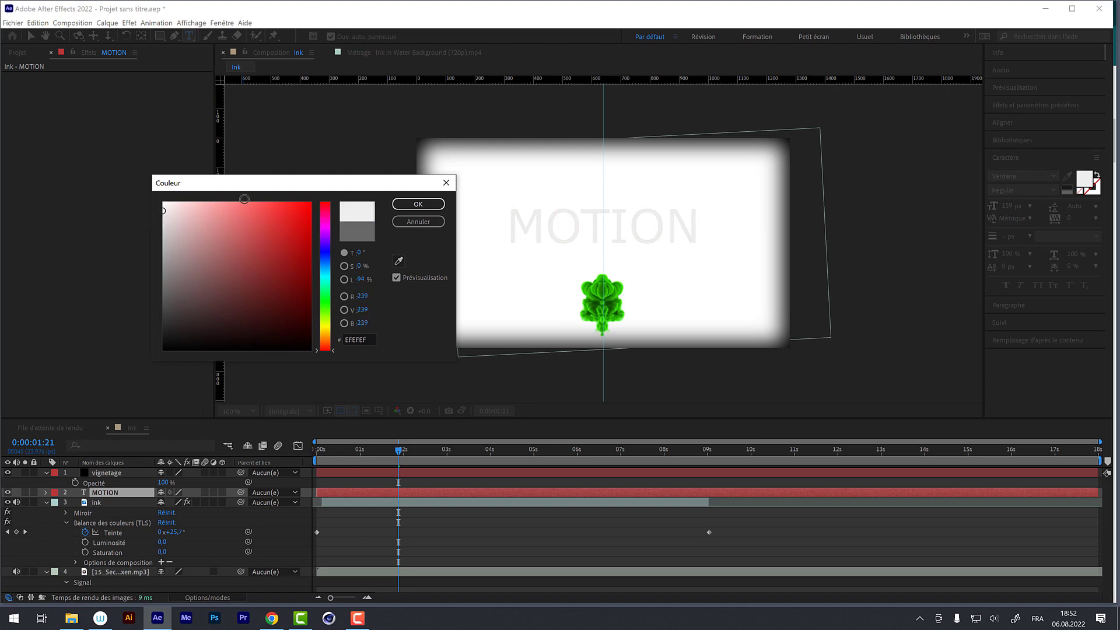
{"action": "left_click", "coordinate": [418, 203]}
At 0:00:04:22, reveal the MOTION layer's position and align the layer to the composition's left edge
{"action": "mouse_move", "coordinate": [421, 449]}
{"action": "left_mouse_down"}
{"action": "mouse_move", "coordinate": [572, 449]}
{"action": "mouse_move", "coordinate": [535, 449]}
{"action": "left_mouse_up"}
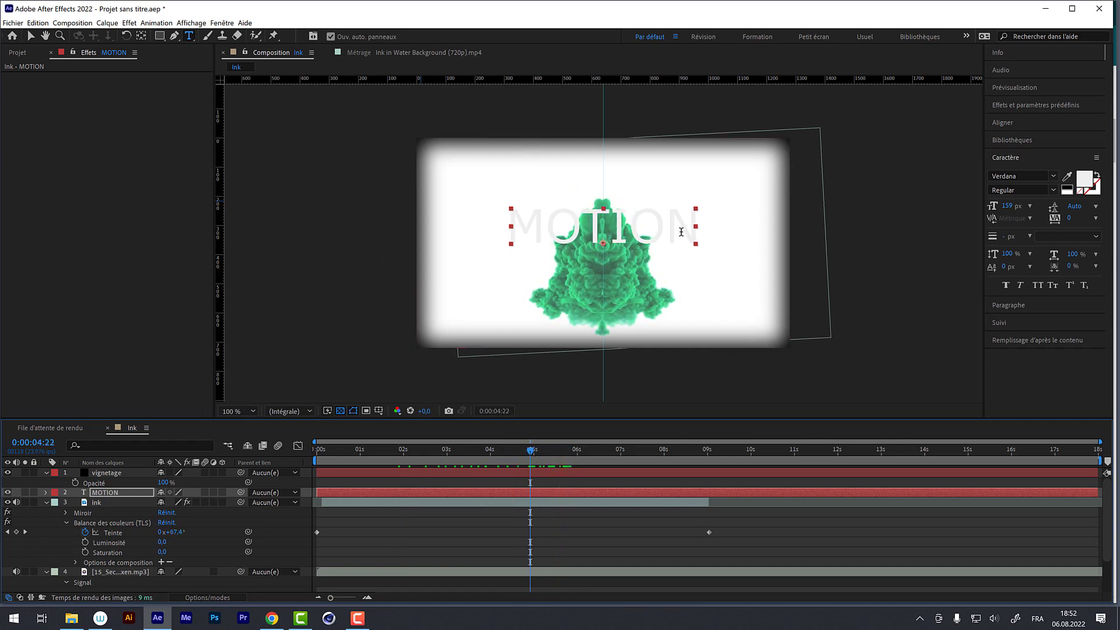
{"action": "left_click", "coordinate": [31, 36]}
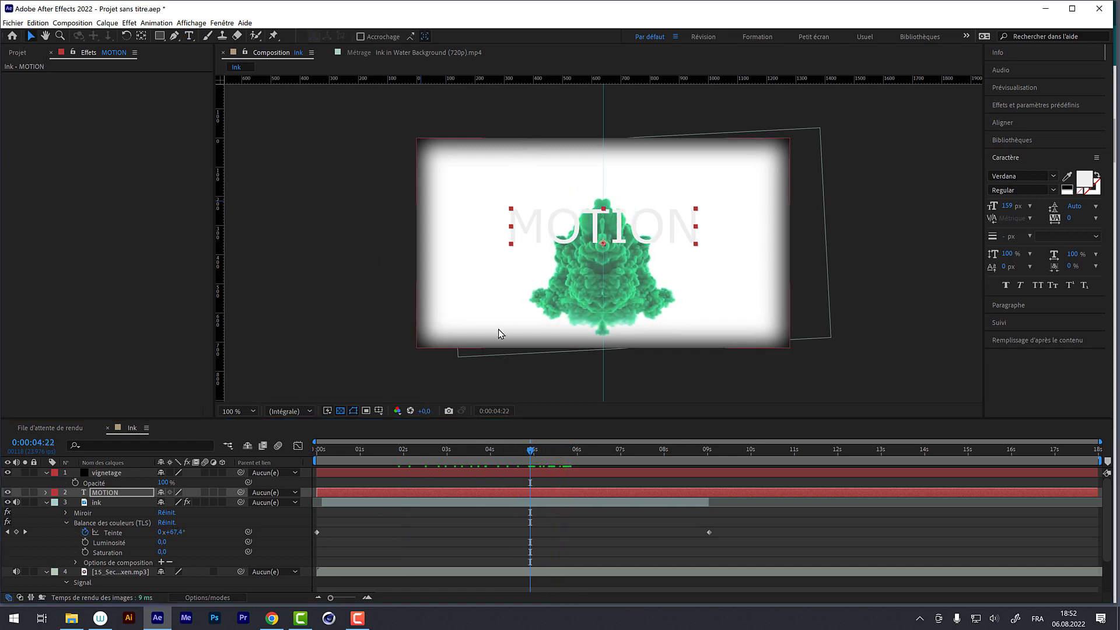
{"action": "left_click", "coordinate": [115, 492]}
{"action": "key", "text": "p"}
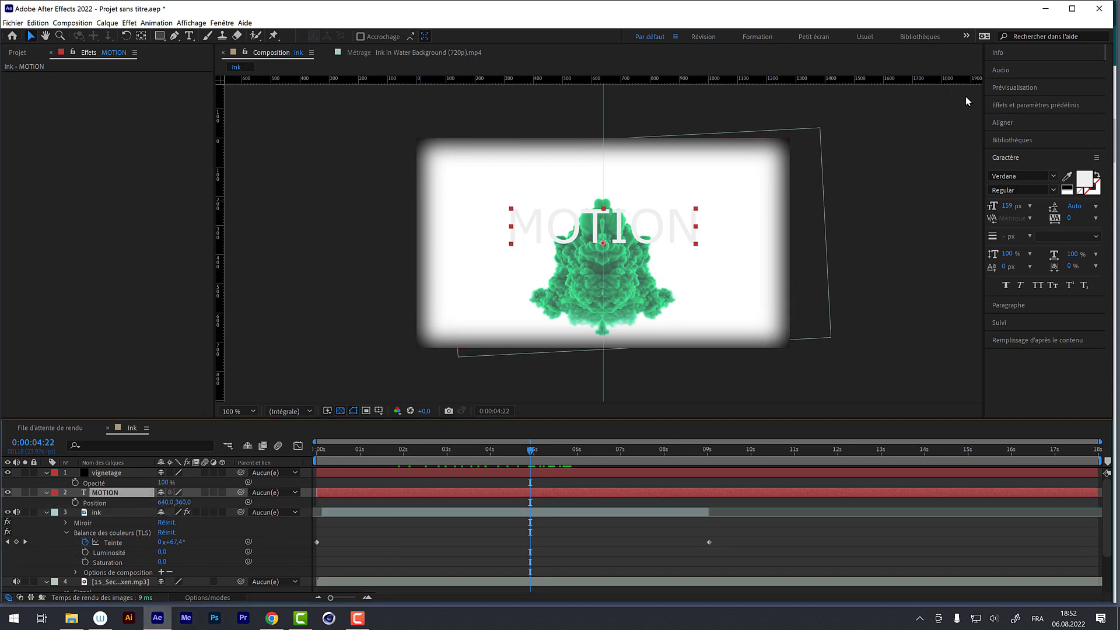
{"action": "left_click", "coordinate": [998, 121]}
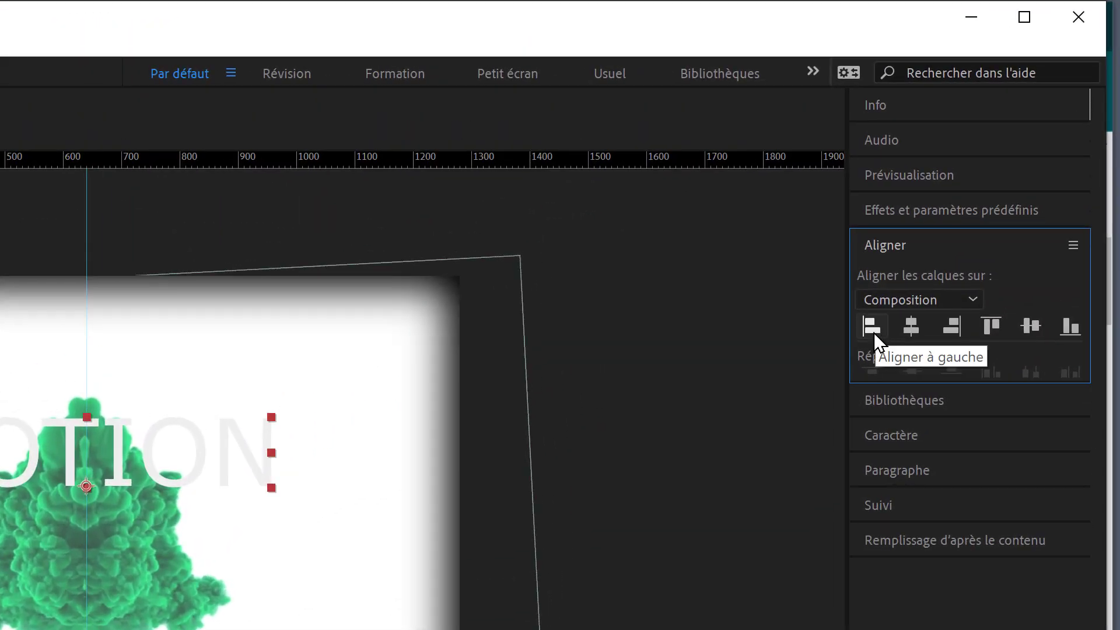
{"action": "left_click", "coordinate": [918, 266]}
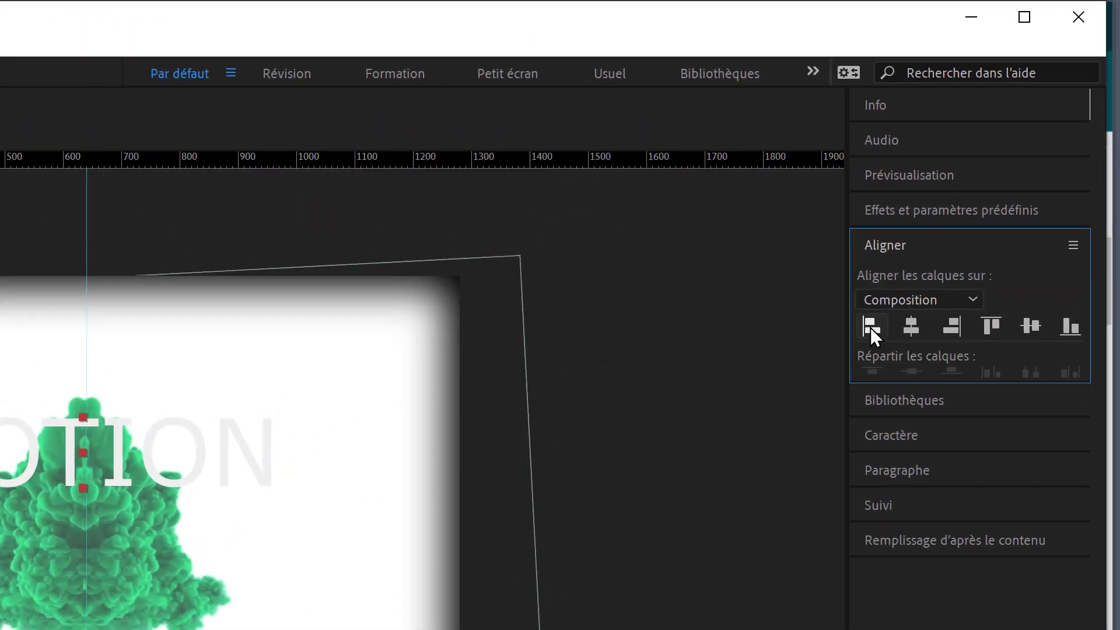
Centre the MOTION layer horizontally and vertically in the composition and preview the result
{"action": "left_click", "coordinate": [953, 326]}
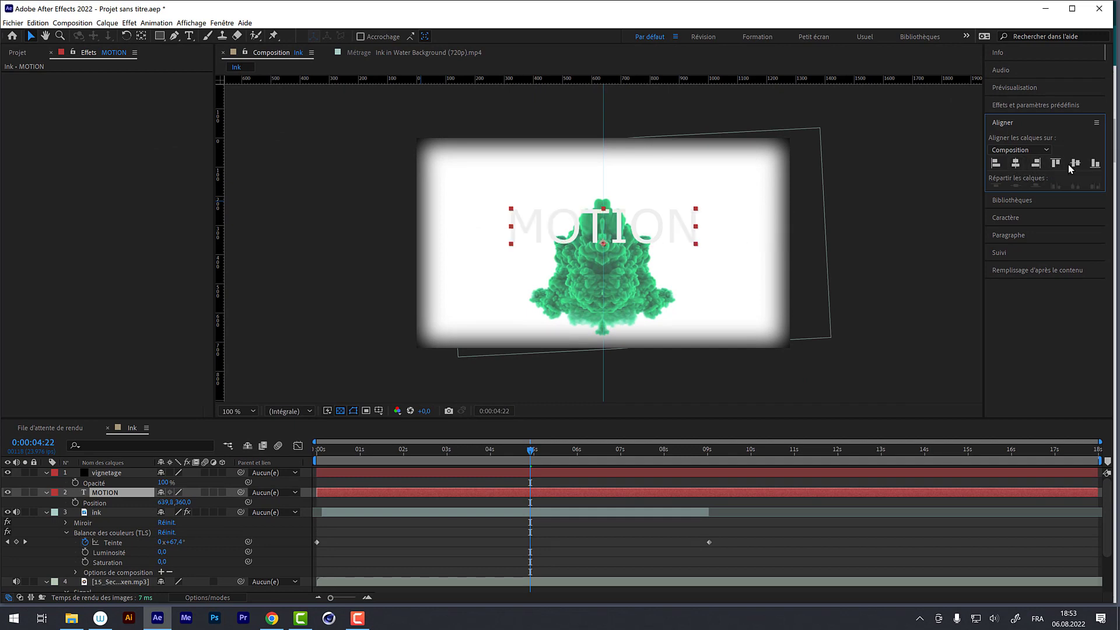
{"action": "left_click", "coordinate": [1073, 165]}
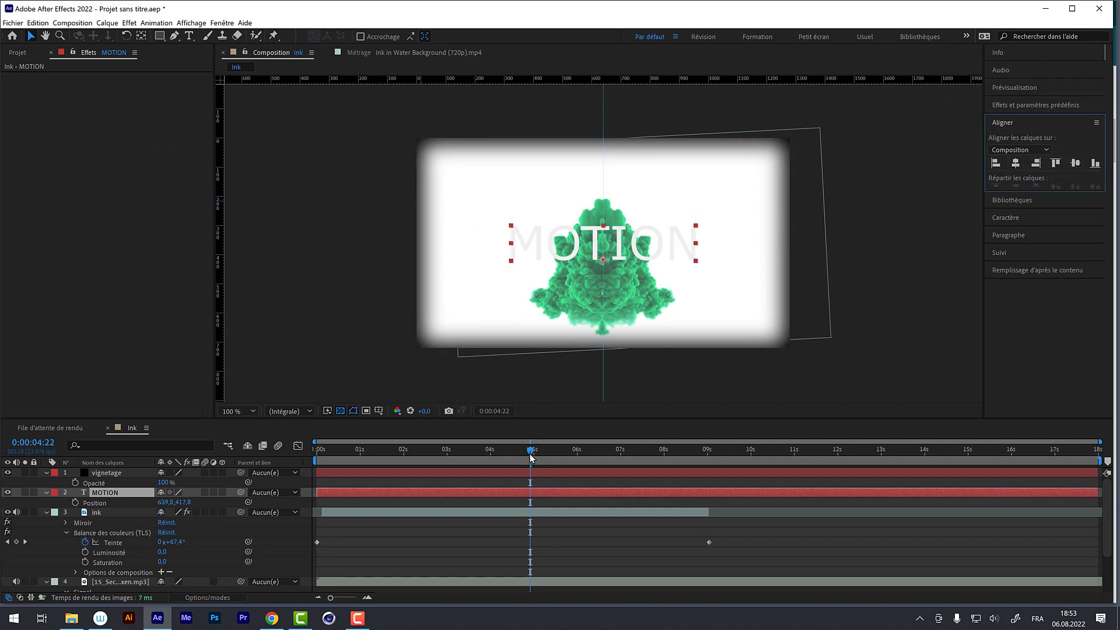
{"action": "key", "text": "space"}
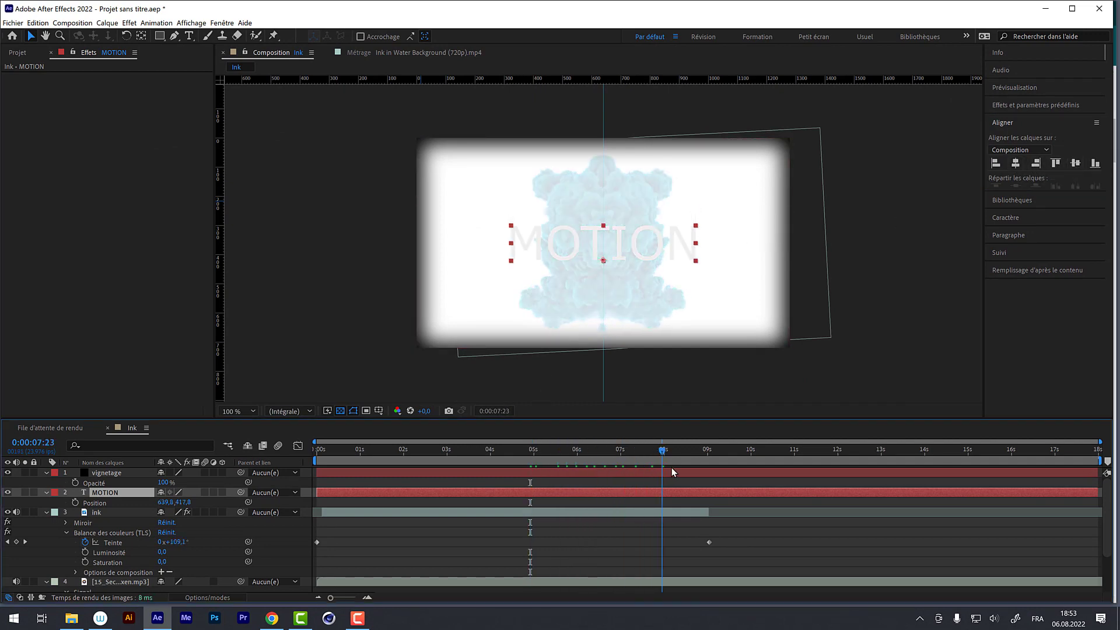
{"action": "key", "text": "space"}
Fade in the MOTION layer with opacity keyframes of 0% at 0:00:00:00 and 100% at 0:00:01:02
{"action": "mouse_move", "coordinate": [499, 464]}
{"action": "left_mouse_down"}
{"action": "mouse_move", "coordinate": [310, 478]}
{"action": "mouse_move", "coordinate": [492, 495]}
{"action": "mouse_move", "coordinate": [612, 523]}
{"action": "mouse_move", "coordinate": [665, 509]}
{"action": "mouse_move", "coordinate": [734, 517]}
{"action": "mouse_move", "coordinate": [481, 498]}
{"action": "mouse_move", "coordinate": [377, 502]}
{"action": "mouse_move", "coordinate": [580, 517]}
{"action": "mouse_move", "coordinate": [645, 504]}
{"action": "mouse_move", "coordinate": [291, 513]}
{"action": "left_mouse_up"}
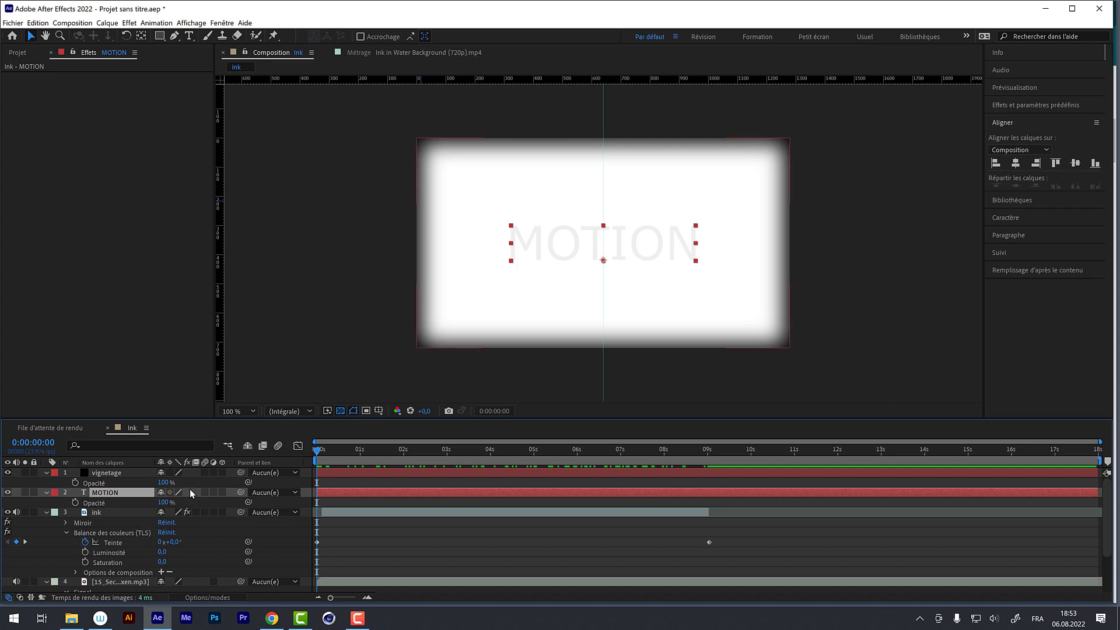
{"action": "left_click_drag", "start_coordinate": [163, 503], "coordinate": [74, 513]}
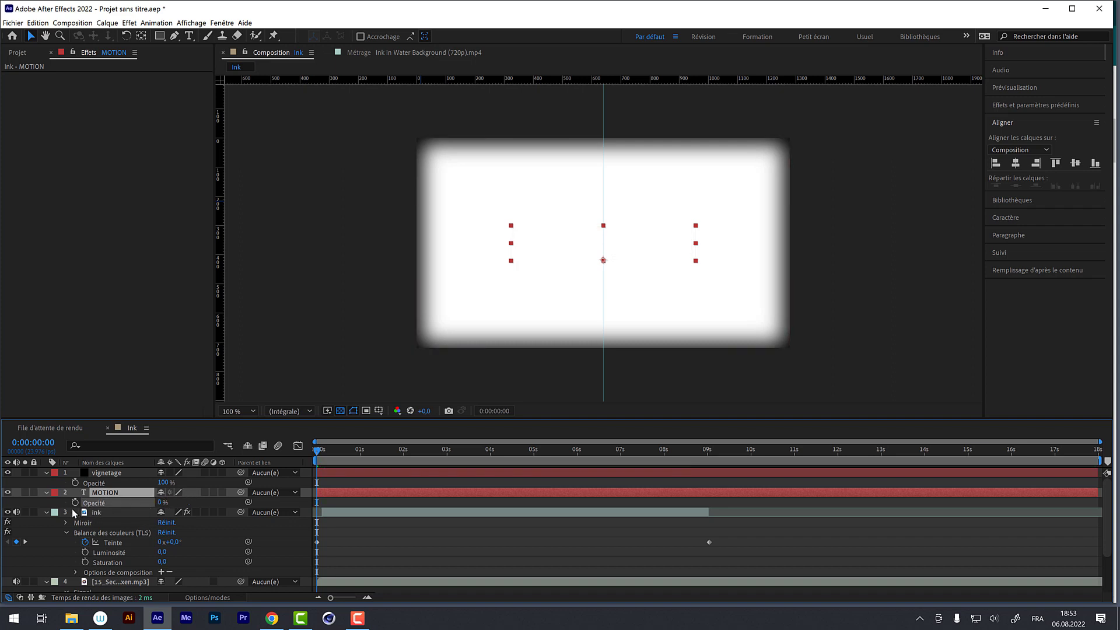
{"action": "left_click", "coordinate": [75, 502]}
{"action": "mouse_move", "coordinate": [325, 455]}
{"action": "left_mouse_down"}
{"action": "mouse_move", "coordinate": [387, 449]}
{"action": "mouse_move", "coordinate": [364, 450]}
{"action": "left_mouse_up"}
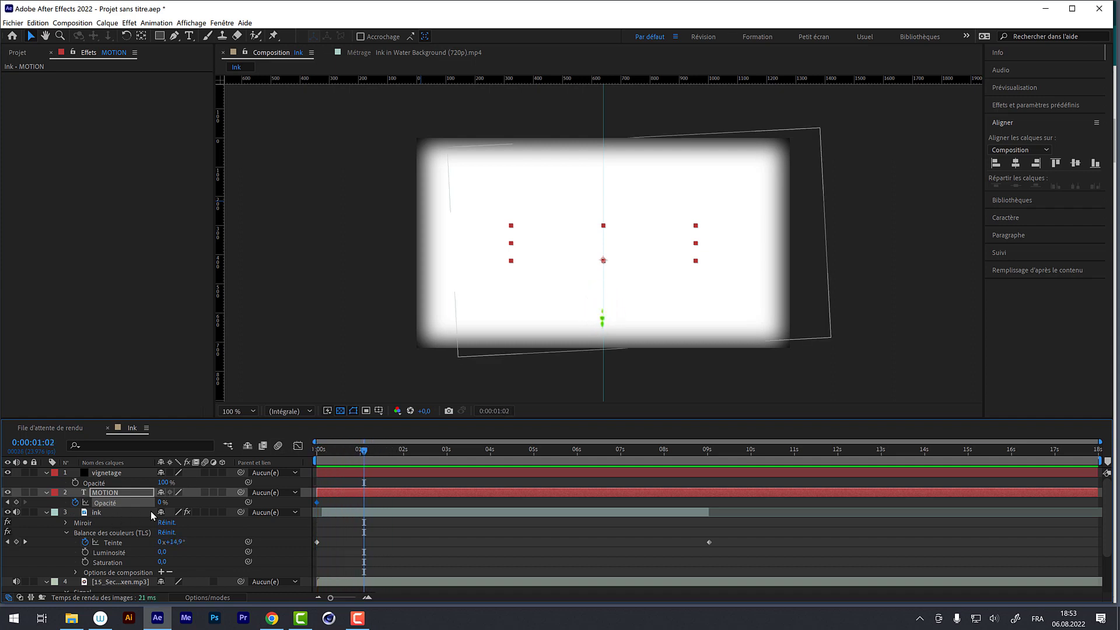
{"action": "left_click_drag", "start_coordinate": [162, 502], "coordinate": [321, 505]}
{"action": "key", "text": "space"}
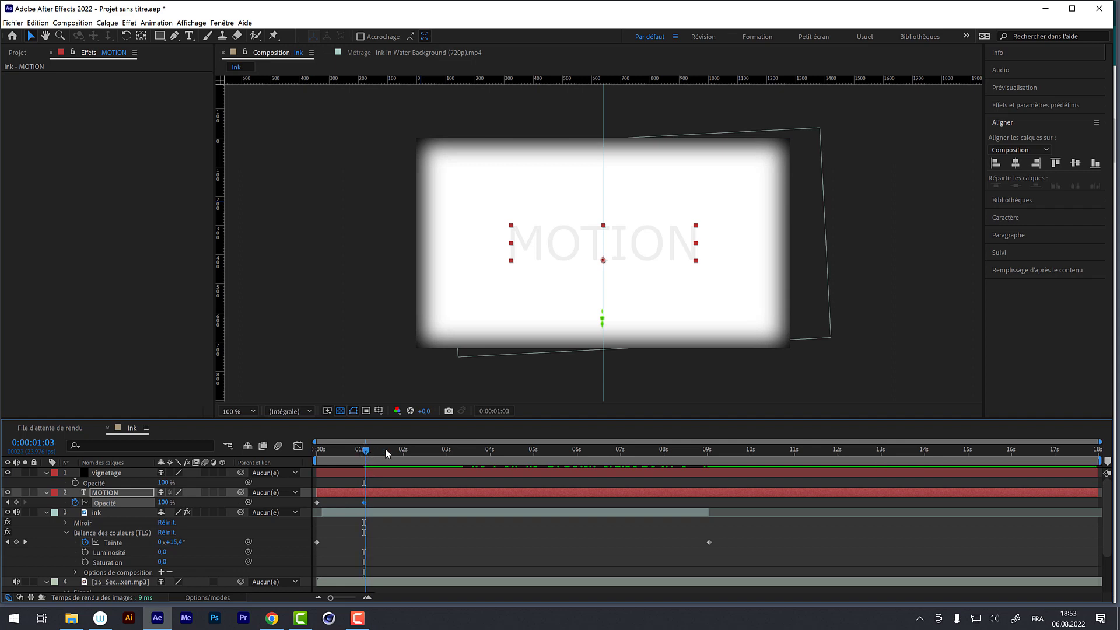
Fade out the MOTION layer with opacity keyframes of 100% at 0:00:15:19 and 0% at 0:00:17:23, and collapse the ink and music layers
{"action": "mouse_move", "coordinate": [425, 470]}
{"action": "left_mouse_down"}
{"action": "mouse_move", "coordinate": [604, 474]}
{"action": "mouse_move", "coordinate": [804, 516]}
{"action": "mouse_move", "coordinate": [925, 565]}
{"action": "mouse_move", "coordinate": [1003, 552]}
{"action": "left_mouse_up"}
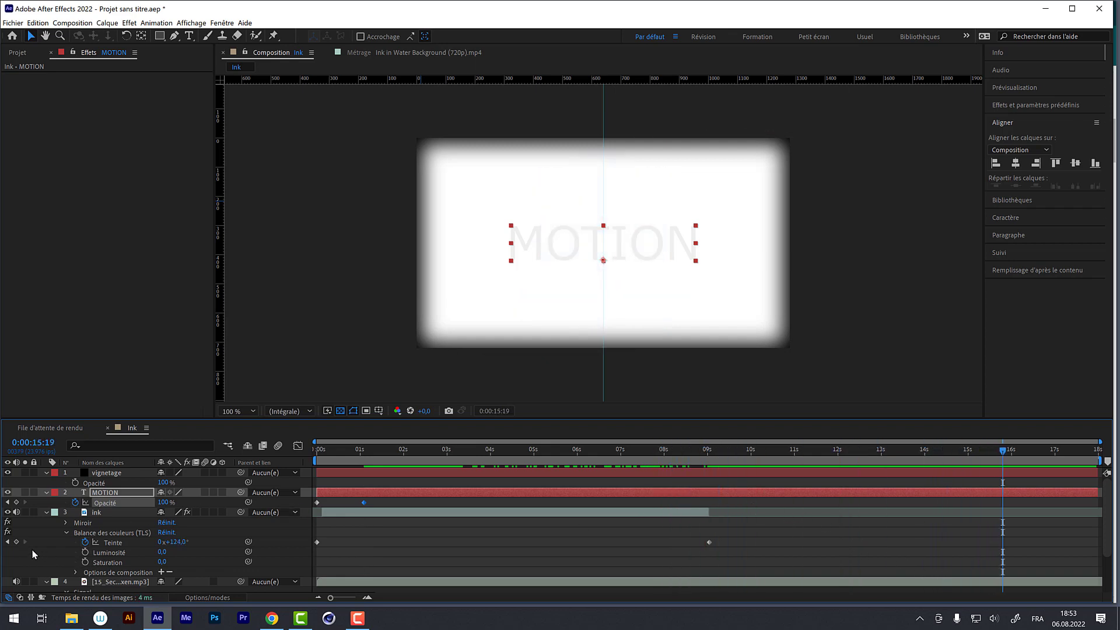
{"action": "left_click", "coordinate": [17, 502]}
{"action": "left_click_drag", "start_coordinate": [1020, 448], "coordinate": [1097, 449]}
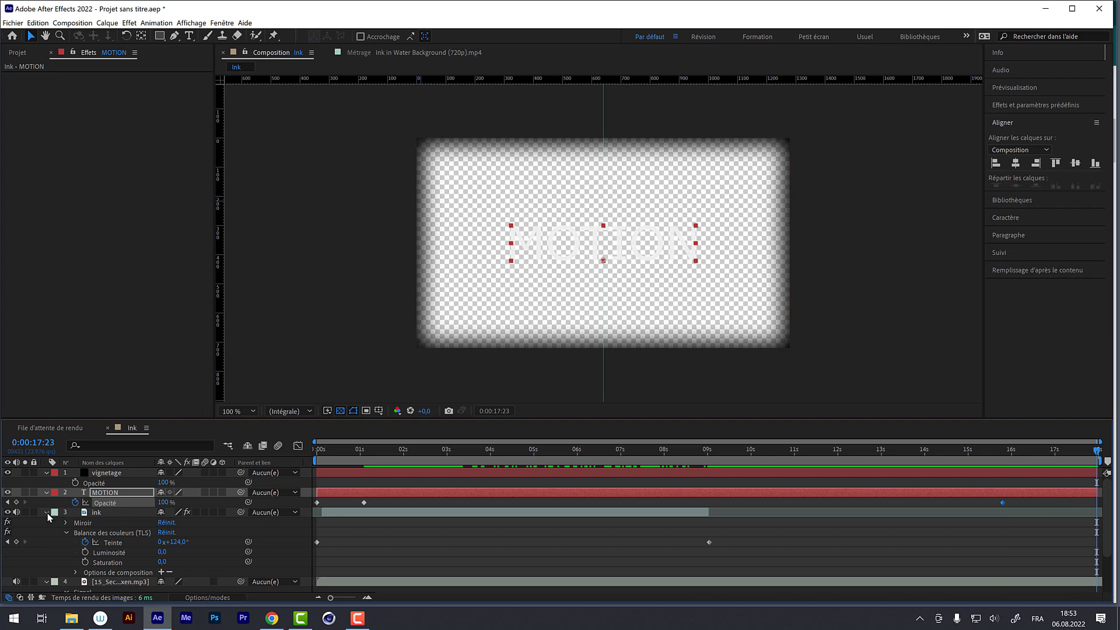
{"action": "left_click_drag", "start_coordinate": [162, 502], "coordinate": [79, 515]}
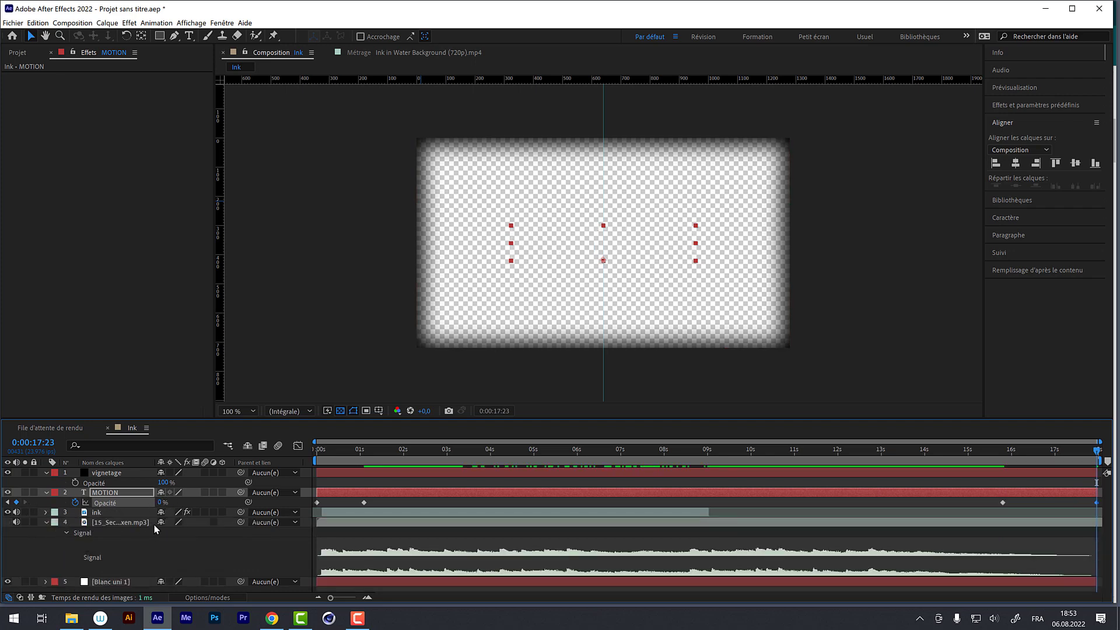
{"action": "left_click", "coordinate": [46, 523]}
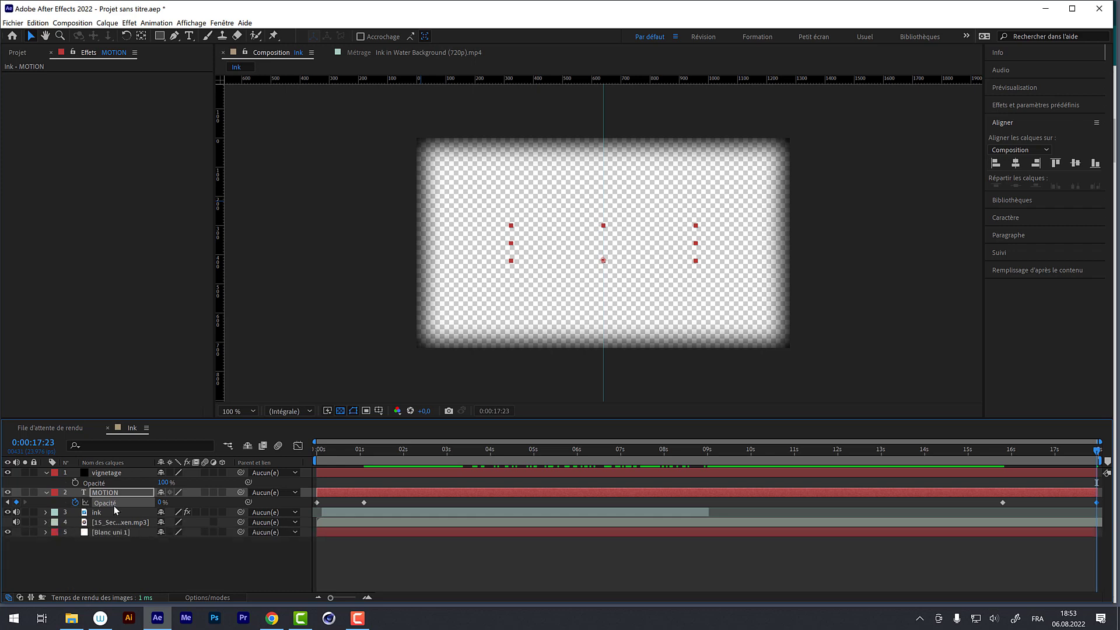
Preview the title from the start and move the MOTION layer's second opacity keyframe to 0:00:01:16
{"action": "left_click_drag", "start_coordinate": [1006, 452], "coordinate": [264, 439]}
{"action": "key", "text": "space"}
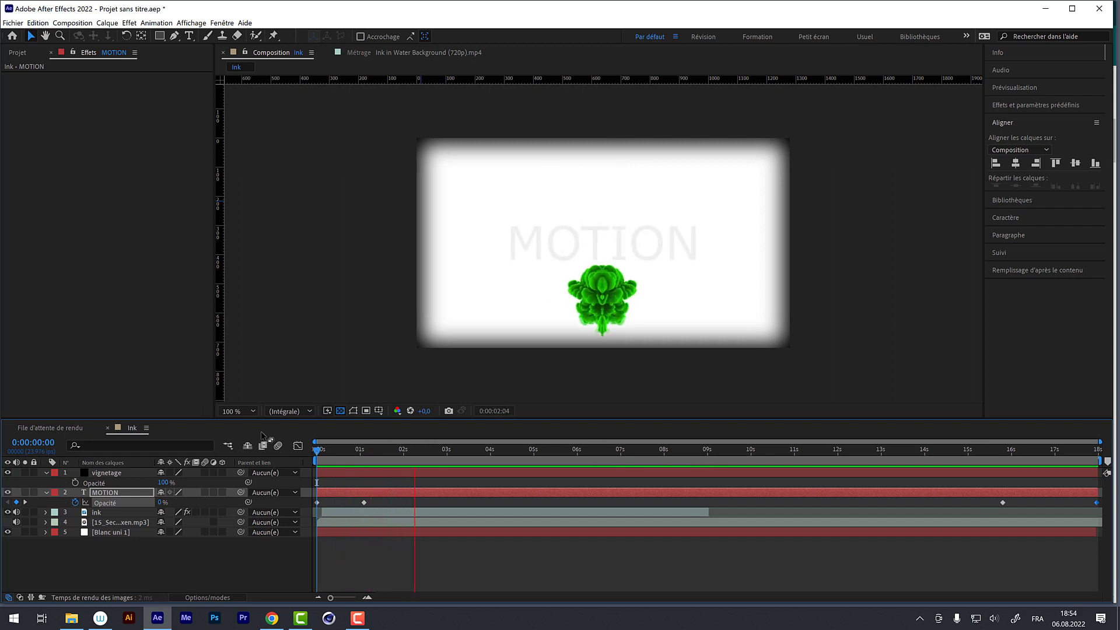
{"action": "left_click", "coordinate": [373, 451]}
{"action": "left_click_drag", "start_coordinate": [363, 504], "coordinate": [388, 507]}
{"action": "key", "text": "space"}
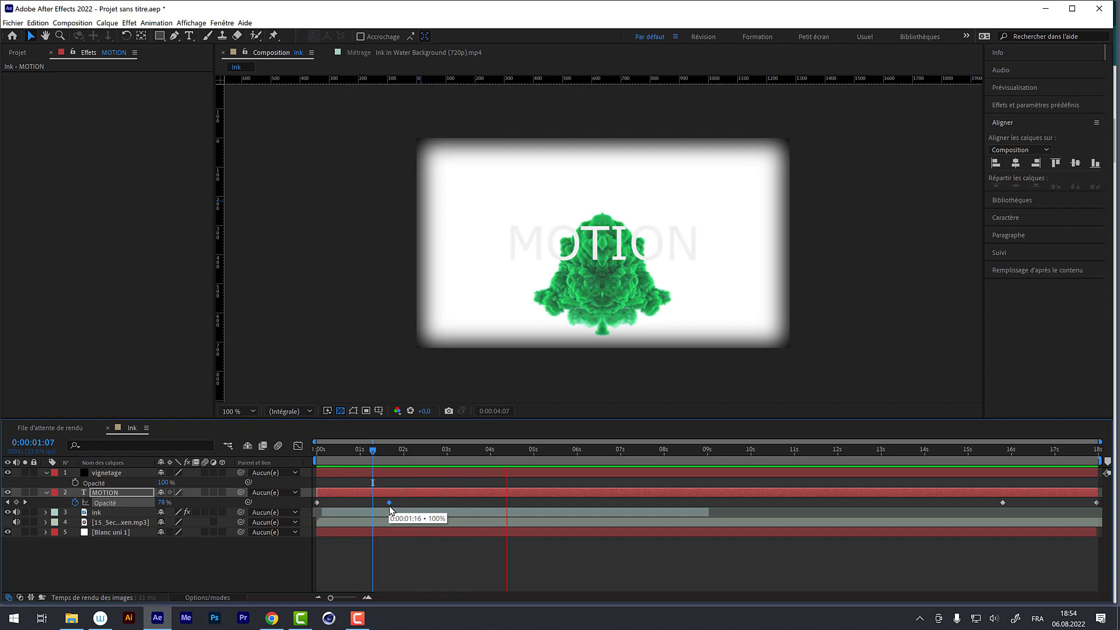
{"action": "left_click", "coordinate": [398, 459]}
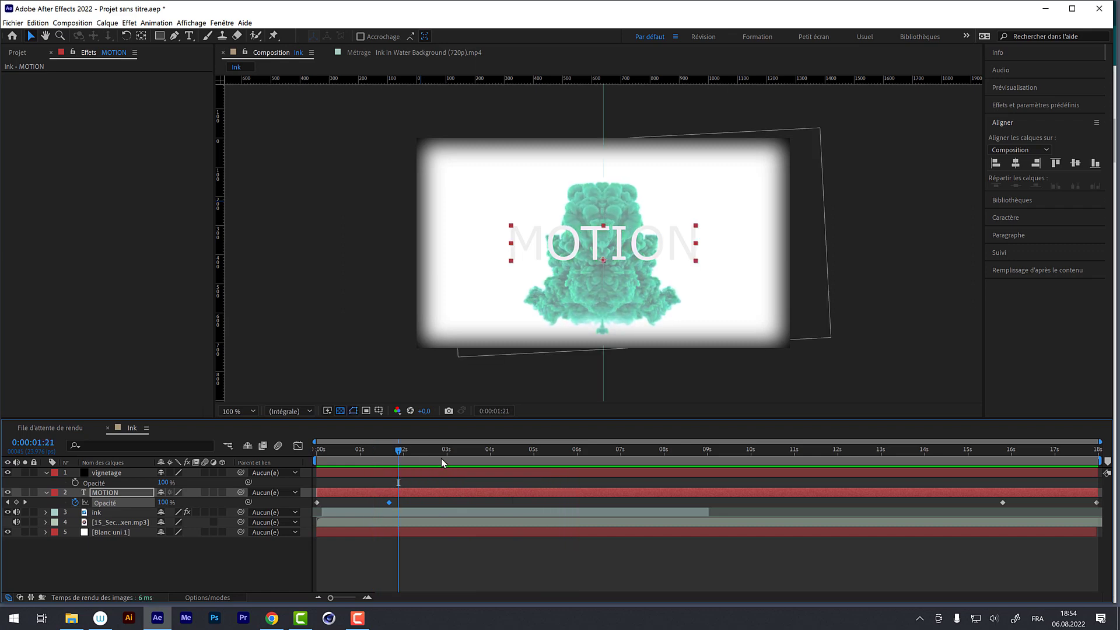
Duplicate the MOTION text layer and remove all opacity keyframes from the copy, keeping its opacity at 100%
{"action": "mouse_move", "coordinate": [333, 452]}
{"action": "left_mouse_down"}
{"action": "mouse_move", "coordinate": [521, 474]}
{"action": "mouse_move", "coordinate": [679, 530]}
{"action": "mouse_move", "coordinate": [737, 536]}
{"action": "mouse_move", "coordinate": [647, 513]}
{"action": "mouse_move", "coordinate": [729, 544]}
{"action": "mouse_move", "coordinate": [798, 549]}
{"action": "mouse_move", "coordinate": [845, 569]}
{"action": "left_mouse_up"}
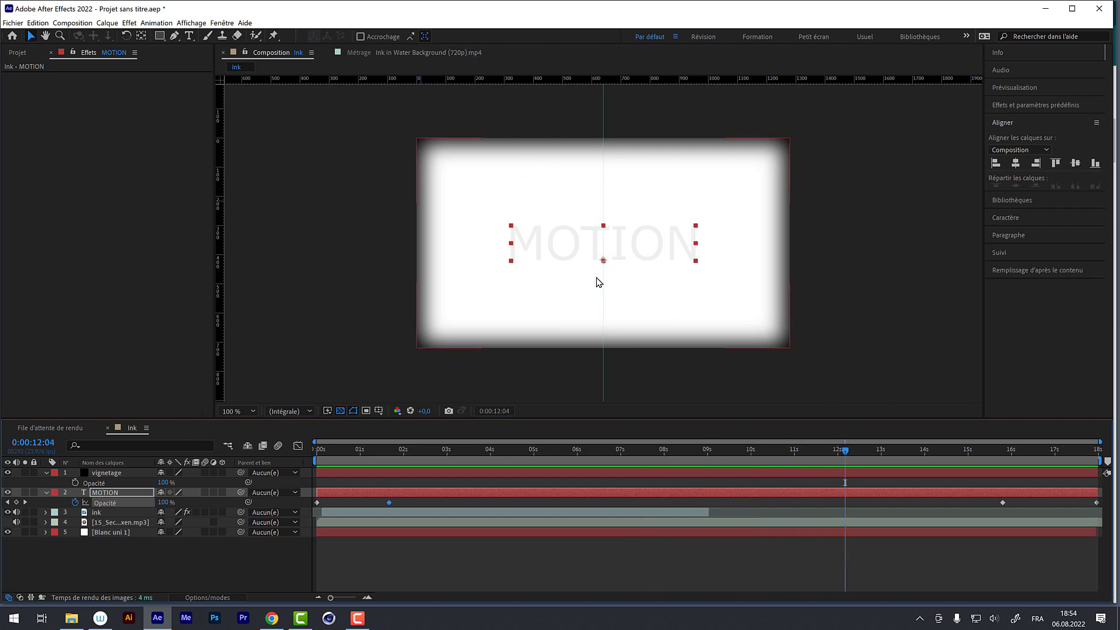
{"action": "left_click_drag", "start_coordinate": [828, 450], "coordinate": [787, 460]}
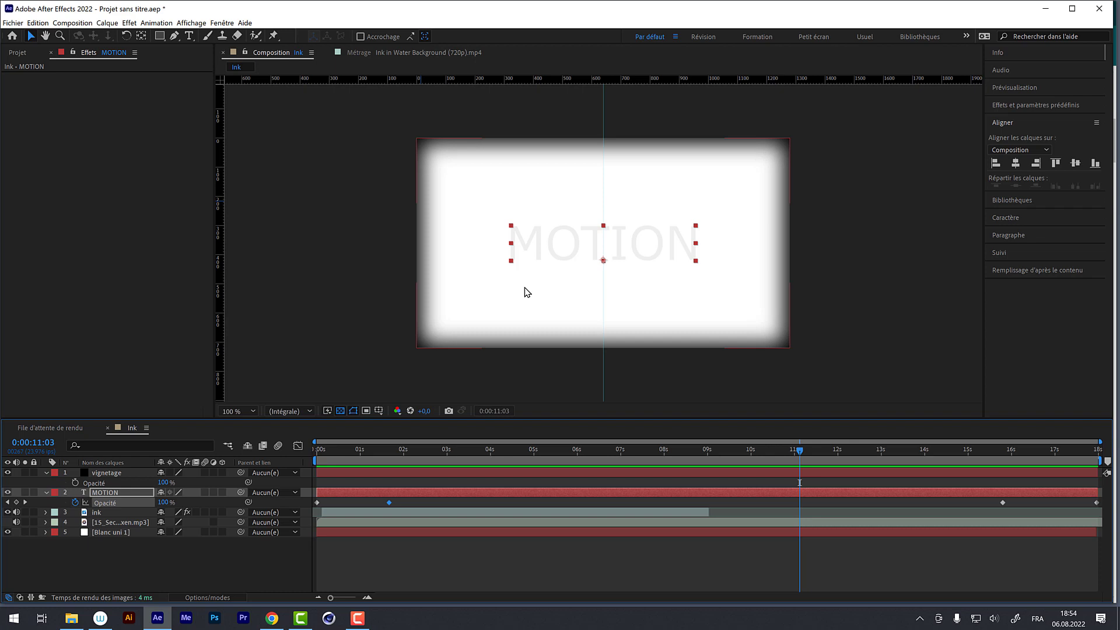
{"action": "left_click_drag", "start_coordinate": [780, 451], "coordinate": [840, 478]}
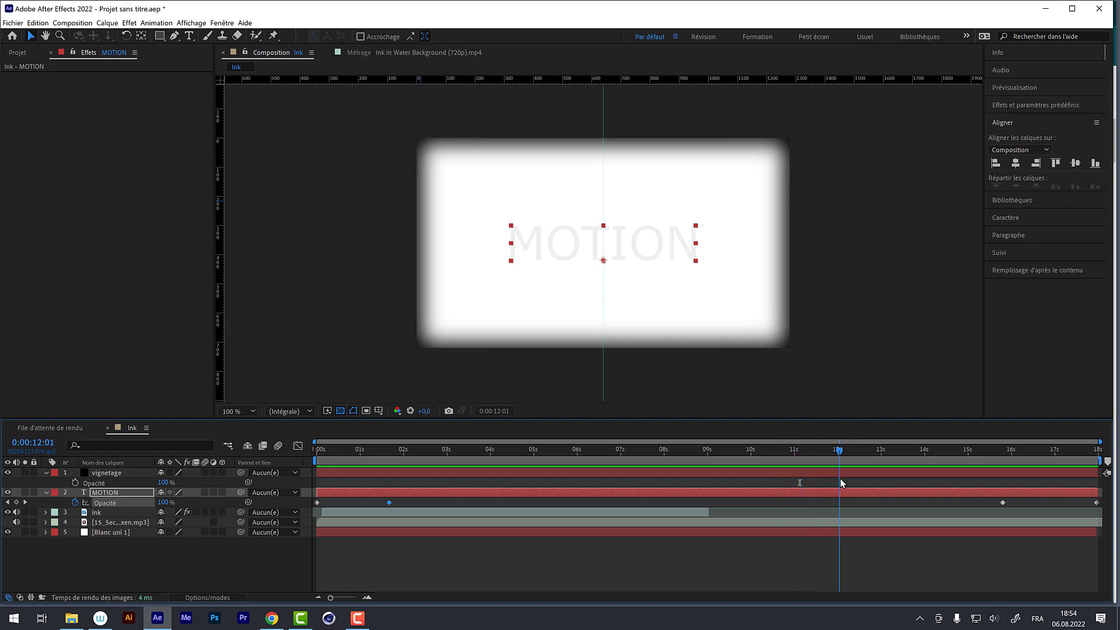
{"action": "left_click", "coordinate": [114, 492]}
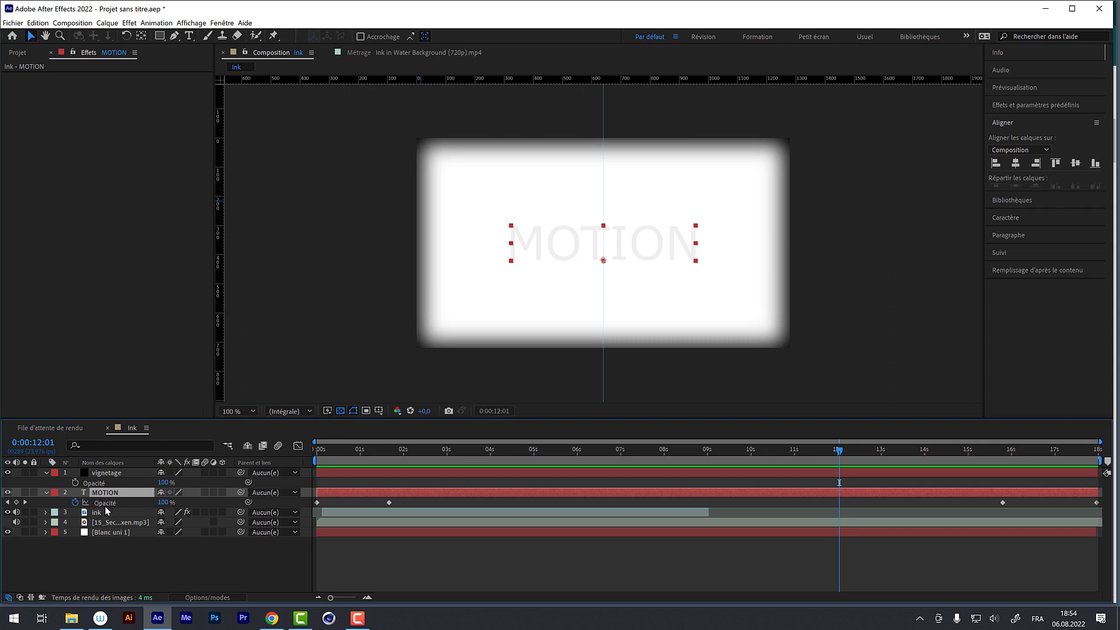
{"action": "key", "text": "ctrl+d"}
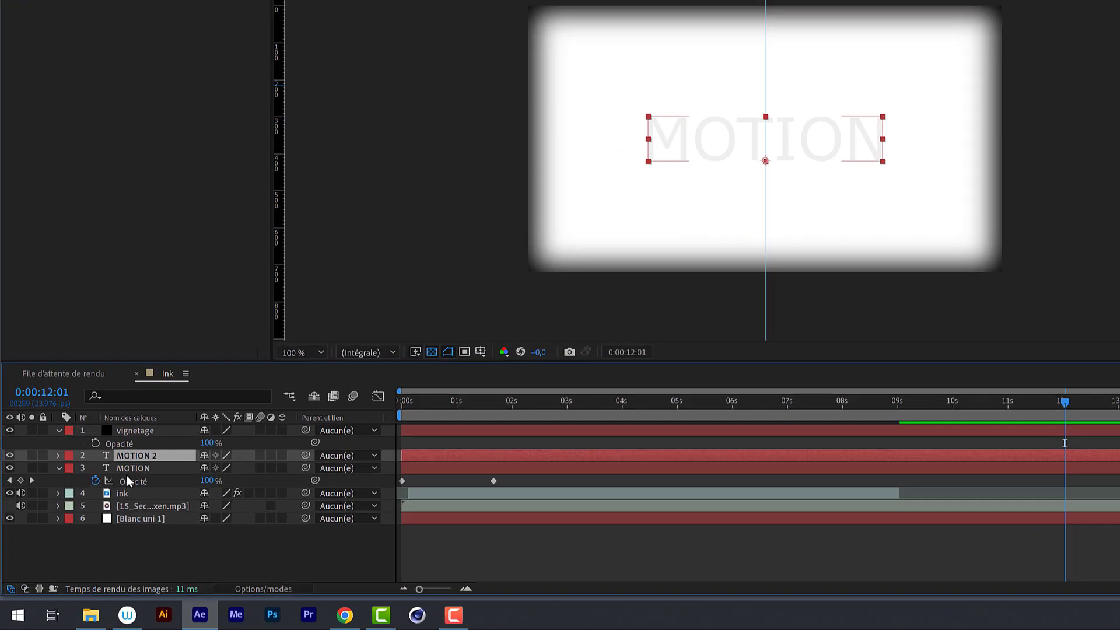
{"action": "key", "text": "t"}
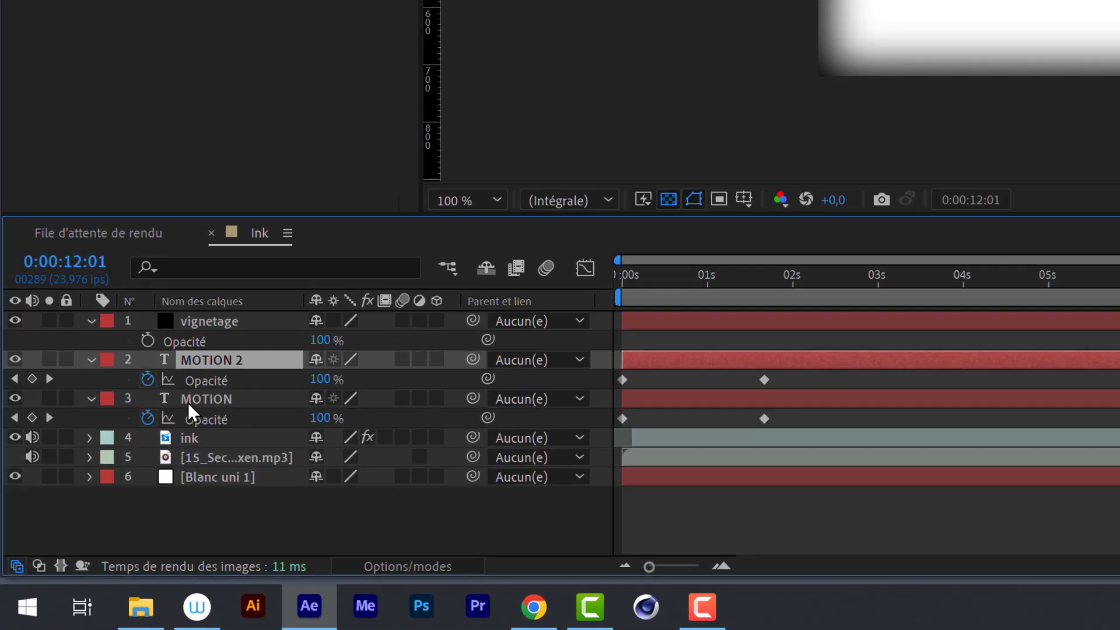
{"action": "left_click", "coordinate": [150, 375]}
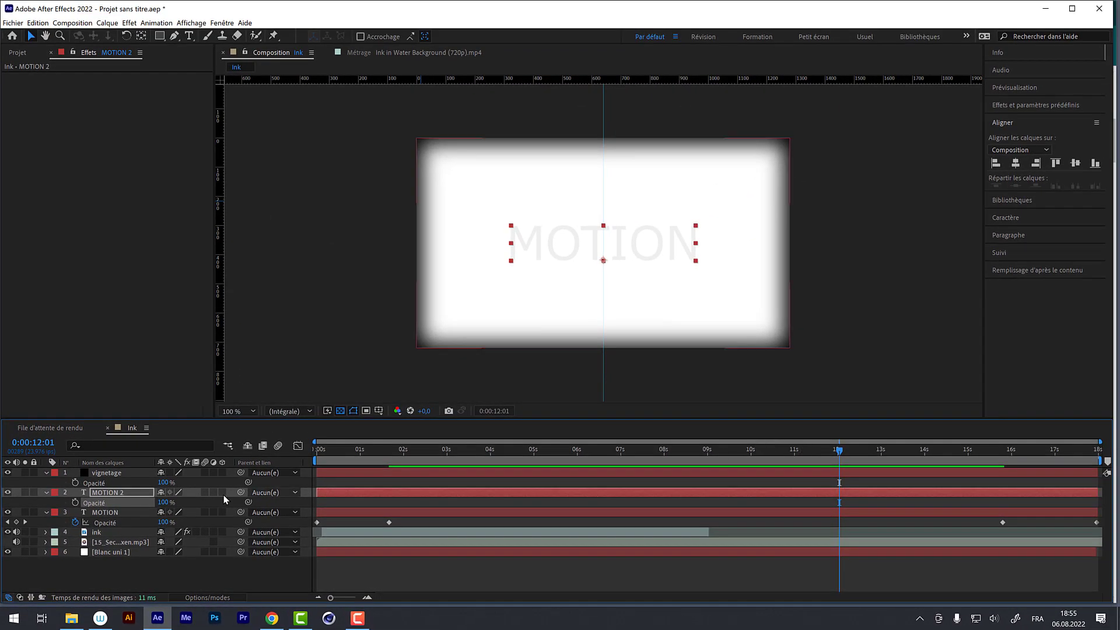
Select the whole text of the MOTION 2 layer and set its fill colour to grey 747474
{"action": "left_click", "coordinate": [108, 493]}
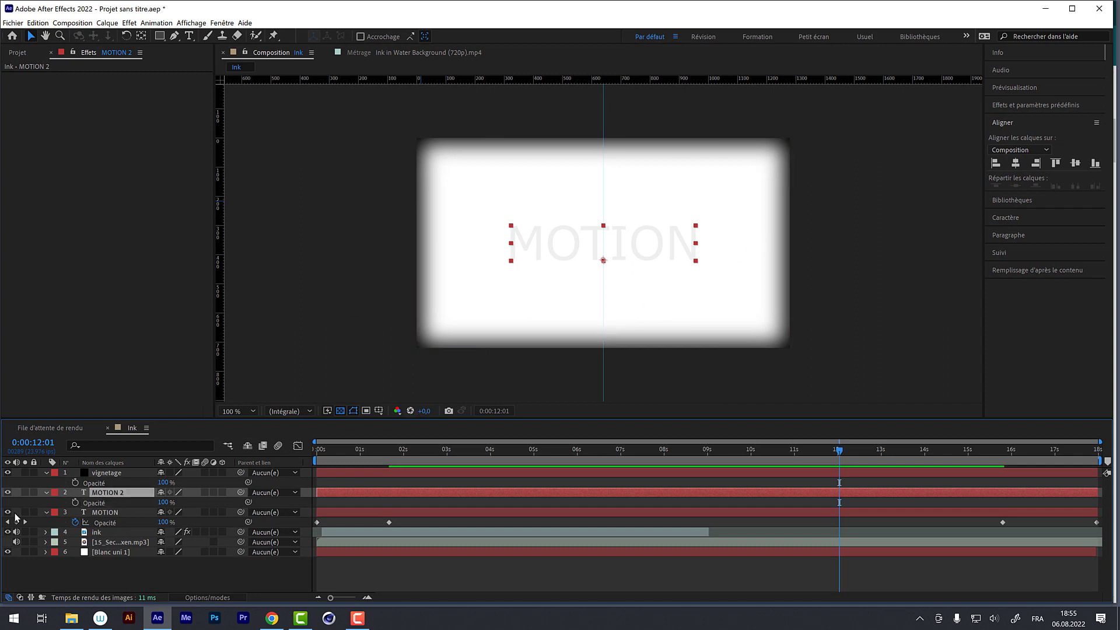
{"action": "double_click", "coordinate": [111, 493]}
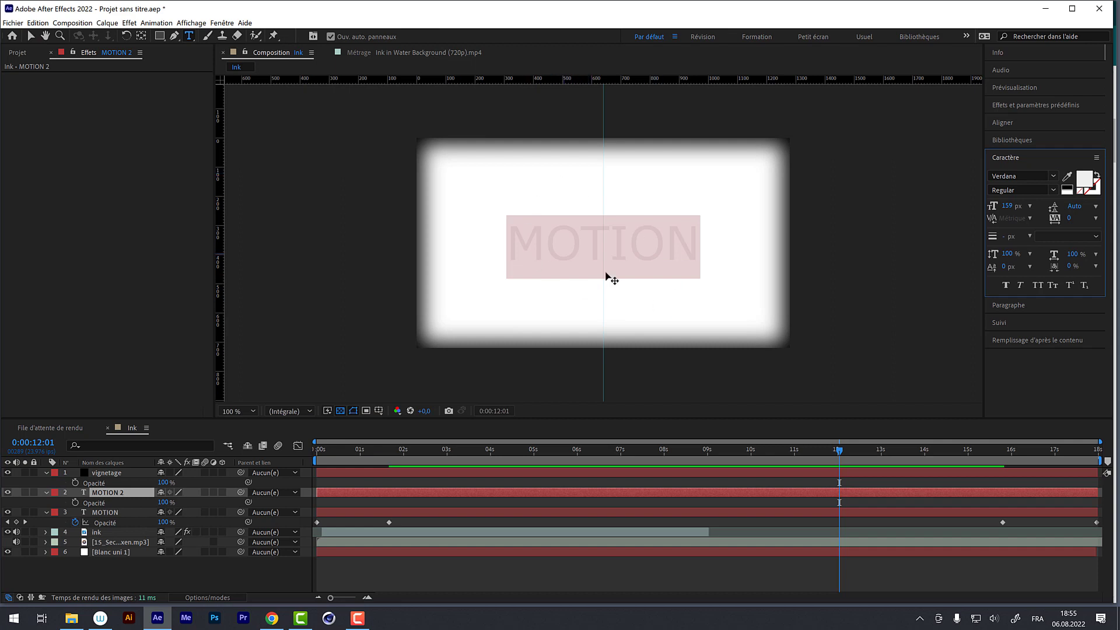
{"action": "left_click", "coordinate": [1084, 177]}
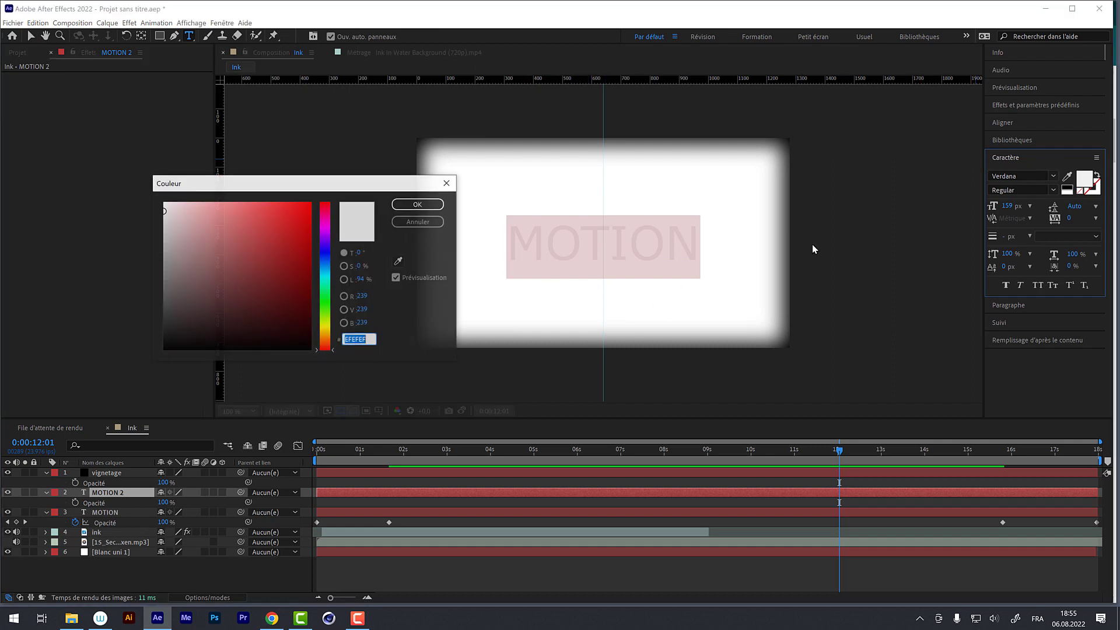
{"action": "mouse_move", "coordinate": [170, 264]}
{"action": "left_mouse_down"}
{"action": "mouse_move", "coordinate": [167, 380]}
{"action": "mouse_move", "coordinate": [143, 272]}
{"action": "mouse_move", "coordinate": [144, 283]}
{"action": "left_mouse_up"}
{"action": "left_click", "coordinate": [410, 203]}
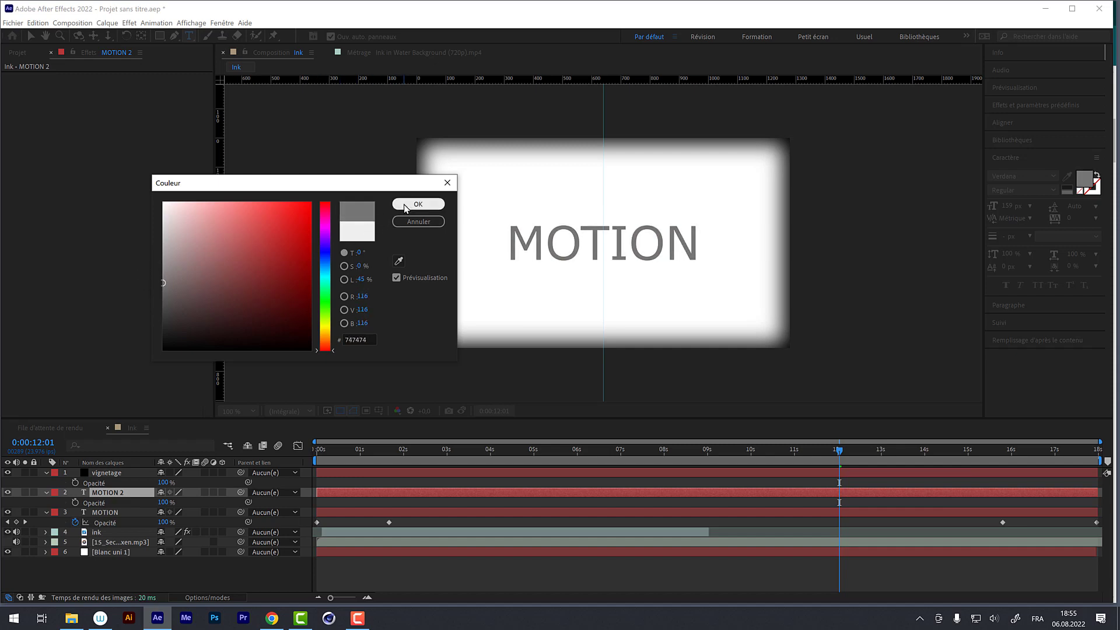
Animate MOTION 2's opacity from 0% at 0:00:07:08 to 100% at about 11 seconds
{"action": "left_click_drag", "start_coordinate": [835, 448], "coordinate": [636, 449]}
{"action": "left_click", "coordinate": [76, 502]}
{"action": "left_click_drag", "start_coordinate": [158, 503], "coordinate": [128, 503]}
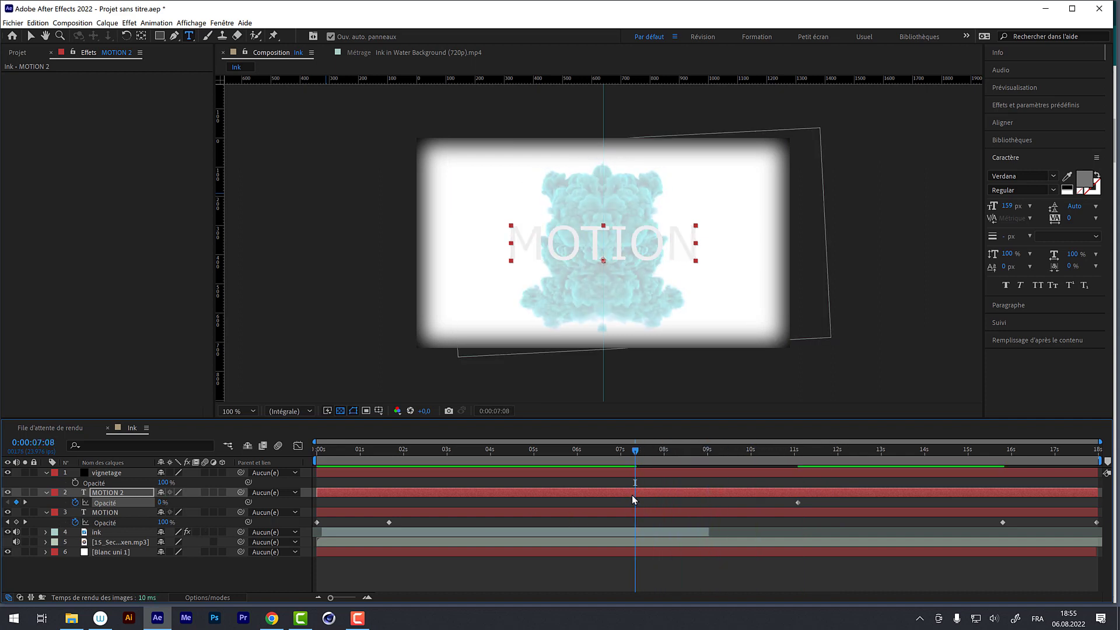
Copy MOTION 2's 0% opacity keyframe to about 14.6 seconds so the grey title fades out
{"action": "mouse_move", "coordinate": [634, 502]}
{"action": "left_click", "coordinate": [896, 449]}
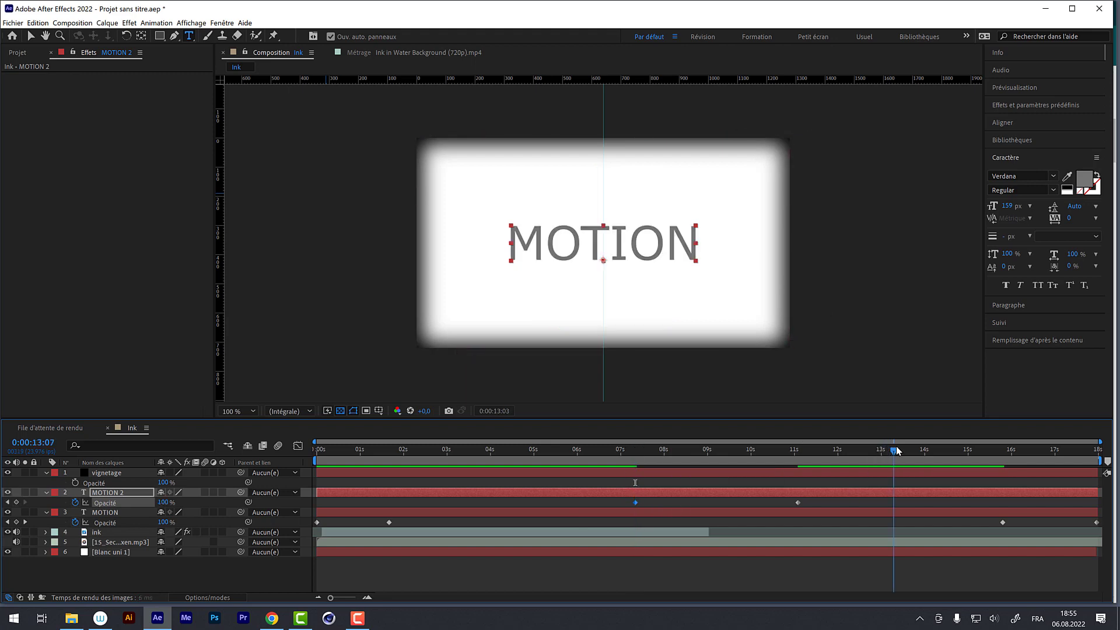
{"action": "left_click_drag", "start_coordinate": [897, 450], "coordinate": [958, 450]}
{"action": "key", "text": "ctrl+v"}
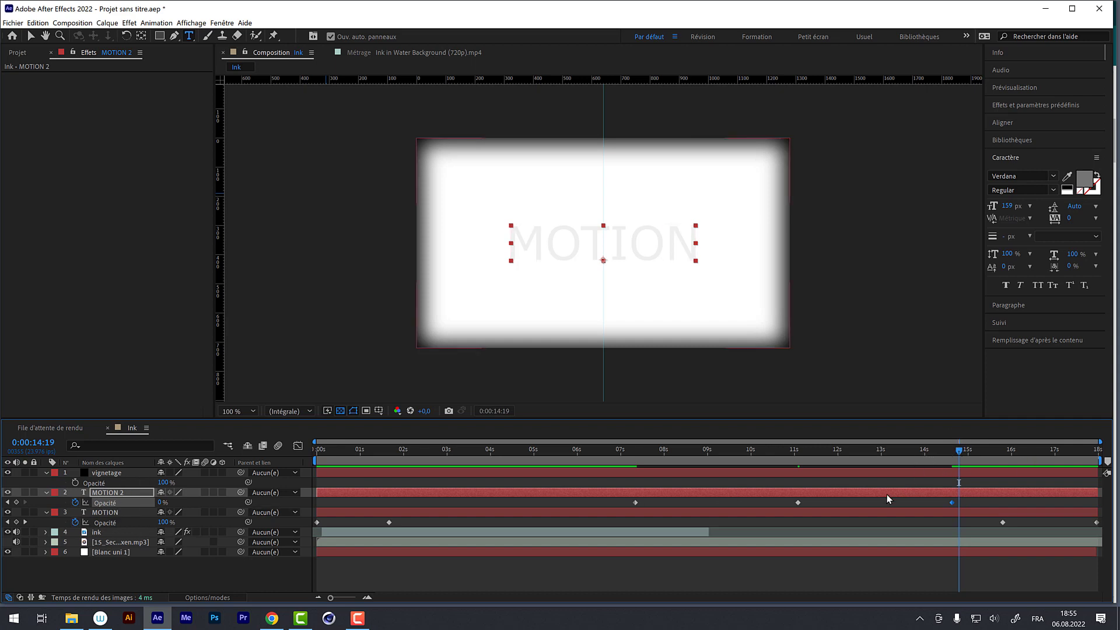
Move MOTION 2's 100% opacity keyframe to about 10.8 seconds and preview the fade
{"action": "left_click_drag", "start_coordinate": [797, 502], "coordinate": [787, 502]}
{"action": "left_click_drag", "start_coordinate": [725, 453], "coordinate": [461, 475]}
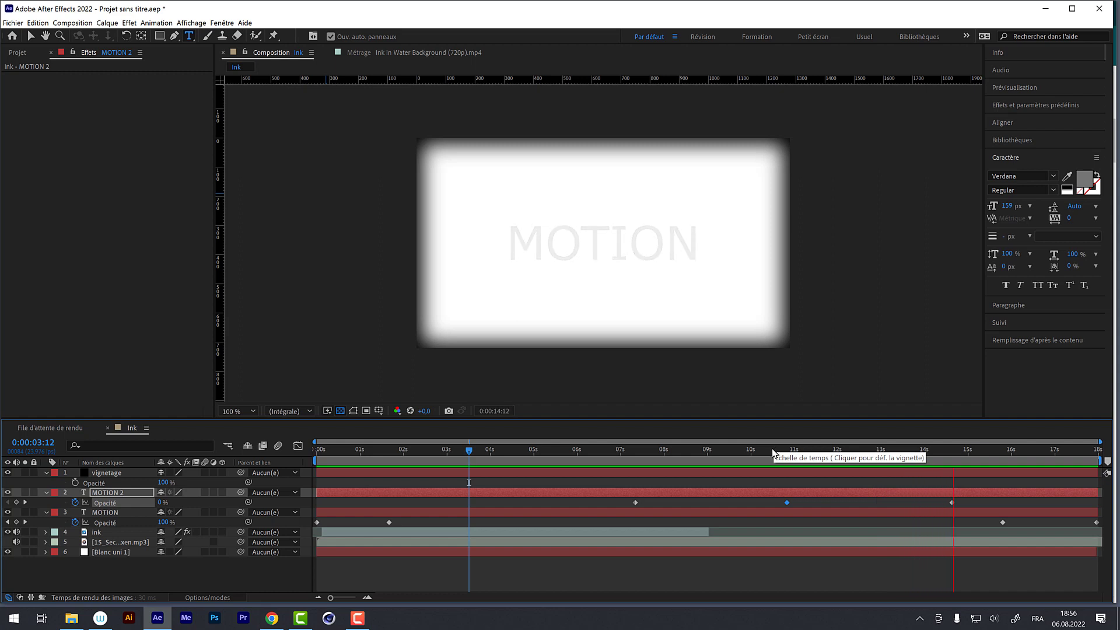
{"action": "left_click", "coordinate": [756, 450]}
Move MOTION 2's first opacity keyframe to about 6 seconds and its 100% keyframe to about 8.5 seconds
{"action": "left_click_drag", "start_coordinate": [635, 502], "coordinate": [581, 502]}
{"action": "left_click_drag", "start_coordinate": [785, 499], "coordinate": [708, 502]}
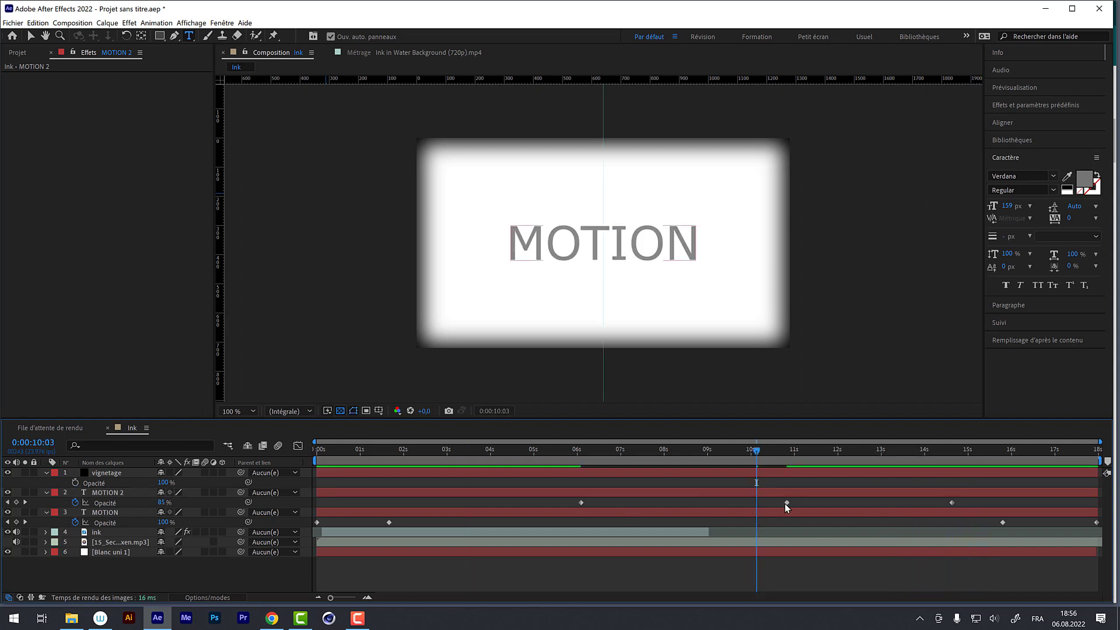
{"action": "left_click", "coordinate": [787, 504]}
{"action": "left_click_drag", "start_coordinate": [786, 504], "coordinate": [689, 503]}
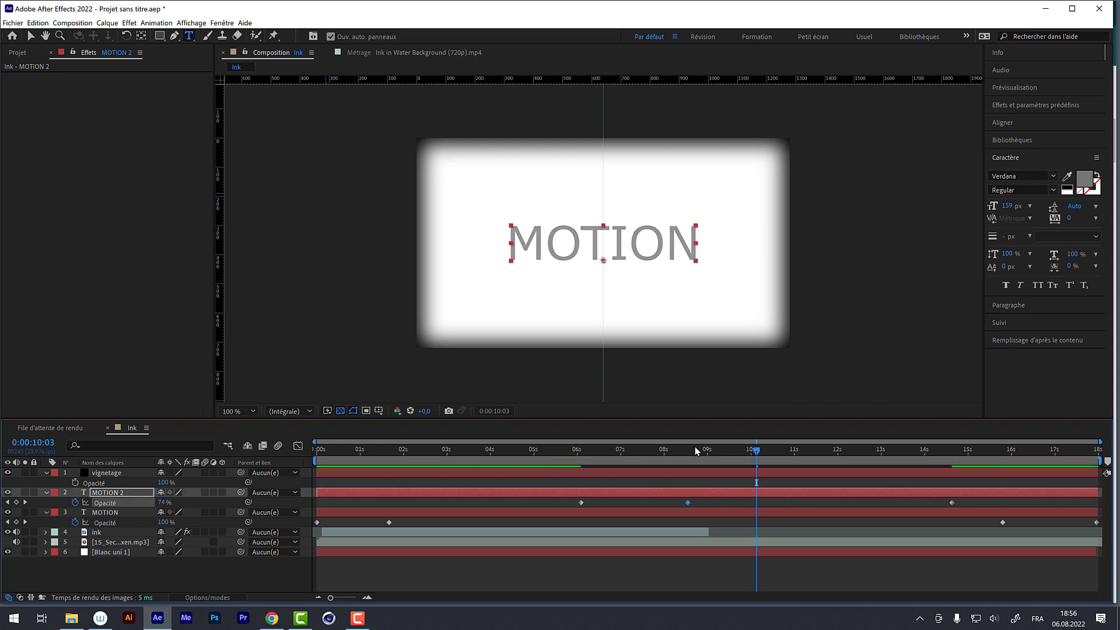
Start the work area at about 3.8 seconds, preview the grey title's fade and return to 0:00:04:10
{"action": "left_click", "coordinate": [638, 450]}
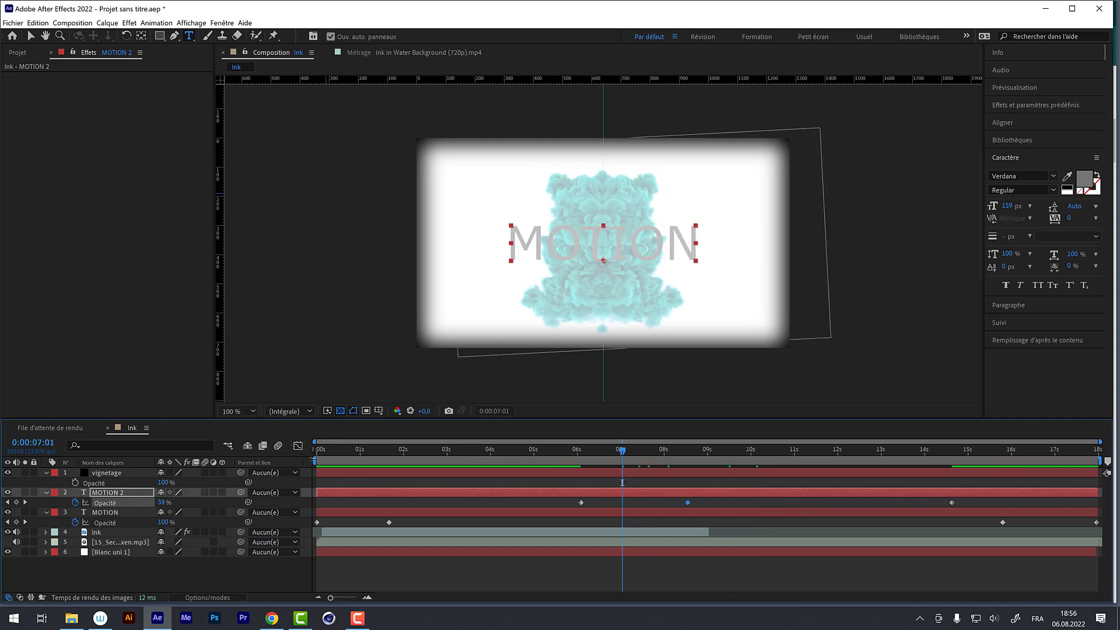
{"action": "left_click_drag", "start_coordinate": [314, 460], "coordinate": [483, 461]}
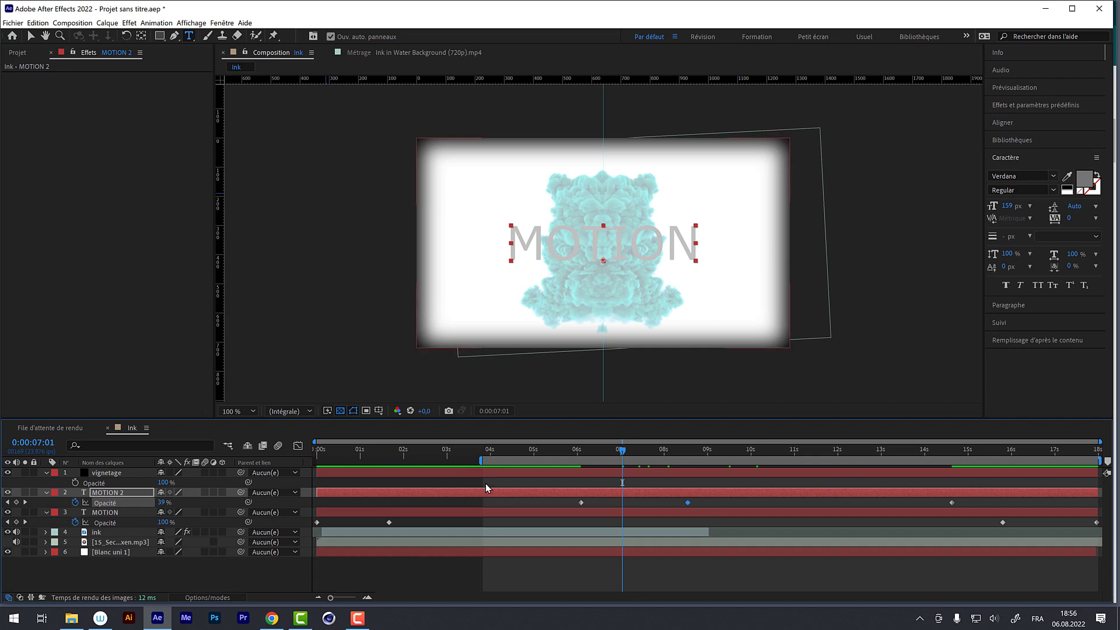
{"action": "key", "text": "space"}
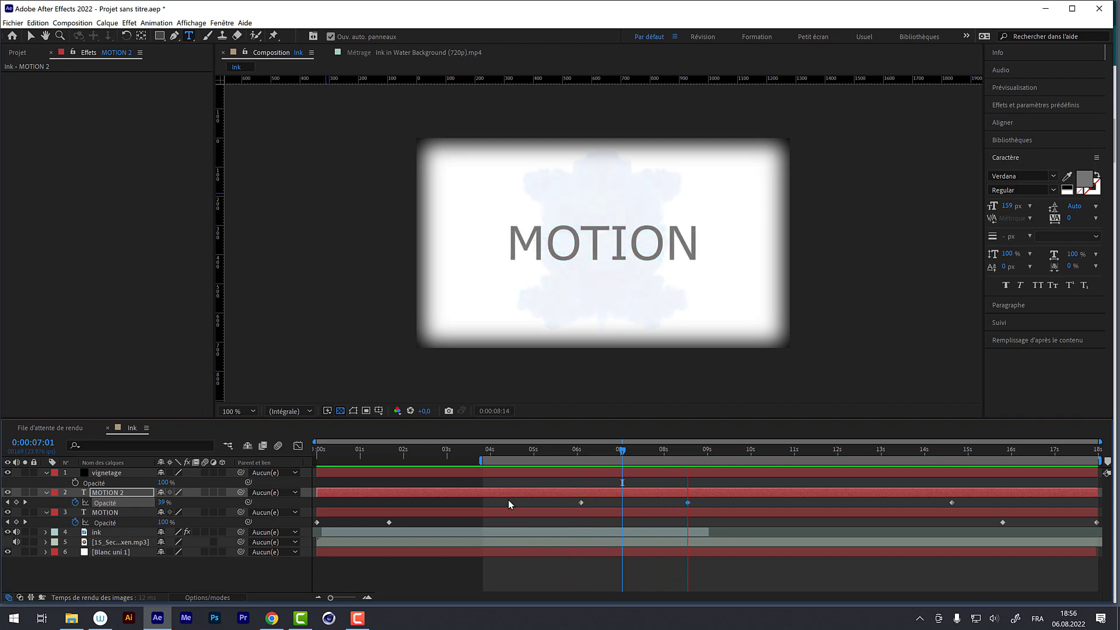
{"action": "mouse_move", "coordinate": [622, 451]}
{"action": "left_mouse_down"}
{"action": "mouse_move", "coordinate": [498, 449]}
{"action": "mouse_move", "coordinate": [508, 450]}
{"action": "left_mouse_up"}
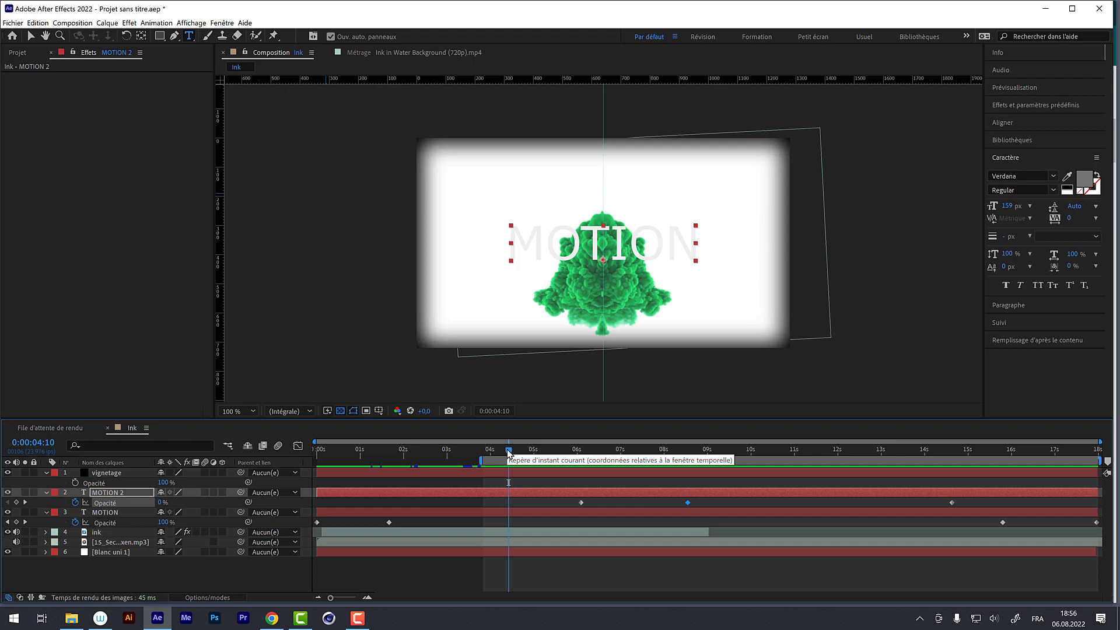
Play back the grey title's fade and scrub through it to 0:00:08:22
{"action": "key", "text": "space"}
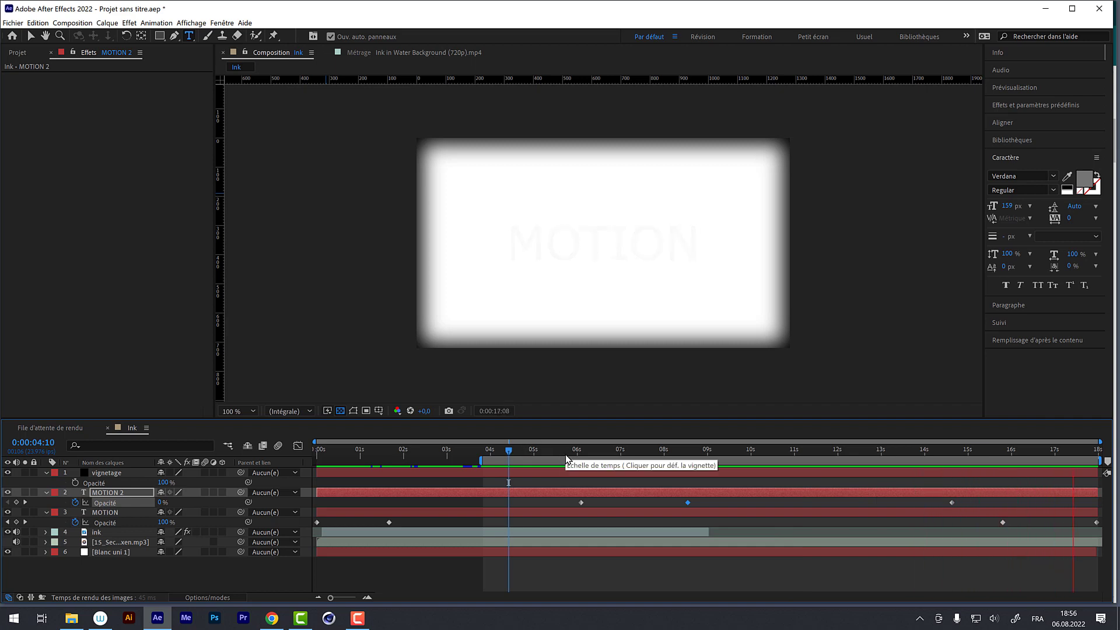
{"action": "mouse_move", "coordinate": [565, 454]}
{"action": "left_mouse_down"}
{"action": "mouse_move", "coordinate": [591, 449]}
{"action": "mouse_move", "coordinate": [547, 454]}
{"action": "mouse_move", "coordinate": [705, 463]}
{"action": "mouse_move", "coordinate": [687, 471]}
{"action": "left_mouse_up"}
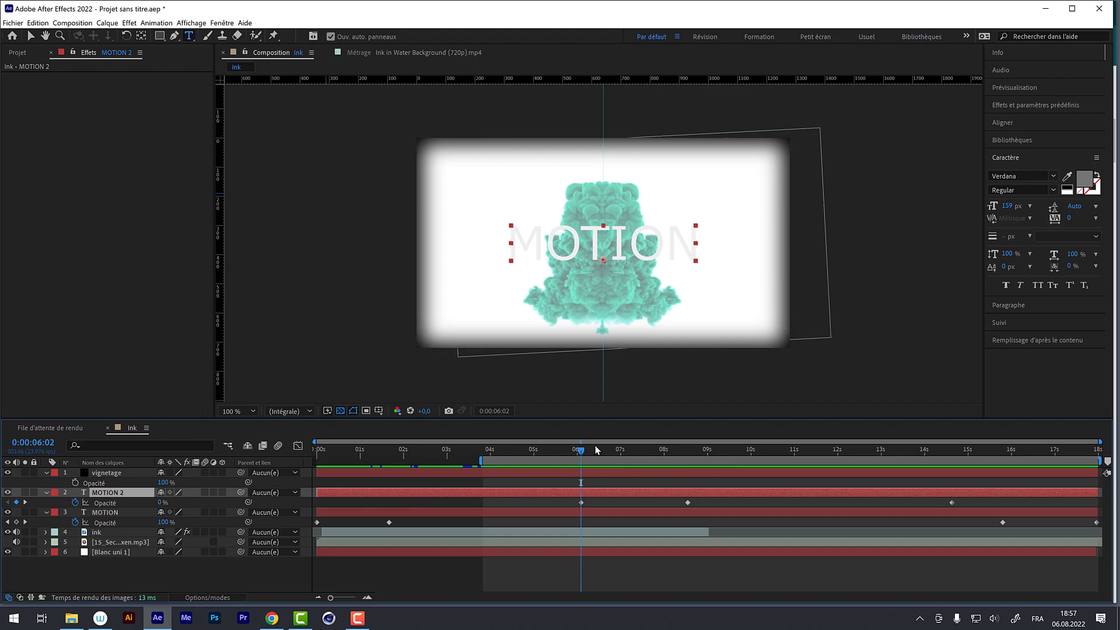
{"action": "mouse_move", "coordinate": [622, 457]}
{"action": "left_mouse_down"}
{"action": "mouse_move", "coordinate": [726, 467]}
{"action": "mouse_move", "coordinate": [705, 470]}
{"action": "left_mouse_up"}
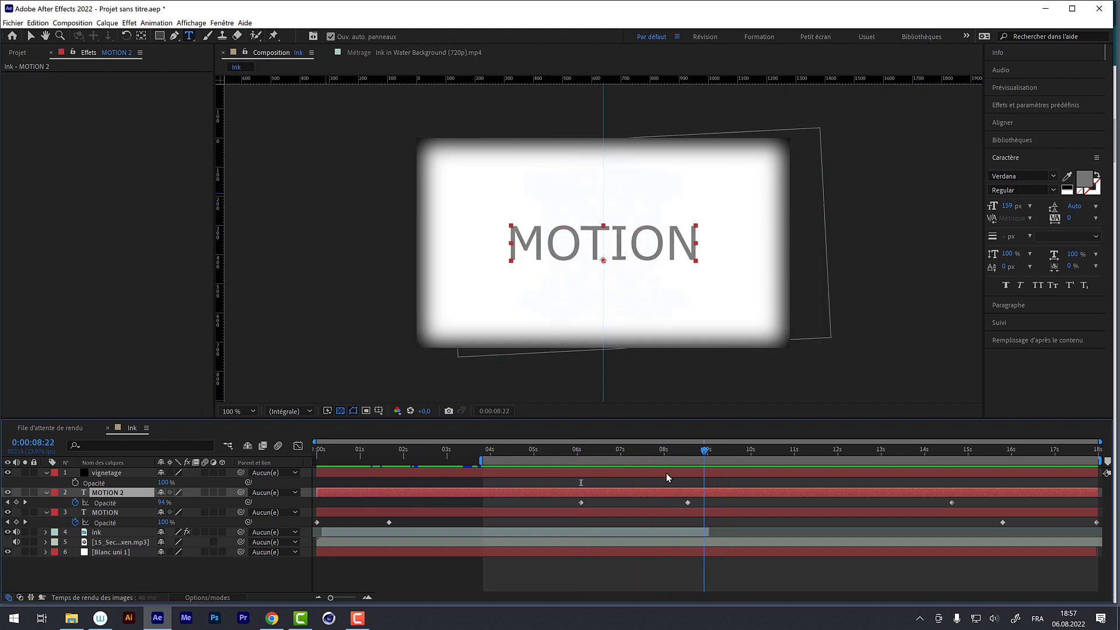
Apply a Gaussian Blur to the MOTION 2 layer, try out its blur amount and reset it to 0
{"action": "left_click", "coordinate": [113, 26]}
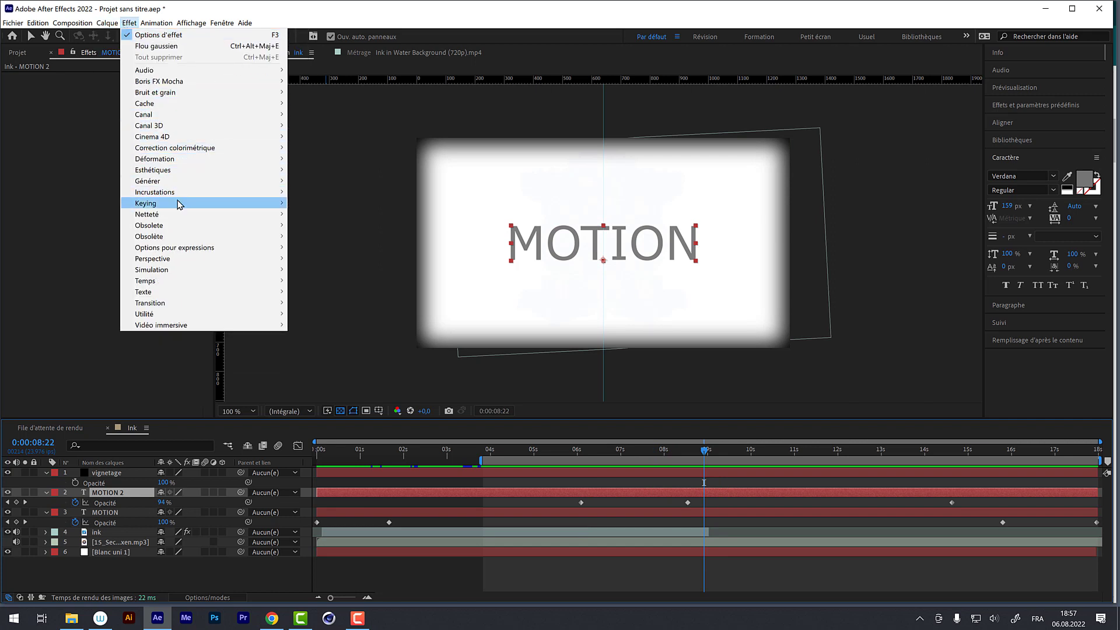
{"action": "mouse_move", "coordinate": [205, 215]}
{"action": "left_click", "coordinate": [336, 312]}
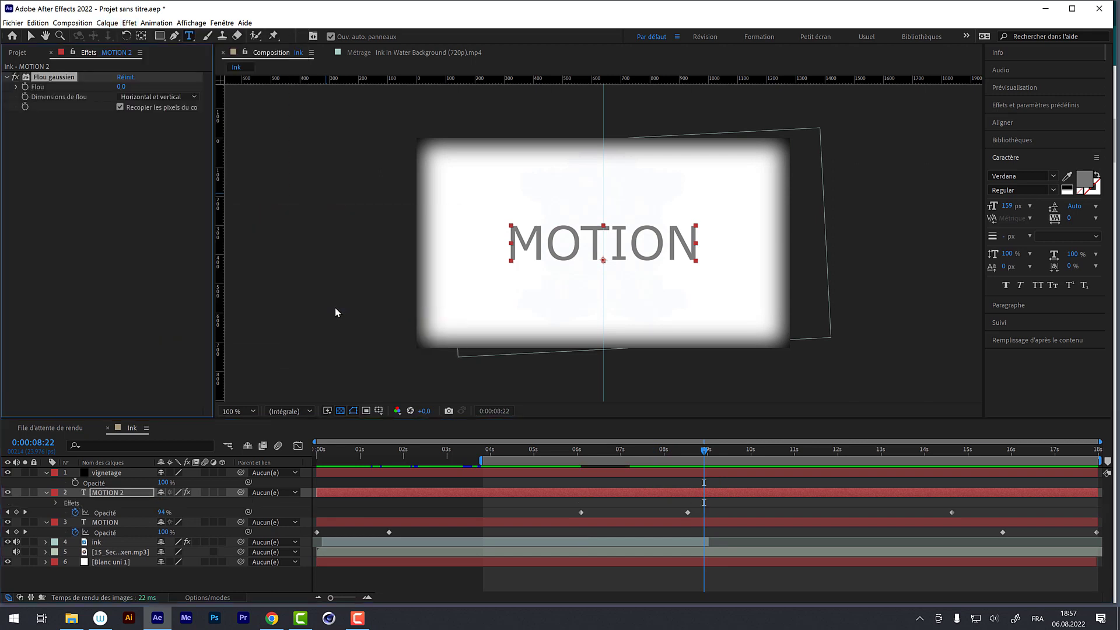
{"action": "key", "text": "v"}
{"action": "left_click_drag", "start_coordinate": [121, 87], "coordinate": [204, 89]}
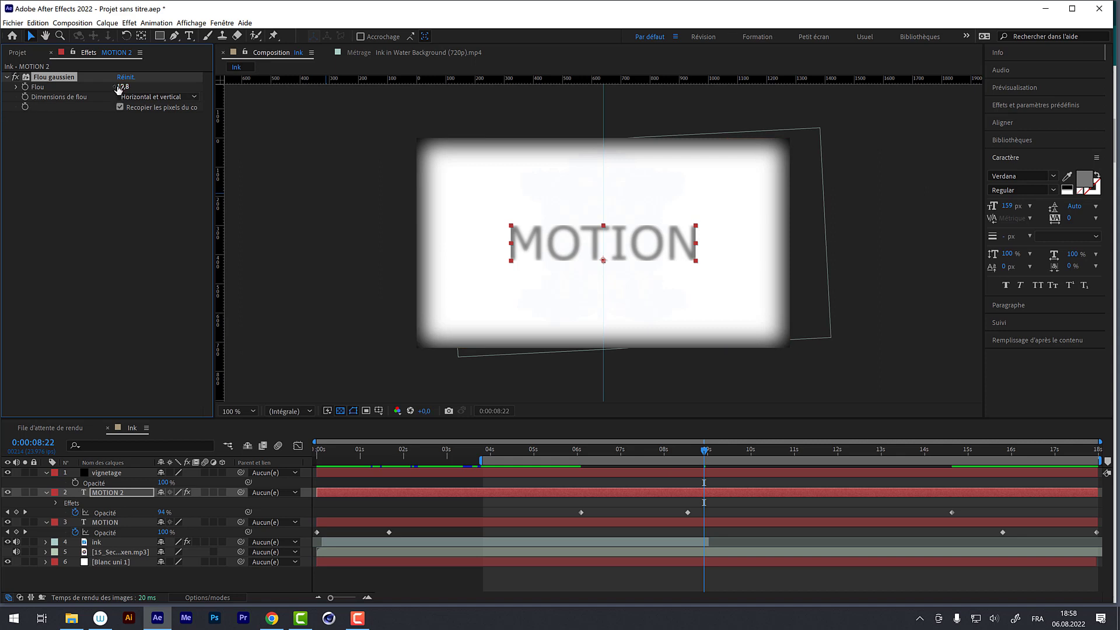
{"action": "key", "text": "Return"}
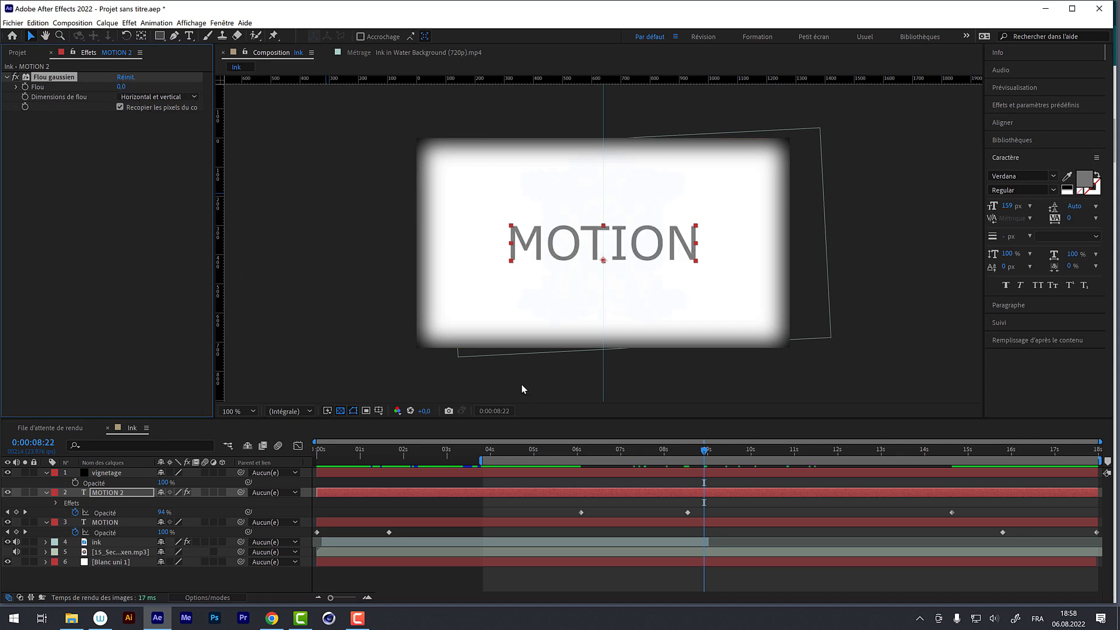
Keyframe MOTION 2's blur amount of 0 at 0:00:09:21 and reveal the Gaussian Blur properties in the timeline
{"action": "left_click_drag", "start_coordinate": [703, 455], "coordinate": [744, 457]}
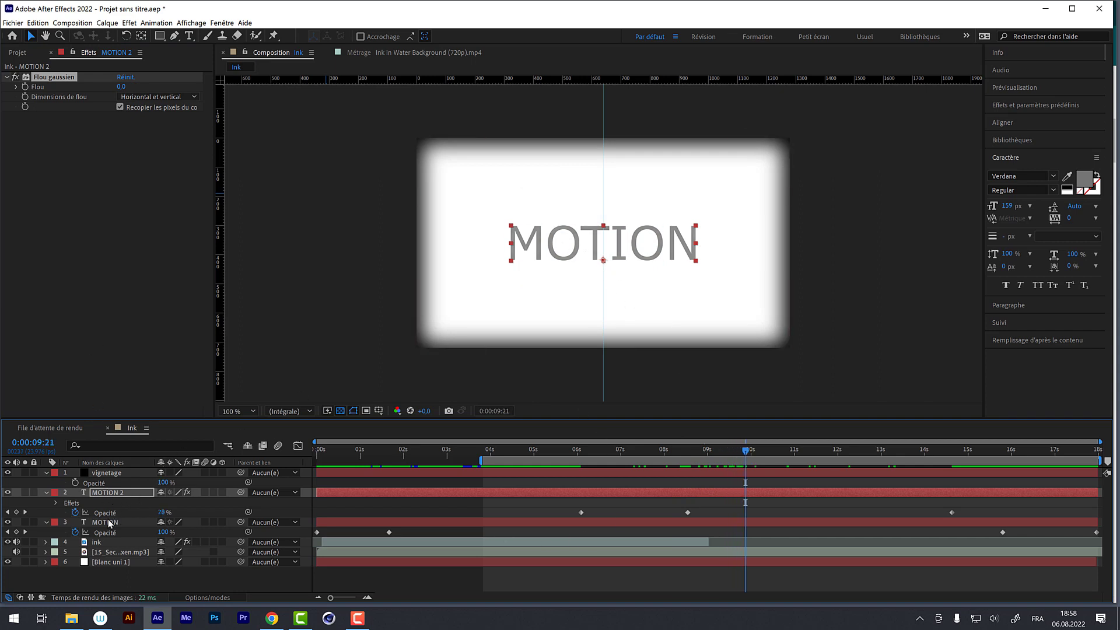
{"action": "left_click", "coordinate": [25, 86]}
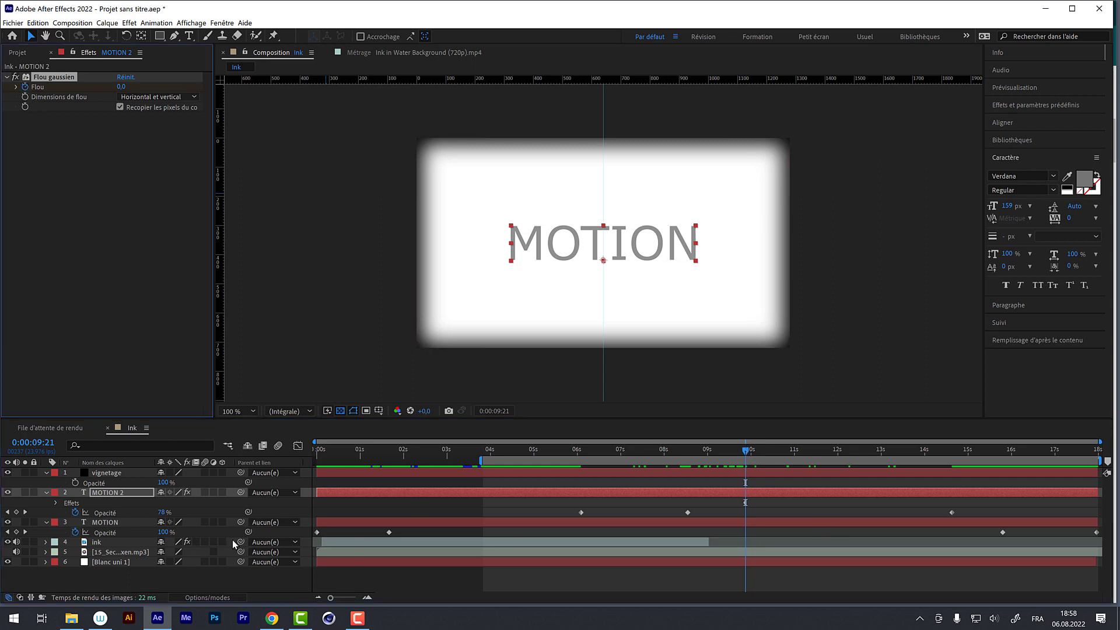
{"action": "left_click", "coordinate": [109, 484]}
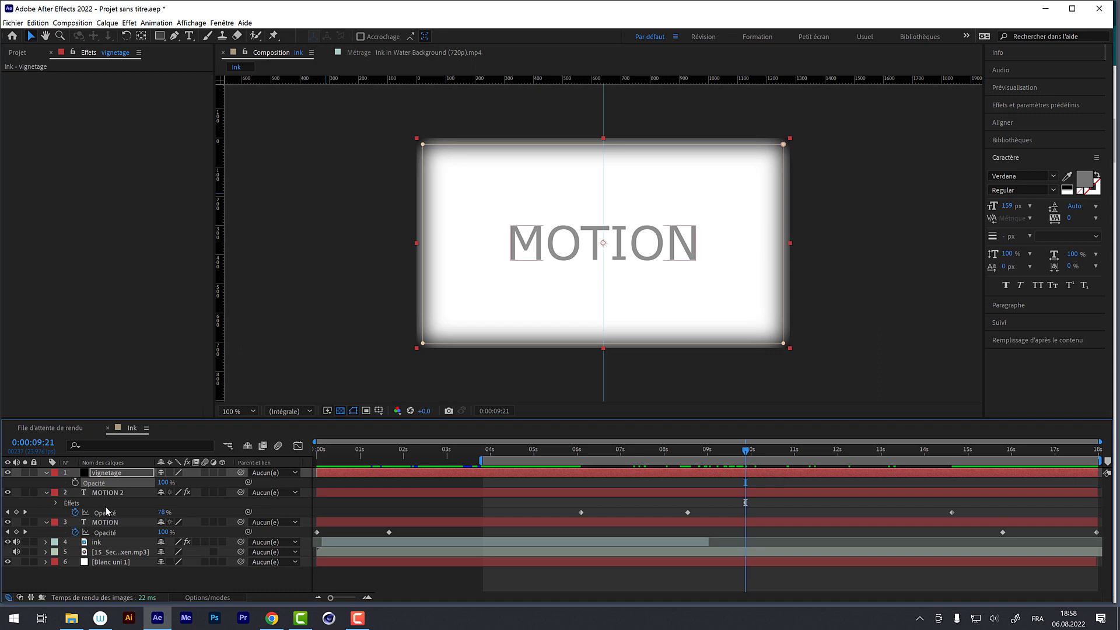
{"action": "key", "text": "t"}
{"action": "left_click", "coordinate": [100, 482]}
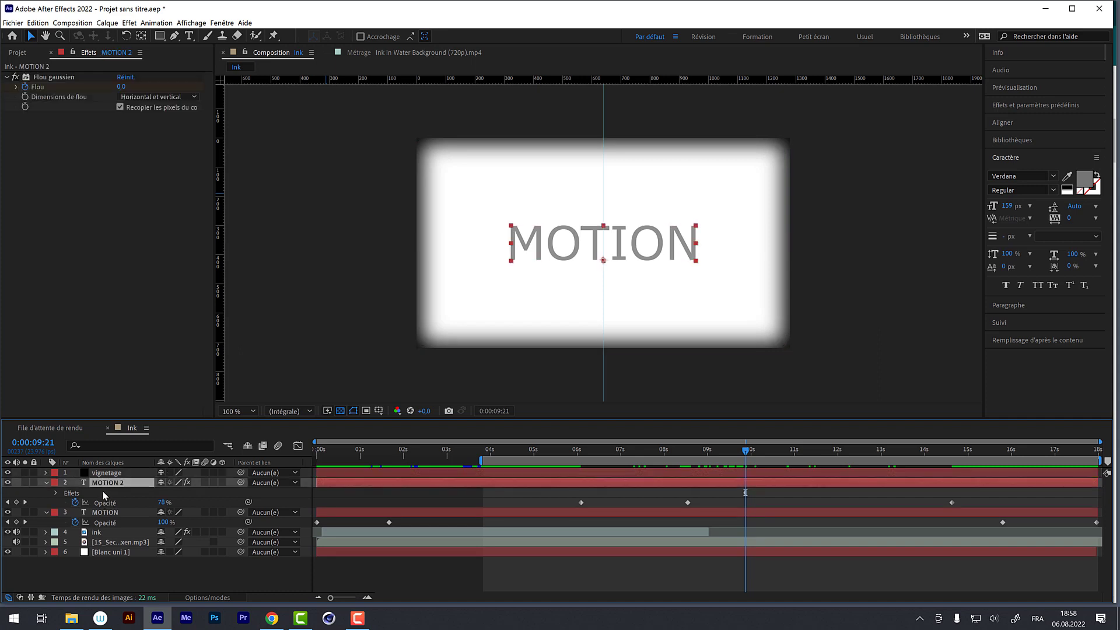
{"action": "key", "text": "e"}
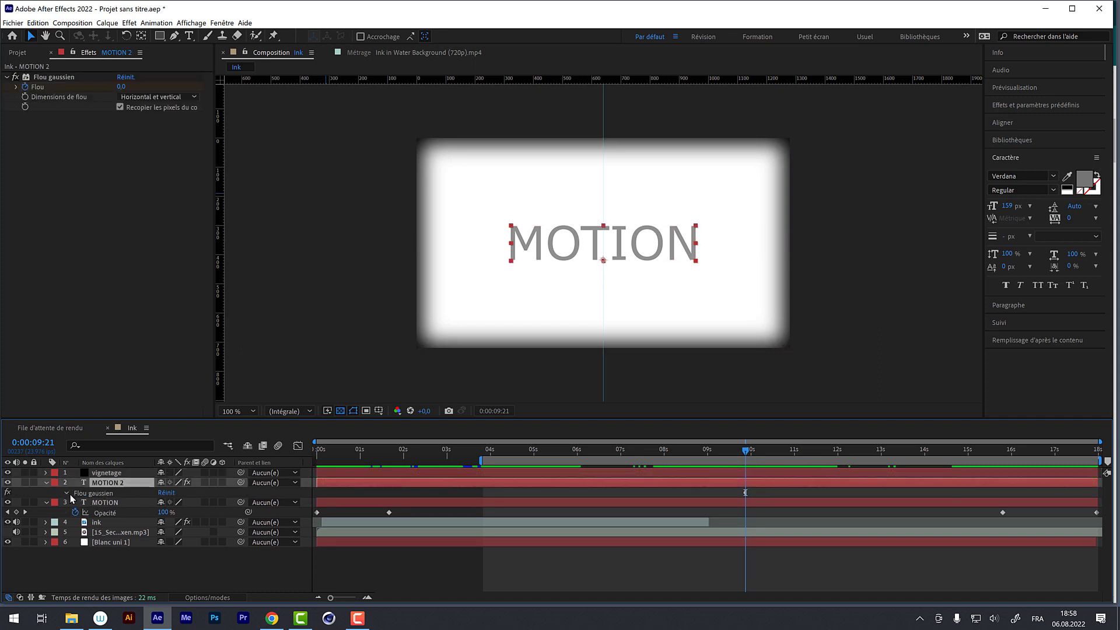
{"action": "left_click", "coordinate": [67, 493]}
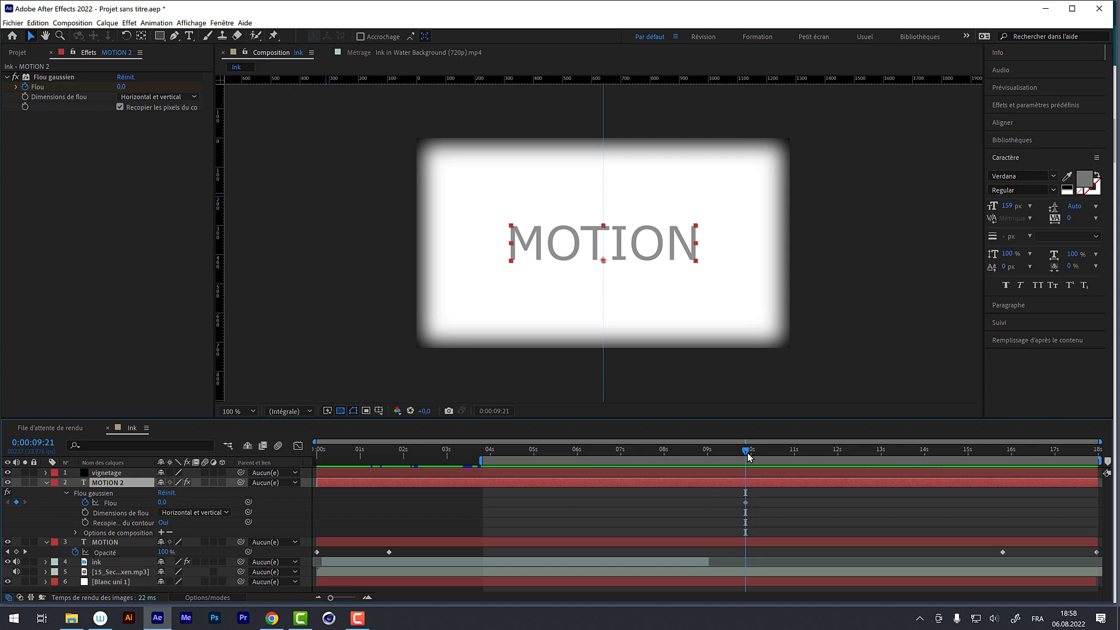
Set MOTION 2's blur amount to 14 at 0:00:15:06 and scrub back to check the transition
{"action": "left_click_drag", "start_coordinate": [747, 452], "coordinate": [980, 452]}
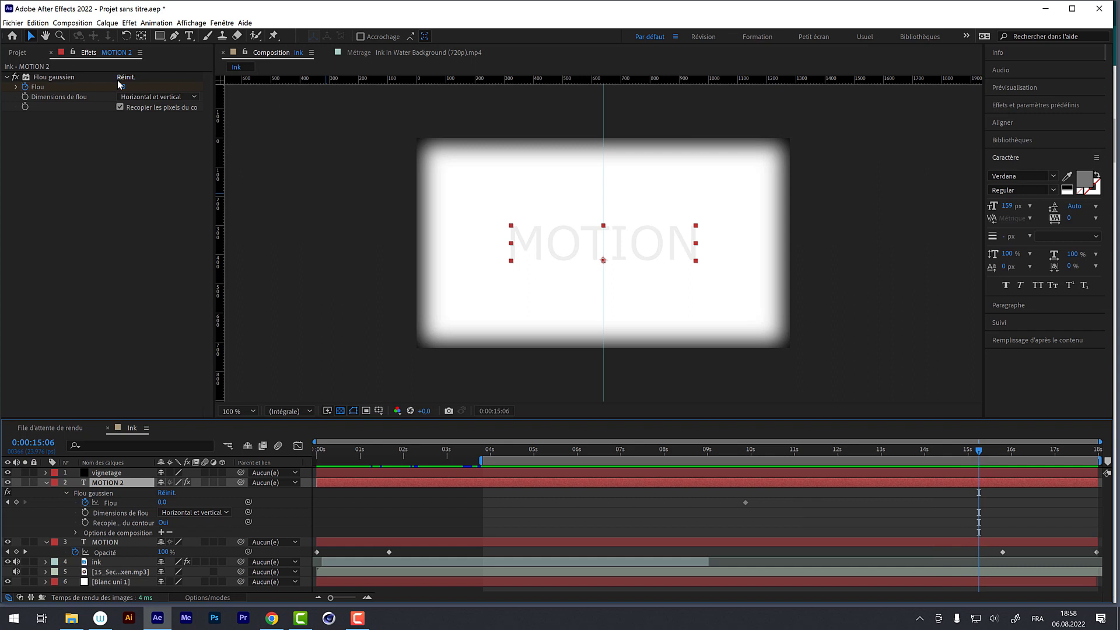
{"action": "left_click_drag", "start_coordinate": [122, 89], "coordinate": [172, 89]}
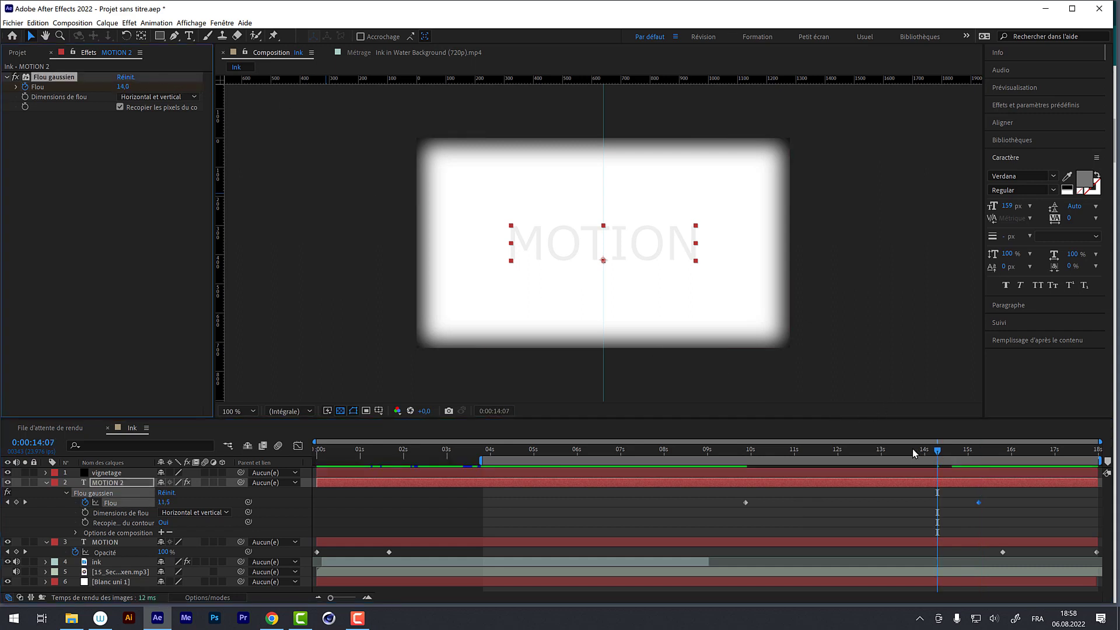
{"action": "left_click", "coordinate": [882, 450]}
{"action": "mouse_move", "coordinate": [855, 453]}
{"action": "left_mouse_down"}
{"action": "mouse_move", "coordinate": [713, 473]}
{"action": "mouse_move", "coordinate": [841, 477]}
{"action": "mouse_move", "coordinate": [942, 461]}
{"action": "mouse_move", "coordinate": [873, 463]}
{"action": "left_mouse_up"}
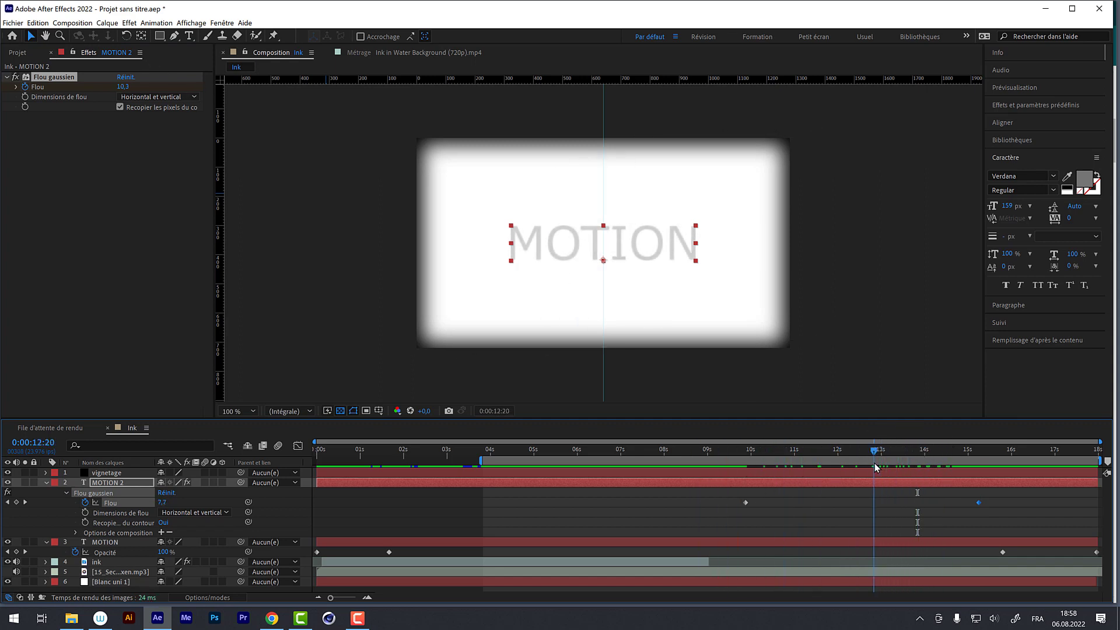
Try an intermediate MOTION 2 blur keyframe of 27.9 at 0:00:12:19 and delete it
{"action": "left_click_drag", "start_coordinate": [146, 92], "coordinate": [240, 93]}
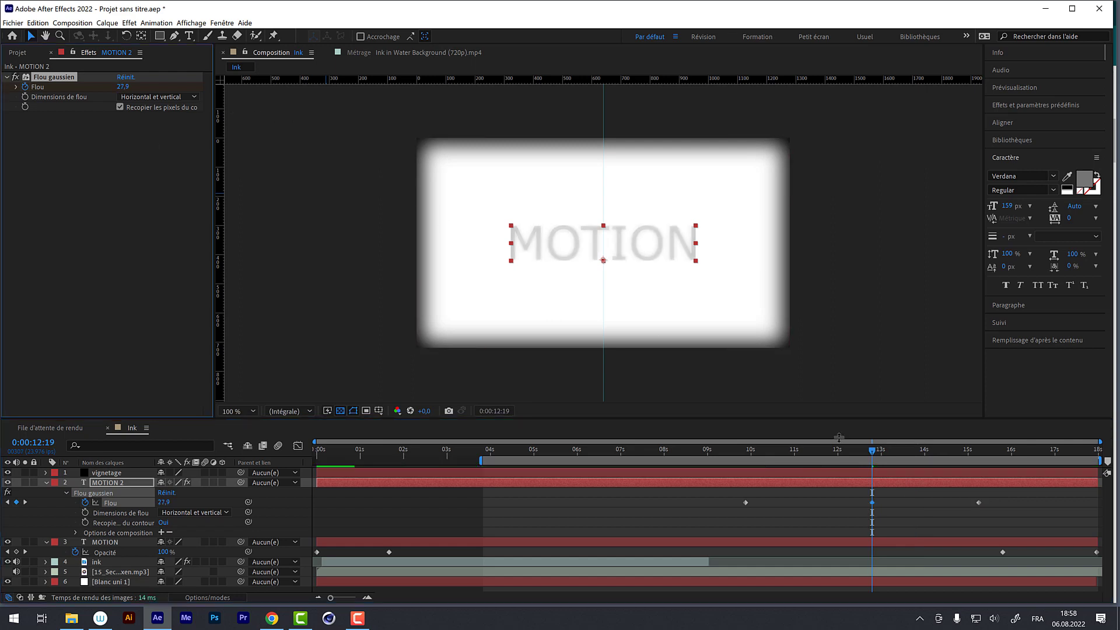
{"action": "left_click", "coordinate": [67, 494]}
{"action": "left_click", "coordinate": [66, 502]}
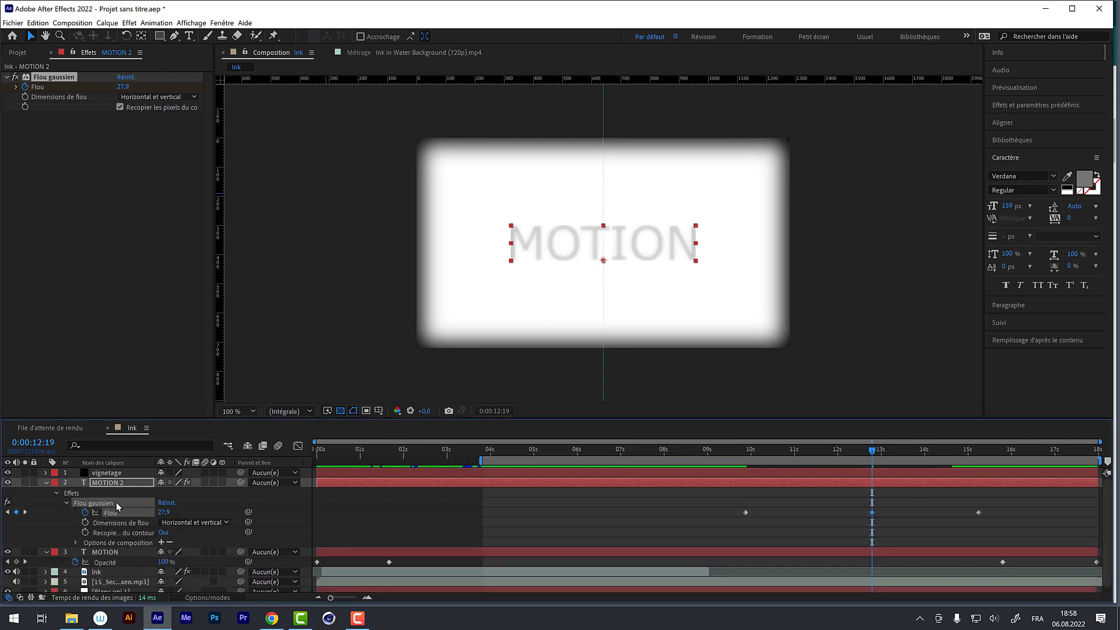
{"action": "left_click", "coordinate": [873, 516]}
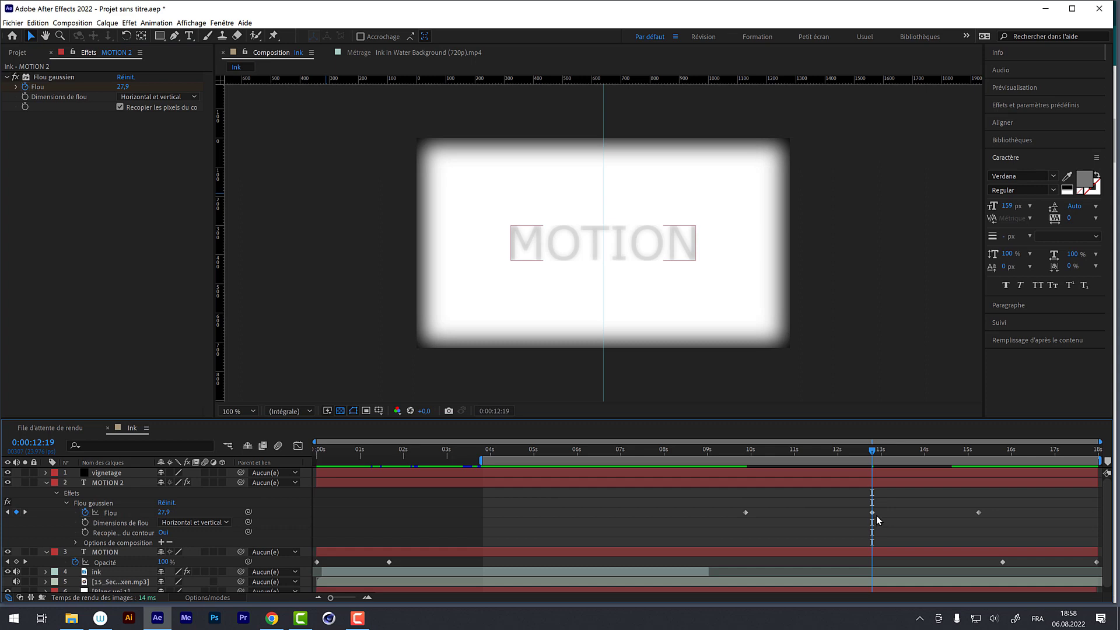
{"action": "left_click", "coordinate": [871, 512]}
{"action": "key", "text": "Delete"}
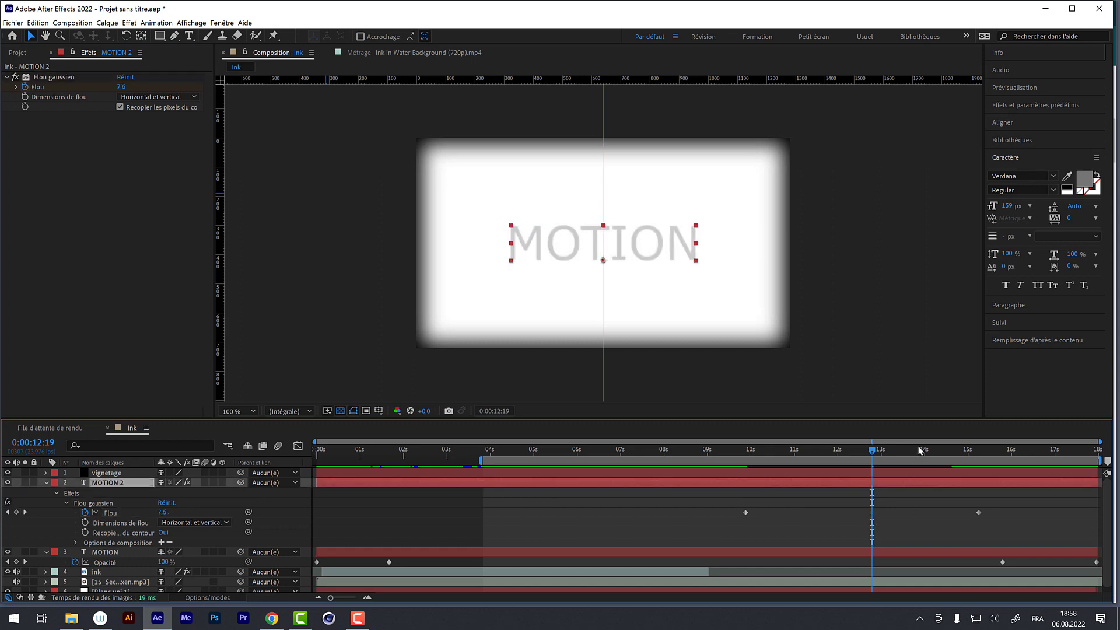
Set MOTION 2's blur keyframe at 0:00:15:06 to 26 and preview the title from about 6 seconds
{"action": "left_click_drag", "start_coordinate": [974, 450], "coordinate": [978, 450]}
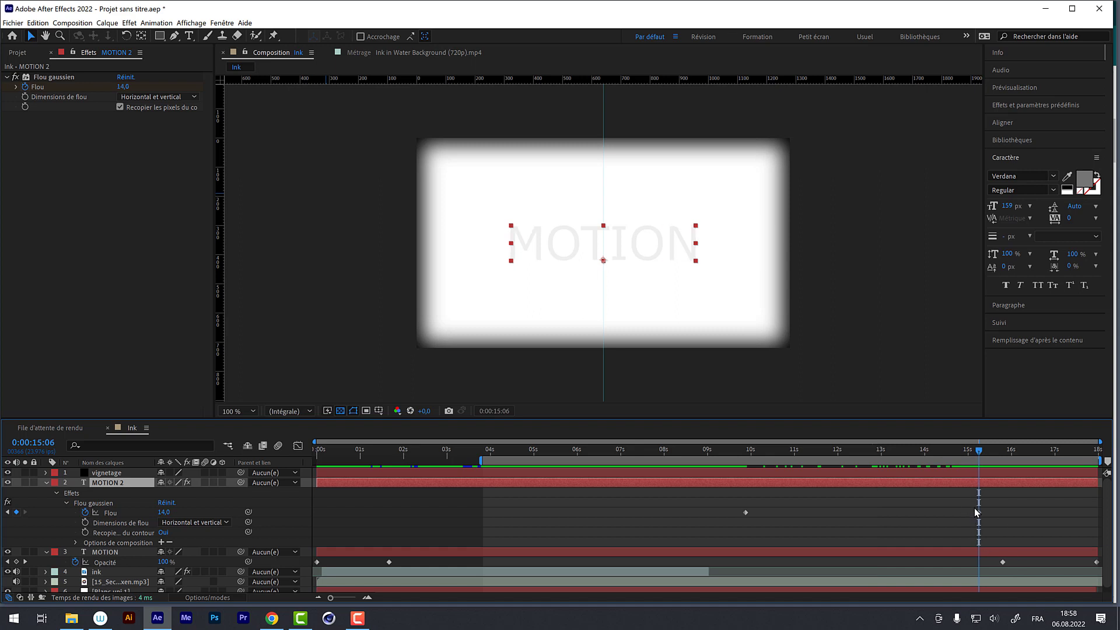
{"action": "left_click_drag", "start_coordinate": [123, 87], "coordinate": [156, 96]}
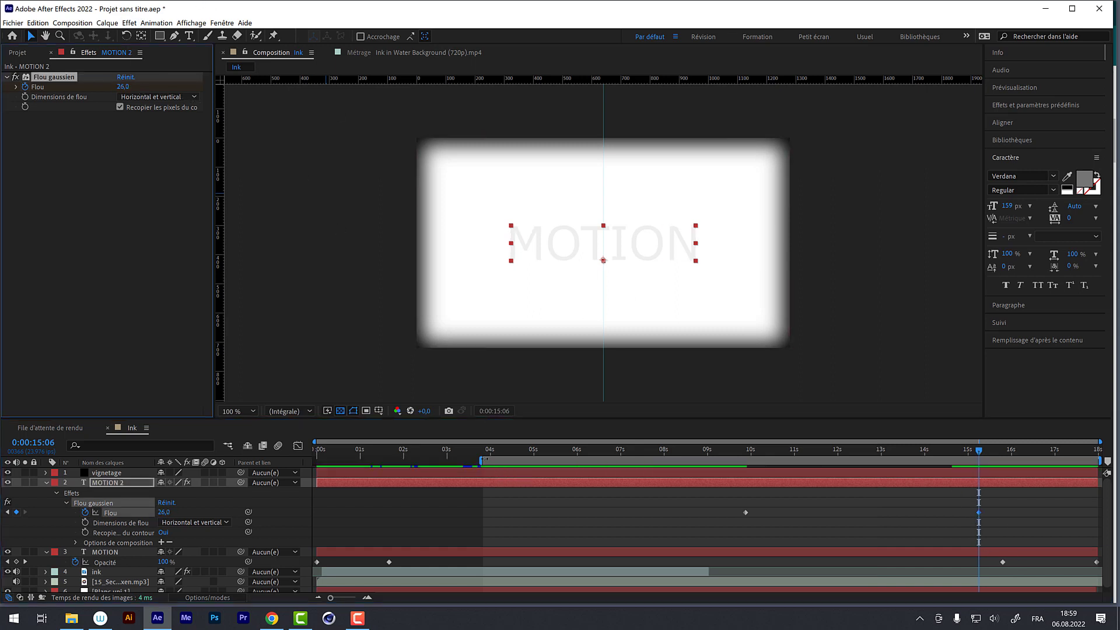
{"action": "left_click_drag", "start_coordinate": [481, 460], "coordinate": [581, 460]}
{"action": "key", "text": "space"}
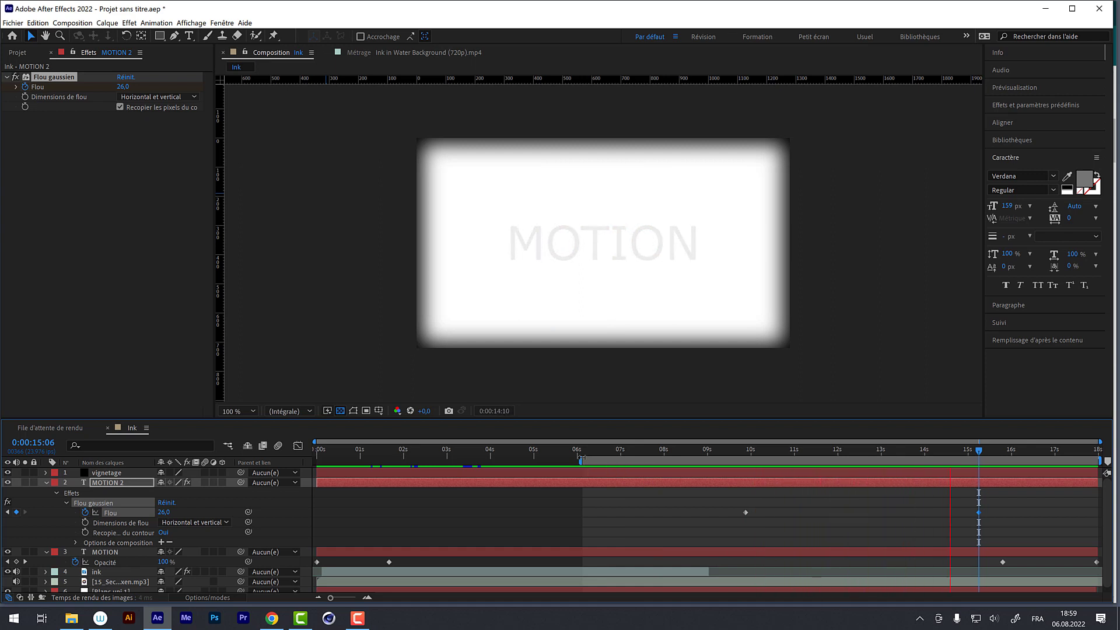
{"action": "key", "text": "space"}
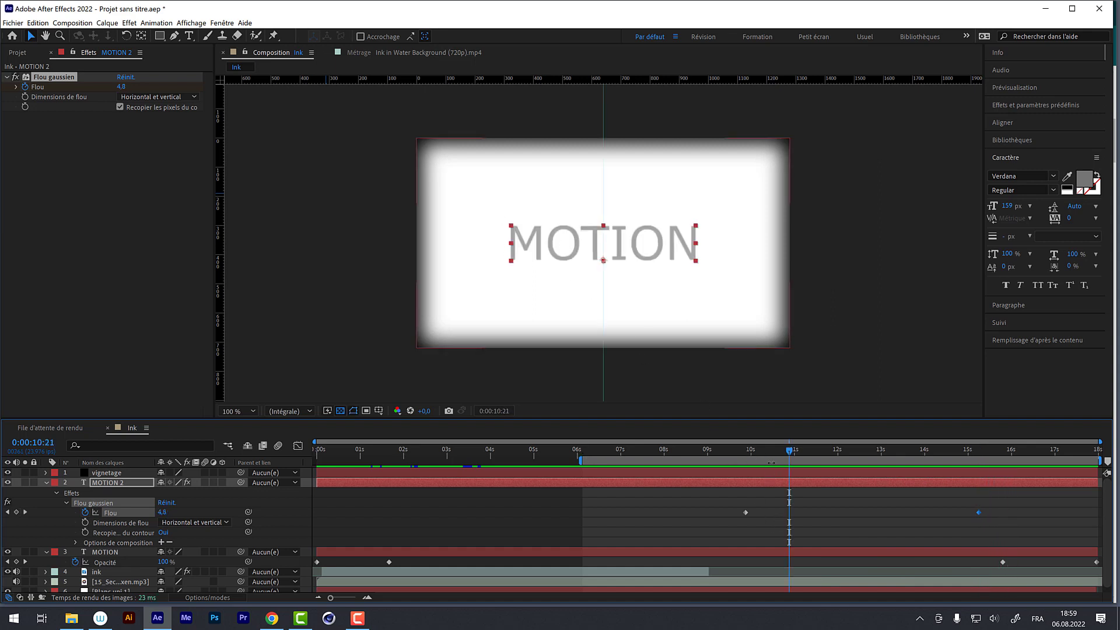
Scrub back to the start of the composition and review how the ink and title appear
{"action": "mouse_move", "coordinate": [779, 452]}
{"action": "left_mouse_down"}
{"action": "mouse_move", "coordinate": [816, 462]}
{"action": "mouse_move", "coordinate": [460, 450]}
{"action": "mouse_move", "coordinate": [359, 470]}
{"action": "mouse_move", "coordinate": [572, 495]}
{"action": "mouse_move", "coordinate": [321, 506]}
{"action": "mouse_move", "coordinate": [449, 495]}
{"action": "mouse_move", "coordinate": [420, 513]}
{"action": "mouse_move", "coordinate": [333, 513]}
{"action": "mouse_move", "coordinate": [443, 524]}
{"action": "left_mouse_up"}
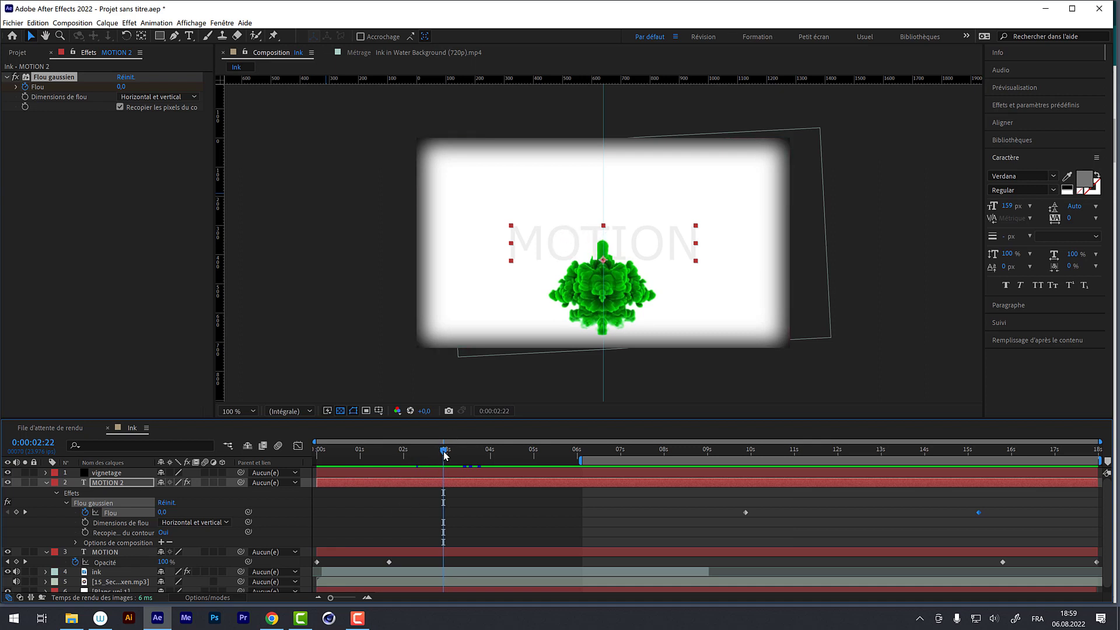
{"action": "mouse_move", "coordinate": [443, 450]}
{"action": "left_mouse_down"}
{"action": "mouse_move", "coordinate": [339, 467]}
{"action": "mouse_move", "coordinate": [349, 476]}
{"action": "left_mouse_up"}
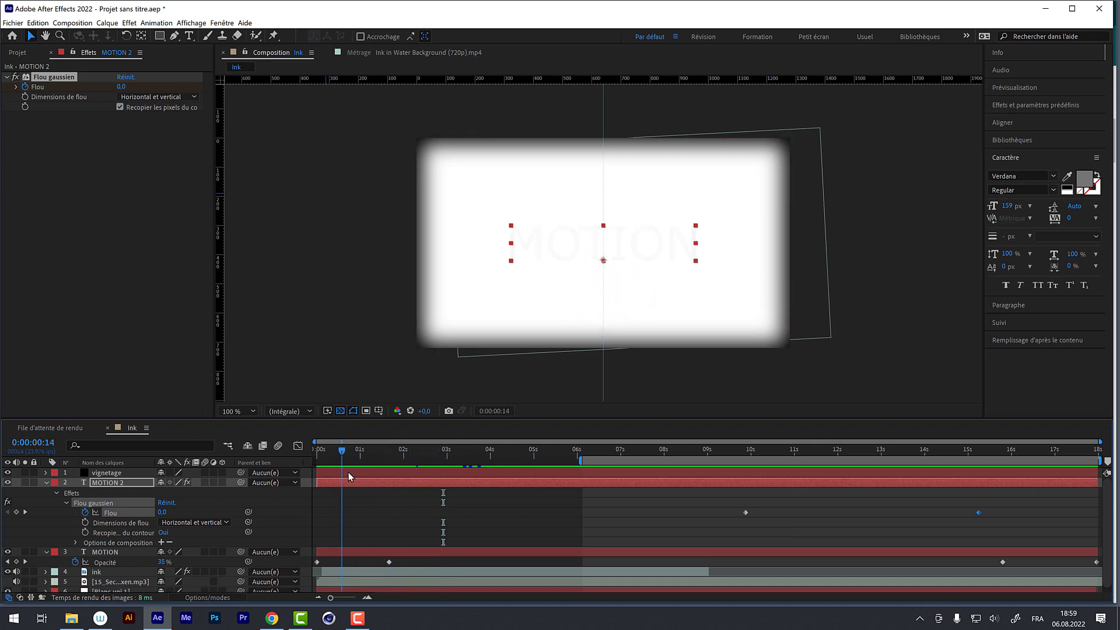
{"action": "key", "text": "space"}
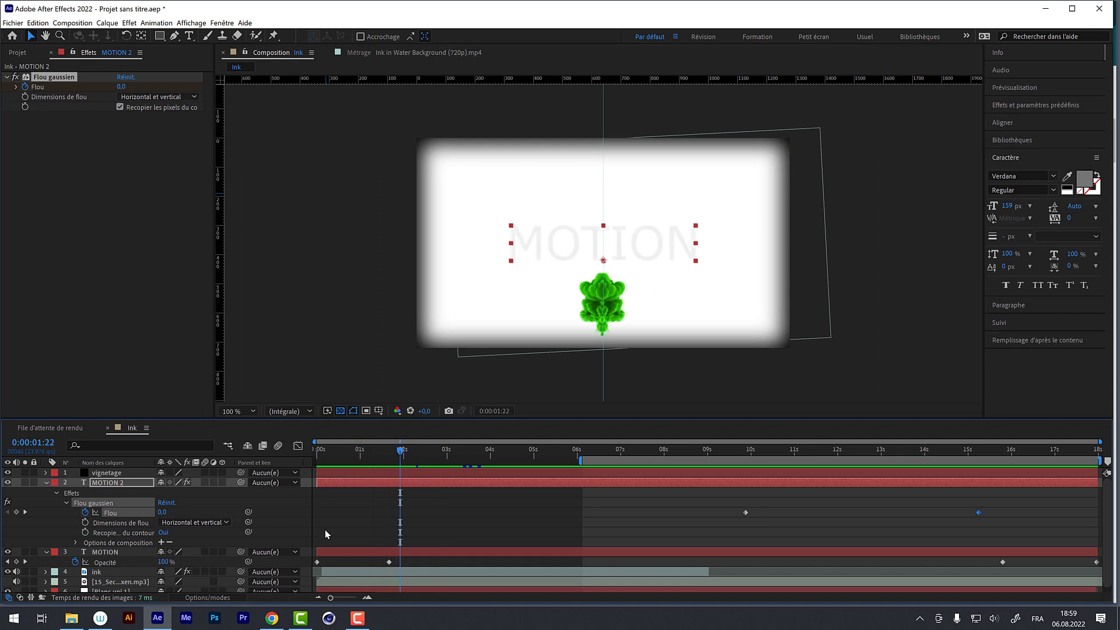
Save the project as motion in the 00-introduction folder
{"action": "key", "text": "ctrl+s"}
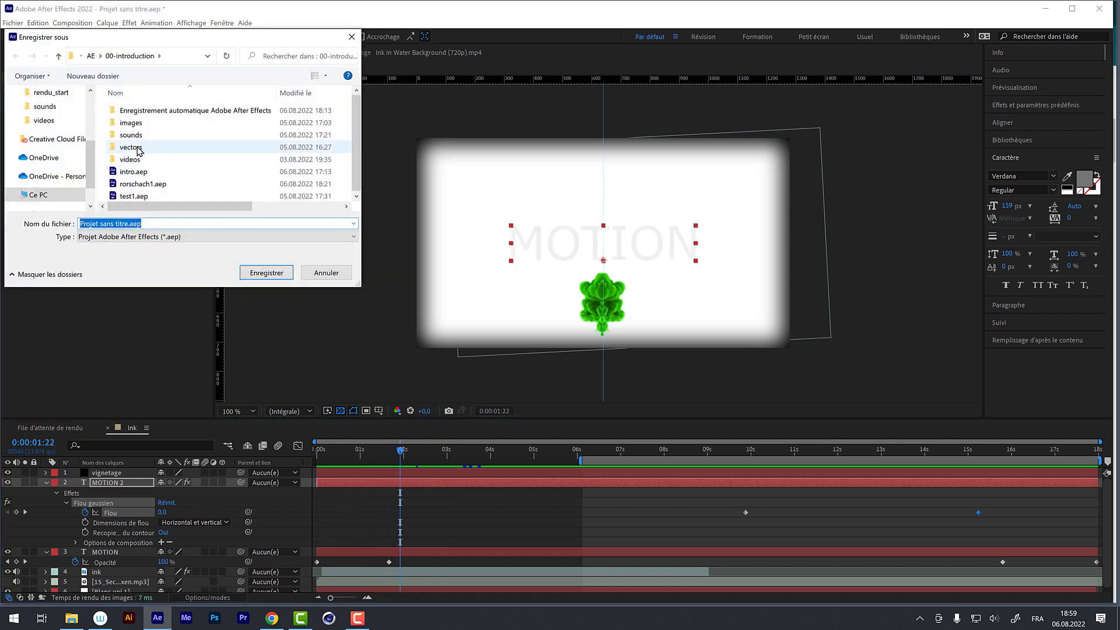
{"action": "type", "text": "motion"}
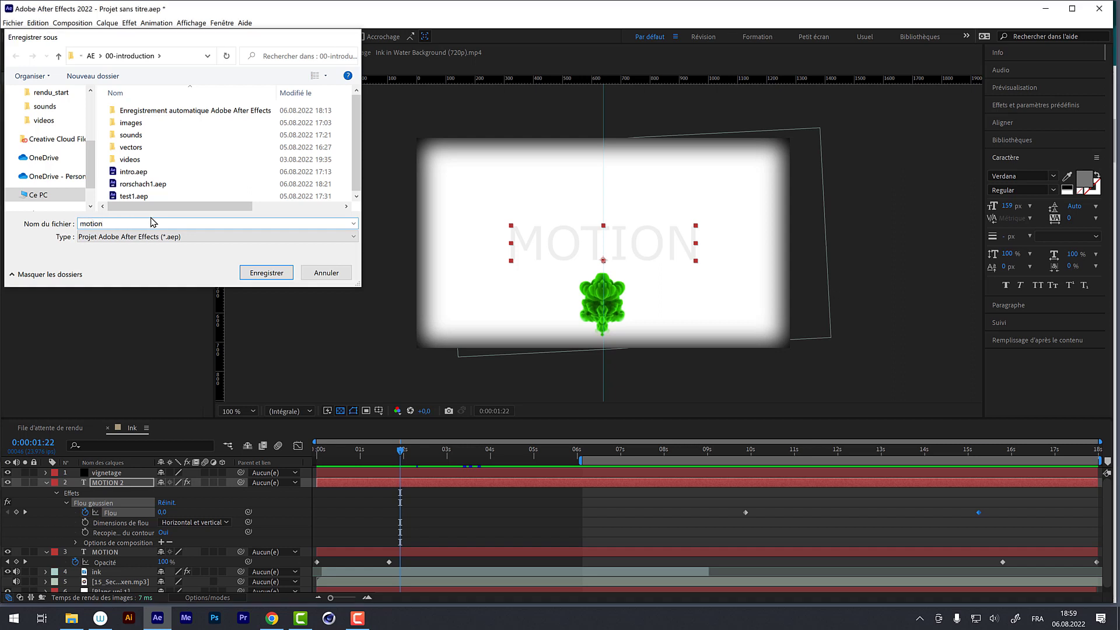
{"action": "key", "text": "Return"}
Shift the ink layer slightly earlier so it starts at 0 seconds and preview the result
{"action": "left_click_drag", "start_coordinate": [402, 453], "coordinate": [367, 454]}
{"action": "left_click", "coordinate": [133, 582]}
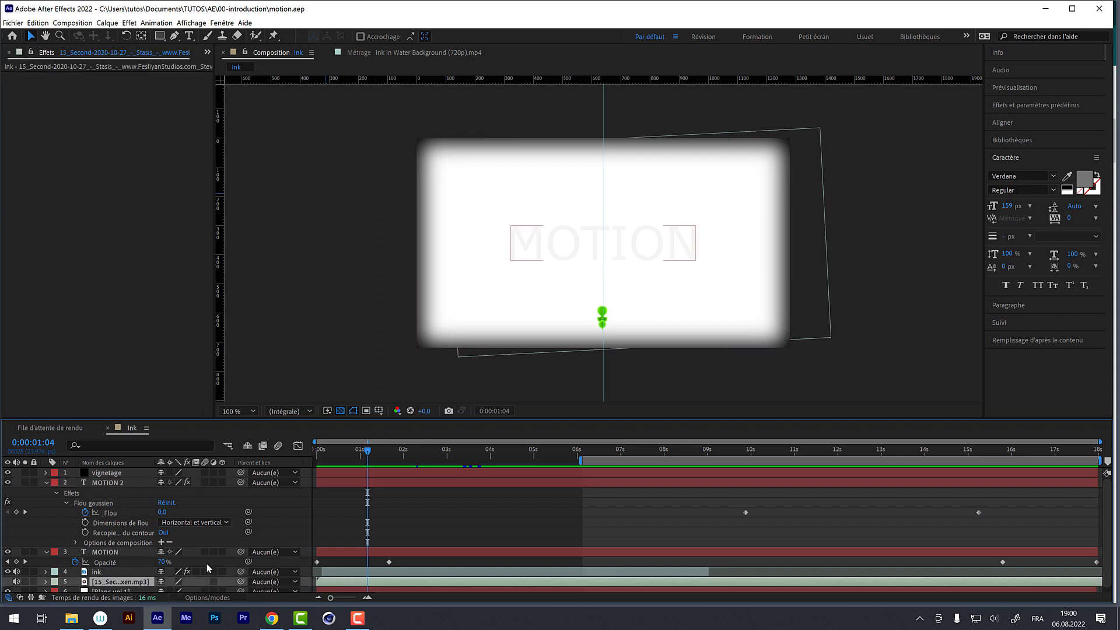
{"action": "left_click", "coordinate": [132, 571]}
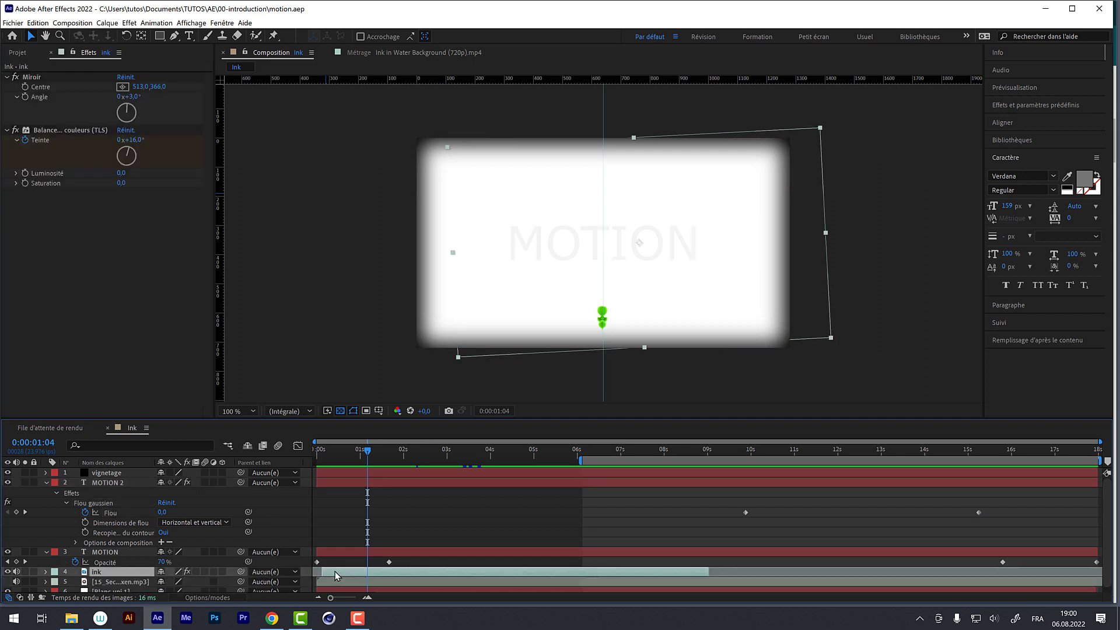
{"action": "left_click_drag", "start_coordinate": [336, 572], "coordinate": [330, 573]}
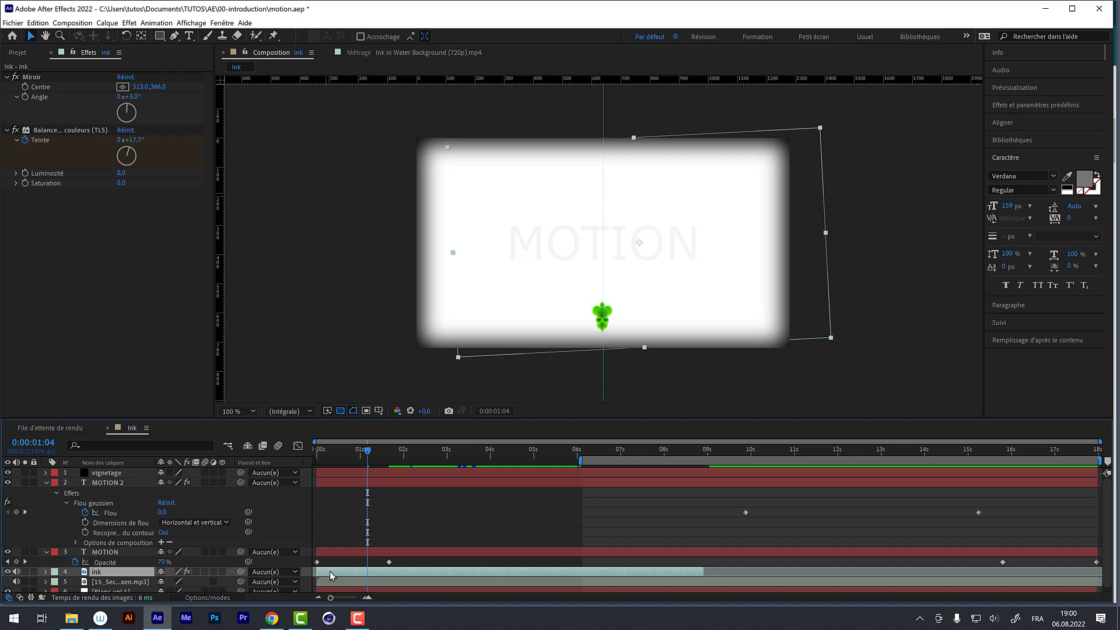
{"action": "key", "text": "space"}
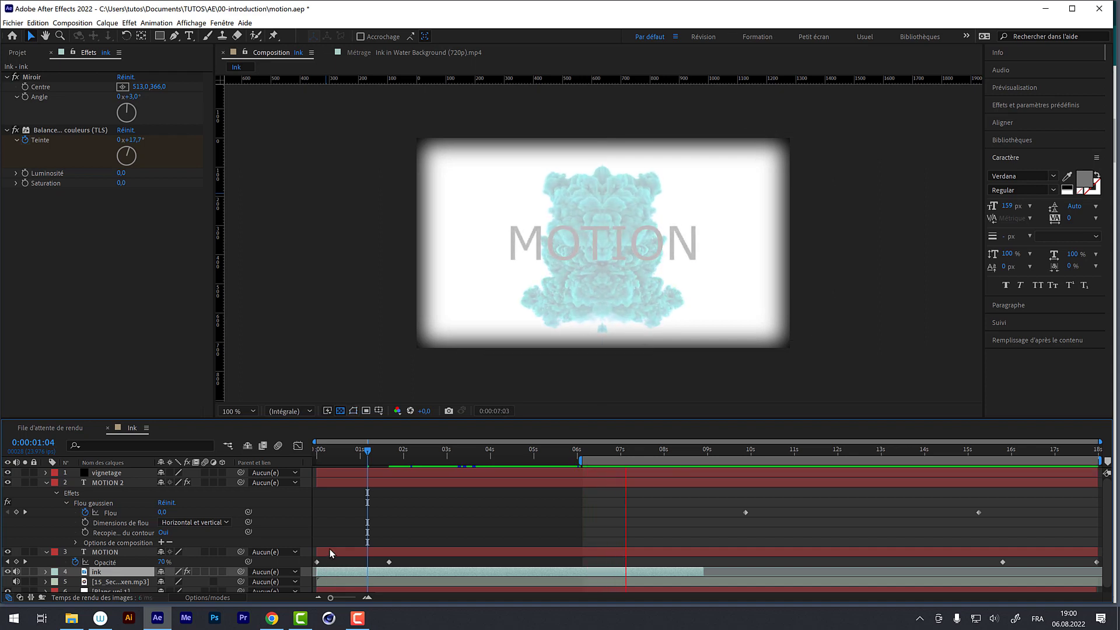
Extend the work area back to the start of the composition and preview the whole animation
{"action": "left_click", "coordinate": [582, 456]}
{"action": "left_click_drag", "start_coordinate": [581, 461], "coordinate": [300, 481]}
{"action": "key", "text": "space"}
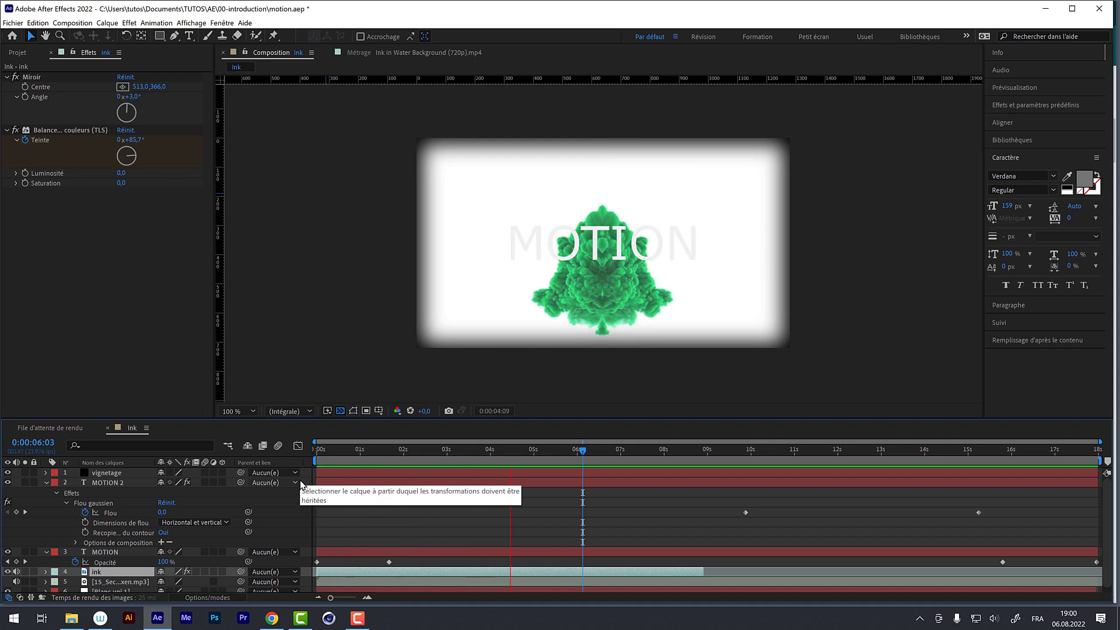
Delay the ink layer so it starts at about 0.8 seconds and preview from 0:00:00:00
{"action": "left_click_drag", "start_coordinate": [390, 453], "coordinate": [314, 458]}
{"action": "left_click_drag", "start_coordinate": [358, 569], "coordinate": [391, 572]}
{"action": "key", "text": "space"}
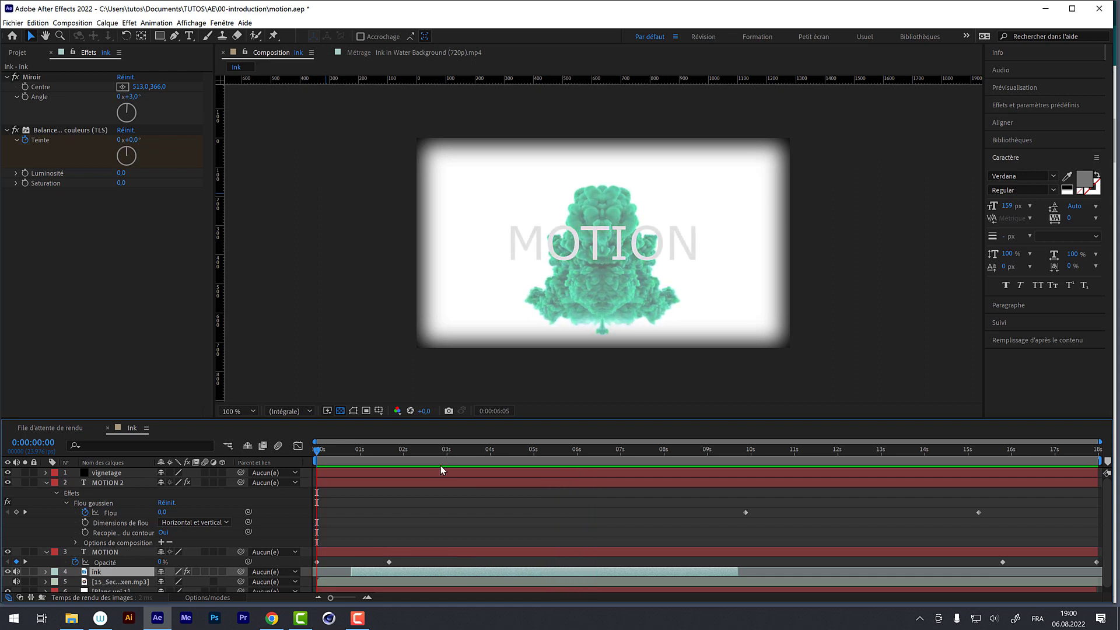
Shift the ink layer slightly earlier so it starts at about 0.7 seconds, previewing from just after 2 seconds
{"action": "left_click", "coordinate": [418, 451]}
{"action": "left_click_drag", "start_coordinate": [380, 571], "coordinate": [379, 571]}
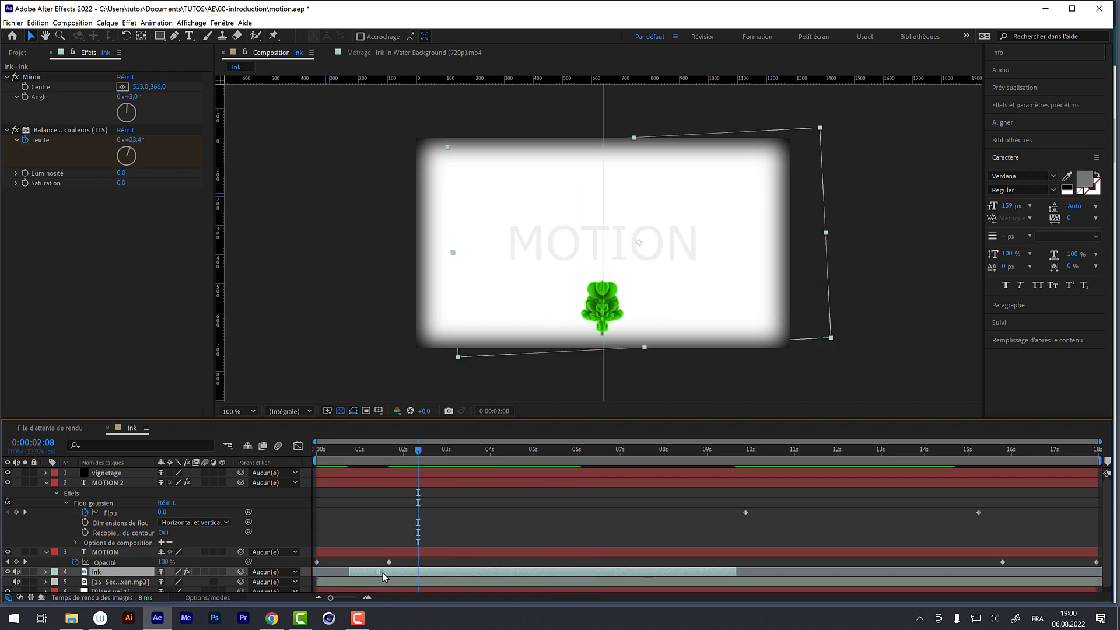
{"action": "key", "text": "space"}
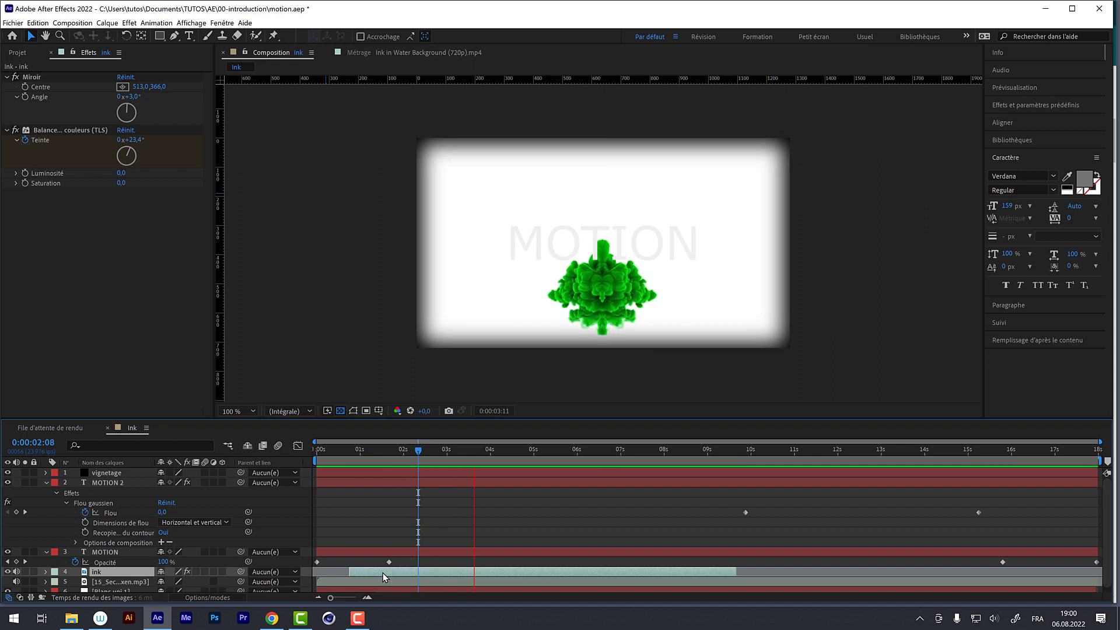
{"action": "left_click", "coordinate": [428, 451]}
{"action": "left_click_drag", "start_coordinate": [383, 570], "coordinate": [380, 569]}
{"action": "key", "text": "space"}
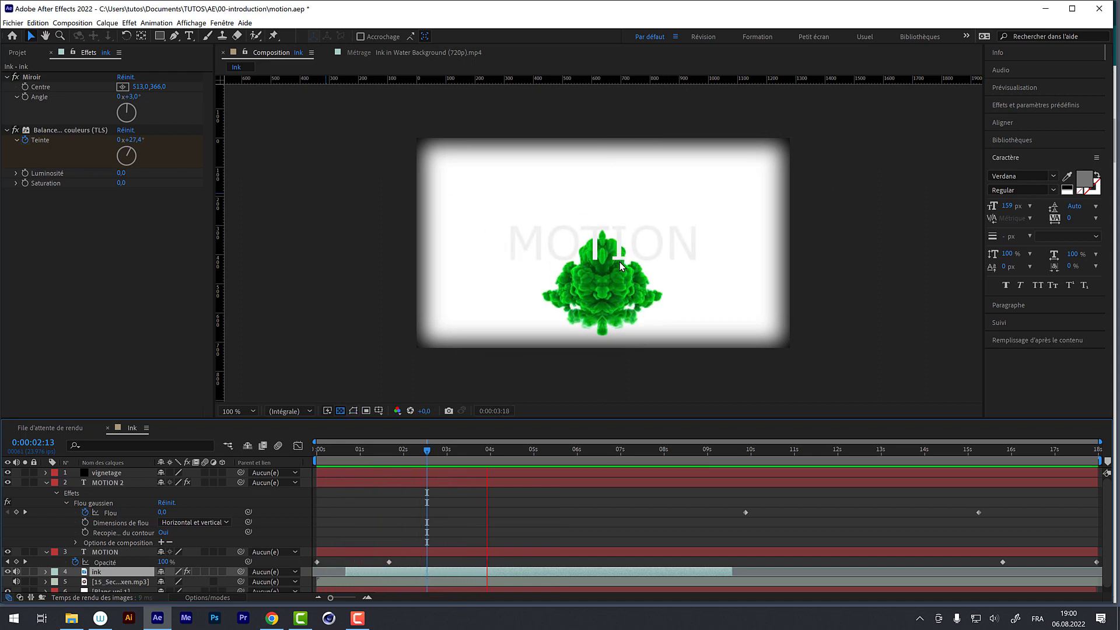
Try starting the ink layer at about 0.5 seconds and preview the result
{"action": "key", "text": "space"}
{"action": "left_click_drag", "start_coordinate": [367, 570], "coordinate": [362, 570]}
{"action": "key", "text": "space"}
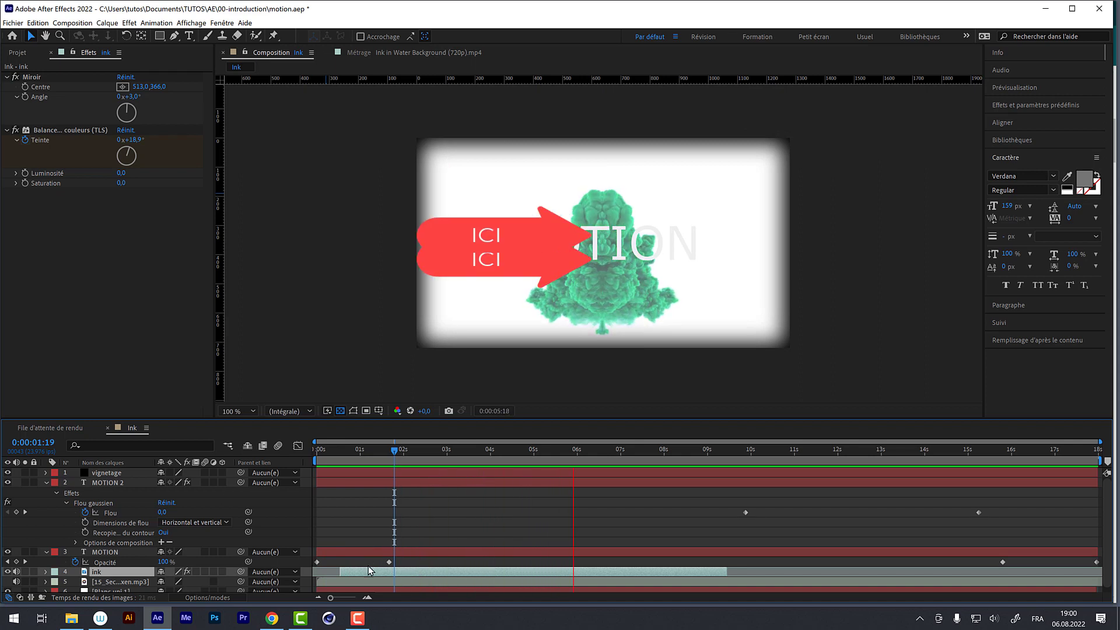
Delay the ink layer to start at about 0.7 seconds and preview the animation from 0:00:00:00
{"action": "left_click_drag", "start_coordinate": [368, 566], "coordinate": [372, 569]}
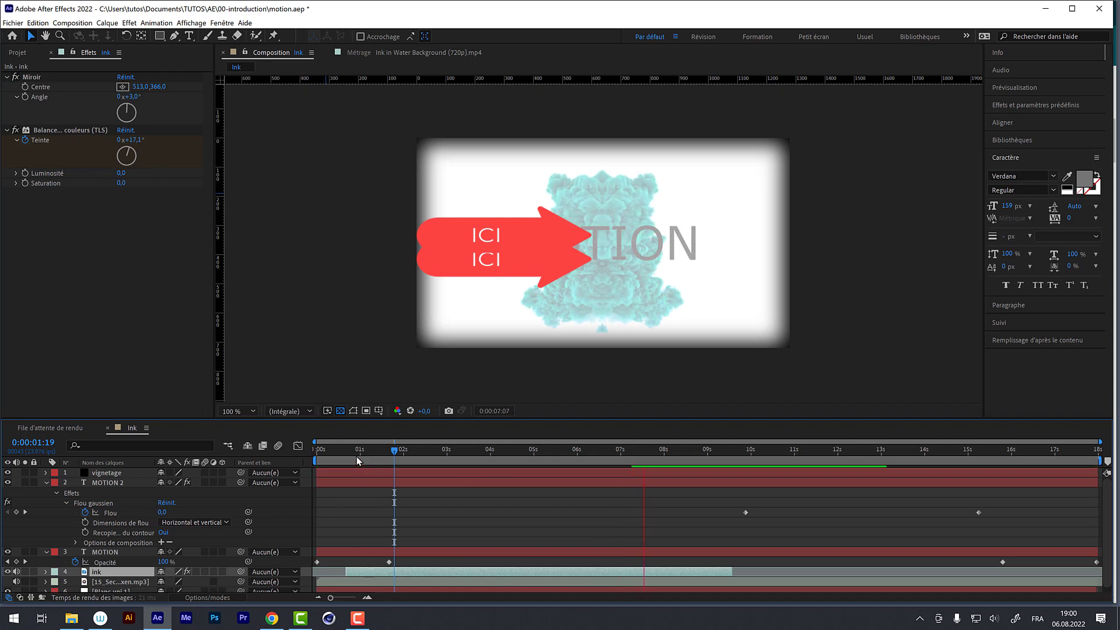
{"action": "left_click_drag", "start_coordinate": [355, 455], "coordinate": [296, 442]}
{"action": "key", "text": "space"}
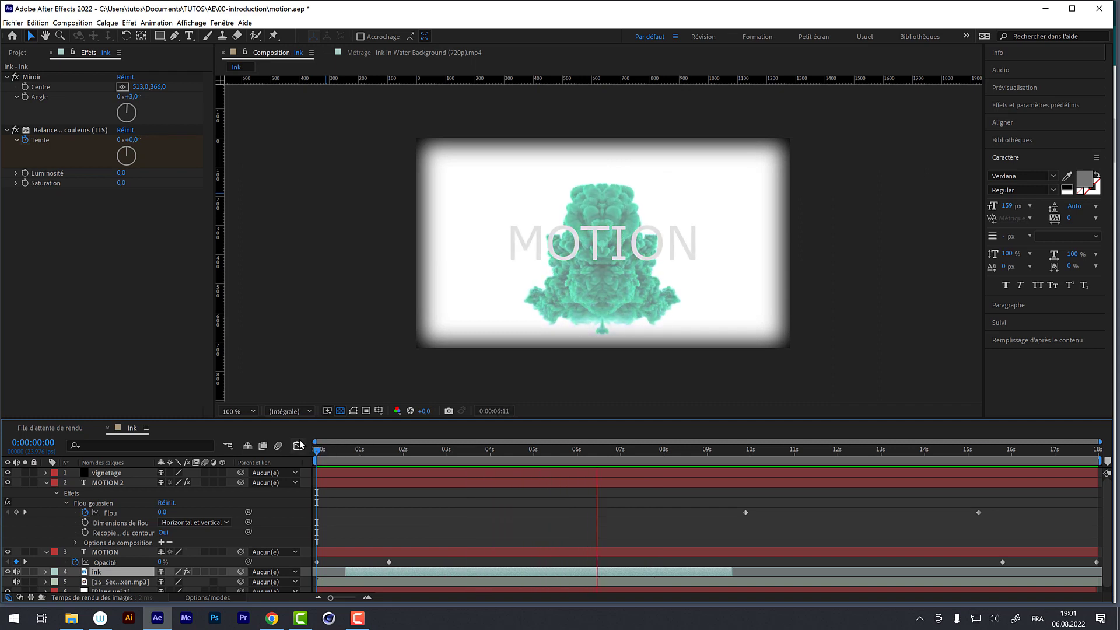
{"action": "left_click", "coordinate": [349, 451]}
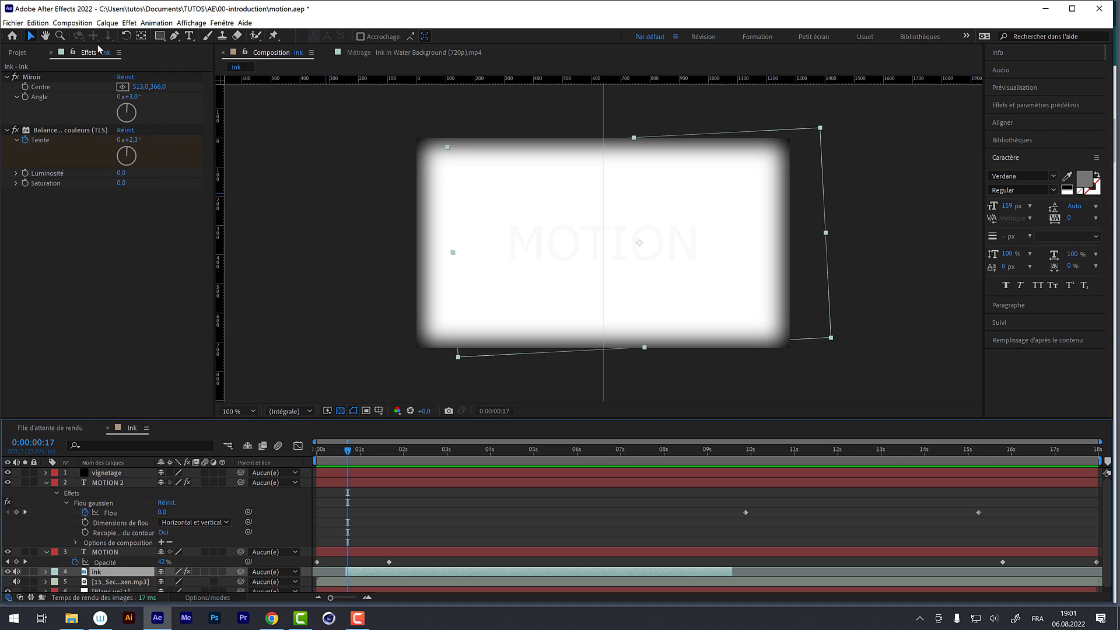
Add the Ink composition to the render queue and accept render settings with Optimale quality and Intégrale resolution
{"action": "key", "text": "Home"}
{"action": "left_click", "coordinate": [72, 22]}
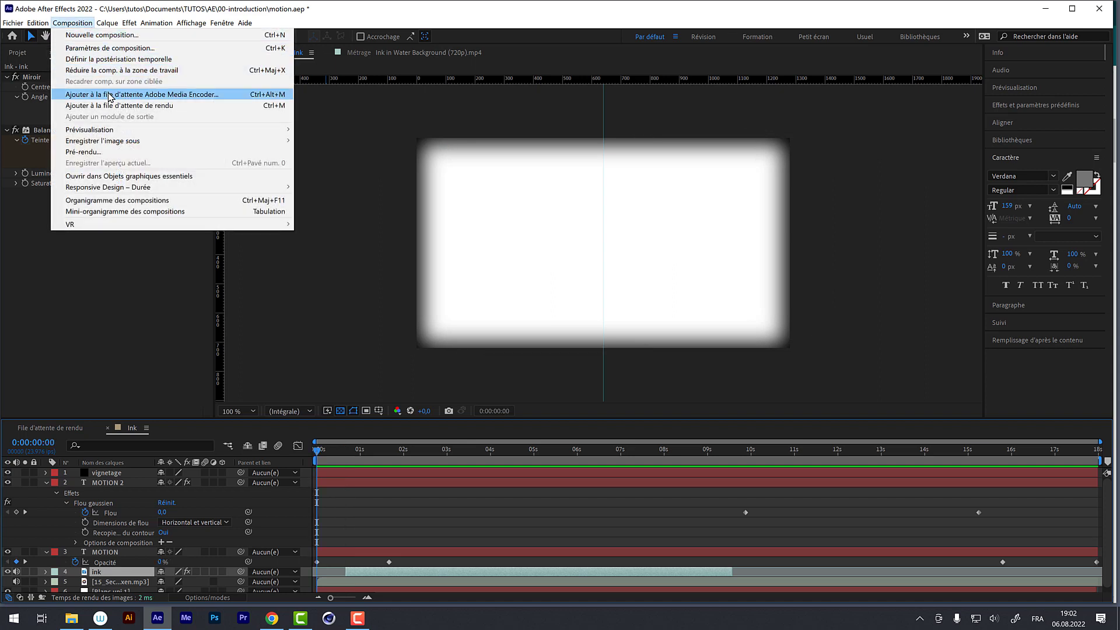
{"action": "left_click", "coordinate": [108, 106]}
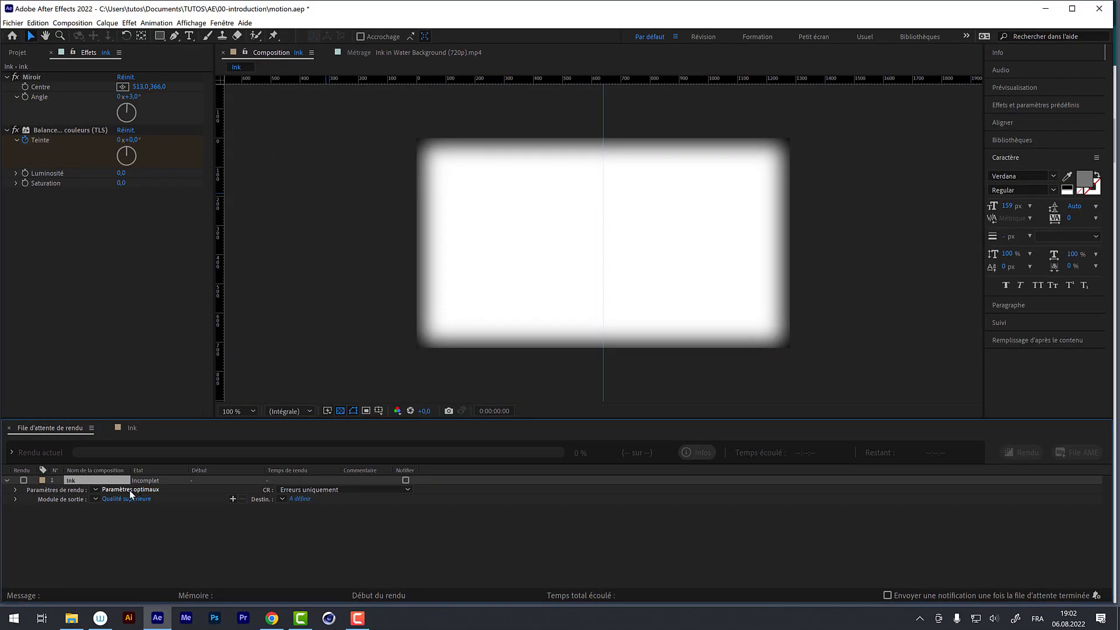
{"action": "left_click", "coordinate": [129, 489]}
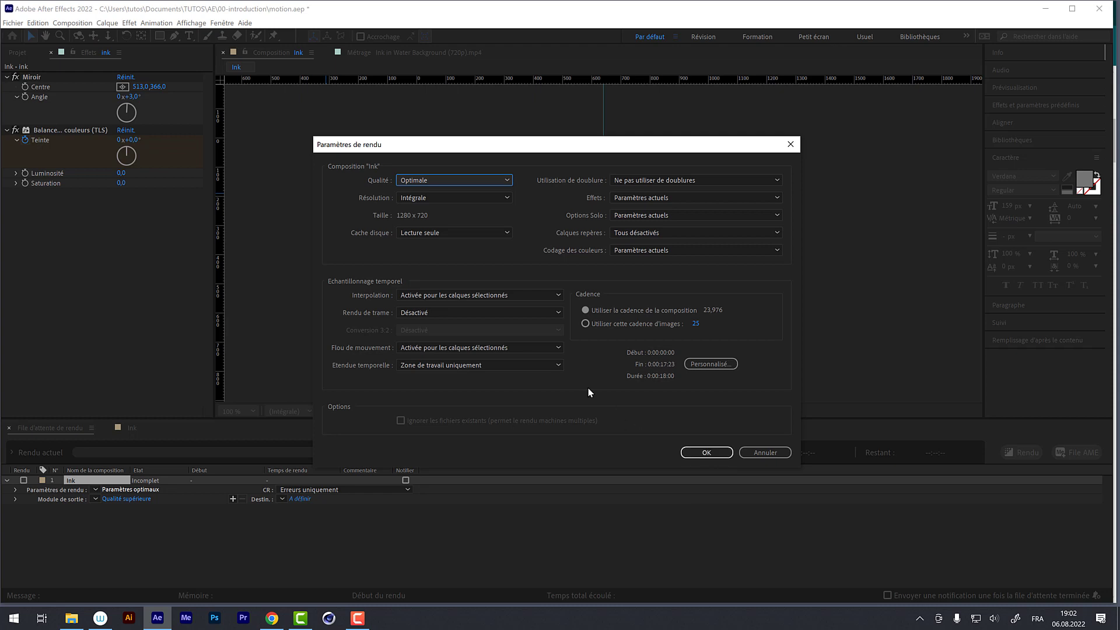
{"action": "left_click", "coordinate": [697, 452]}
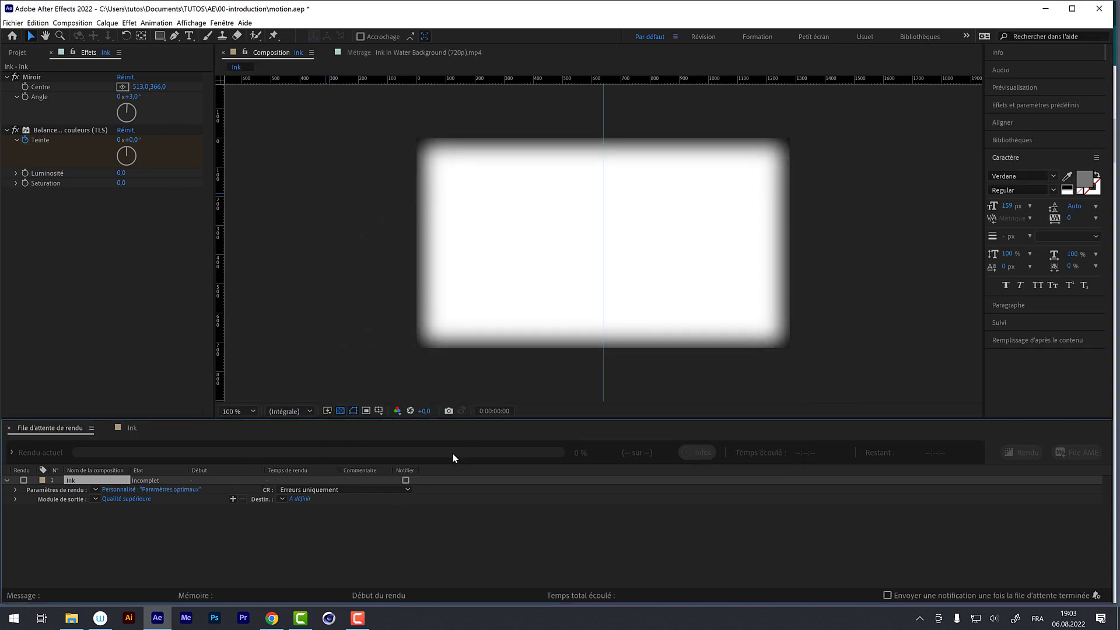
Configure the output module as QuickTime with the Apple ProRes 4444 video codec
{"action": "left_click", "coordinate": [133, 499]}
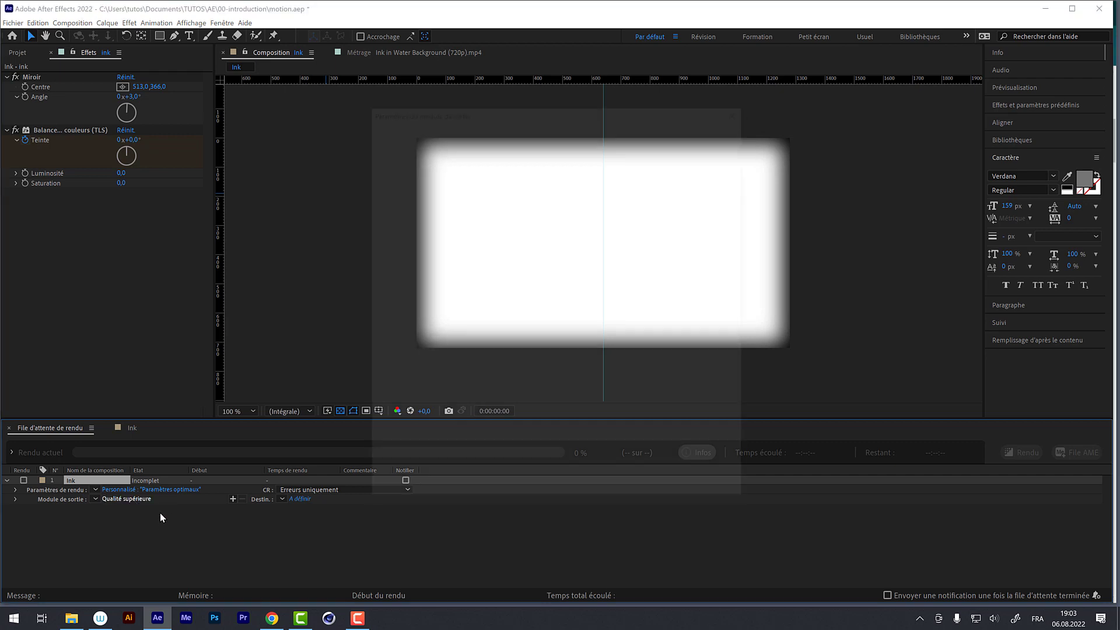
{"action": "left_click_drag", "start_coordinate": [495, 100], "coordinate": [385, 49]}
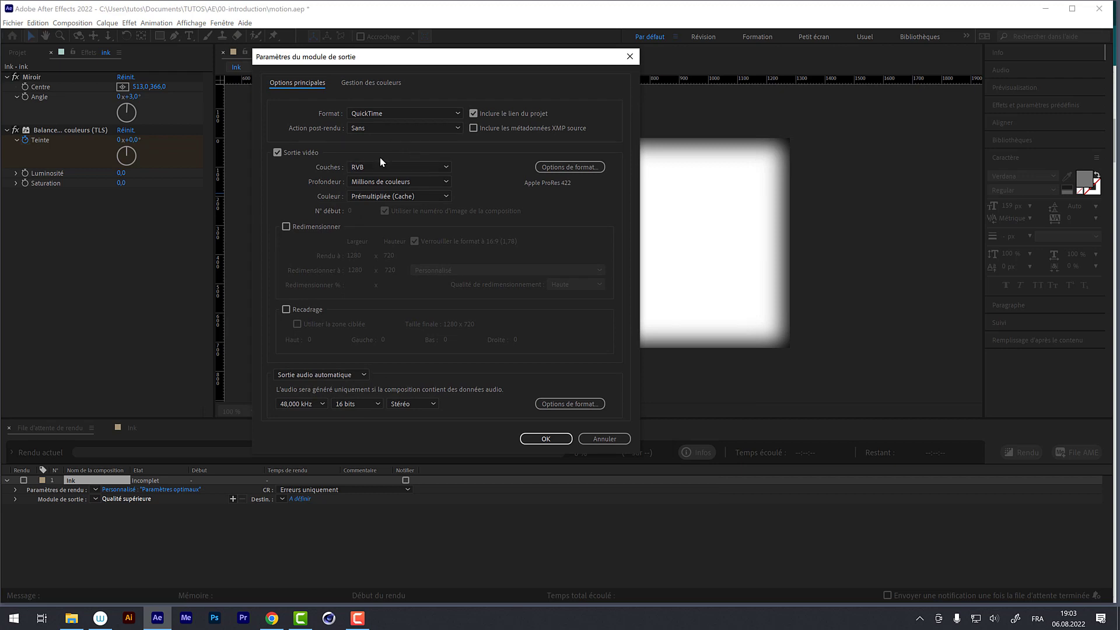
{"action": "left_click", "coordinate": [376, 113]}
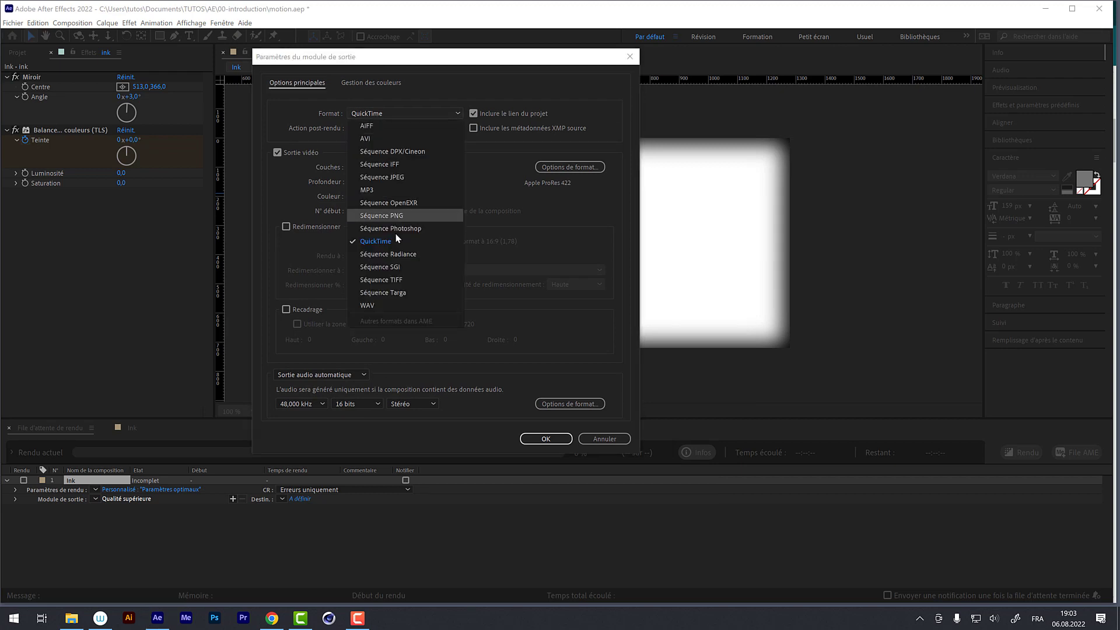
{"action": "left_click", "coordinate": [385, 243]}
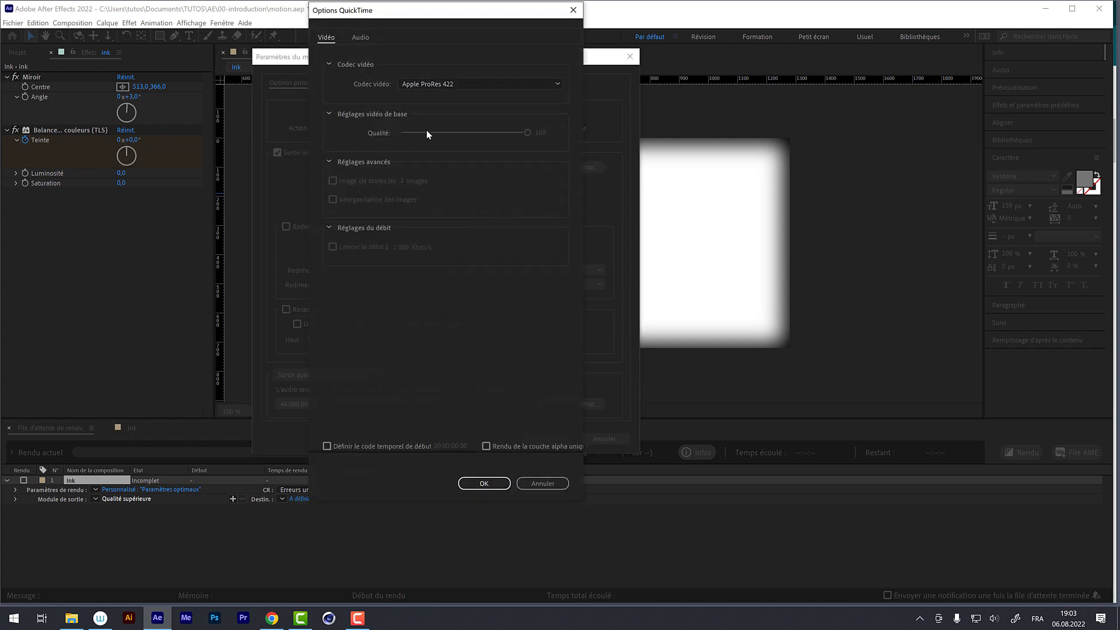
{"action": "left_click", "coordinate": [438, 83]}
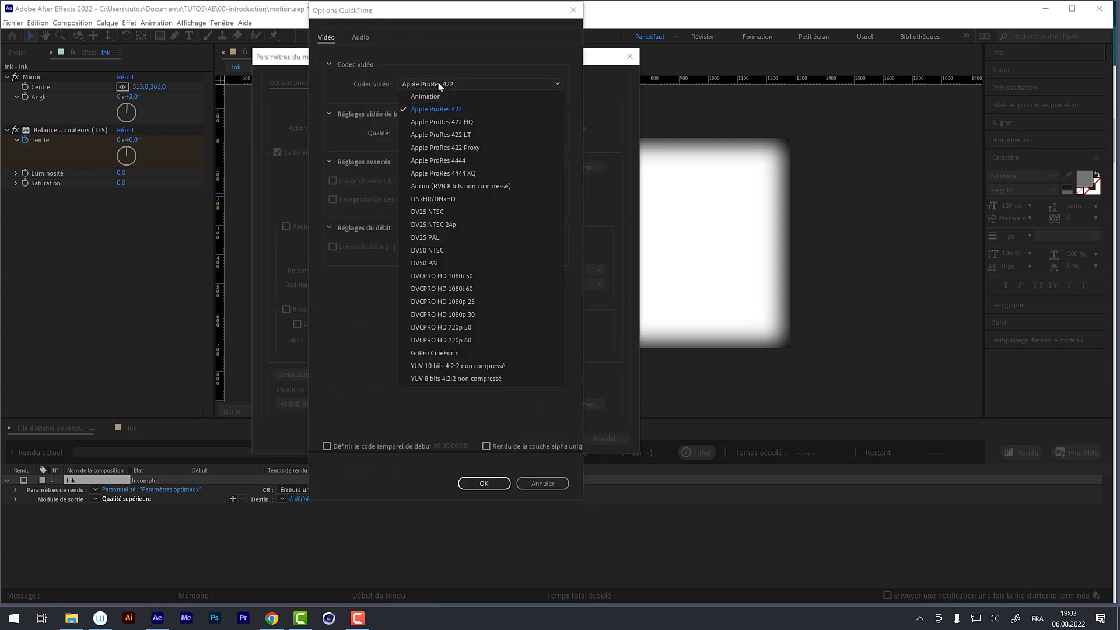
{"action": "left_click", "coordinate": [486, 161]}
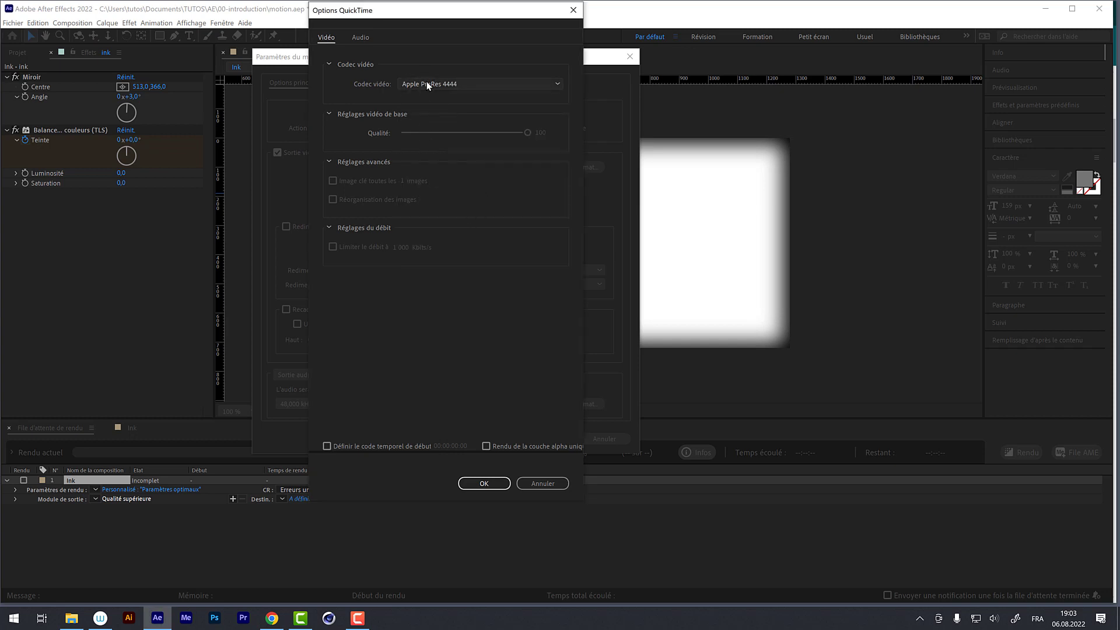
{"action": "left_click", "coordinate": [485, 483]}
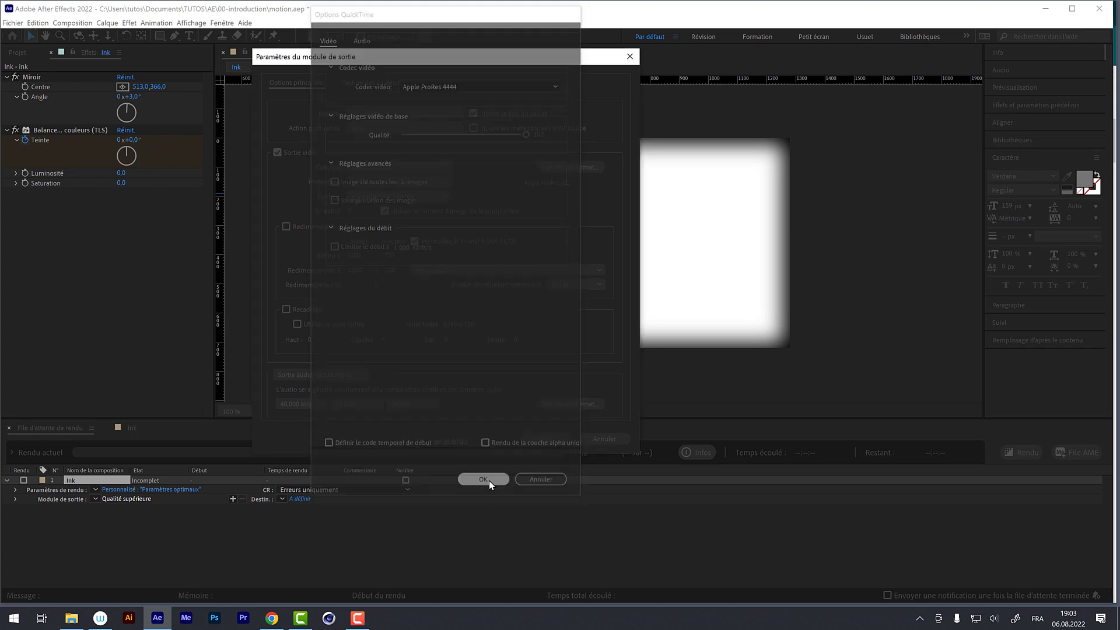
{"action": "left_click_drag", "start_coordinate": [368, 55], "coordinate": [374, 33]}
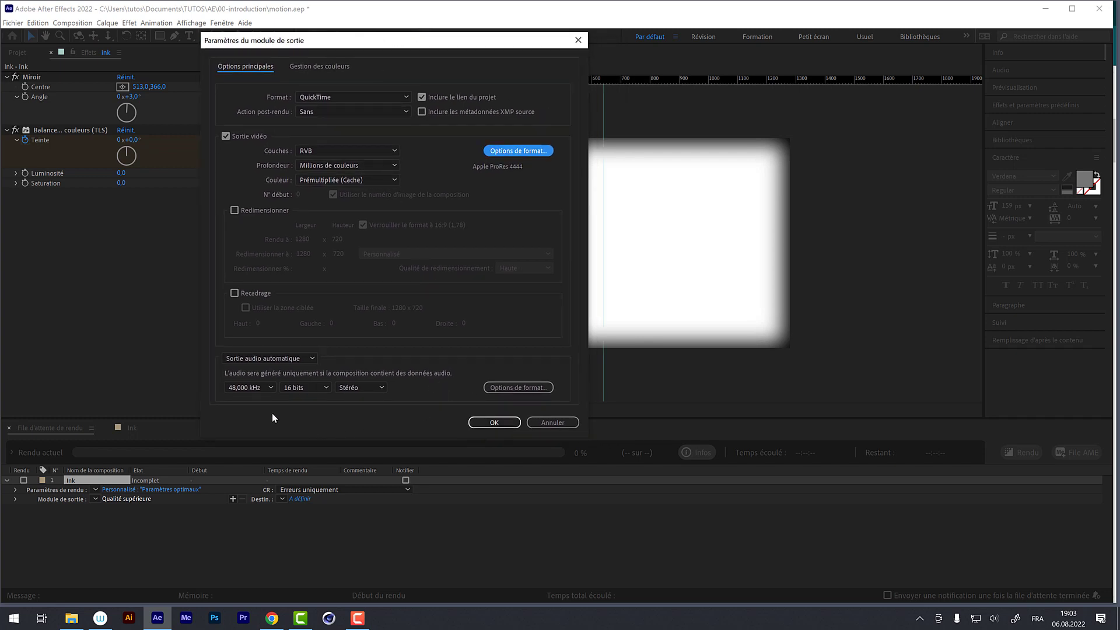
{"action": "left_click", "coordinate": [485, 423]}
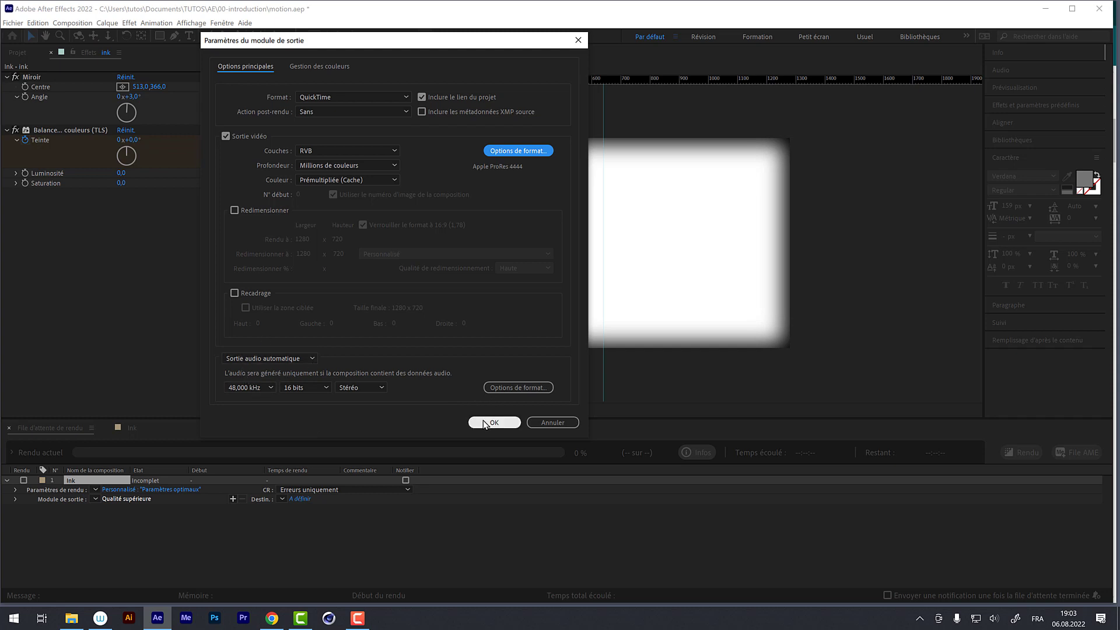
Create a RENDUS folder inside 00-introduction for the video destination
{"action": "left_click", "coordinate": [303, 499]}
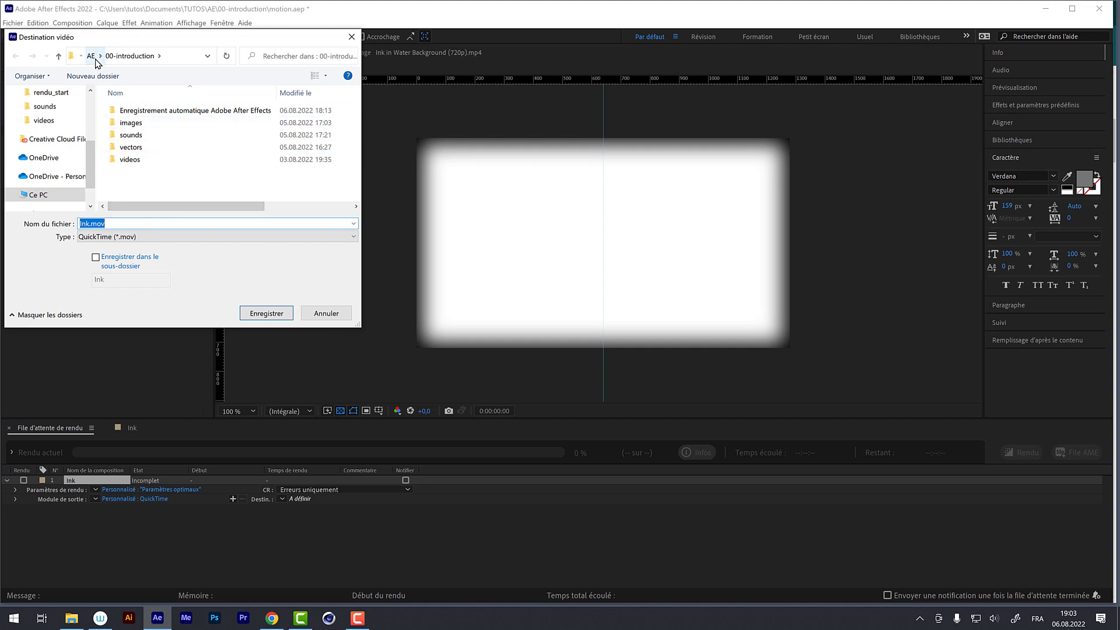
{"action": "right_click", "coordinate": [159, 188]}
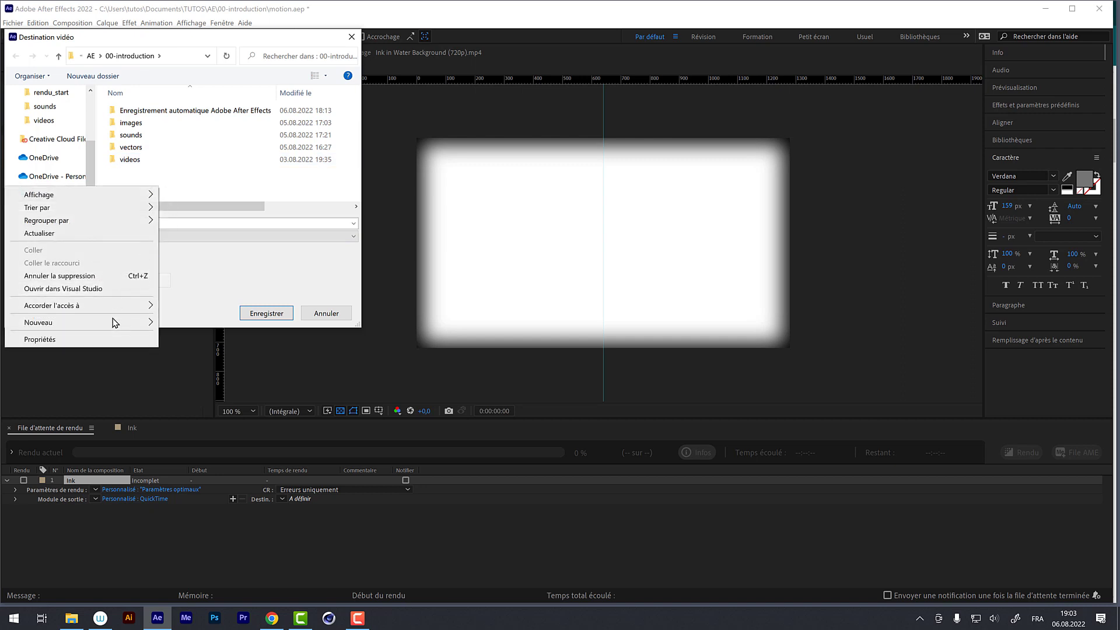
{"action": "left_click", "coordinate": [164, 324]}
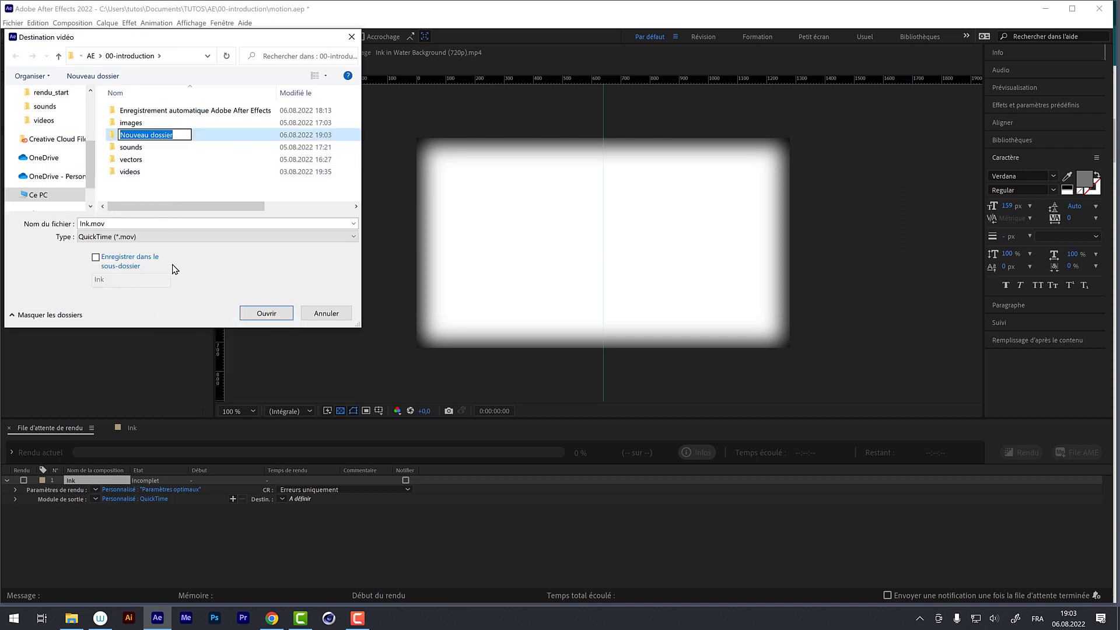
{"action": "type", "text": "RENDUS"}
{"action": "key", "text": "Return"}
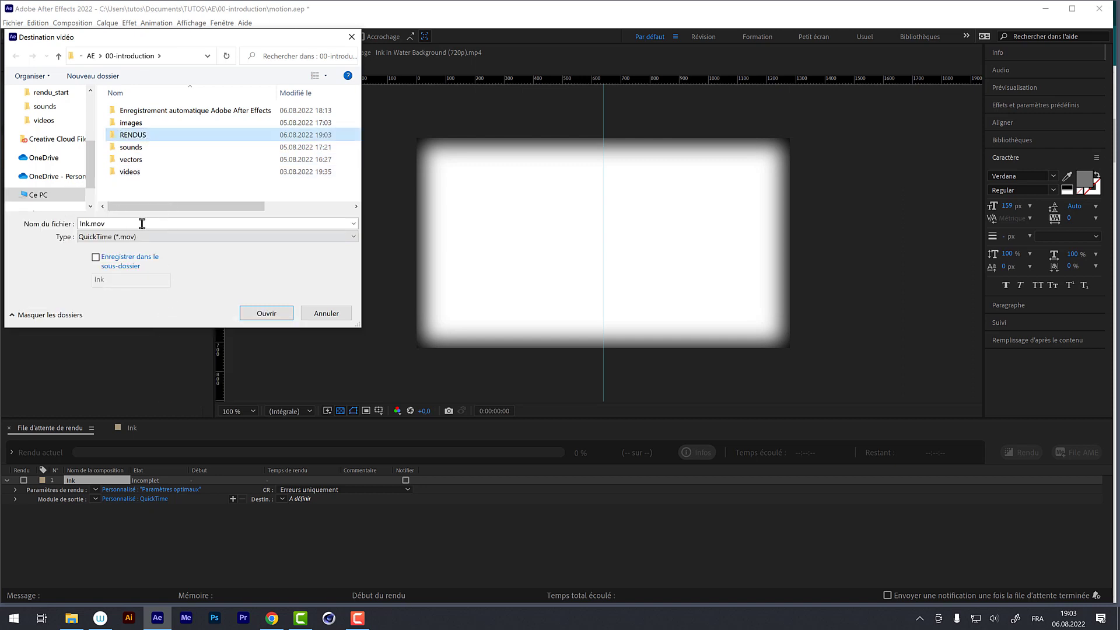
Set the output file to Ink.mov in the RENDUS folder and render the queued composition
{"action": "double_click", "coordinate": [134, 137]}
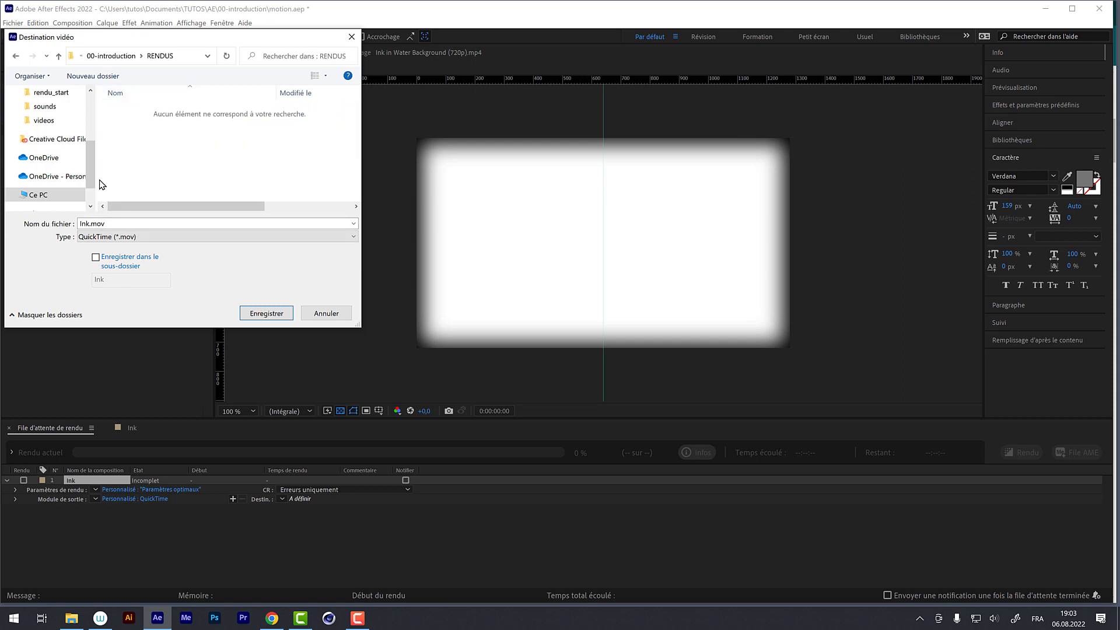
{"action": "left_click", "coordinate": [251, 316]}
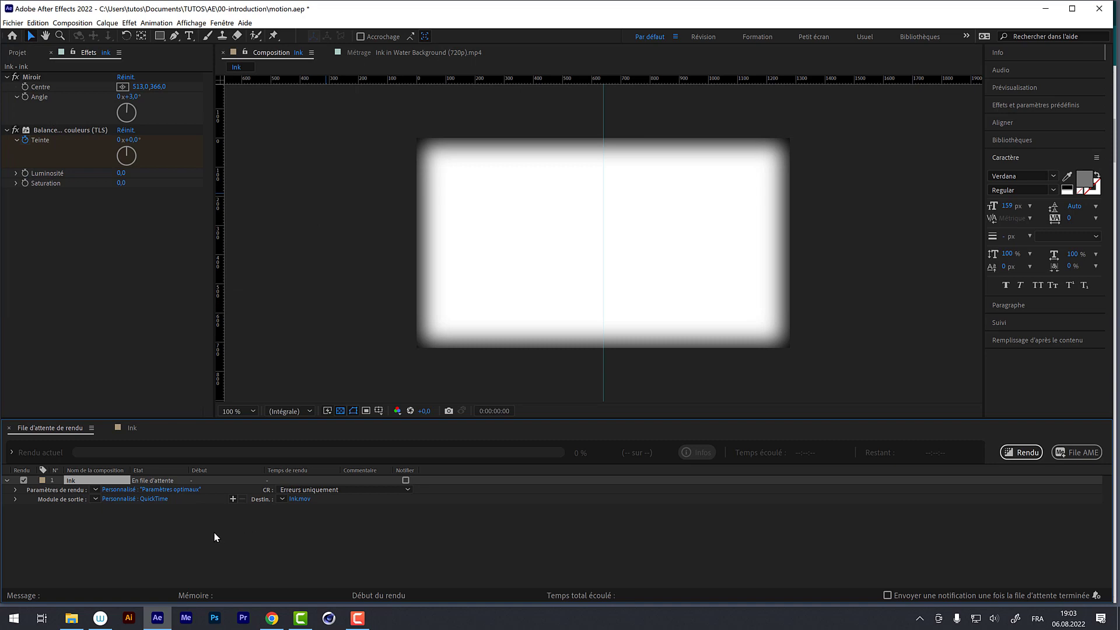
{"action": "left_click", "coordinate": [1021, 453]}
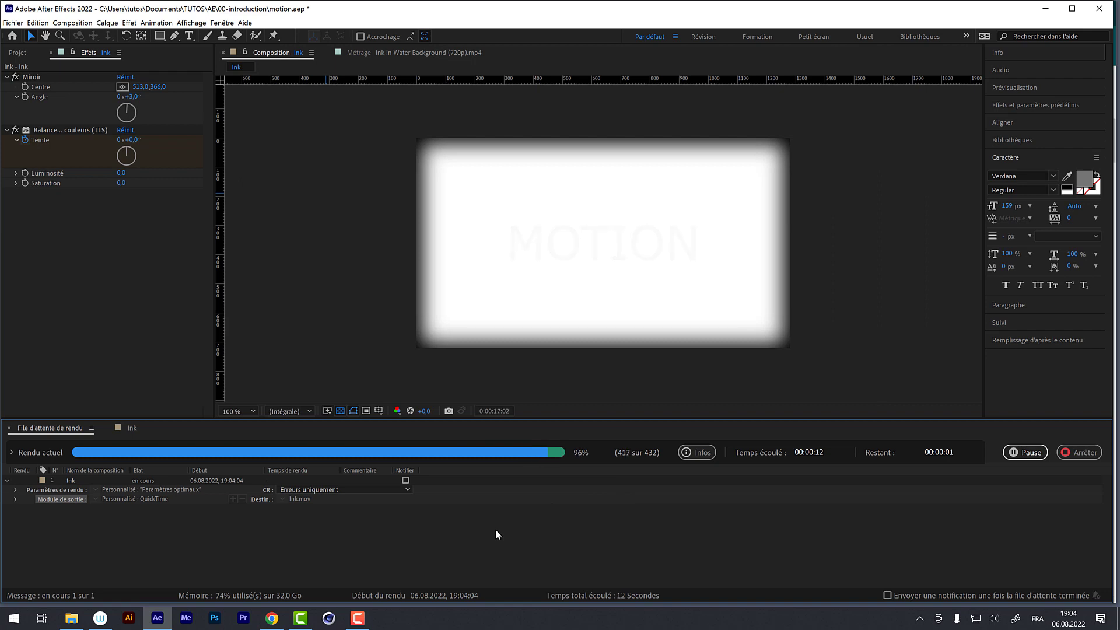
Switch to File Explorer, open Ink.mov from the RENDUS folder in AE\00-introduction and play it
{"action": "left_click", "coordinate": [71, 617]}
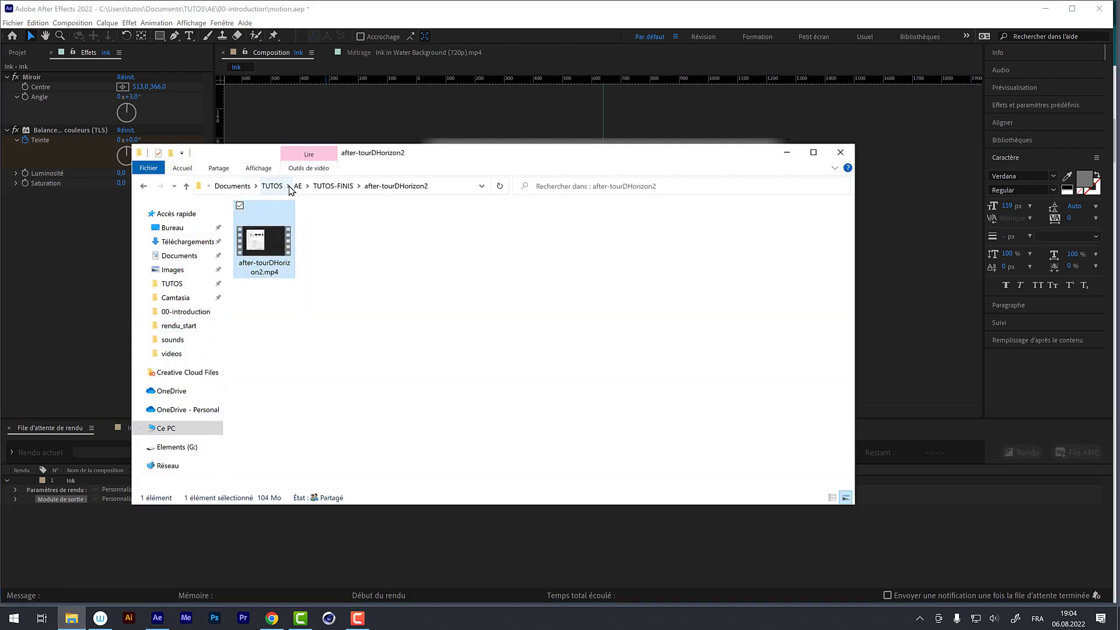
{"action": "left_click", "coordinate": [298, 186]}
{"action": "left_click", "coordinate": [279, 224]}
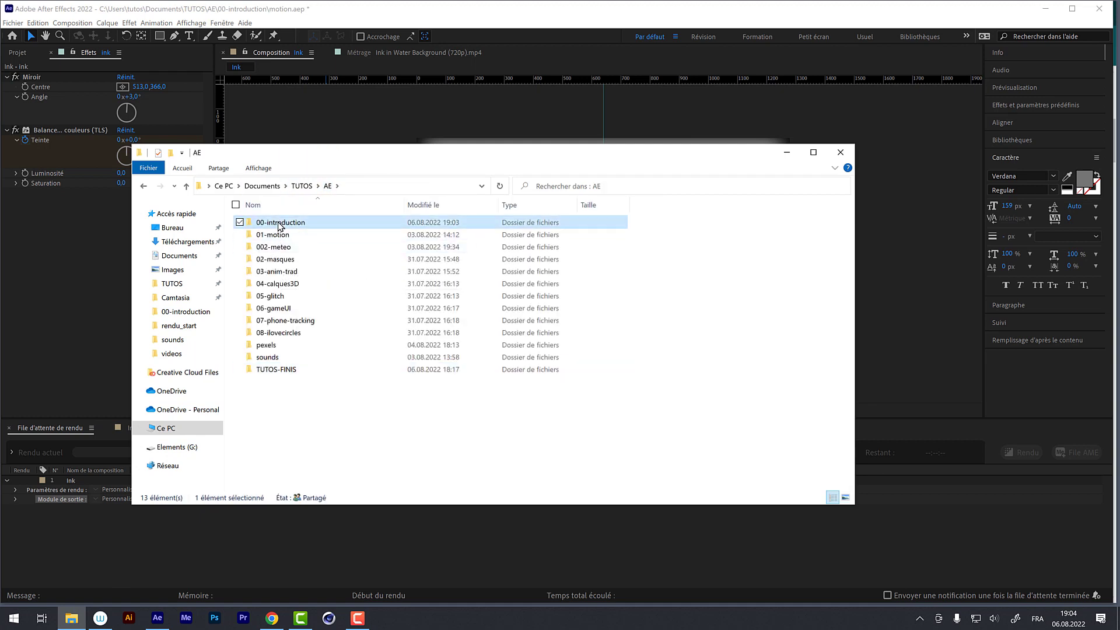
{"action": "double_click", "coordinate": [279, 224]}
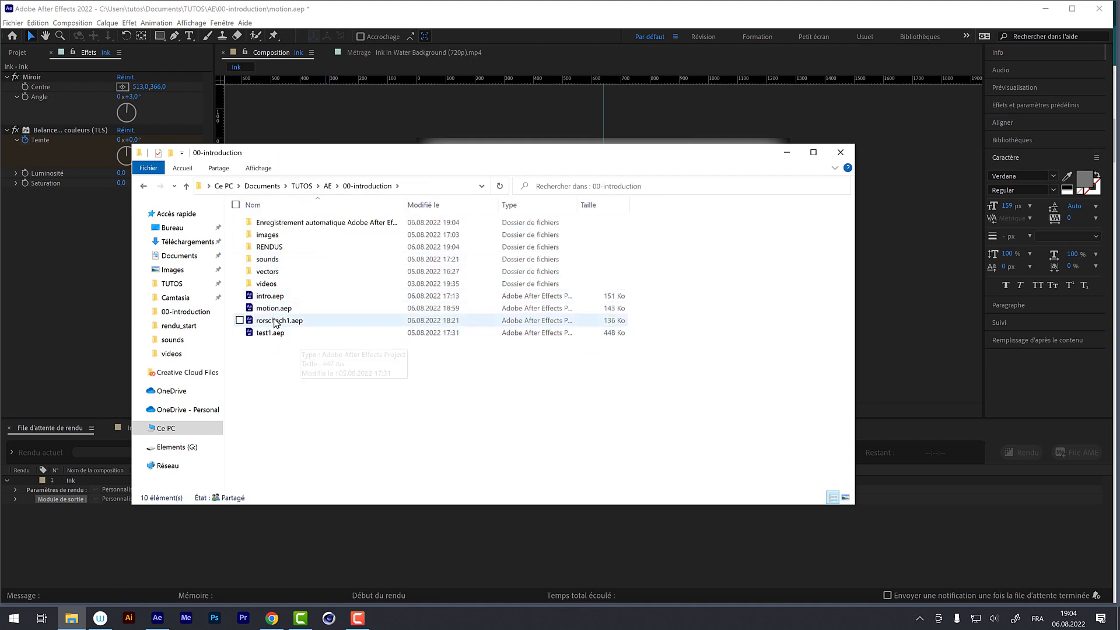
{"action": "left_click", "coordinate": [270, 247]}
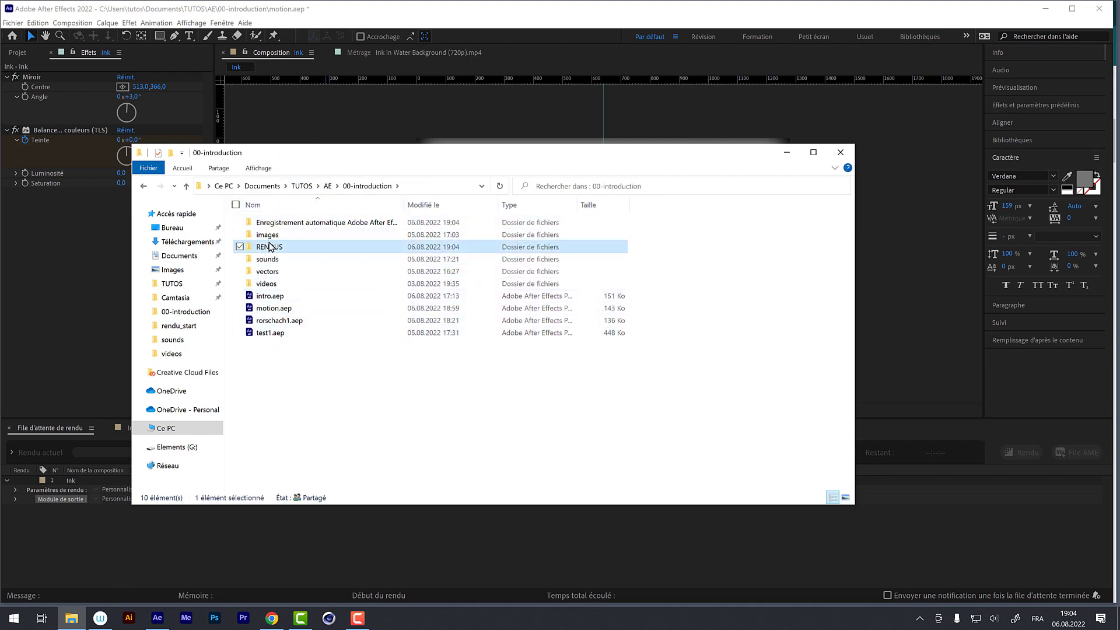
{"action": "double_click", "coordinate": [270, 247]}
{"action": "double_click", "coordinate": [264, 229]}
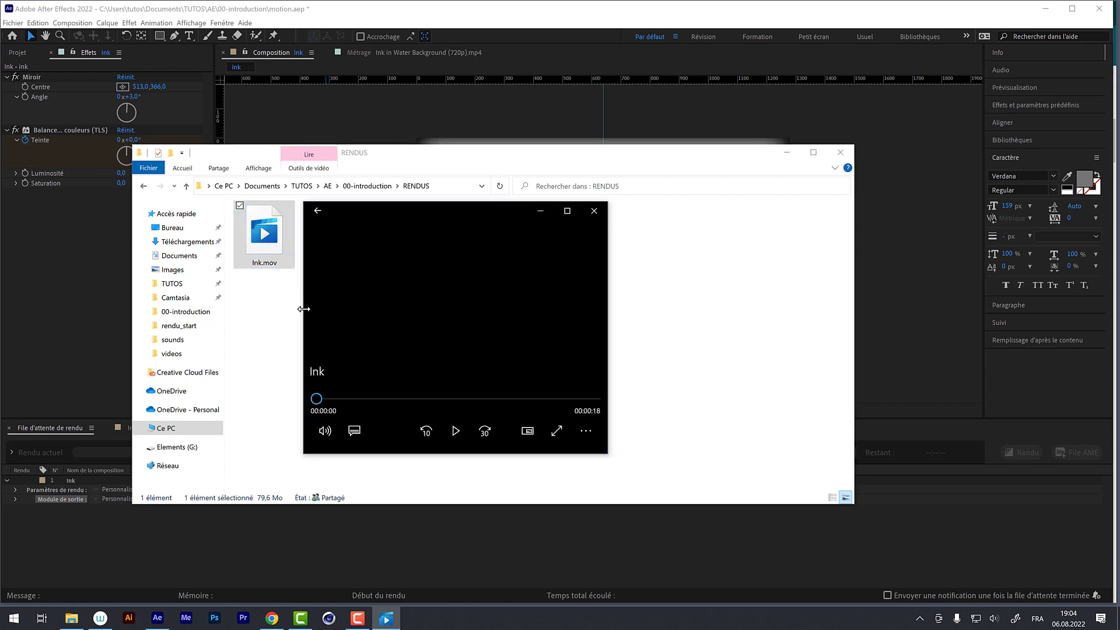
{"action": "left_click", "coordinate": [455, 430]}
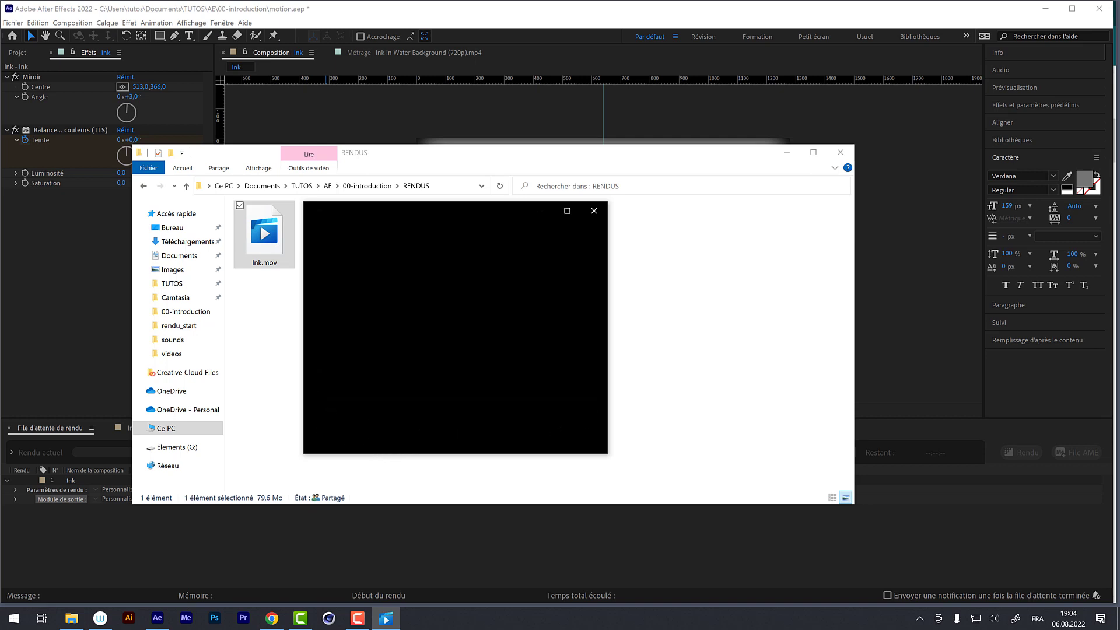